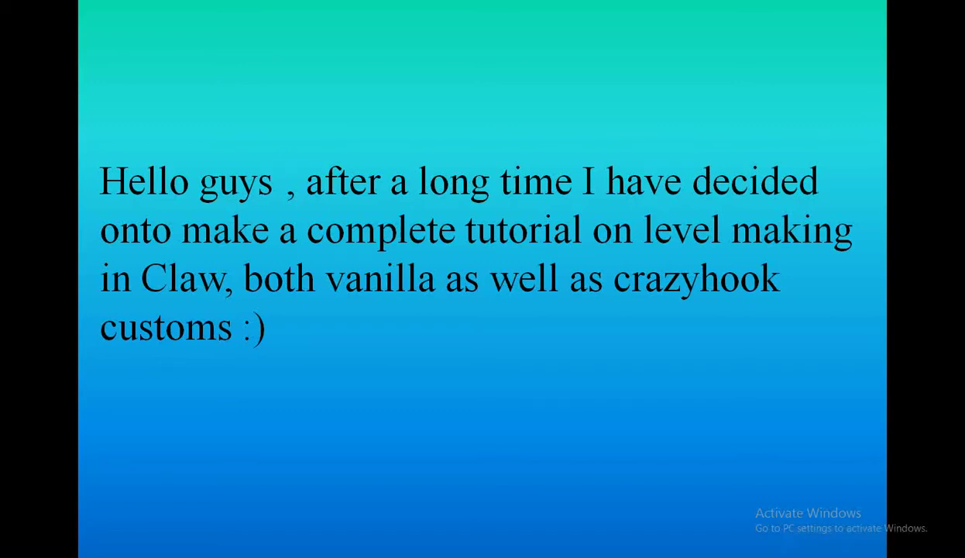
Advance through the Claw level-making intro slides to the WapMap start page.
{"action": "key", "text": "Right"}
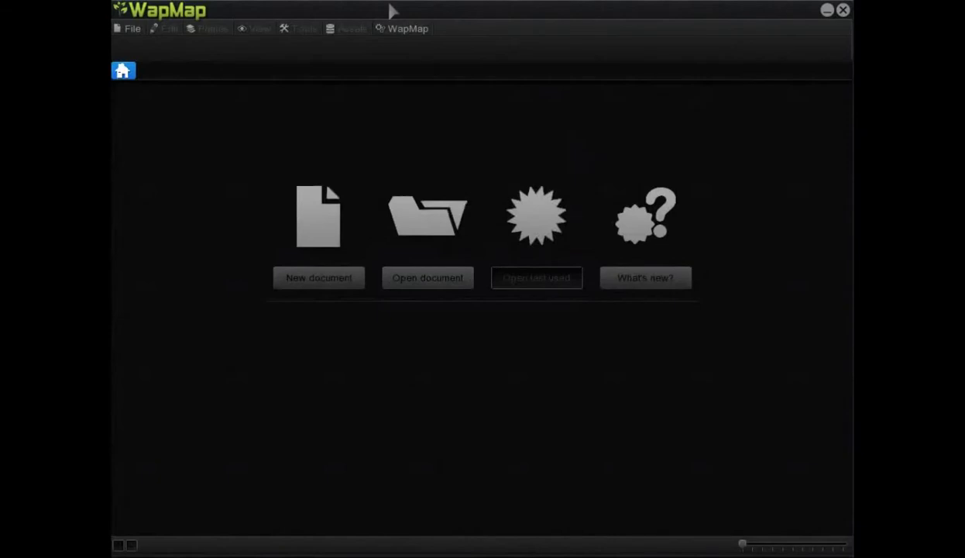
Save WapMap settings with the Claw install directory confirmed and 1024x768 display resolution.
{"action": "left_click", "coordinate": [398, 29]}
{"action": "left_click", "coordinate": [405, 43]}
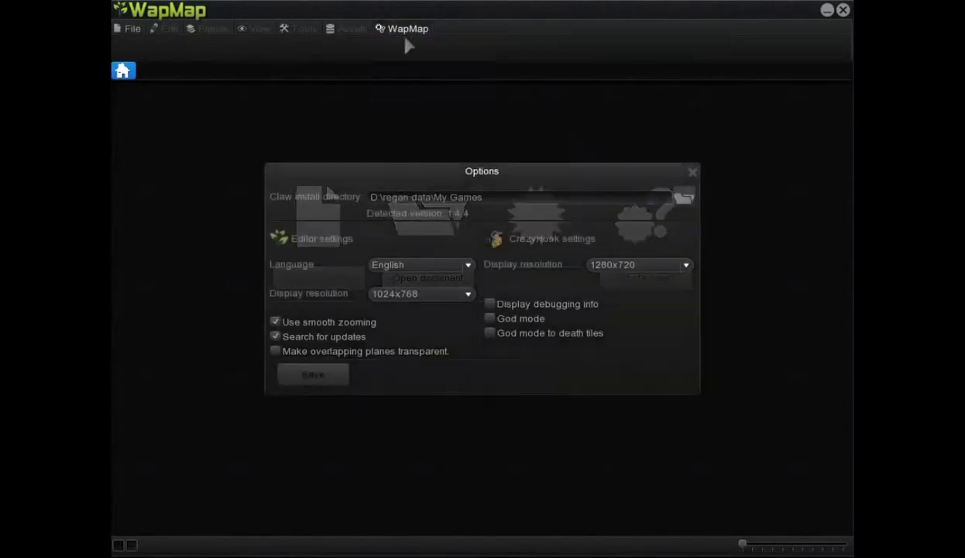
{"action": "left_click", "coordinate": [478, 196]}
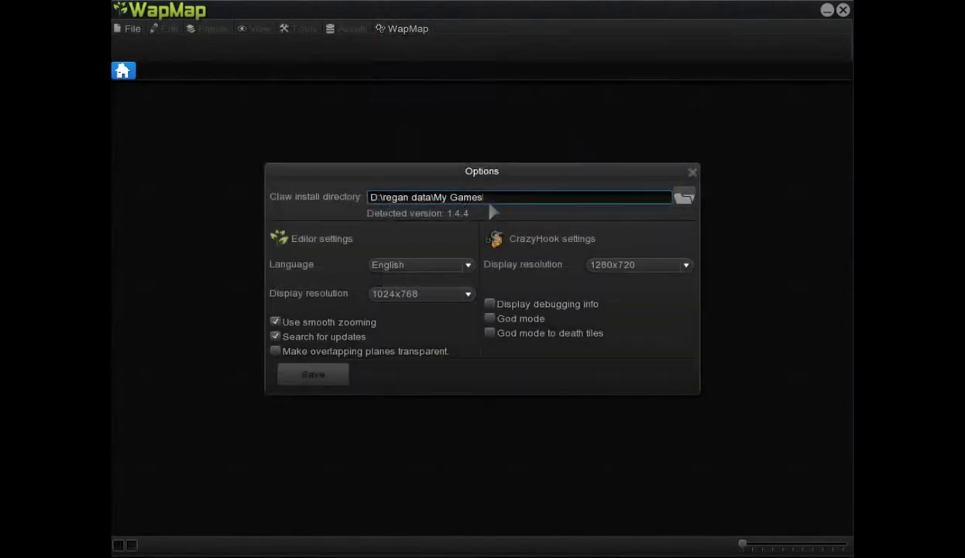
{"action": "left_click", "coordinate": [681, 199]}
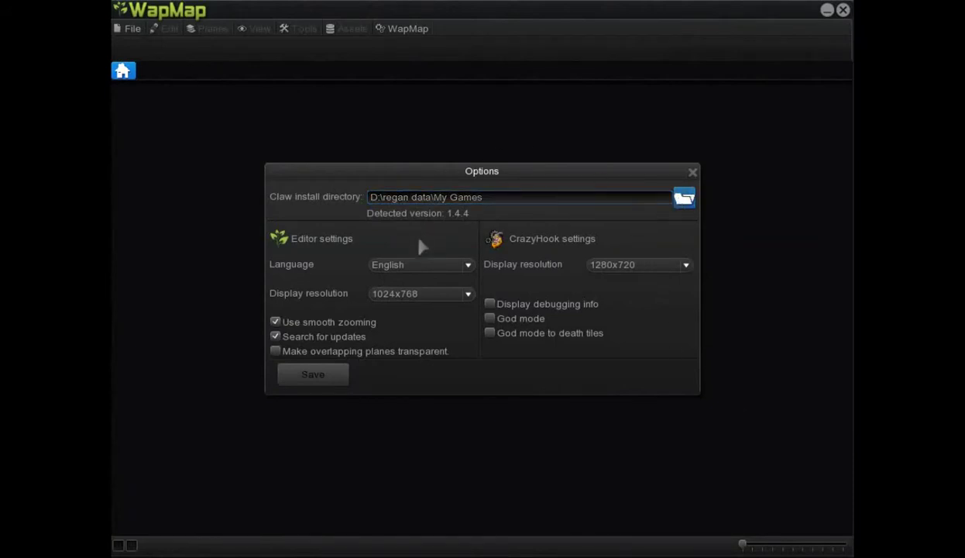
{"action": "left_click", "coordinate": [417, 294]}
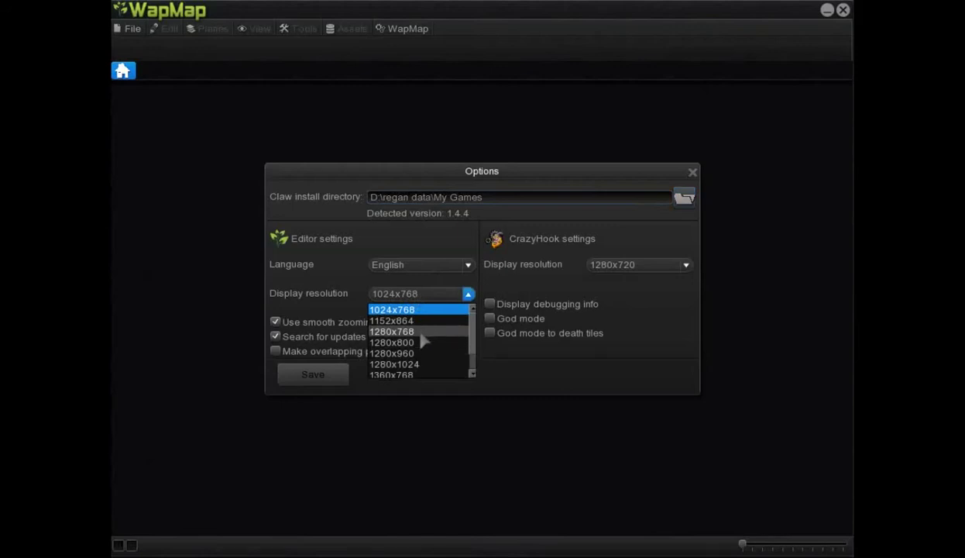
{"action": "left_click", "coordinate": [480, 271]}
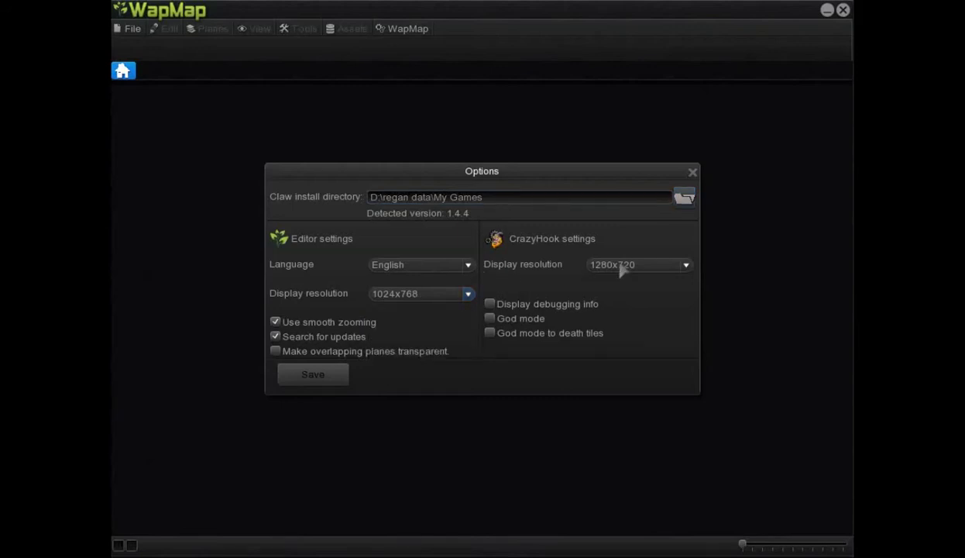
{"action": "left_click", "coordinate": [295, 384]}
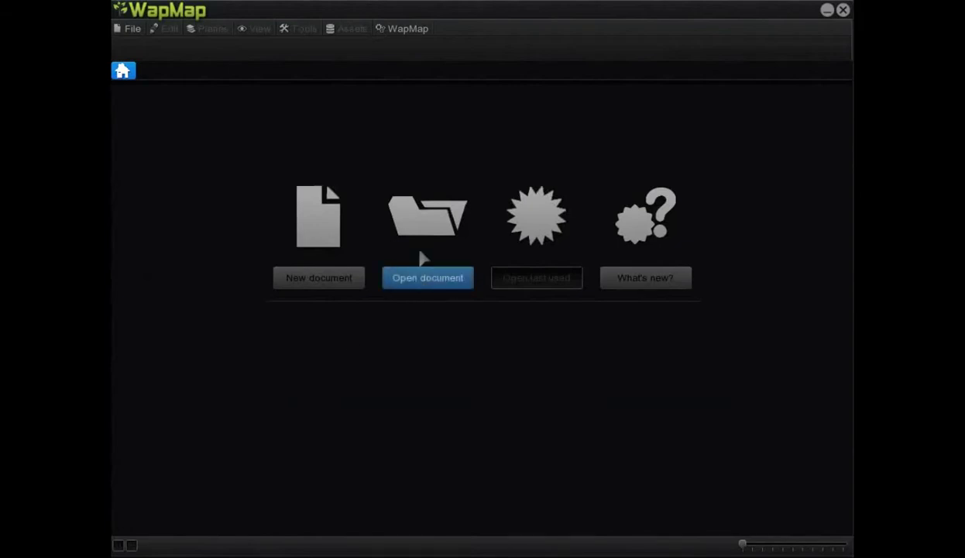
Create map 'firstmap' with an author, a 300x100 plane, based on 1 - La Roca.
{"action": "left_click", "coordinate": [361, 279]}
{"action": "left_click", "coordinate": [370, 97]}
{"action": "type", "text": "firstmap"}
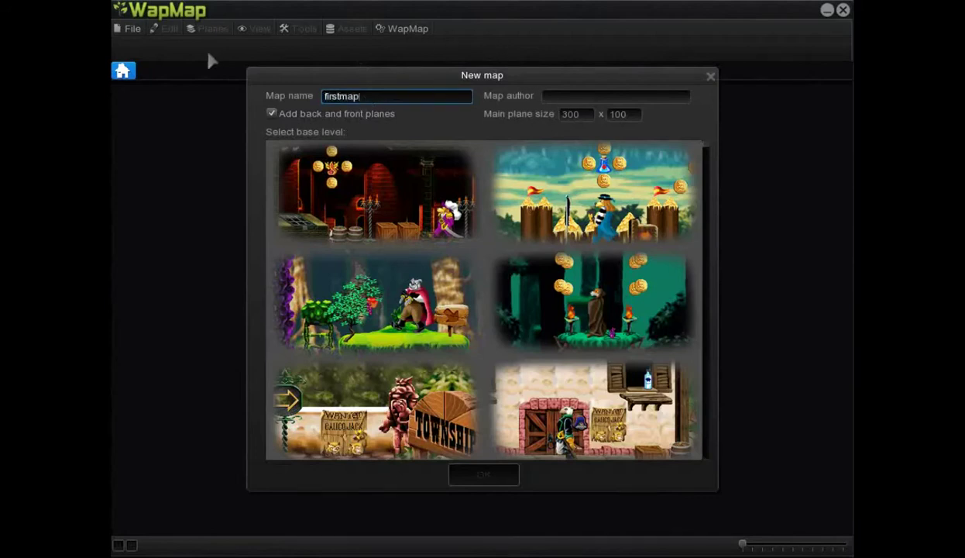
{"action": "left_click", "coordinate": [582, 101]}
{"action": "type", "text": "Renga"}
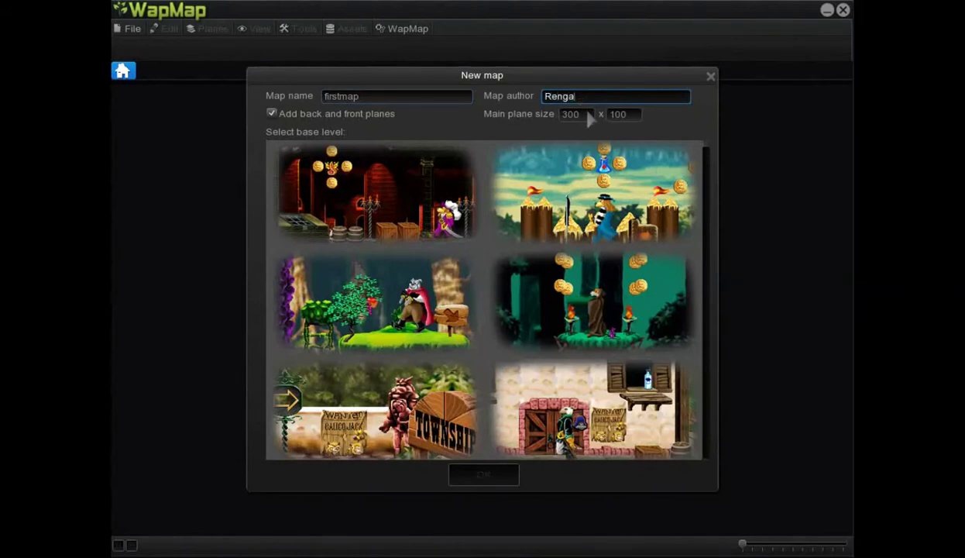
{"action": "key", "text": "Tab"}
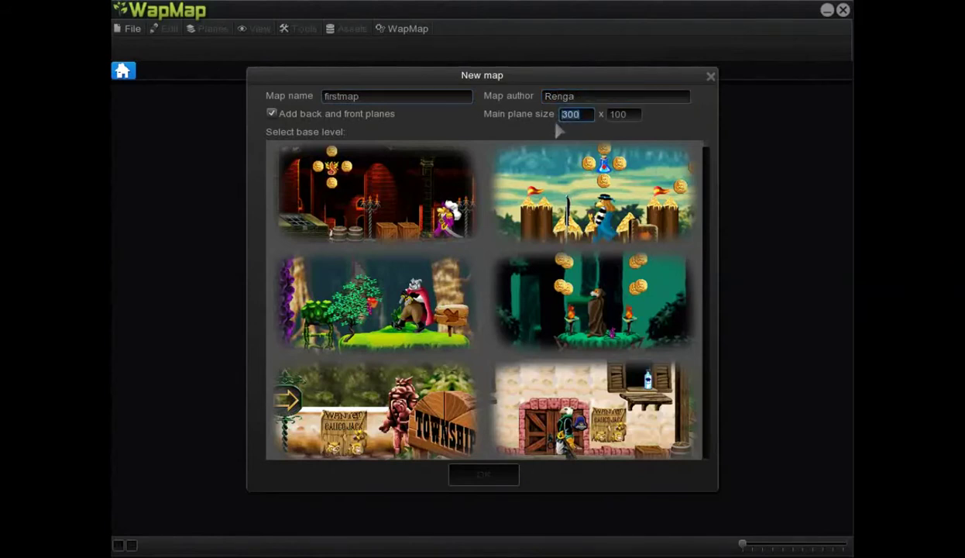
{"action": "key", "text": "Tab"}
{"action": "left_click", "coordinate": [619, 116]}
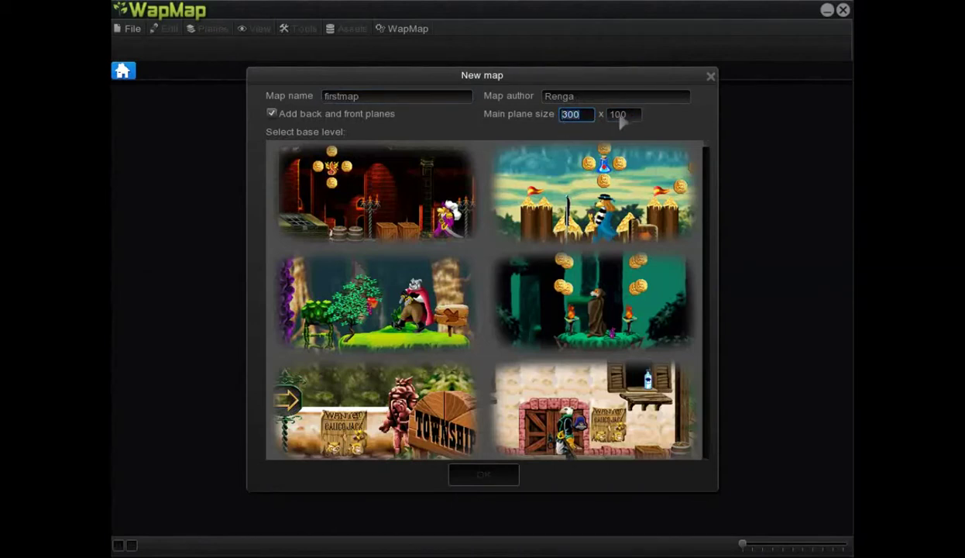
{"action": "left_click", "coordinate": [366, 171]}
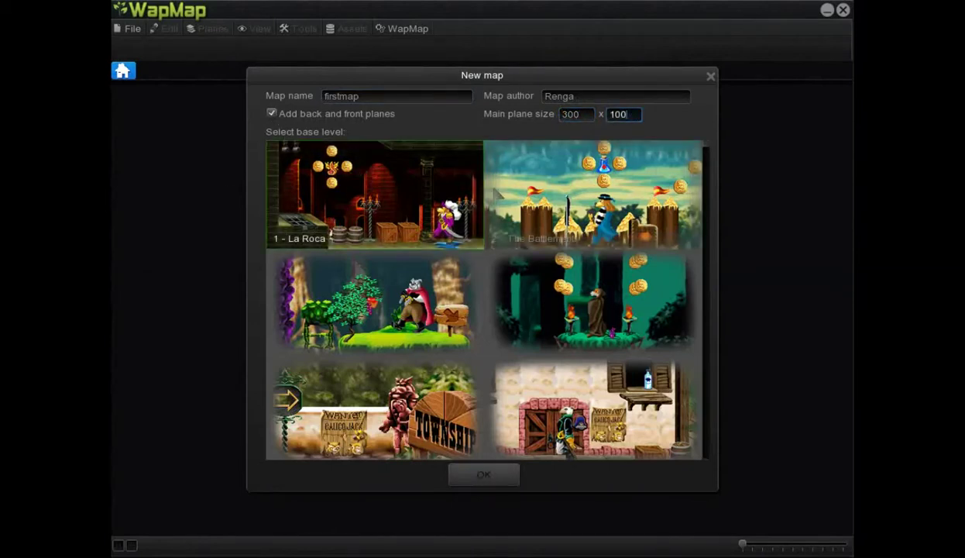
{"action": "left_click", "coordinate": [474, 479]}
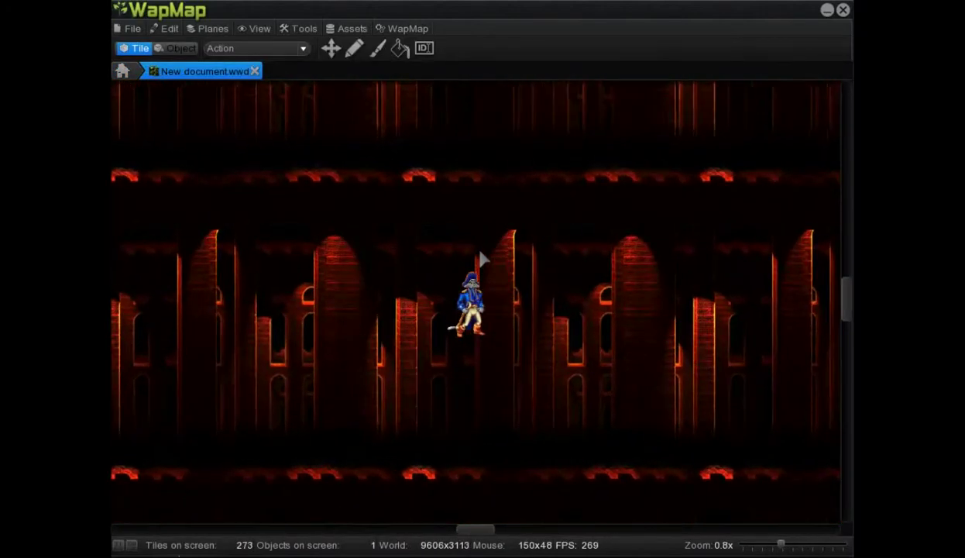
Zoom into the map, choose the Pencil tool, and place a picked tile.
{"action": "scroll", "coordinate": [481, 258], "scroll_direction": "up", "scroll_amount": 1}
{"action": "scroll", "coordinate": [479, 258], "scroll_direction": "up", "scroll_amount": 1}
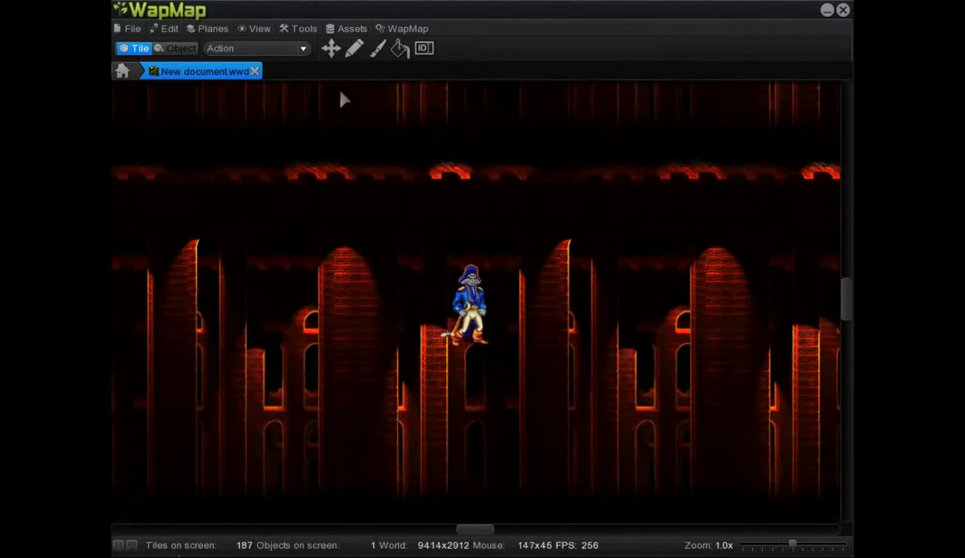
{"action": "left_click", "coordinate": [167, 31]}
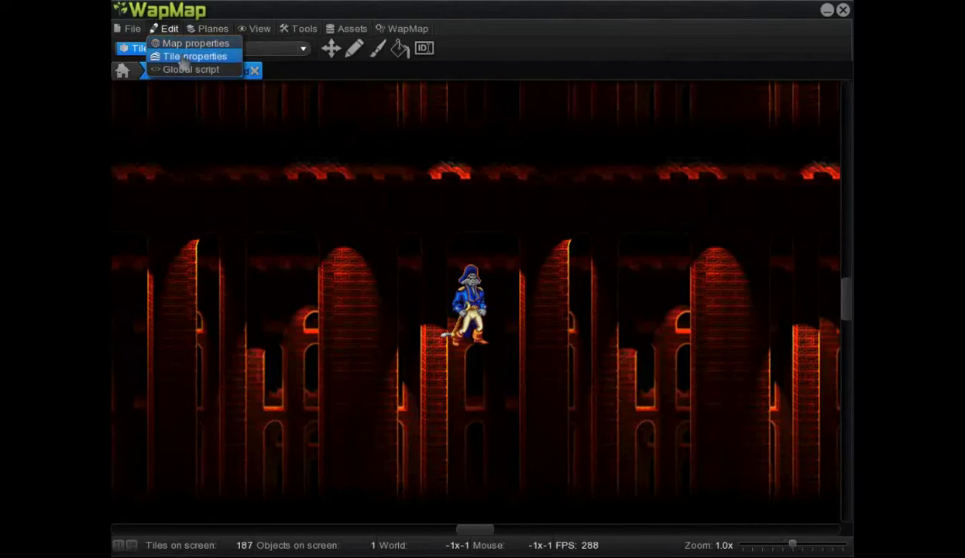
{"action": "mouse_move", "coordinate": [255, 29]}
{"action": "left_click", "coordinate": [354, 48]}
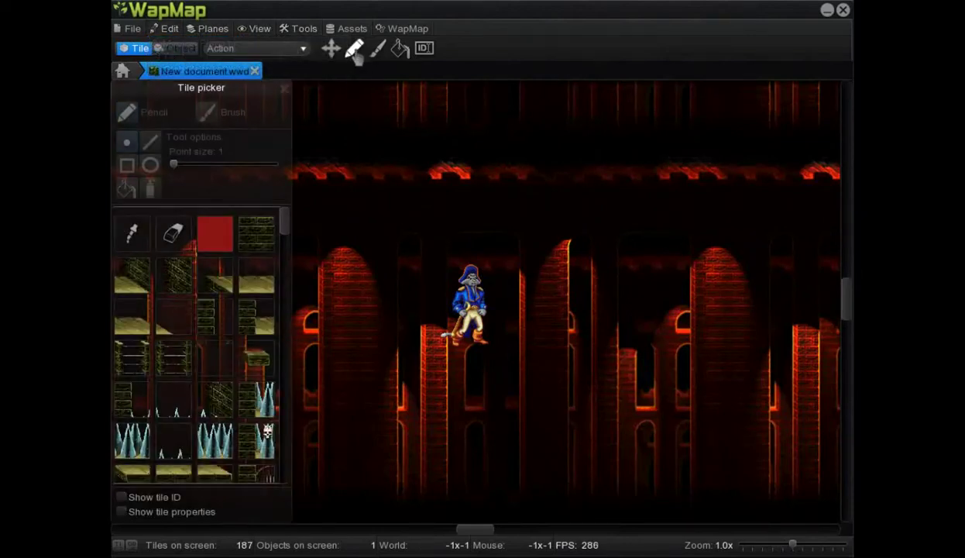
{"action": "mouse_move", "coordinate": [283, 218]}
{"action": "left_mouse_down"}
{"action": "mouse_move", "coordinate": [291, 473]}
{"action": "mouse_move", "coordinate": [299, 199]}
{"action": "left_mouse_up"}
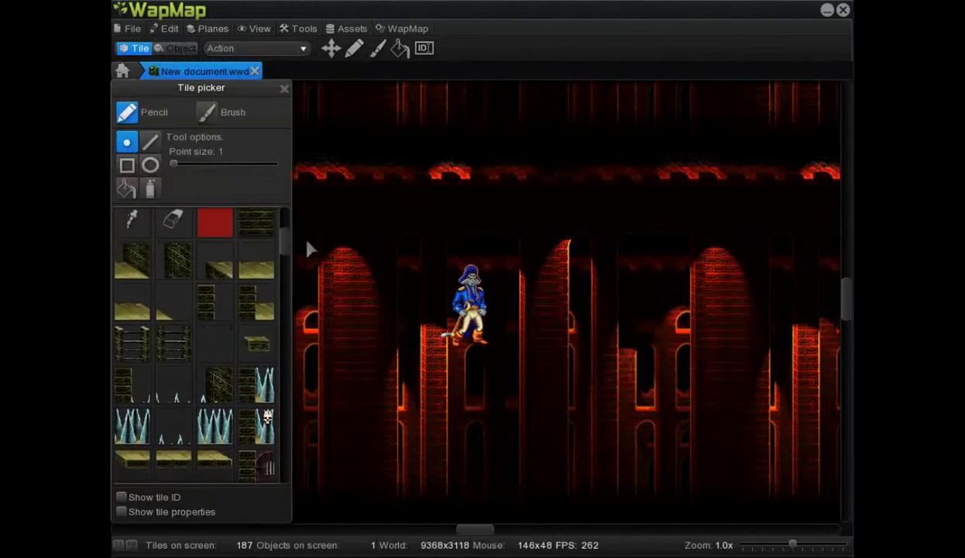
{"action": "left_click", "coordinate": [263, 275]}
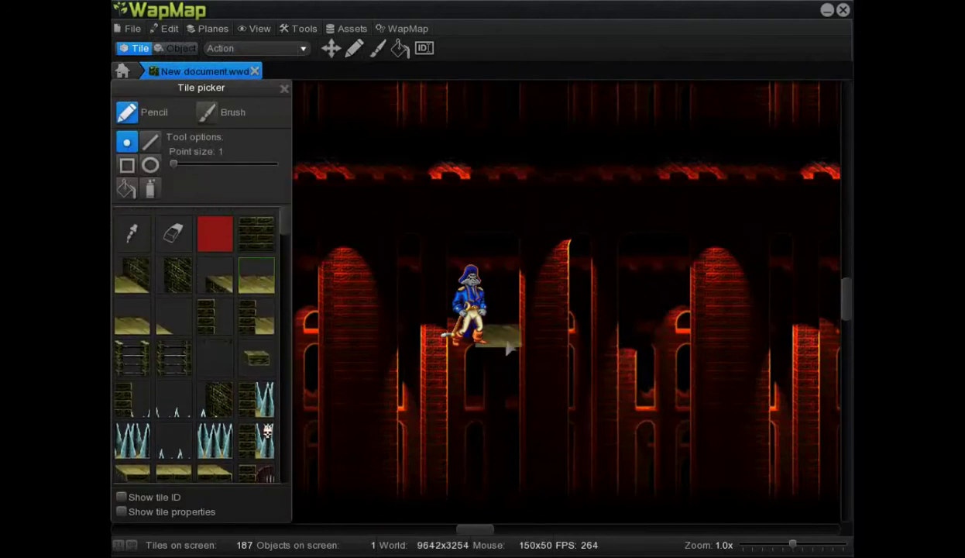
{"action": "left_click", "coordinate": [312, 139]}
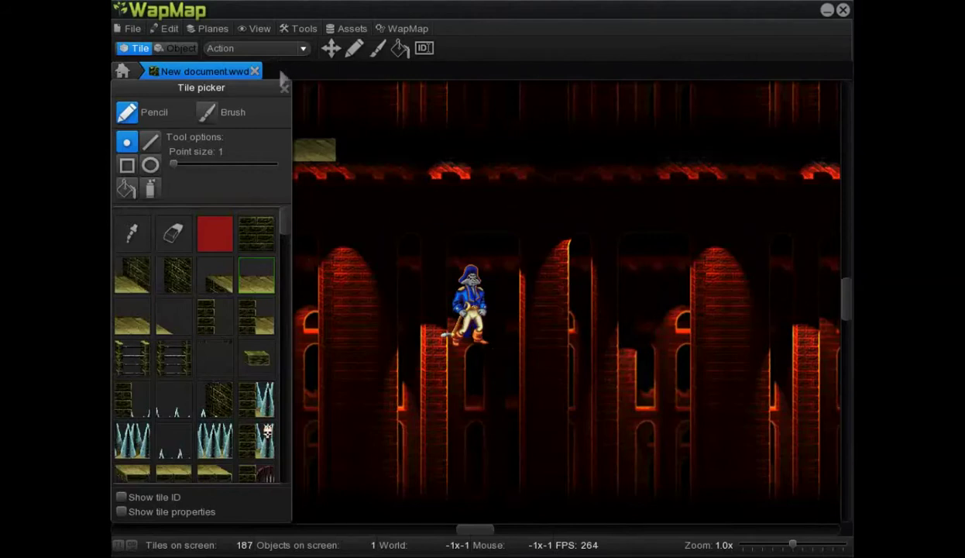
{"action": "left_click", "coordinate": [284, 88]}
Select a block of map tiles, return to the Pencil, and close the tile palette.
{"action": "scroll", "coordinate": [530, 329], "scroll_direction": "down", "scroll_amount": 2}
{"action": "scroll", "coordinate": [530, 334], "scroll_direction": "down", "scroll_amount": 2}
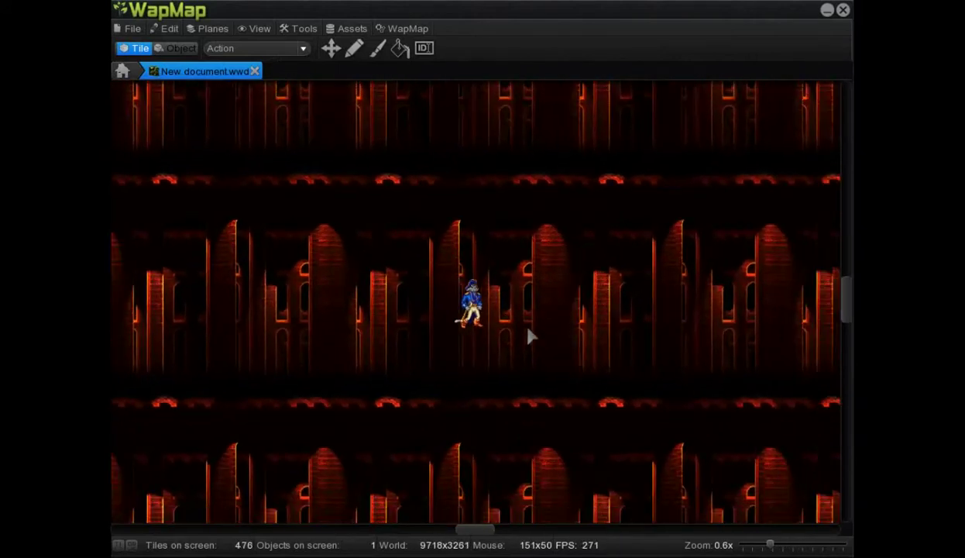
{"action": "left_click_drag", "start_coordinate": [474, 533], "coordinate": [229, 529]}
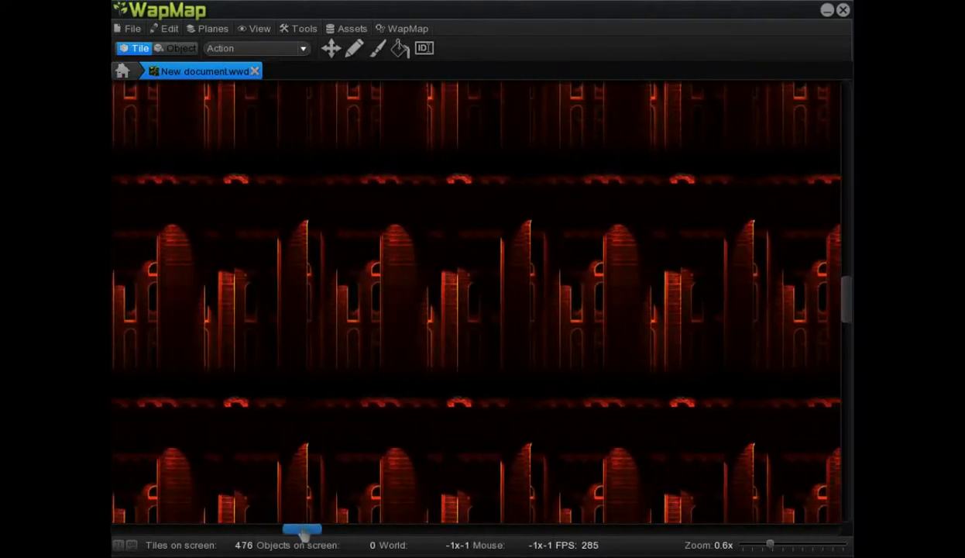
{"action": "scroll", "coordinate": [375, 379], "scroll_direction": "up", "scroll_amount": 1}
{"action": "scroll", "coordinate": [403, 355], "scroll_direction": "up", "scroll_amount": 1}
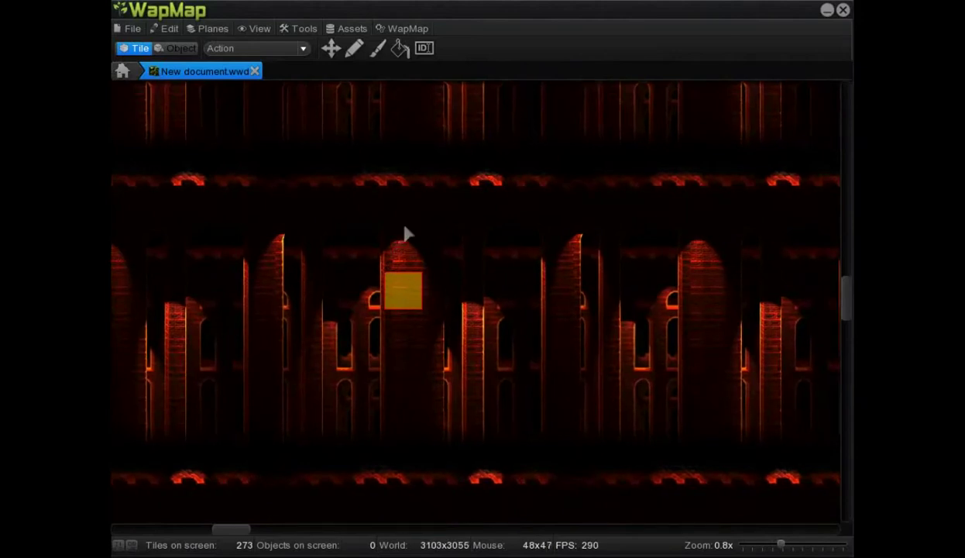
{"action": "left_click_drag", "start_coordinate": [404, 232], "coordinate": [435, 307]}
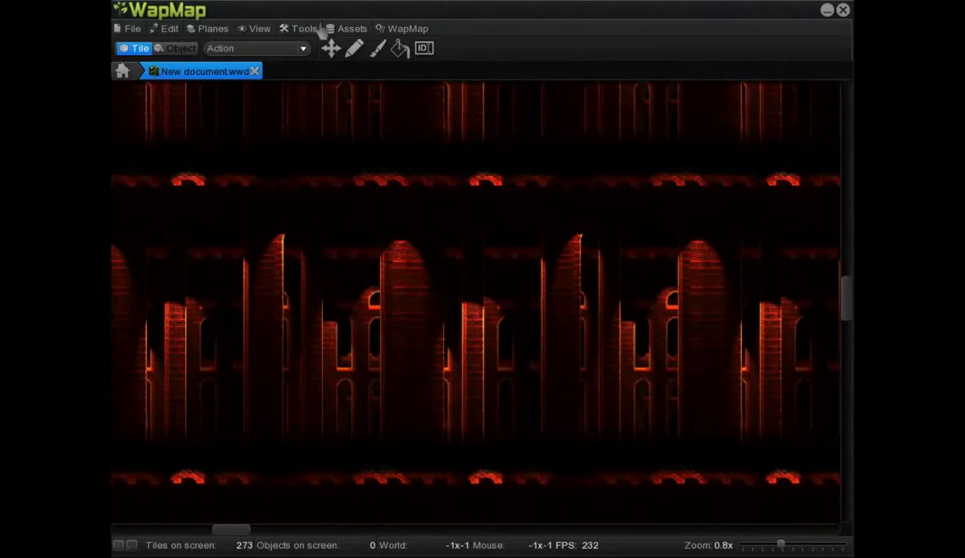
{"action": "left_click", "coordinate": [354, 48]}
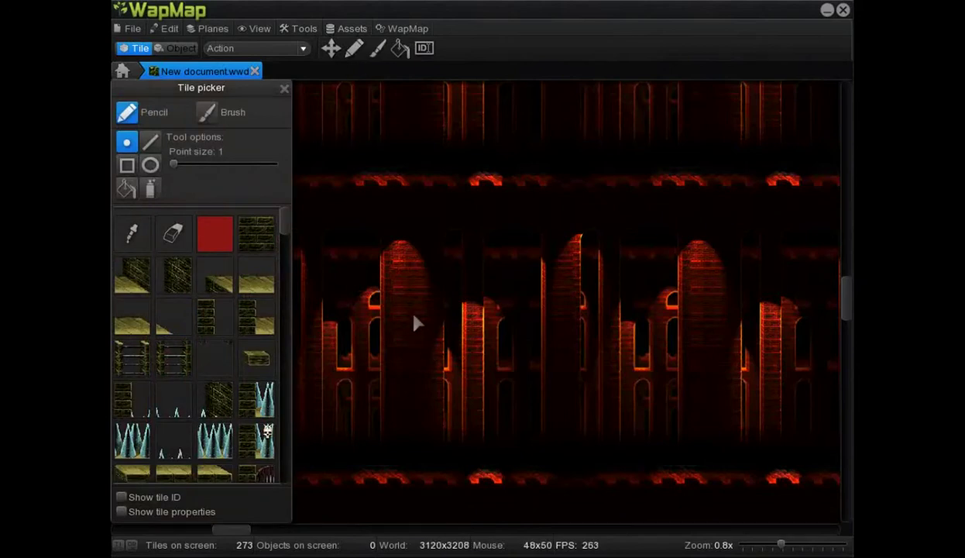
{"action": "left_click", "coordinate": [284, 88]}
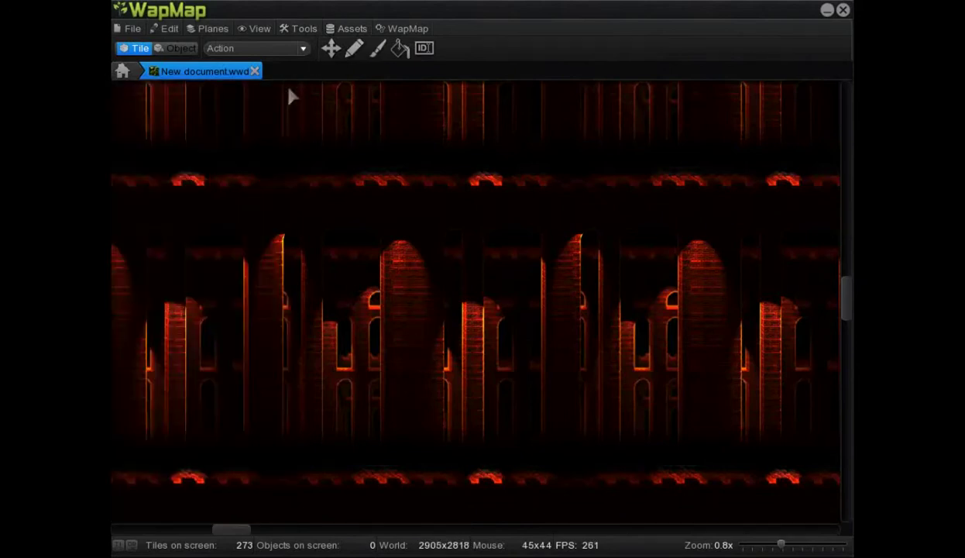
{"action": "mouse_move", "coordinate": [229, 529]}
{"action": "left_mouse_down"}
{"action": "mouse_move", "coordinate": [285, 546]}
{"action": "mouse_move", "coordinate": [508, 530]}
{"action": "left_mouse_up"}
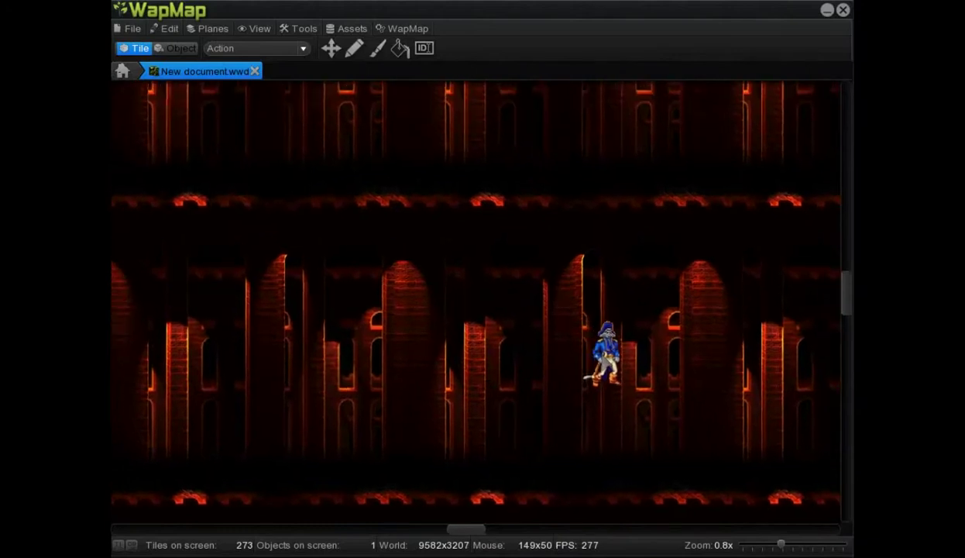
{"action": "left_click_drag", "start_coordinate": [465, 529], "coordinate": [227, 516]}
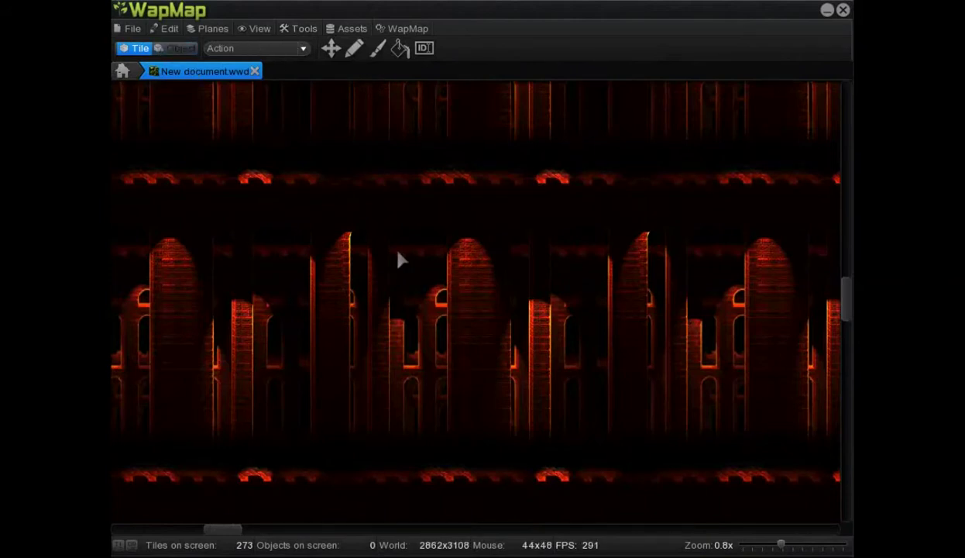
Lay three flat ledge-top tiles just below the pirate.
{"action": "left_click", "coordinate": [354, 48]}
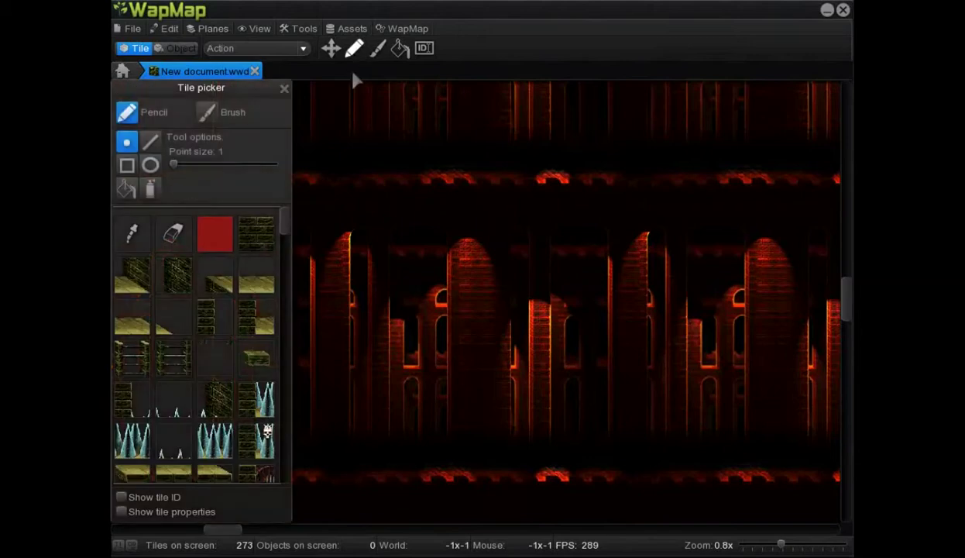
{"action": "left_click_drag", "start_coordinate": [233, 529], "coordinate": [469, 545]}
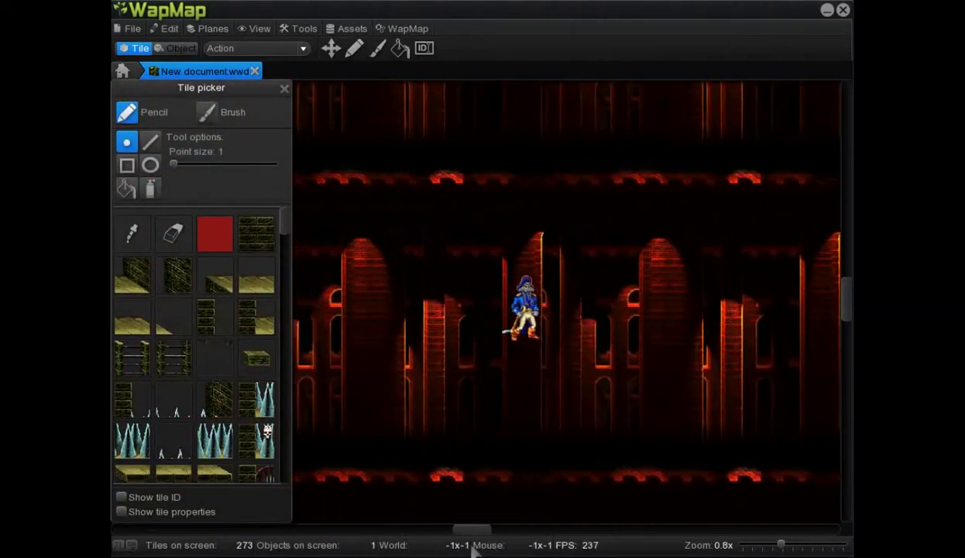
{"action": "left_click", "coordinate": [256, 277]}
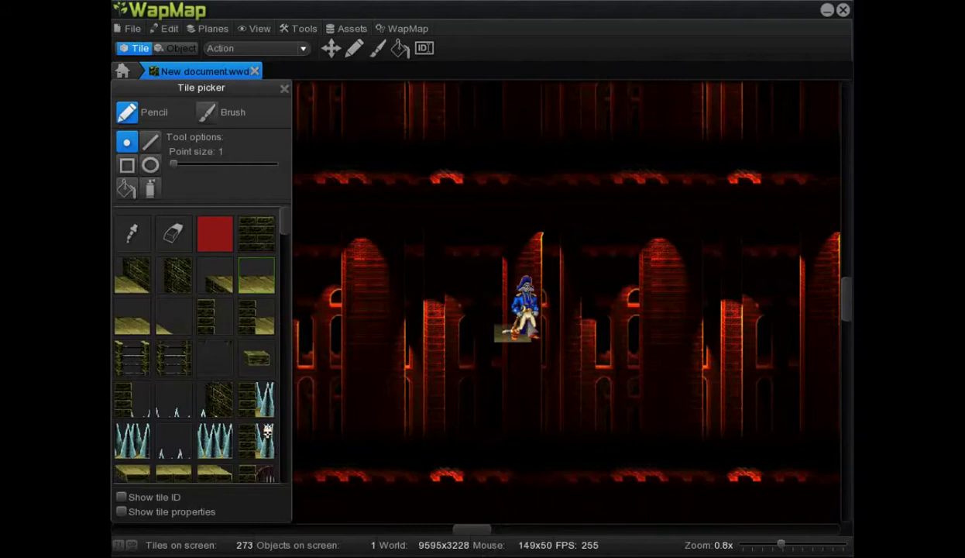
{"action": "left_click", "coordinate": [546, 364]}
{"action": "left_click", "coordinate": [476, 369]}
{"action": "left_click", "coordinate": [587, 369]}
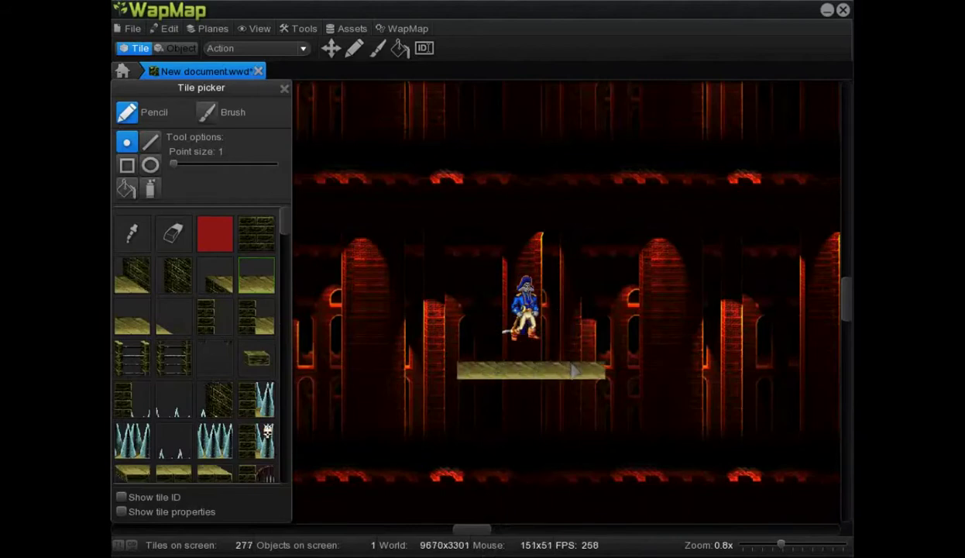
{"action": "left_click", "coordinate": [121, 512]}
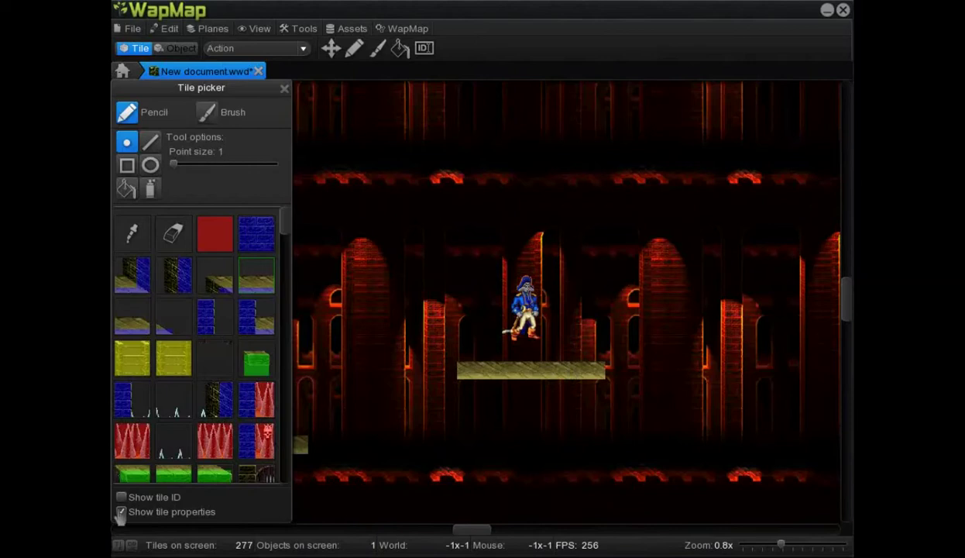
{"action": "left_click", "coordinate": [121, 512]}
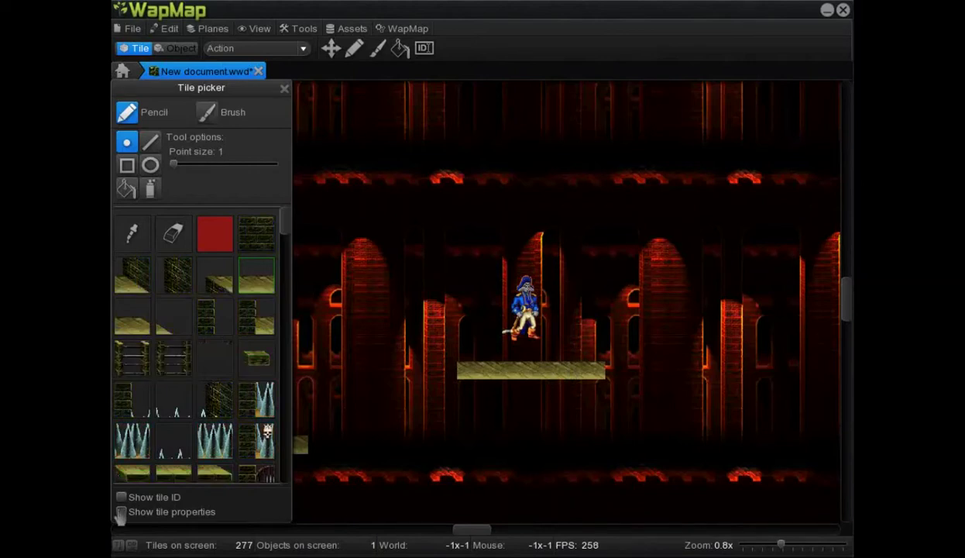
Cap both ends of the ledge with left-end and right-end tiles.
{"action": "left_click", "coordinate": [215, 275]}
{"action": "left_click", "coordinate": [440, 371]}
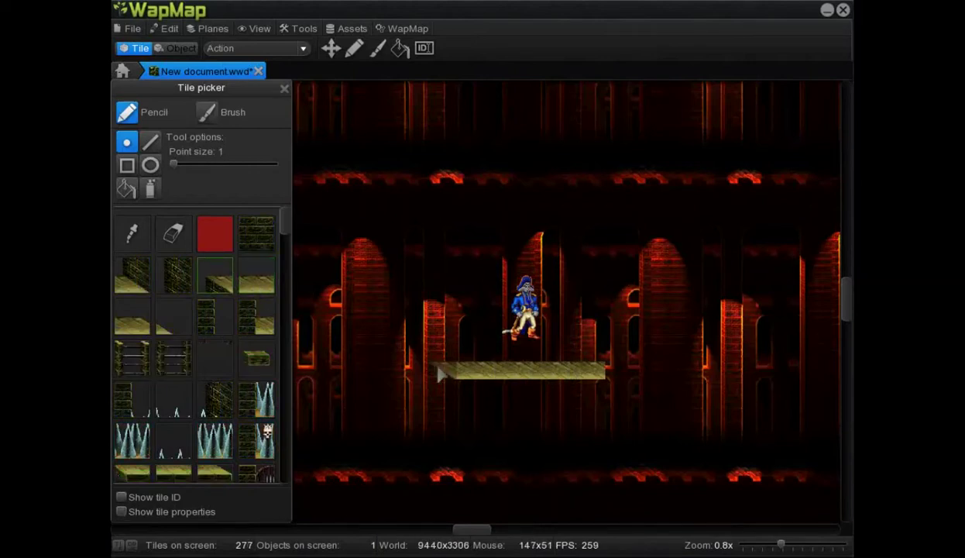
{"action": "left_click", "coordinate": [147, 333]}
{"action": "left_click", "coordinate": [175, 335]}
{"action": "left_click", "coordinate": [614, 371]}
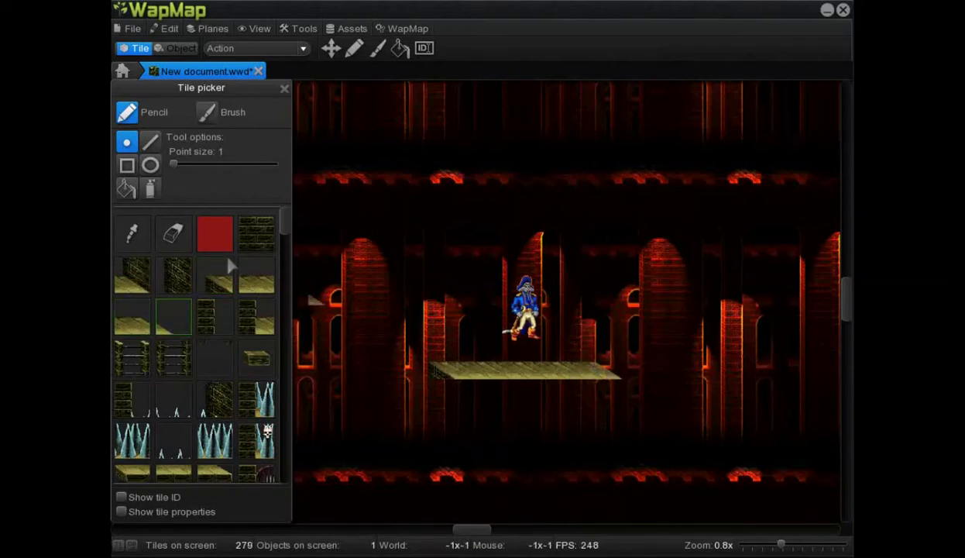
Fill plain brick wall tiles beneath the ledge, with an edge tile on the right.
{"action": "left_click", "coordinate": [174, 277]}
{"action": "left_click", "coordinate": [439, 396]}
{"action": "left_click", "coordinate": [257, 232]}
{"action": "left_click", "coordinate": [474, 397]}
{"action": "left_click_drag", "start_coordinate": [493, 413], "coordinate": [582, 403]}
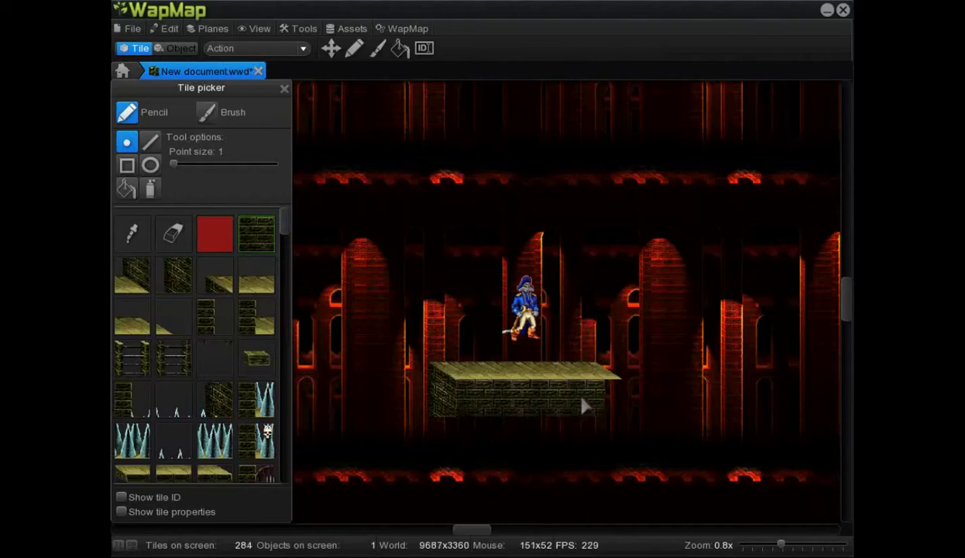
{"action": "left_click", "coordinate": [217, 316]}
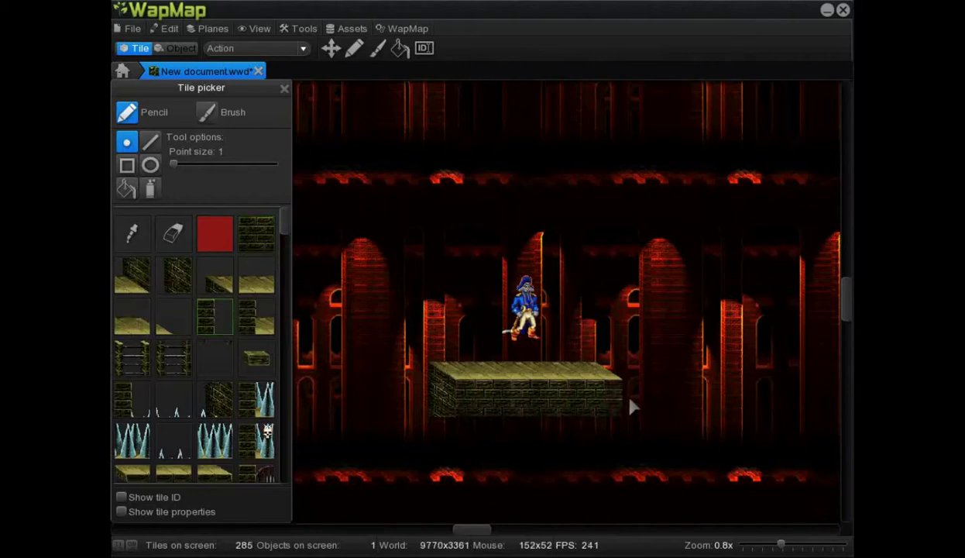
{"action": "left_click", "coordinate": [284, 88]}
{"action": "left_click", "coordinate": [353, 52]}
Paint a tall brick tower left of the ledge with the Wall brush.
{"action": "left_click", "coordinate": [209, 127]}
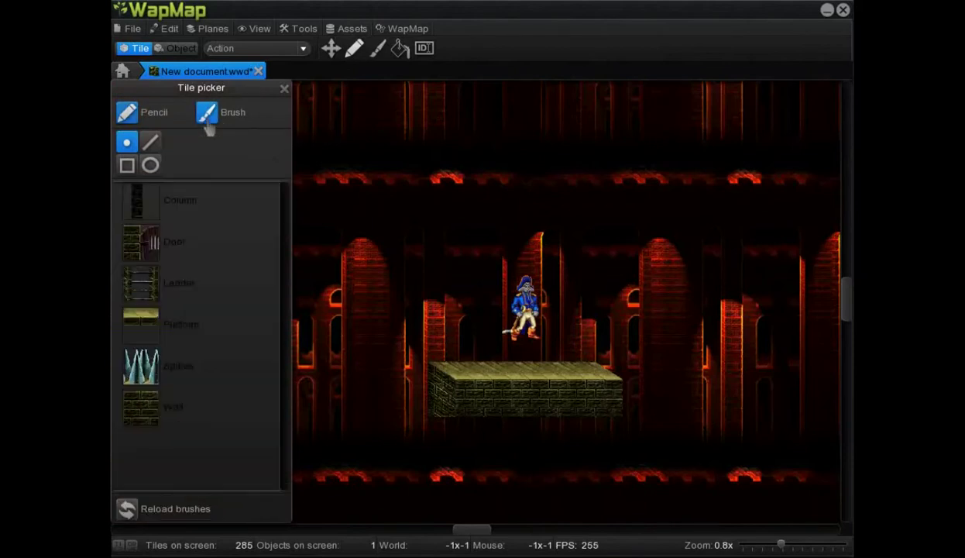
{"action": "left_click", "coordinate": [157, 413]}
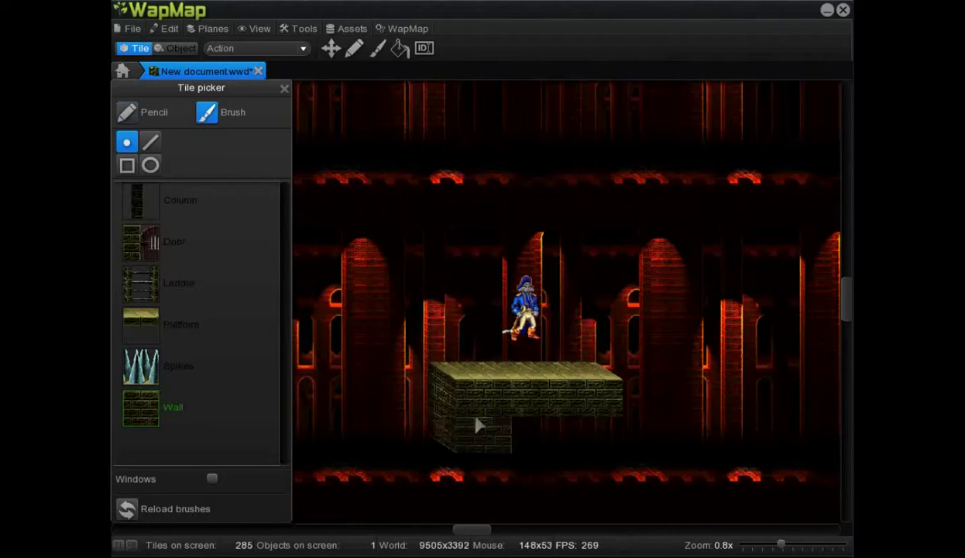
{"action": "mouse_move", "coordinate": [478, 459]}
{"action": "left_mouse_down"}
{"action": "mouse_move", "coordinate": [389, 466]}
{"action": "mouse_move", "coordinate": [372, 254]}
{"action": "left_mouse_up"}
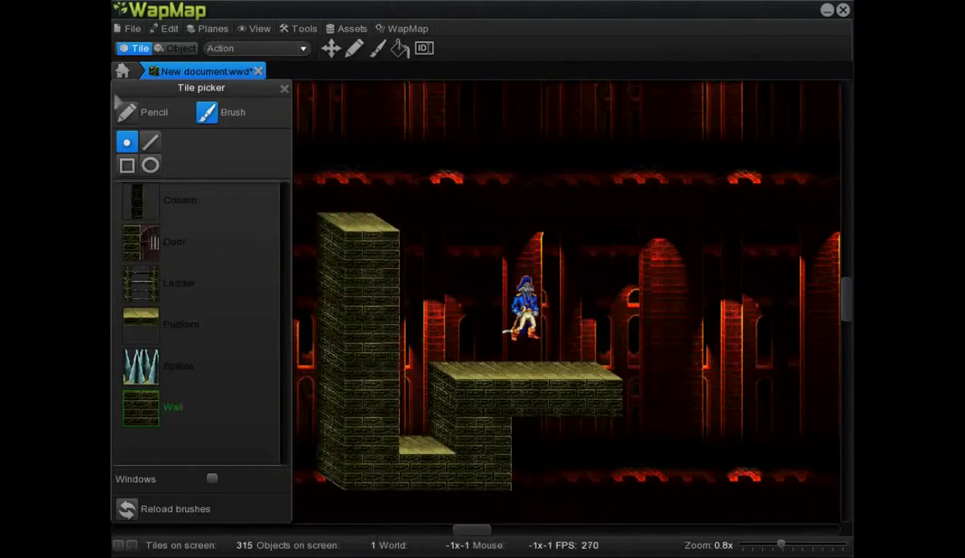
Paint a row of spikes along the floor with the Spikes brush.
{"action": "left_click", "coordinate": [127, 114]}
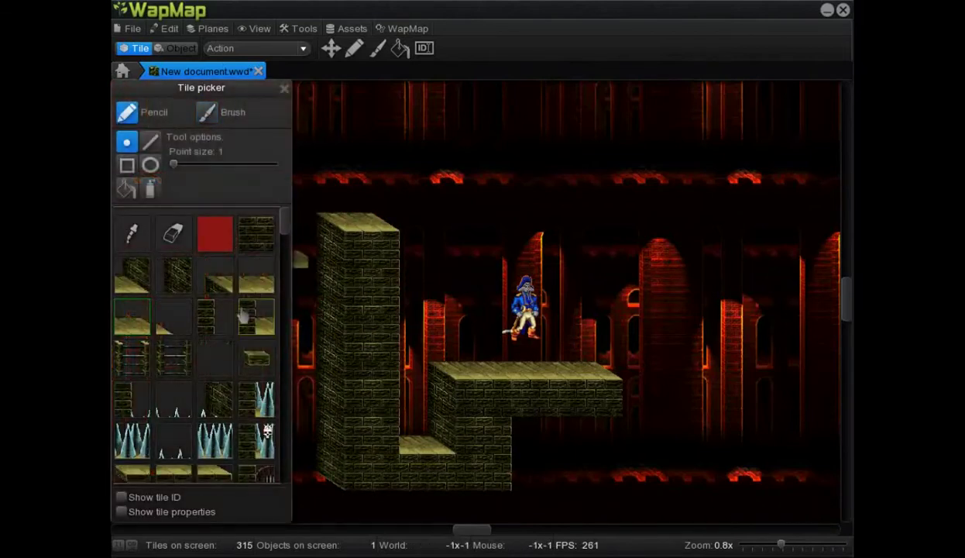
{"action": "left_click", "coordinate": [210, 124]}
{"action": "left_click", "coordinate": [166, 366]}
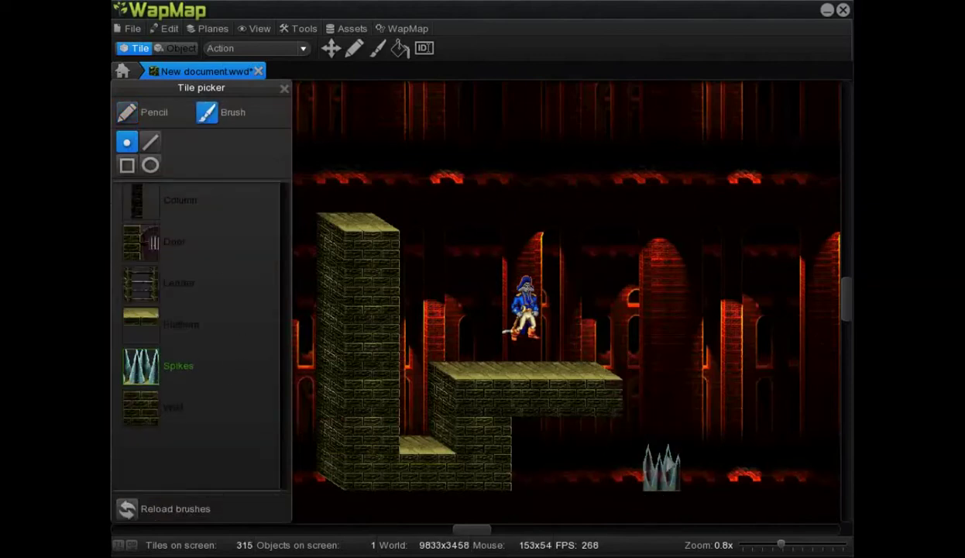
{"action": "left_click_drag", "start_coordinate": [662, 465], "coordinate": [550, 465]}
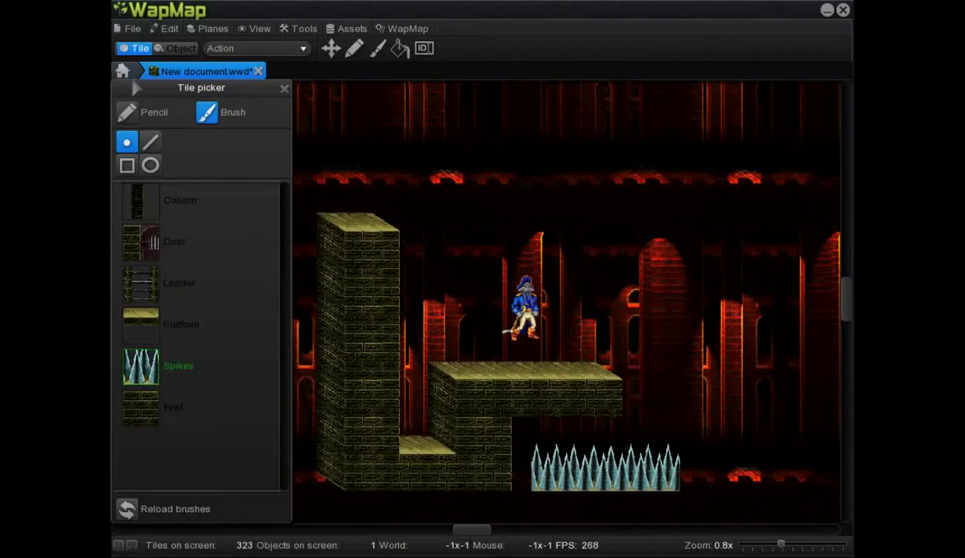
{"action": "left_click", "coordinate": [126, 113]}
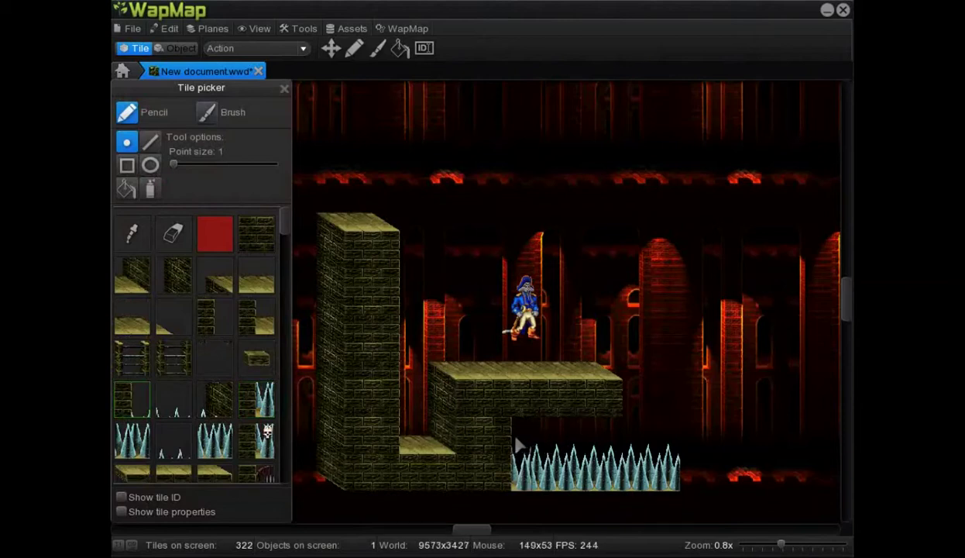
Add spike tiles at the right end of the row, undoing one misplaced spike.
{"action": "left_click", "coordinate": [186, 416]}
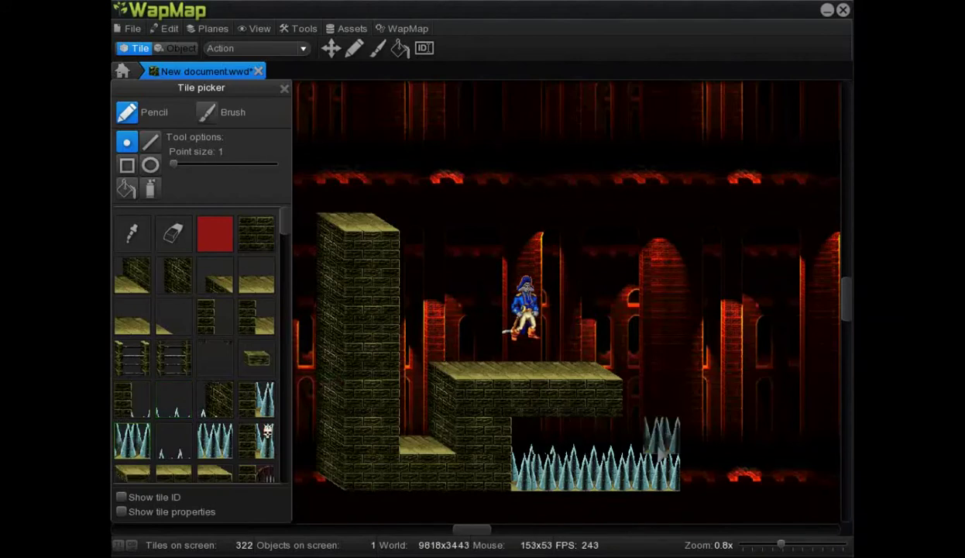
{"action": "left_click", "coordinate": [416, 462]}
{"action": "key", "text": "ctrl+z"}
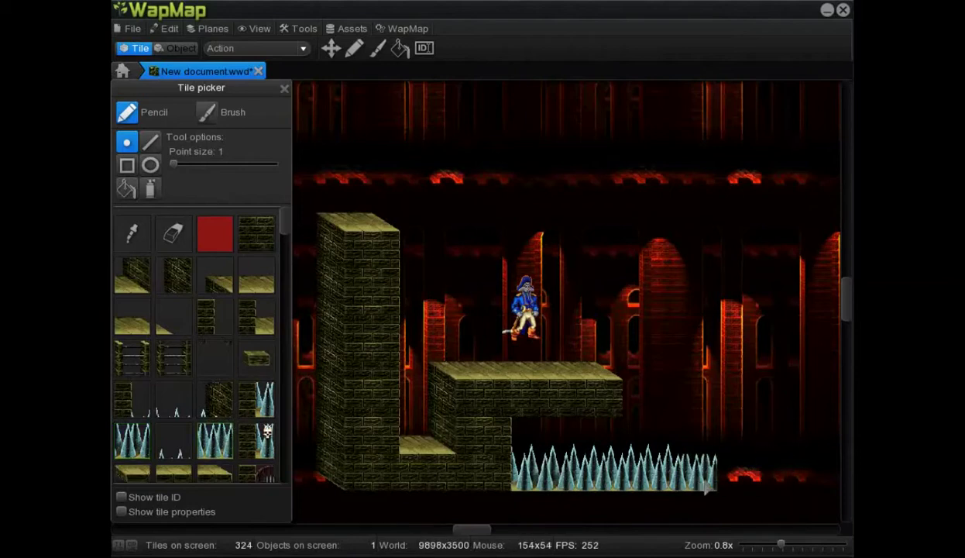
{"action": "left_click", "coordinate": [732, 468]}
{"action": "left_click", "coordinate": [173, 439]}
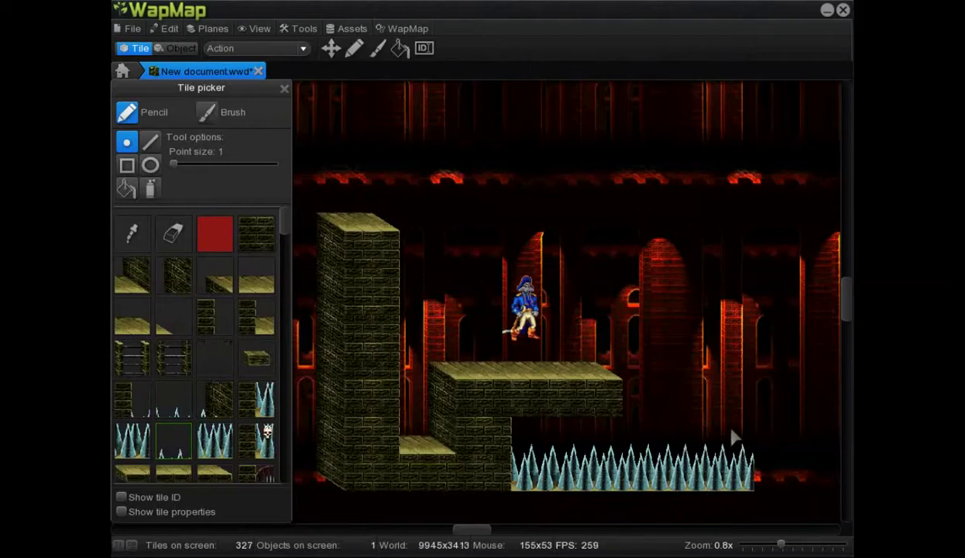
{"action": "left_click", "coordinate": [284, 89]}
Toggle the tile collision overlay on and off, and browse the Plane and Tools menus.
{"action": "scroll", "coordinate": [457, 164], "scroll_direction": "down", "scroll_amount": 2}
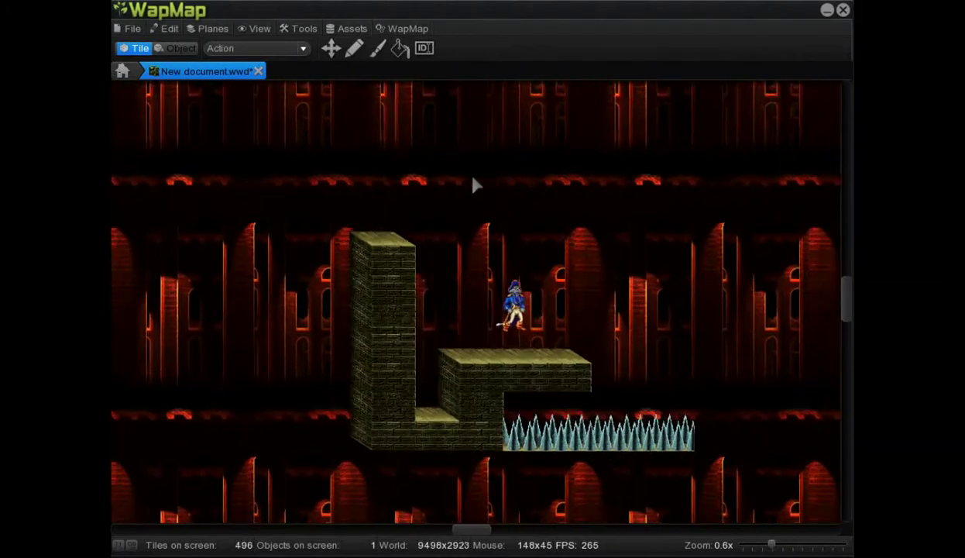
{"action": "left_click", "coordinate": [259, 29]}
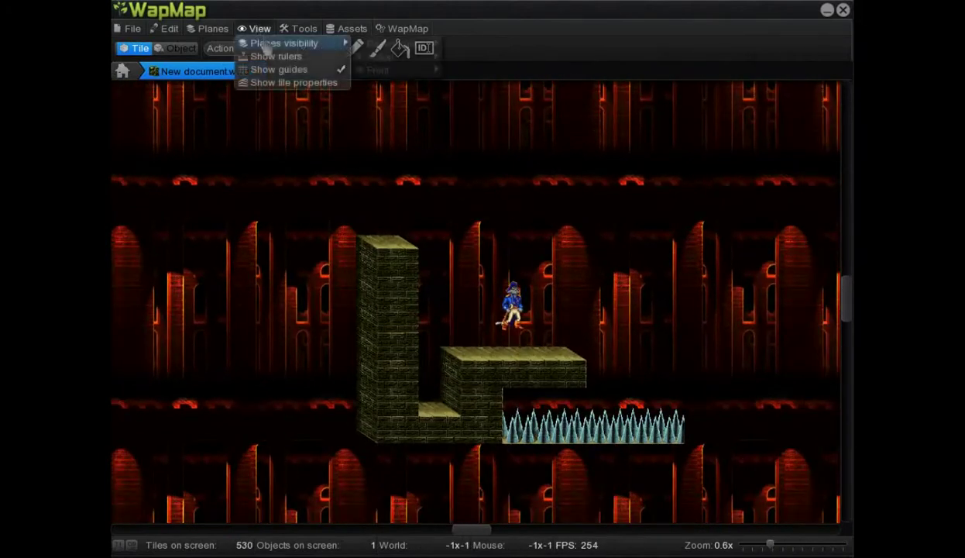
{"action": "left_click", "coordinate": [294, 83]}
{"action": "left_click", "coordinate": [295, 83]}
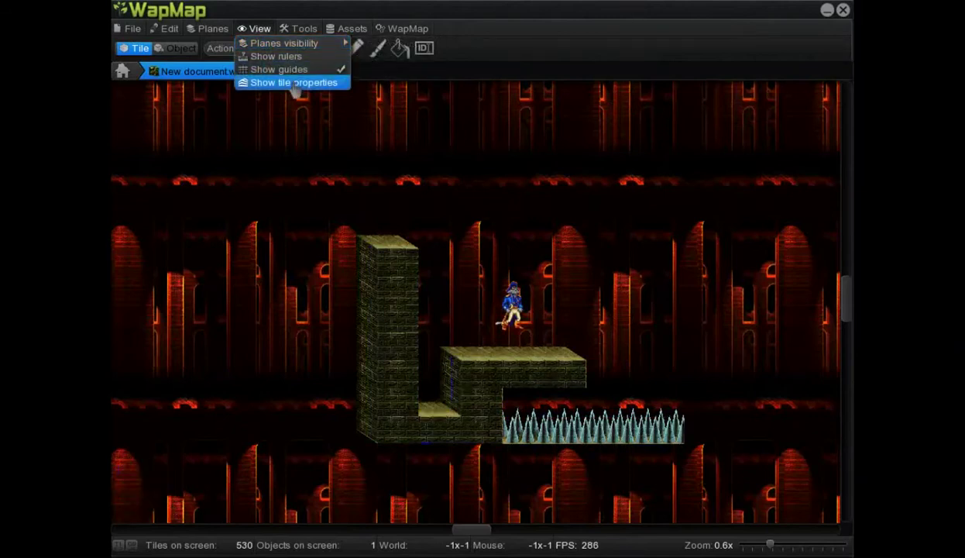
{"action": "left_click", "coordinate": [211, 29]}
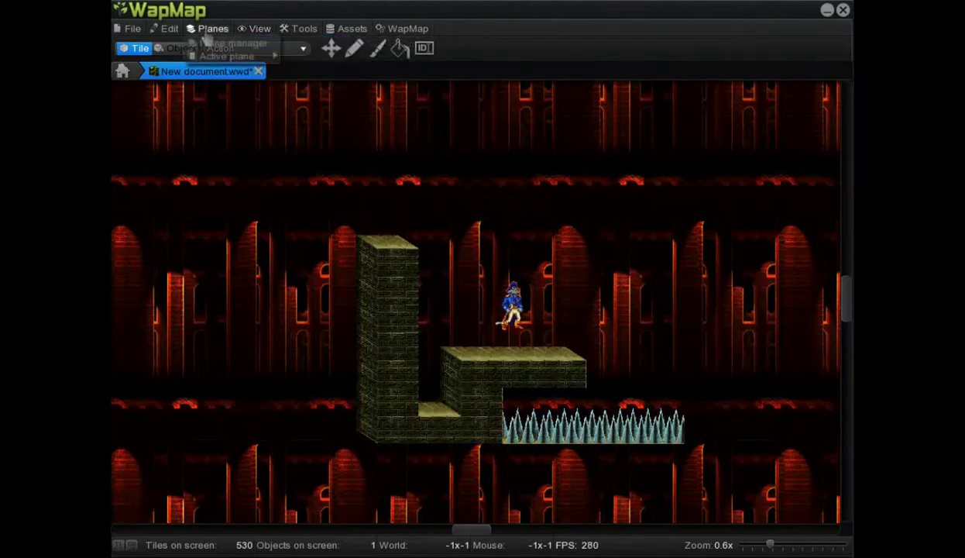
{"action": "mouse_move", "coordinate": [224, 57]}
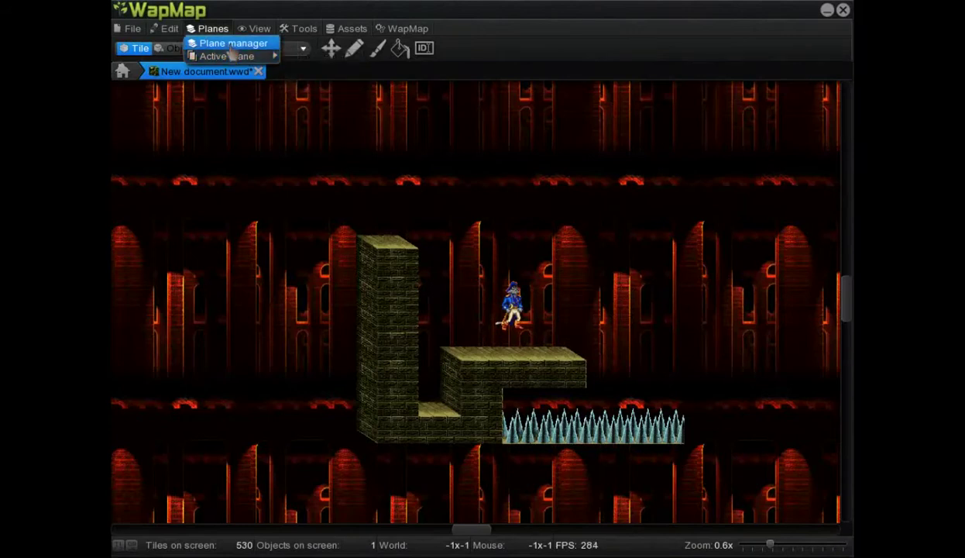
{"action": "left_click", "coordinate": [304, 31]}
{"action": "mouse_move", "coordinate": [259, 30]}
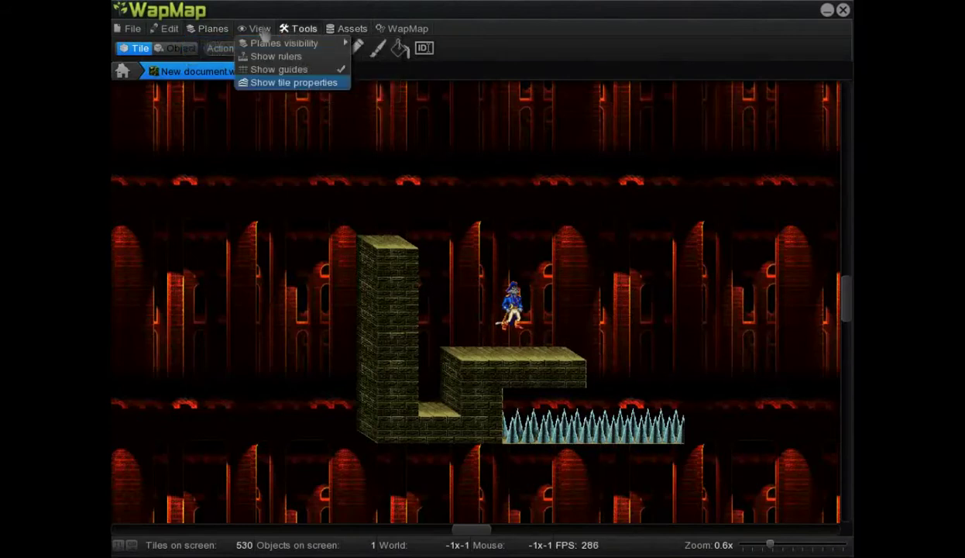
{"action": "mouse_move", "coordinate": [275, 48]}
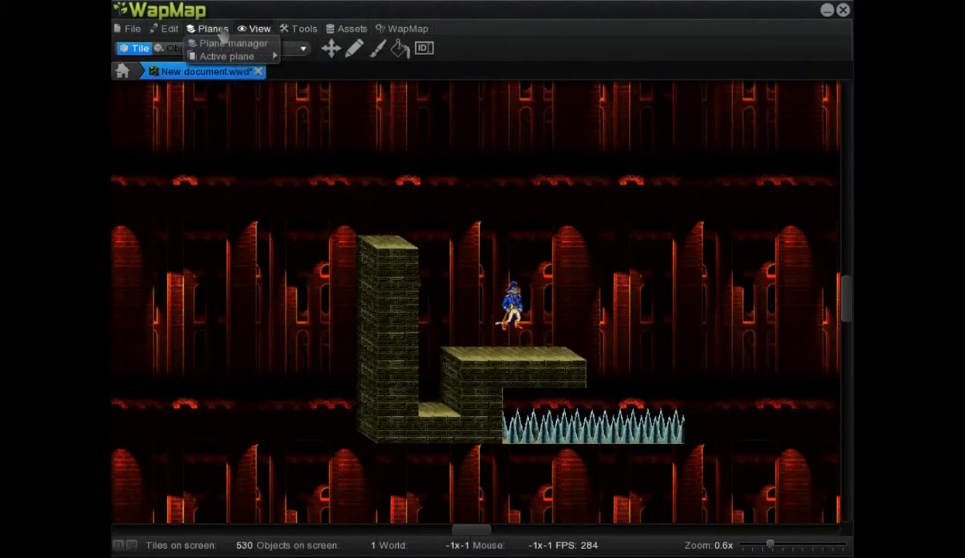
{"action": "mouse_move", "coordinate": [167, 29]}
Step through several tiles' collision settings in the Tile properties editor, then close it.
{"action": "left_click", "coordinate": [184, 56]}
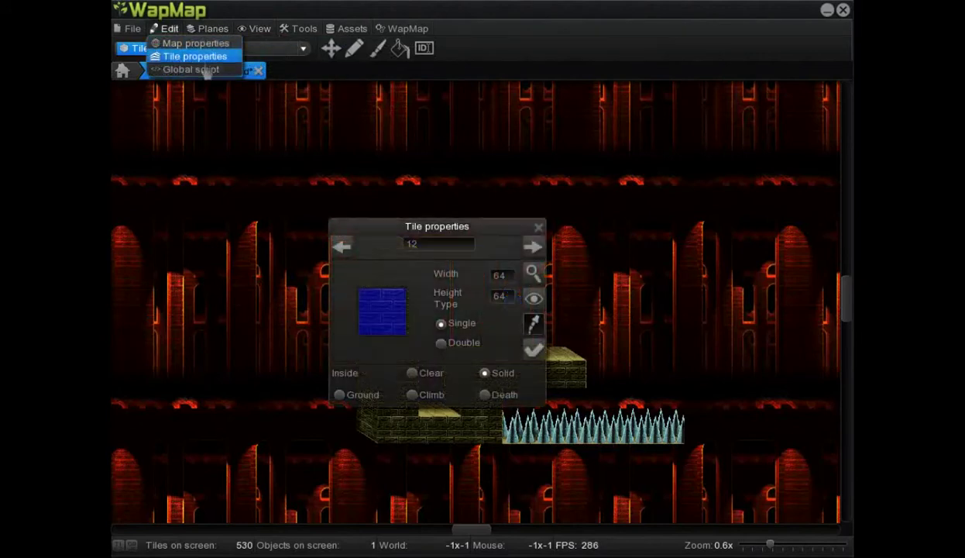
{"action": "left_click", "coordinate": [533, 246]}
{"action": "left_click", "coordinate": [532, 248]}
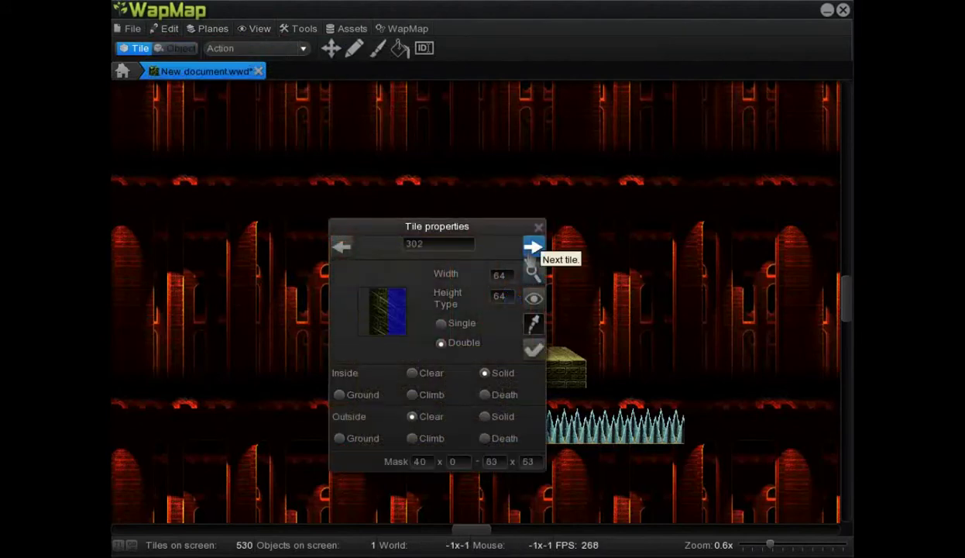
{"action": "left_click", "coordinate": [532, 248]}
{"action": "left_click", "coordinate": [532, 249]}
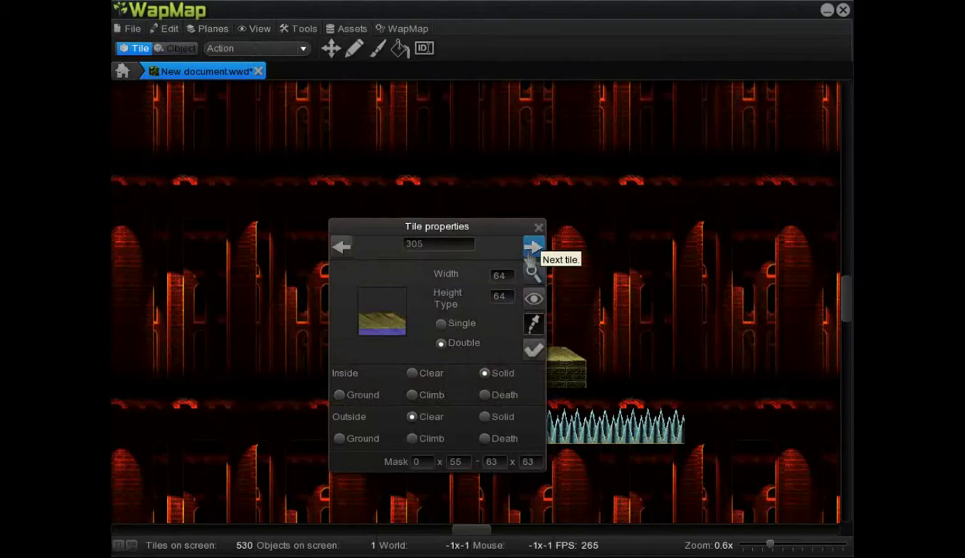
{"action": "left_click", "coordinate": [532, 248]}
{"action": "left_click", "coordinate": [538, 226]}
{"action": "left_click", "coordinate": [168, 27]}
Paint dark brick under the spikes and a brick column beneath the spike ledge.
{"action": "left_click", "coordinate": [354, 48]}
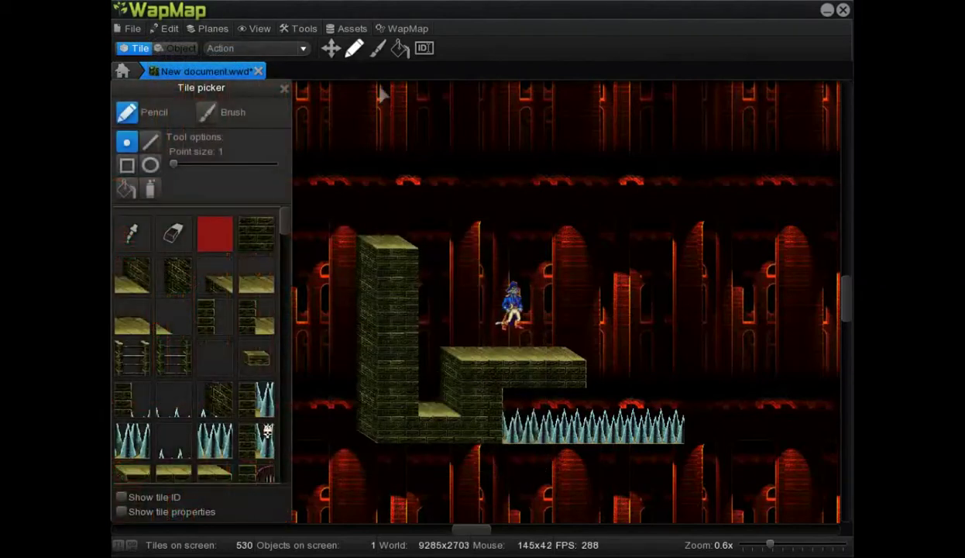
{"action": "left_click", "coordinate": [256, 231]}
{"action": "mouse_move", "coordinate": [673, 463]}
{"action": "left_mouse_down"}
{"action": "mouse_move", "coordinate": [429, 471]}
{"action": "mouse_move", "coordinate": [674, 490]}
{"action": "left_mouse_up"}
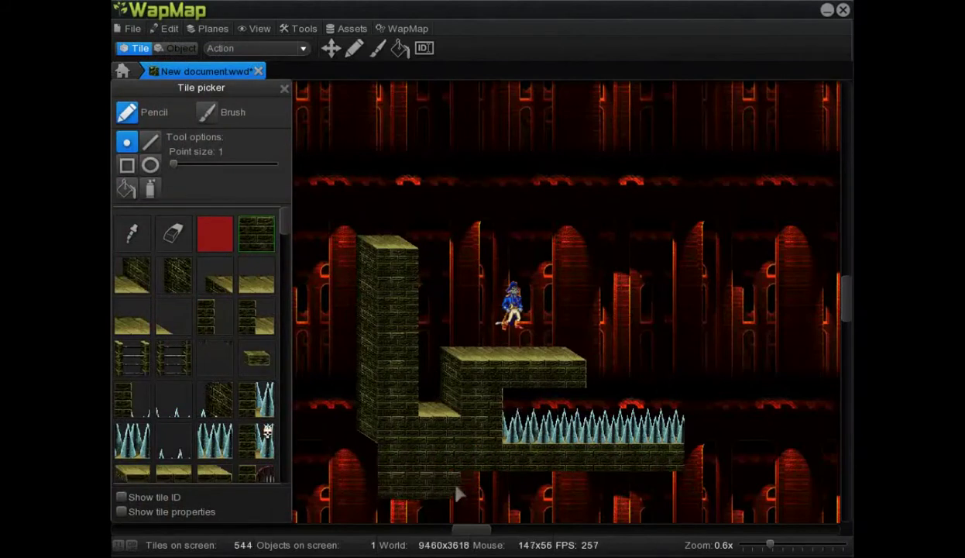
{"action": "scroll", "coordinate": [682, 420], "scroll_direction": "down", "scroll_amount": 1}
{"action": "scroll", "coordinate": [681, 420], "scroll_direction": "down", "scroll_amount": 1}
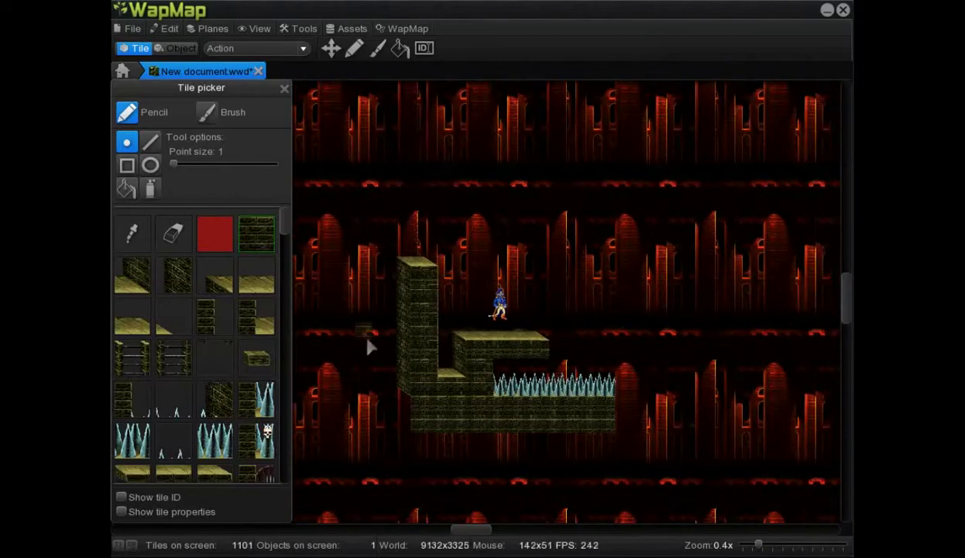
{"action": "left_click", "coordinate": [126, 188]}
{"action": "mouse_move", "coordinate": [423, 448]}
{"action": "left_mouse_down"}
{"action": "mouse_move", "coordinate": [434, 504]}
{"action": "mouse_move", "coordinate": [605, 505]}
{"action": "mouse_move", "coordinate": [500, 520]}
{"action": "mouse_move", "coordinate": [612, 452]}
{"action": "left_mouse_up"}
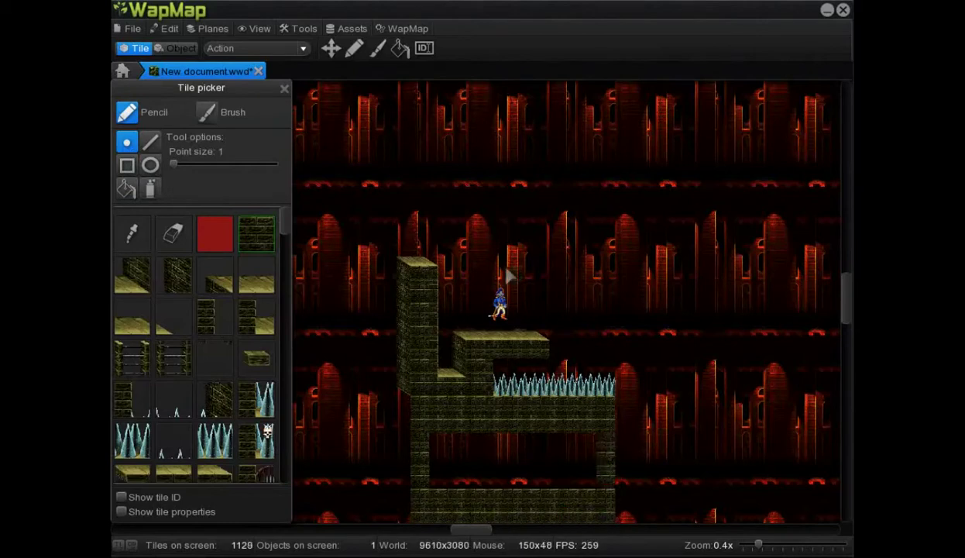
Flood-fill the gap under the ledge with the plain brick wall tile.
{"action": "left_click", "coordinate": [126, 188]}
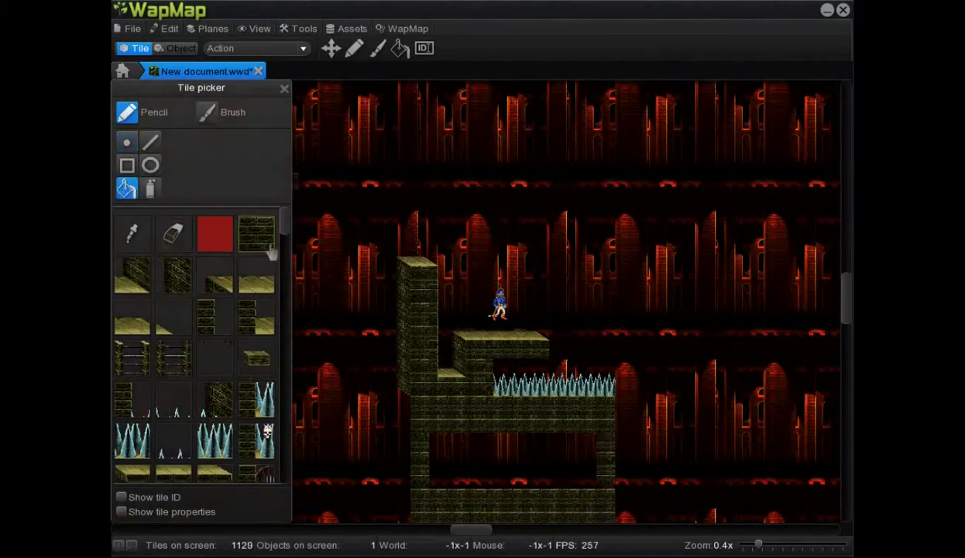
{"action": "left_click", "coordinate": [261, 245]}
{"action": "left_click", "coordinate": [505, 460]}
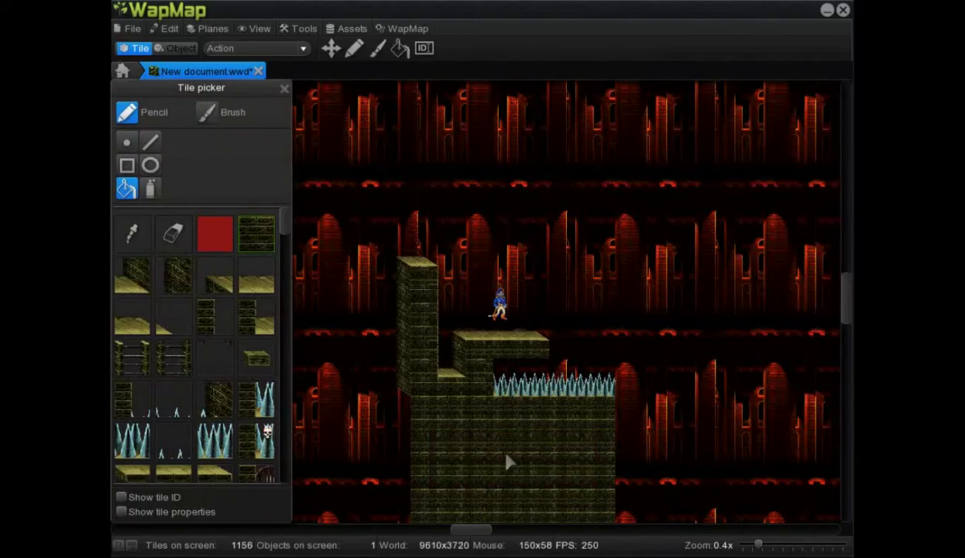
{"action": "left_click", "coordinate": [126, 142]}
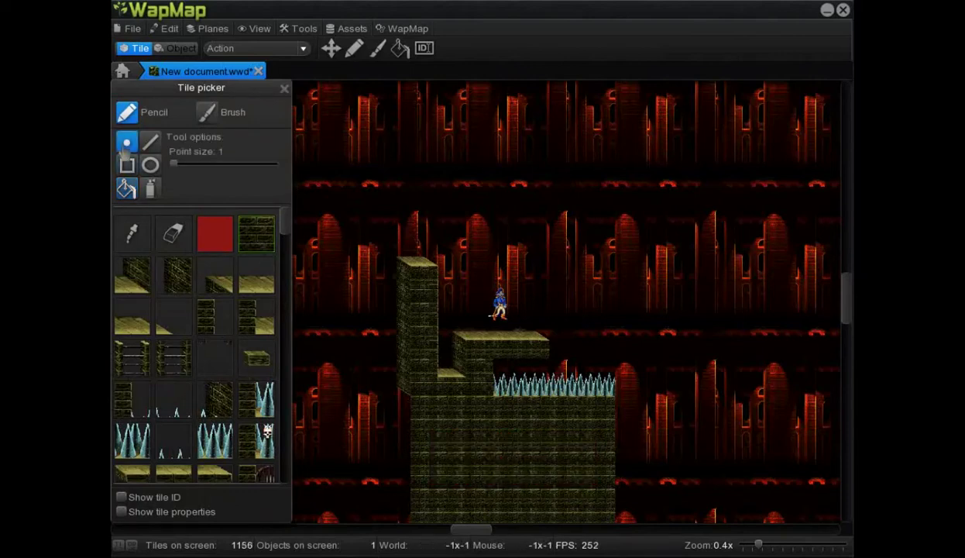
{"action": "left_click", "coordinate": [285, 88]}
{"action": "left_click", "coordinate": [355, 48]}
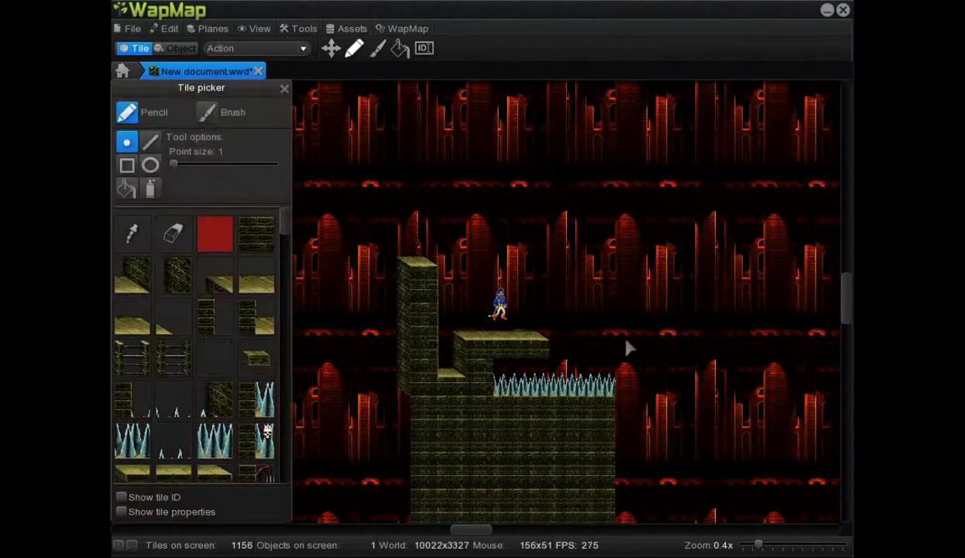
{"action": "scroll", "coordinate": [607, 326], "scroll_direction": "up", "scroll_amount": 1}
{"action": "scroll", "coordinate": [557, 341], "scroll_direction": "up", "scroll_amount": 1}
{"action": "scroll", "coordinate": [519, 354], "scroll_direction": "up", "scroll_amount": 1}
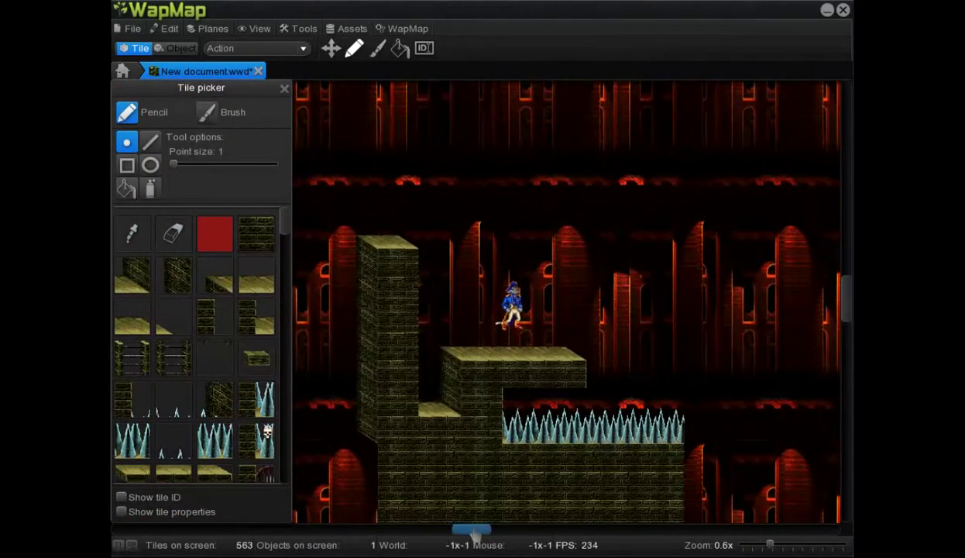
Replace the leftmost spike with a brick wall tile.
{"action": "left_click_drag", "start_coordinate": [473, 529], "coordinate": [487, 529]}
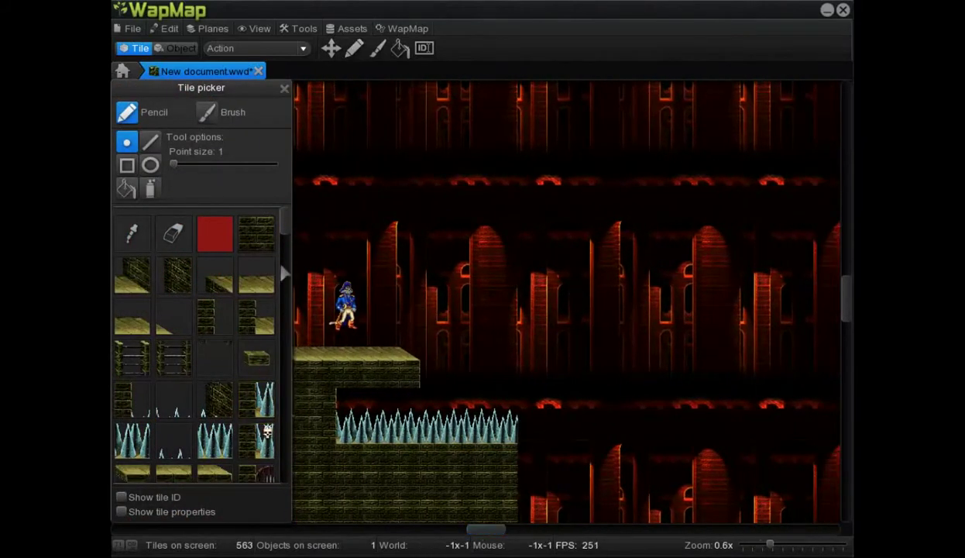
{"action": "scroll", "coordinate": [284, 226], "scroll_direction": "down", "scroll_amount": 1}
{"action": "left_click", "coordinate": [215, 385]}
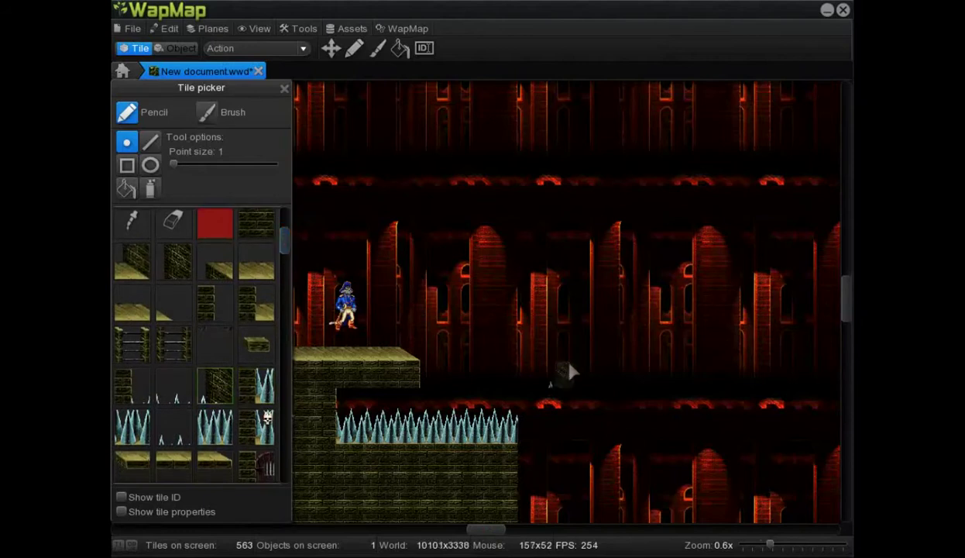
{"action": "left_click", "coordinate": [338, 429]}
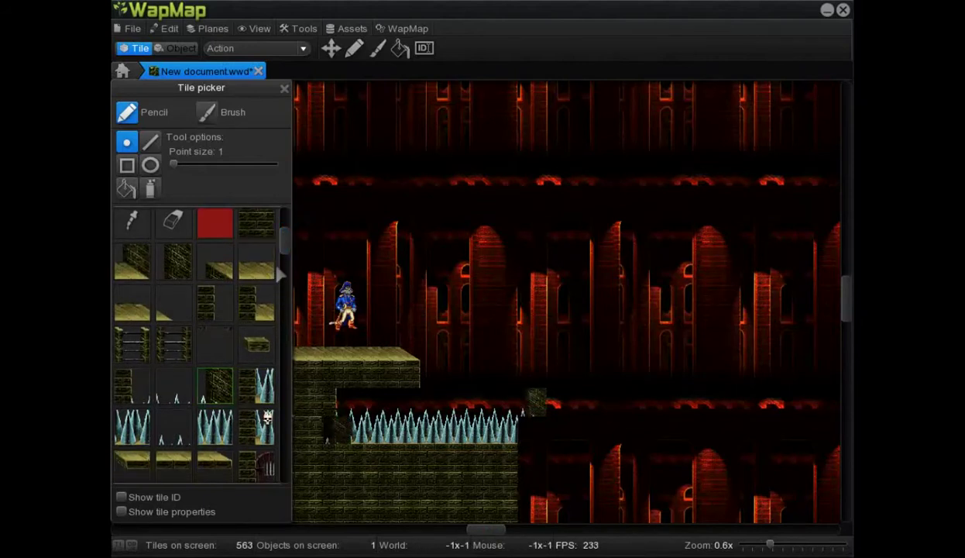
Erase the stray wall column beside the lower step.
{"action": "left_click_drag", "start_coordinate": [284, 244], "coordinate": [288, 458]}
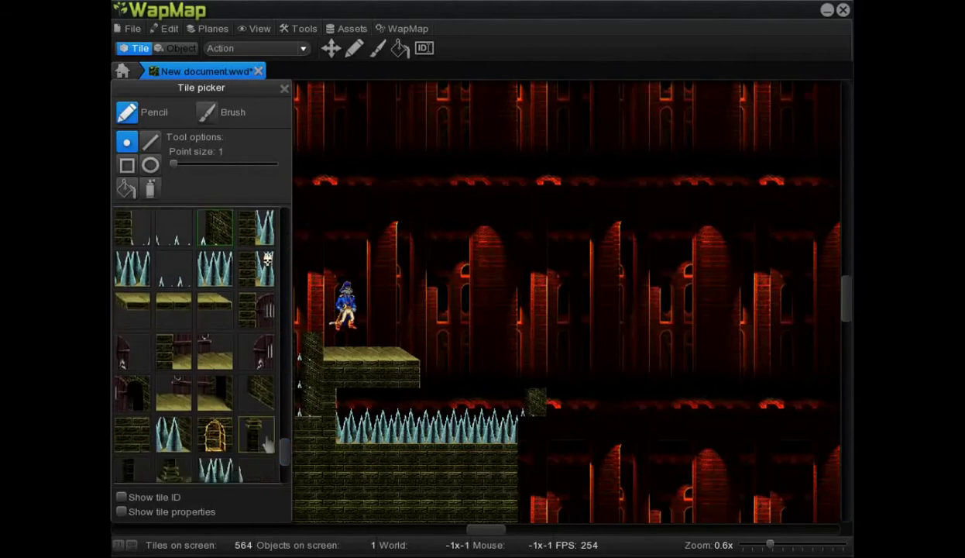
{"action": "scroll", "coordinate": [388, 273], "scroll_direction": "down", "scroll_amount": 1}
{"action": "scroll", "coordinate": [376, 275], "scroll_direction": "down", "scroll_amount": 1}
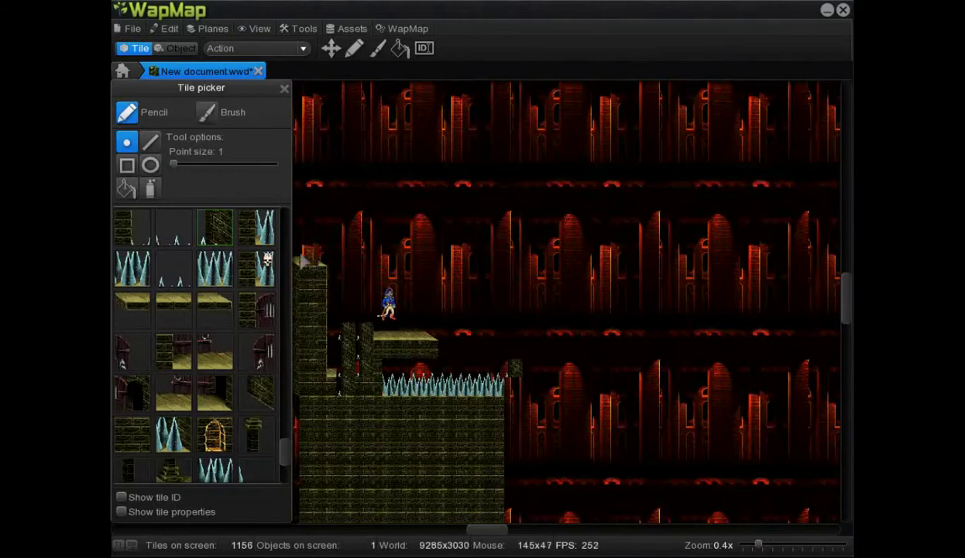
{"action": "left_click_drag", "start_coordinate": [283, 275], "coordinate": [285, 223]}
{"action": "left_click", "coordinate": [174, 233]}
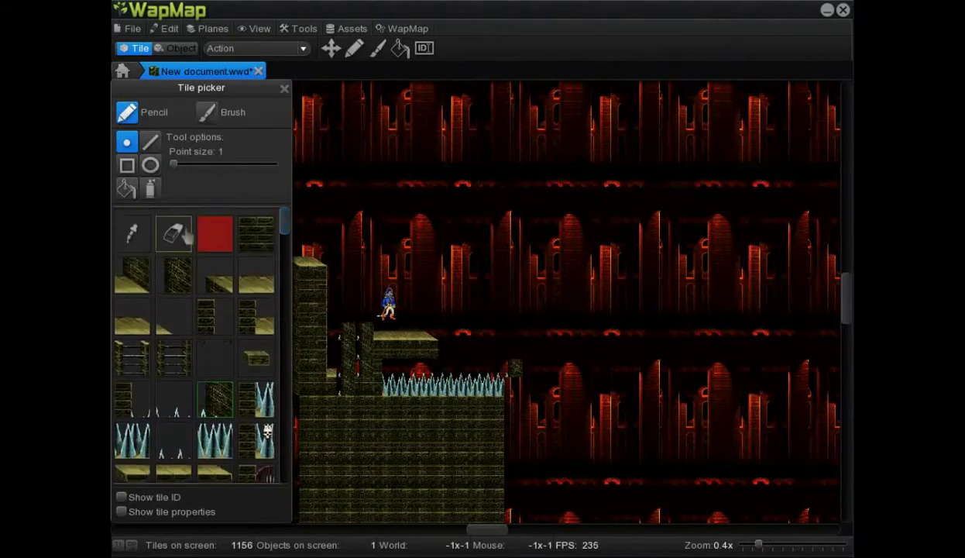
{"action": "mouse_move", "coordinate": [364, 323]}
{"action": "left_mouse_down"}
{"action": "mouse_move", "coordinate": [364, 360]}
{"action": "mouse_move", "coordinate": [317, 323]}
{"action": "left_mouse_up"}
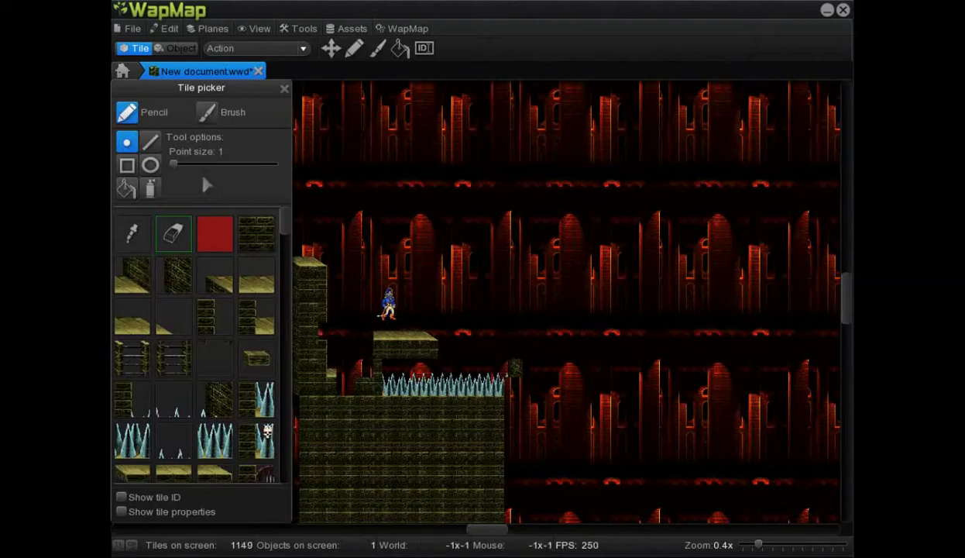
Fill the gap under the platform with the Wall brush.
{"action": "left_click", "coordinate": [208, 116]}
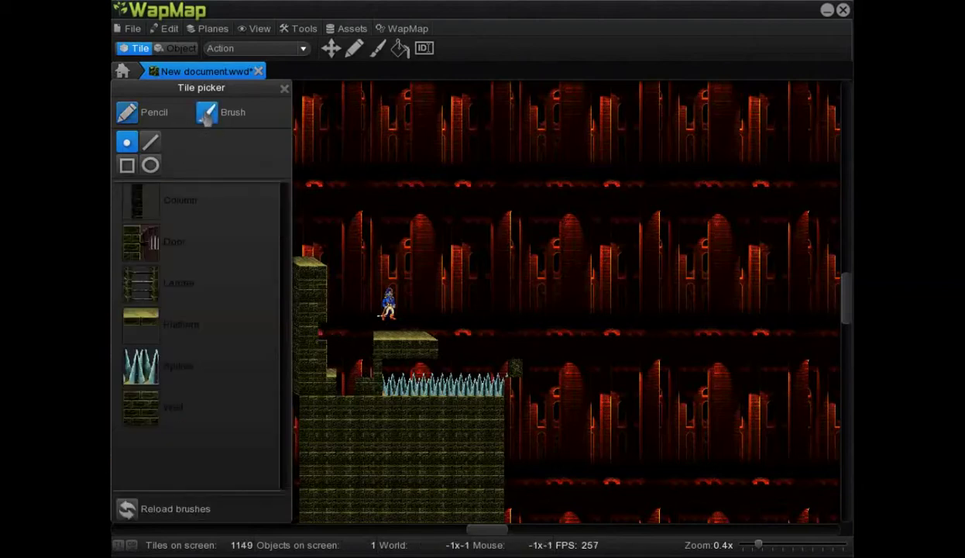
{"action": "left_click", "coordinate": [140, 426]}
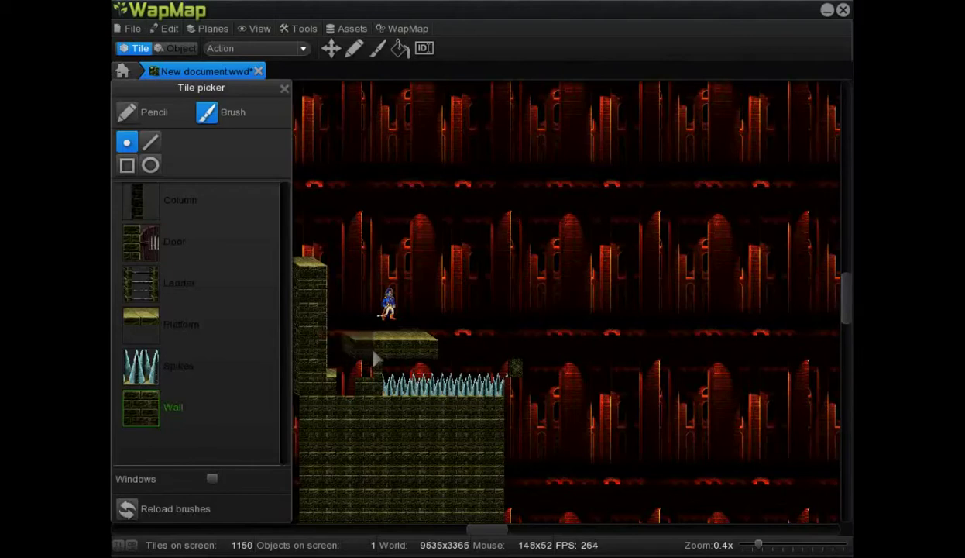
{"action": "left_click_drag", "start_coordinate": [360, 363], "coordinate": [341, 391]}
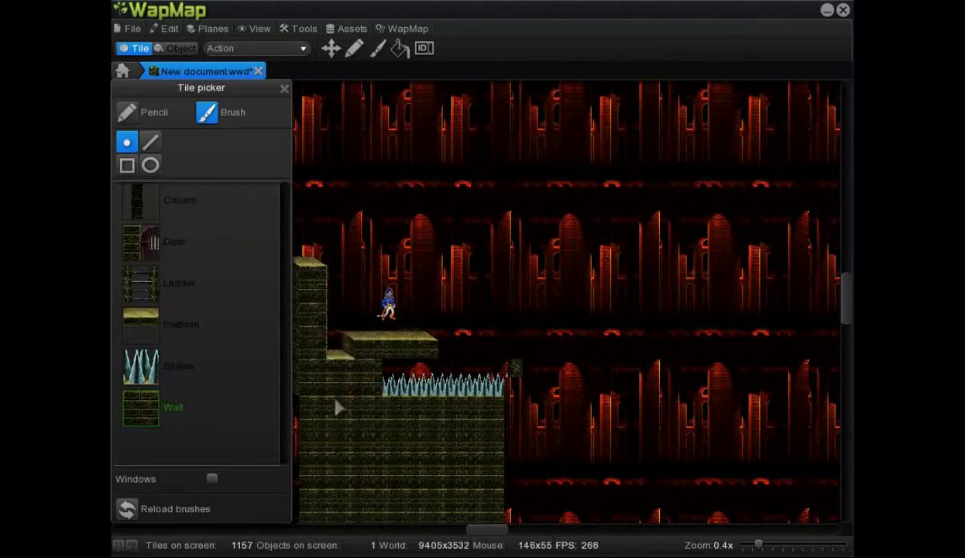
With the Pencil, add one more spike at the spike row's right end and pick a wall tile for the pillar.
{"action": "key", "text": "p"}
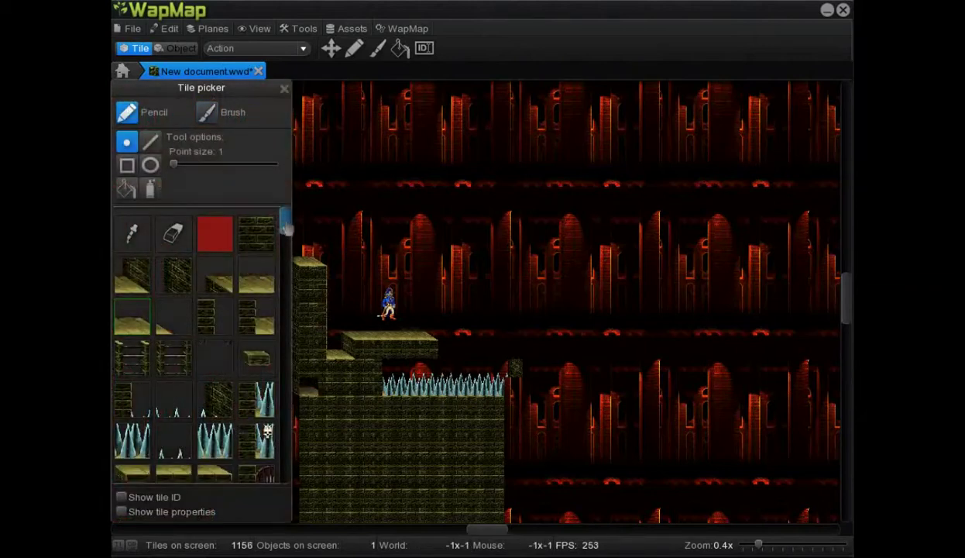
{"action": "left_click_drag", "start_coordinate": [286, 225], "coordinate": [288, 350]}
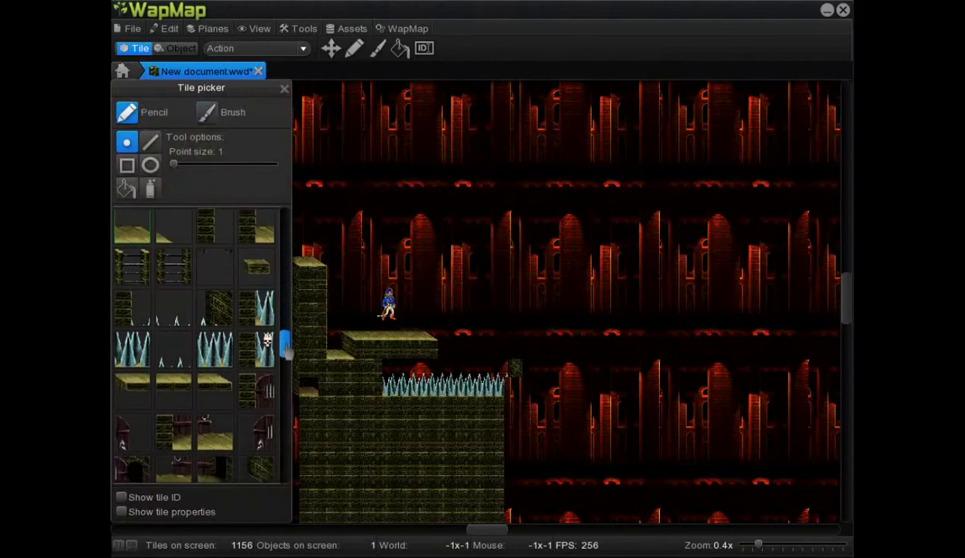
{"action": "left_click_drag", "start_coordinate": [285, 350], "coordinate": [285, 425]}
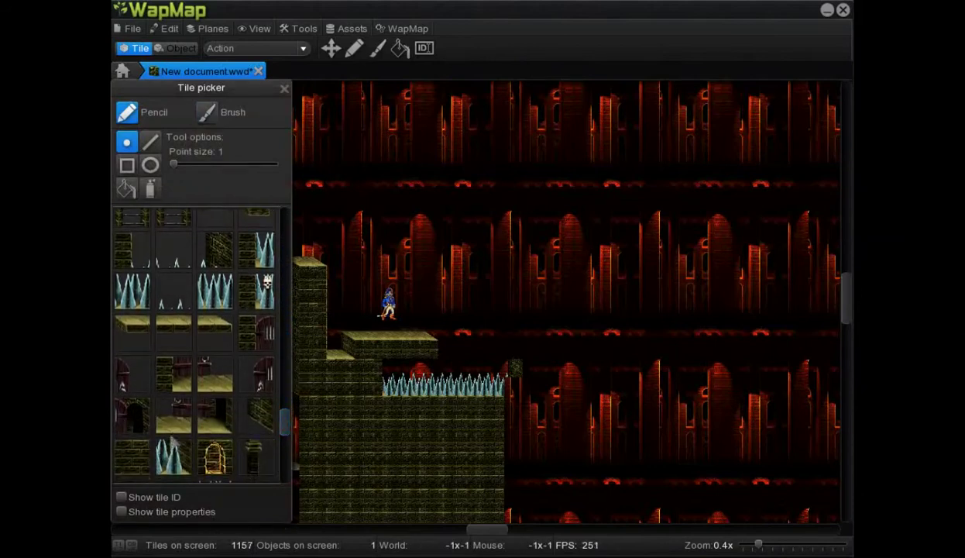
{"action": "left_click", "coordinate": [513, 385]}
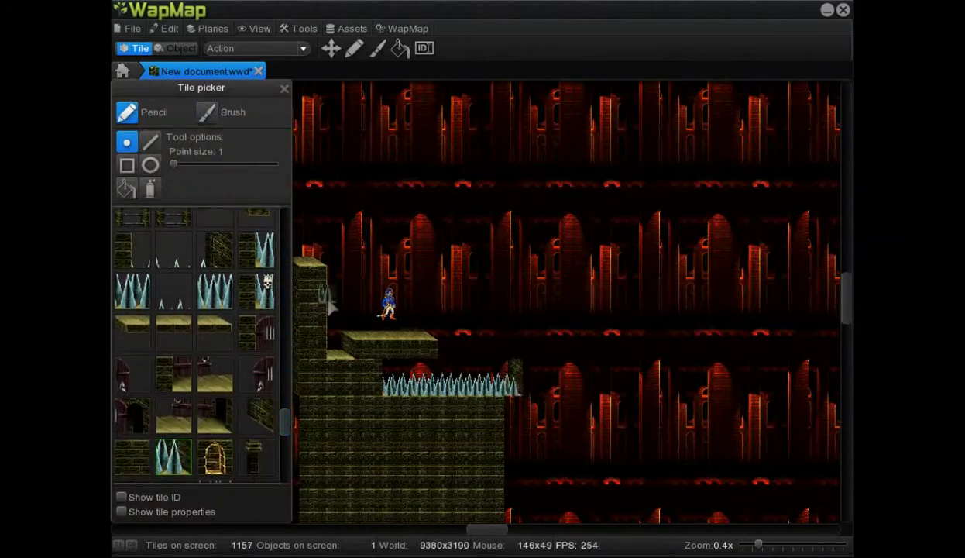
{"action": "left_click_drag", "start_coordinate": [286, 424], "coordinate": [286, 295]}
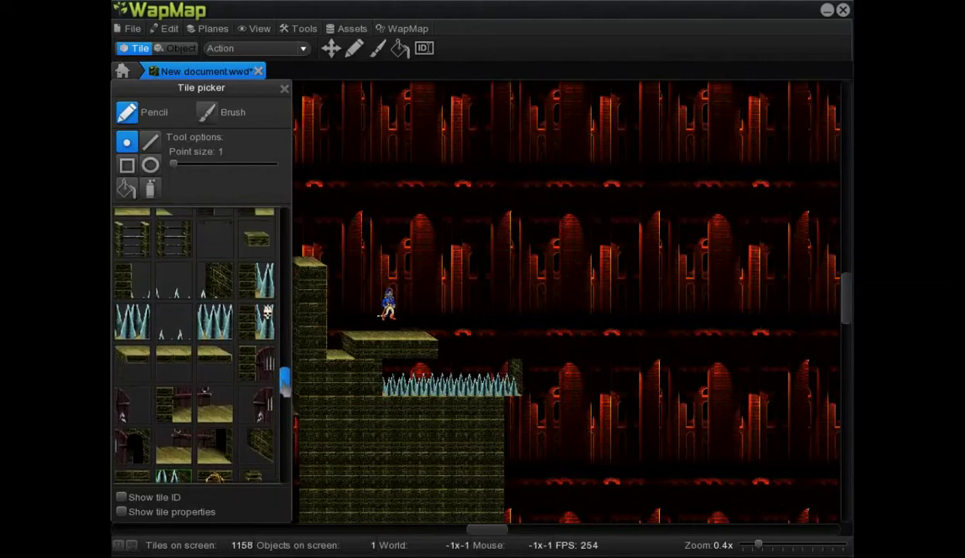
{"action": "left_click", "coordinate": [186, 223]}
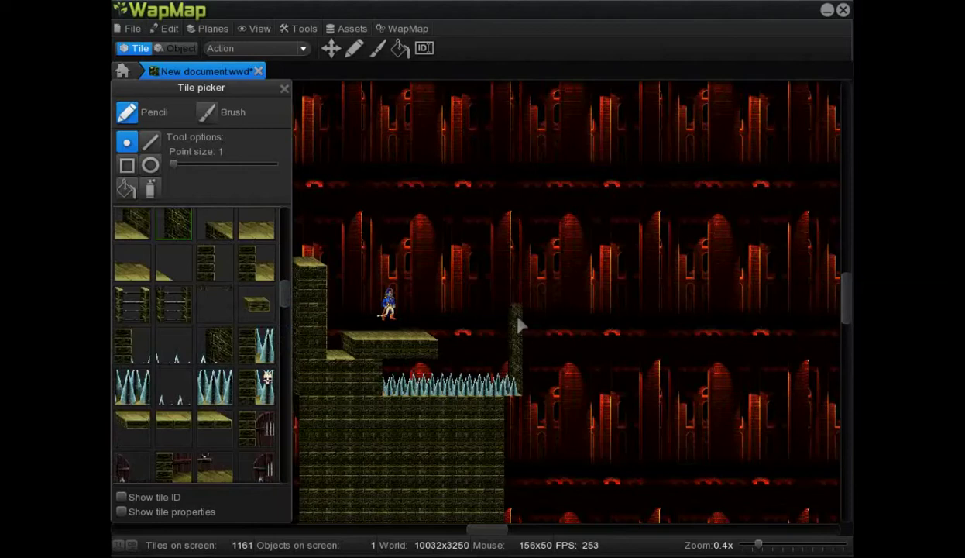
{"action": "left_click", "coordinate": [208, 113]}
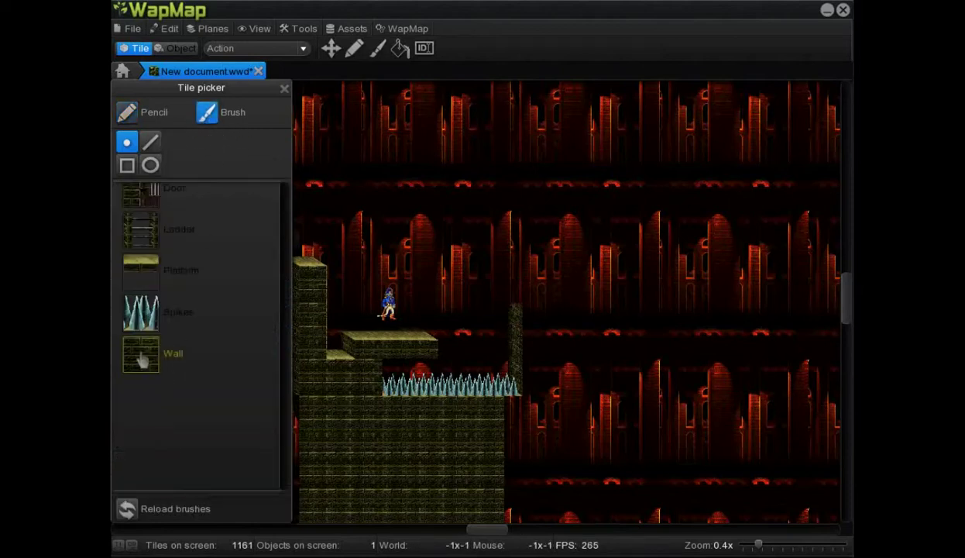
Paint two Ladder-brush ladders rising above the spikes, one higher than the other.
{"action": "left_click", "coordinate": [144, 246]}
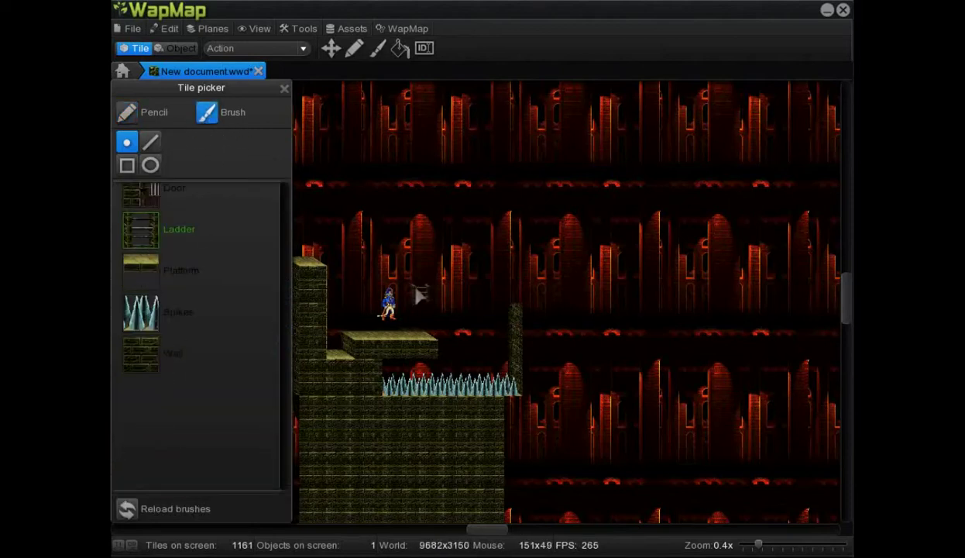
{"action": "left_click_drag", "start_coordinate": [477, 312], "coordinate": [482, 274]}
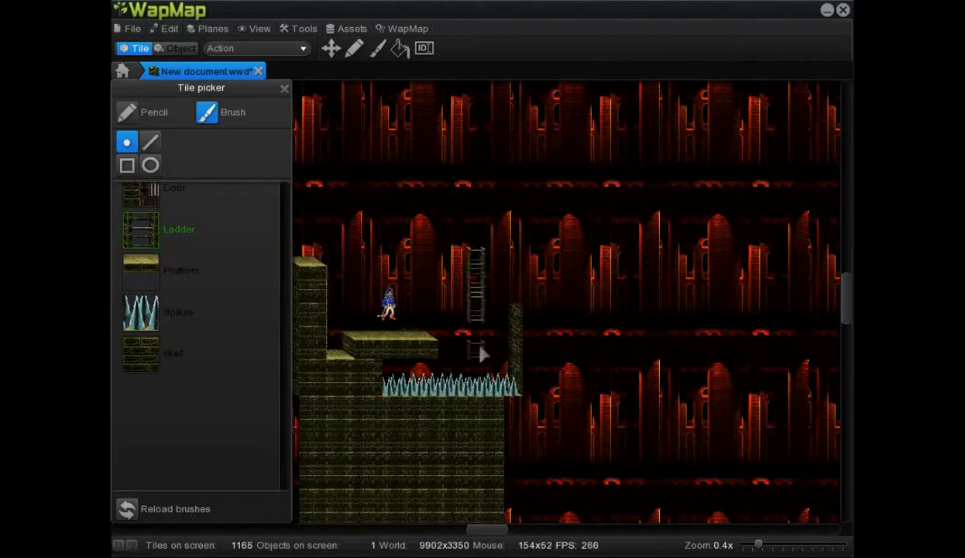
{"action": "left_click_drag", "start_coordinate": [421, 218], "coordinate": [421, 197]}
Paint a thin Platform-brush strip near the top of the level.
{"action": "left_click", "coordinate": [164, 257]}
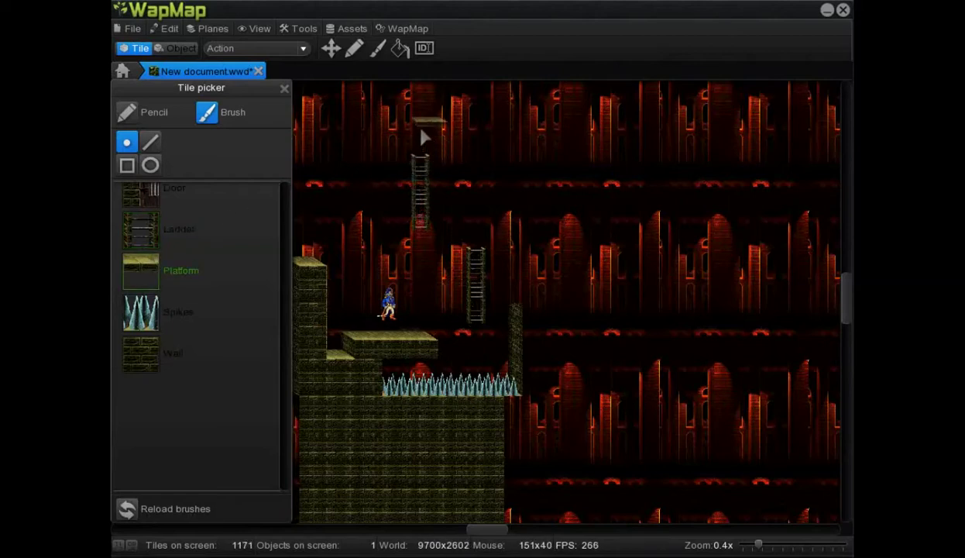
{"action": "left_click_drag", "start_coordinate": [463, 132], "coordinate": [428, 128]}
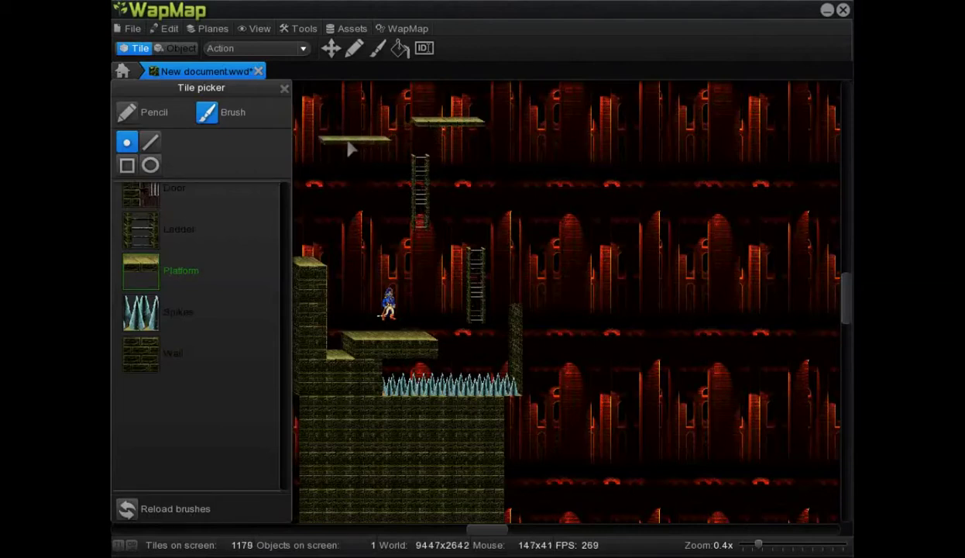
{"action": "left_click", "coordinate": [147, 195]}
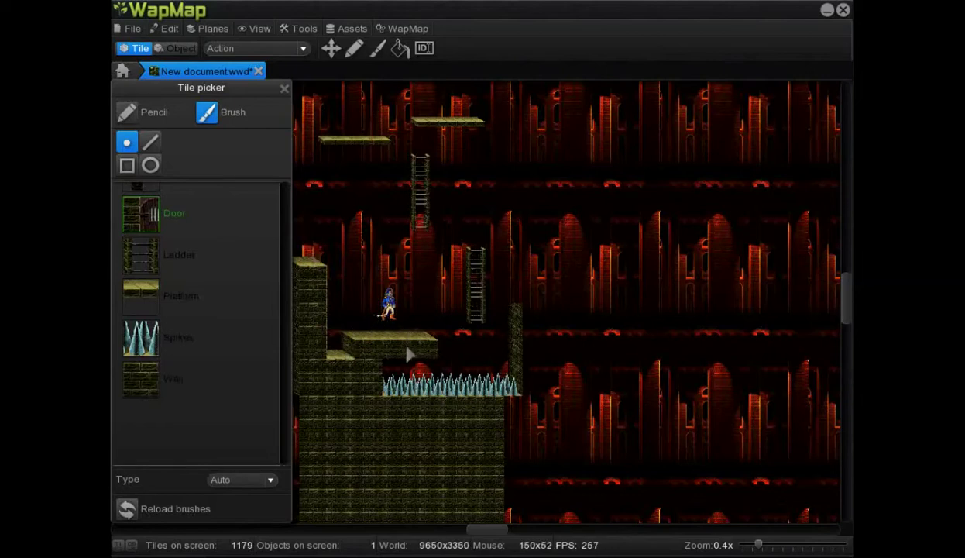
{"action": "left_click", "coordinate": [127, 112]}
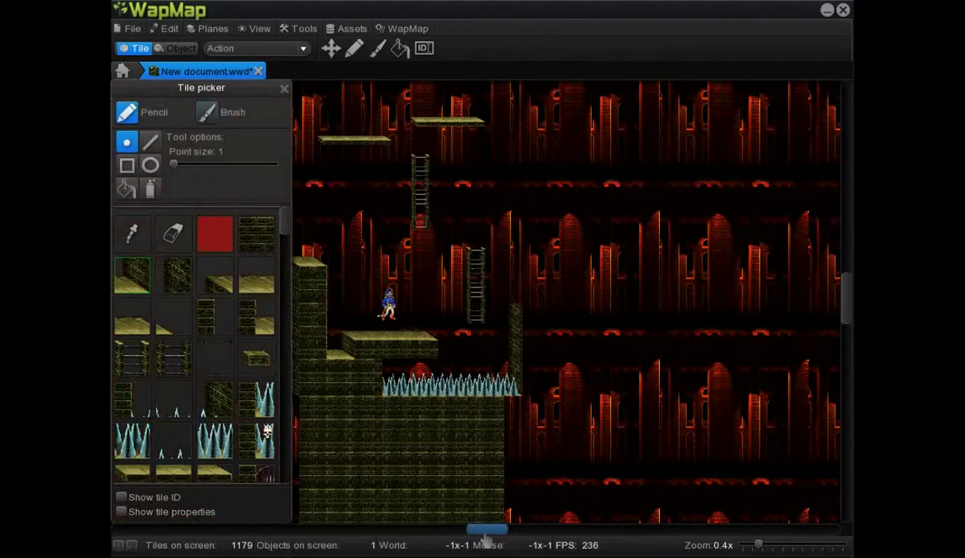
Paint a tall Wall-brush tower left of the platforms and place a door on its ledge.
{"action": "left_click_drag", "start_coordinate": [487, 530], "coordinate": [458, 530]}
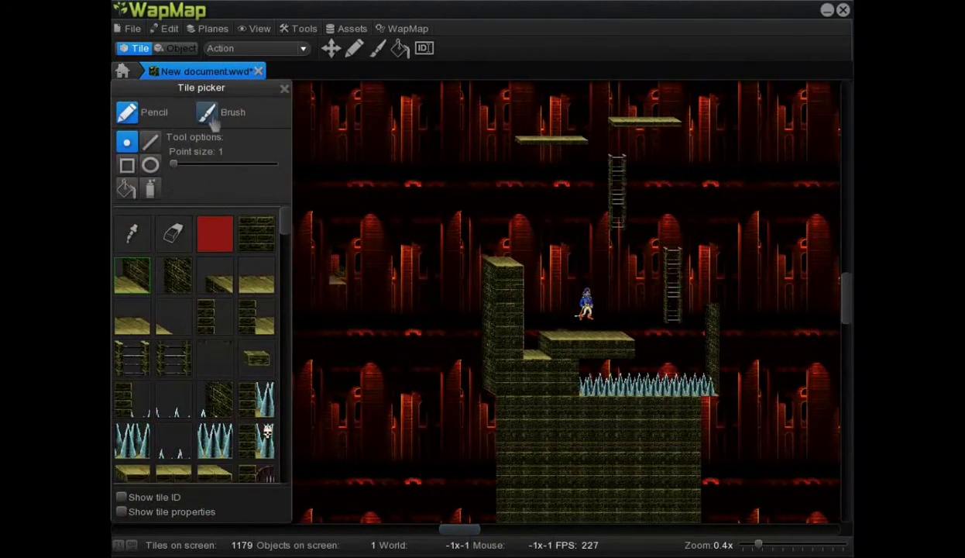
{"action": "left_click", "coordinate": [209, 115]}
{"action": "left_click", "coordinate": [147, 416]}
{"action": "left_click_drag", "start_coordinate": [468, 282], "coordinate": [468, 395]}
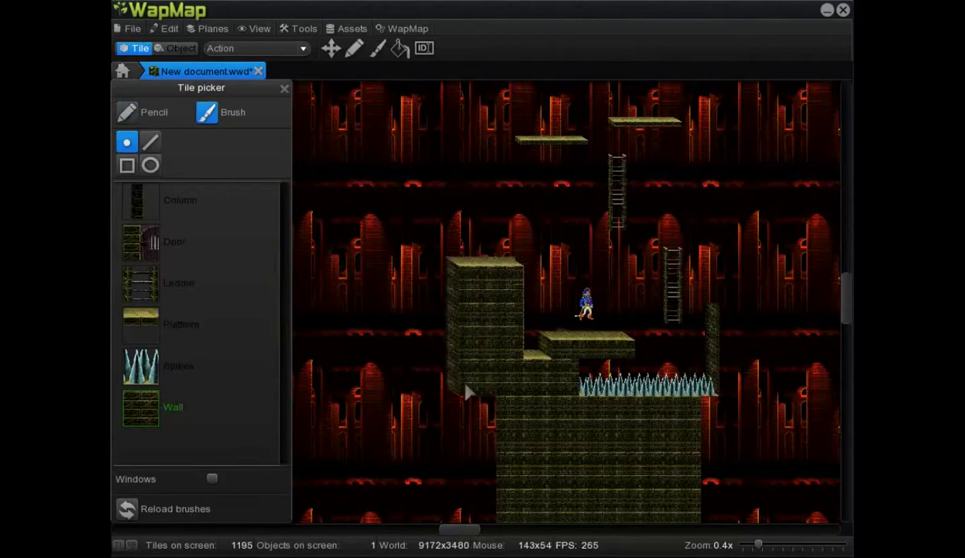
{"action": "left_click_drag", "start_coordinate": [463, 324], "coordinate": [456, 97]}
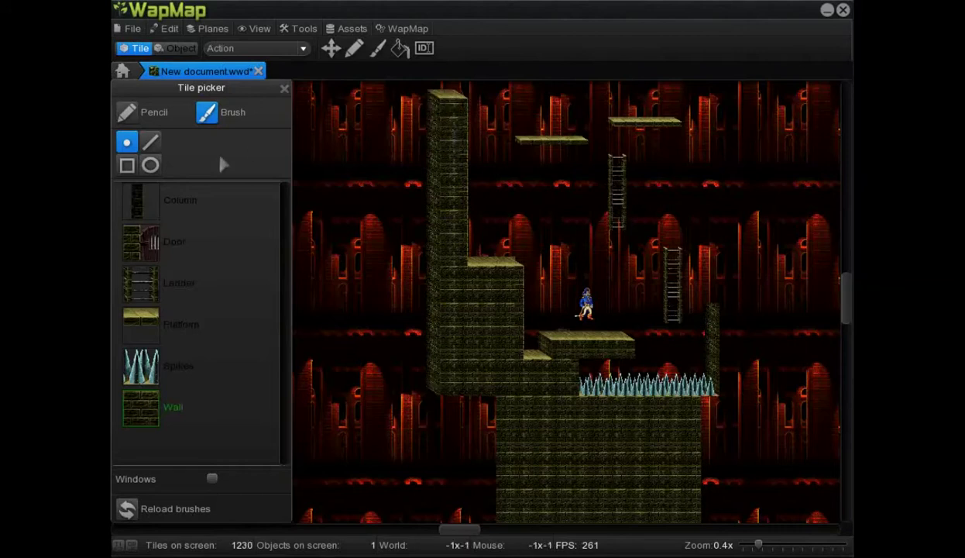
{"action": "left_click", "coordinate": [148, 245]}
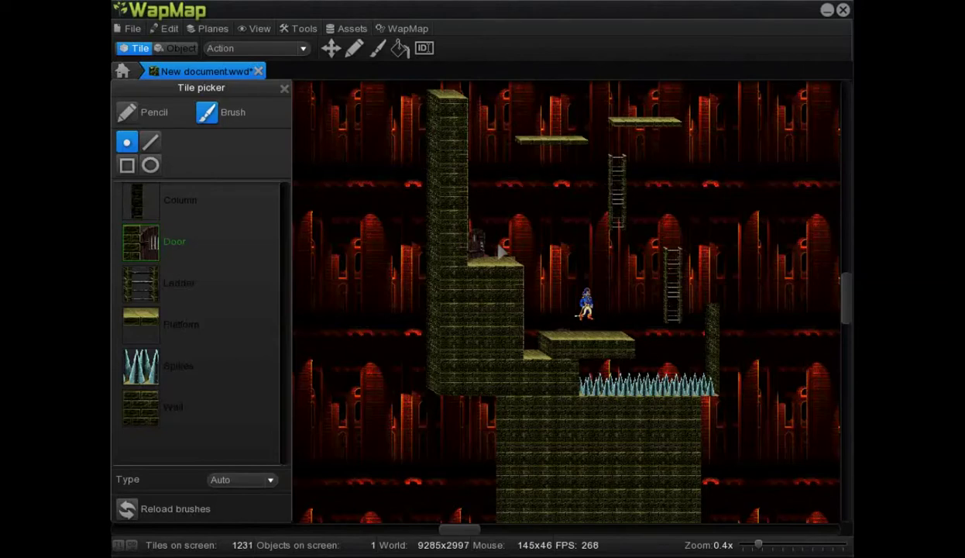
{"action": "left_click", "coordinate": [133, 200]}
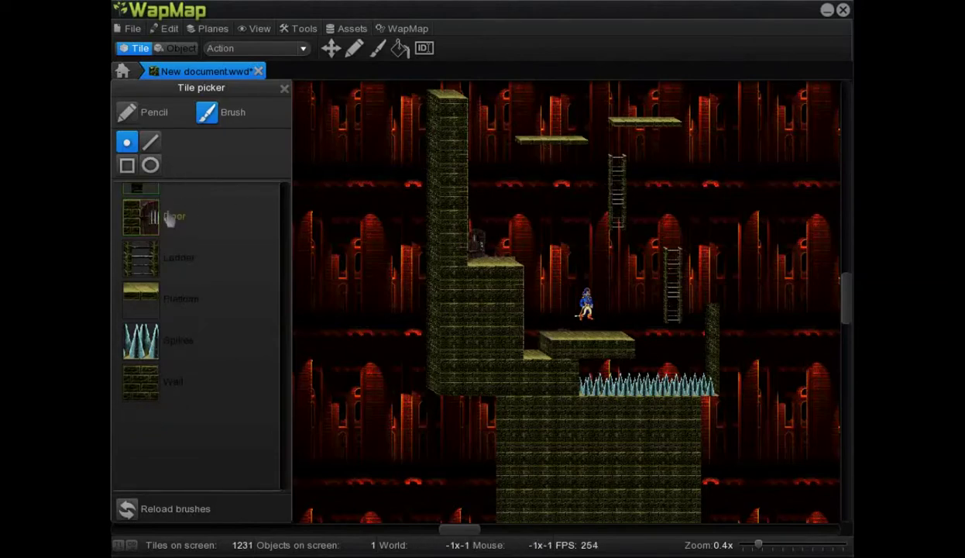
{"action": "scroll", "coordinate": [168, 217], "scroll_direction": "up", "scroll_amount": 1}
Extend the lower wall block leftward with single brick tiles.
{"action": "left_click", "coordinate": [128, 113]}
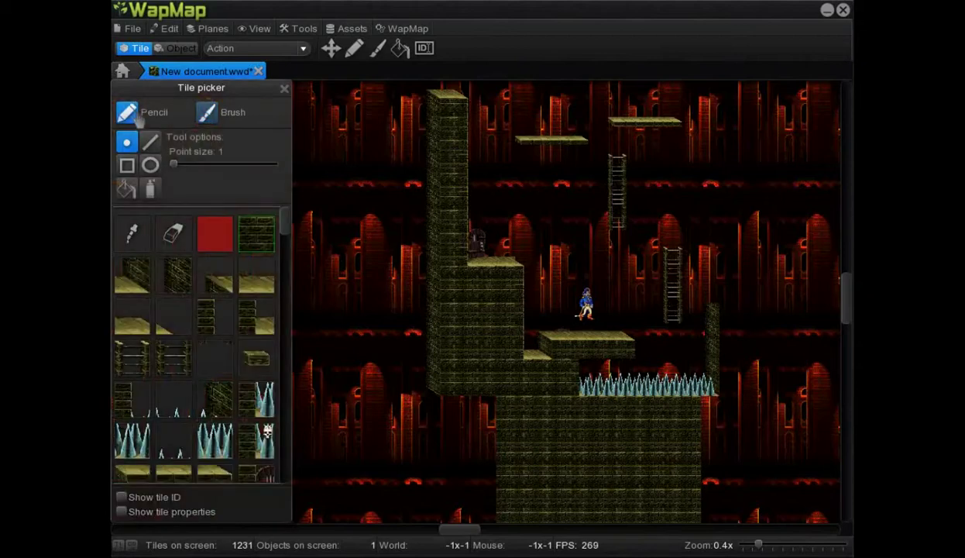
{"action": "left_click", "coordinate": [547, 339]}
{"action": "left_click_drag", "start_coordinate": [457, 413], "coordinate": [470, 498]}
Select the brick wall tile in the Tile picker.
{"action": "left_click", "coordinate": [186, 286]}
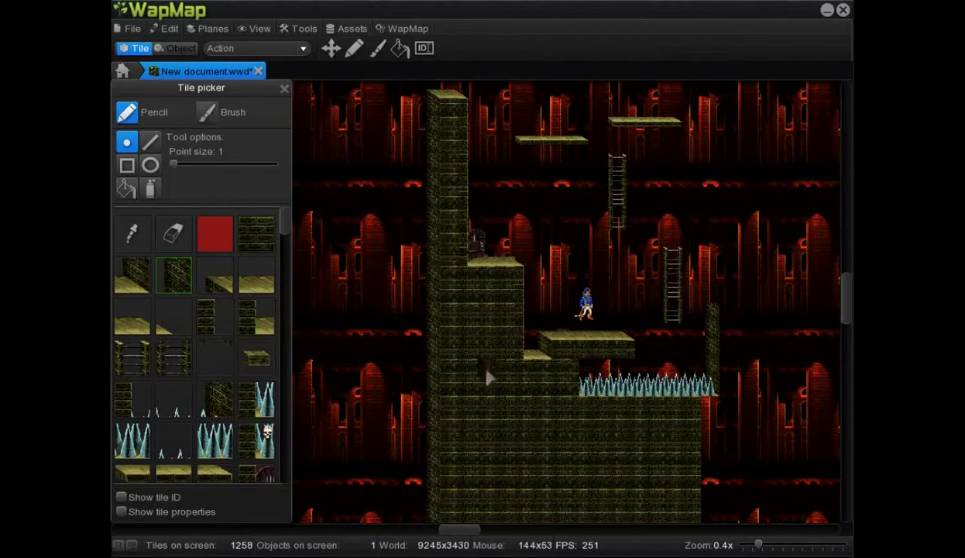
{"action": "scroll", "coordinate": [486, 356], "scroll_direction": "up", "scroll_amount": 3}
{"action": "scroll", "coordinate": [486, 354], "scroll_direction": "up", "scroll_amount": 1}
{"action": "scroll", "coordinate": [485, 354], "scroll_direction": "up", "scroll_amount": 1}
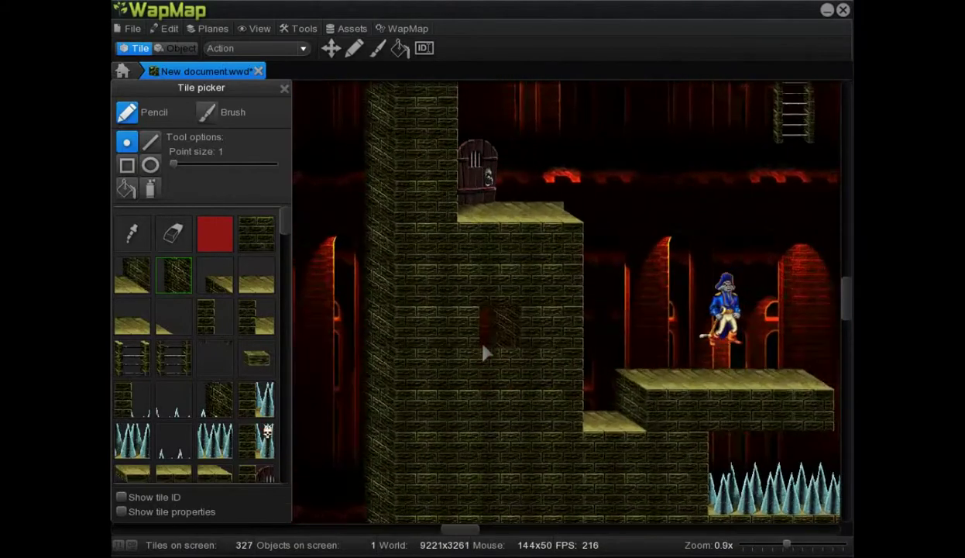
{"action": "left_click", "coordinate": [142, 404]}
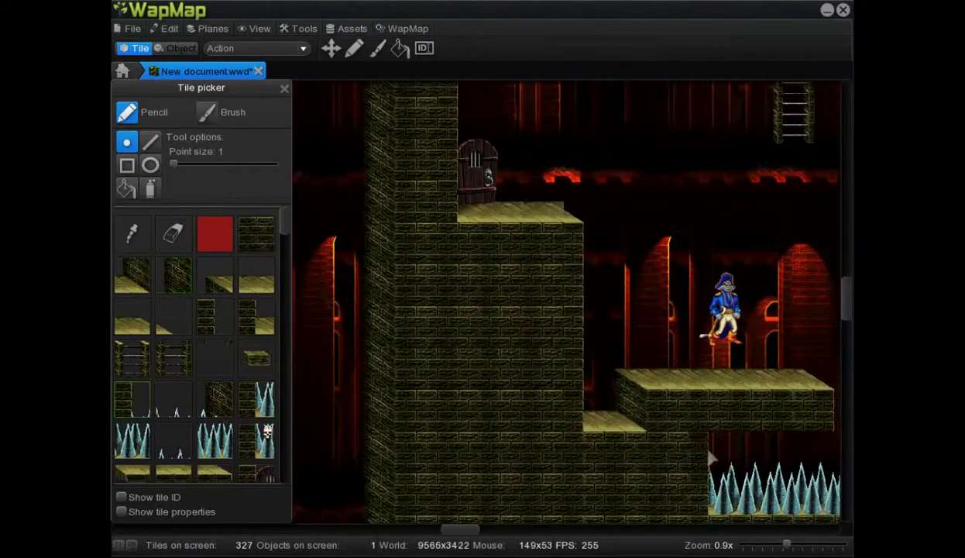
{"action": "scroll", "coordinate": [563, 260], "scroll_direction": "down", "scroll_amount": 1}
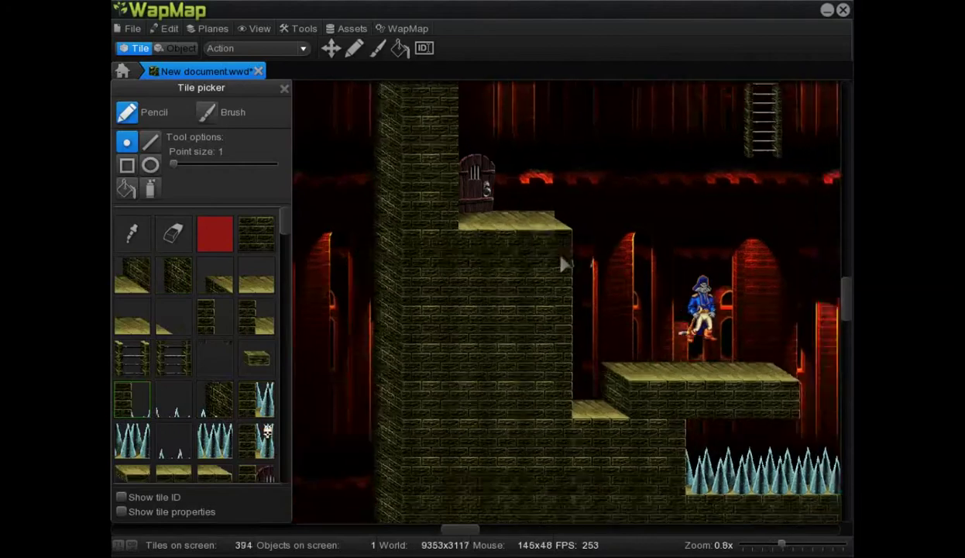
{"action": "scroll", "coordinate": [562, 260], "scroll_direction": "down", "scroll_amount": 2}
{"action": "scroll", "coordinate": [564, 252], "scroll_direction": "down", "scroll_amount": 2}
{"action": "scroll", "coordinate": [562, 248], "scroll_direction": "down", "scroll_amount": 1}
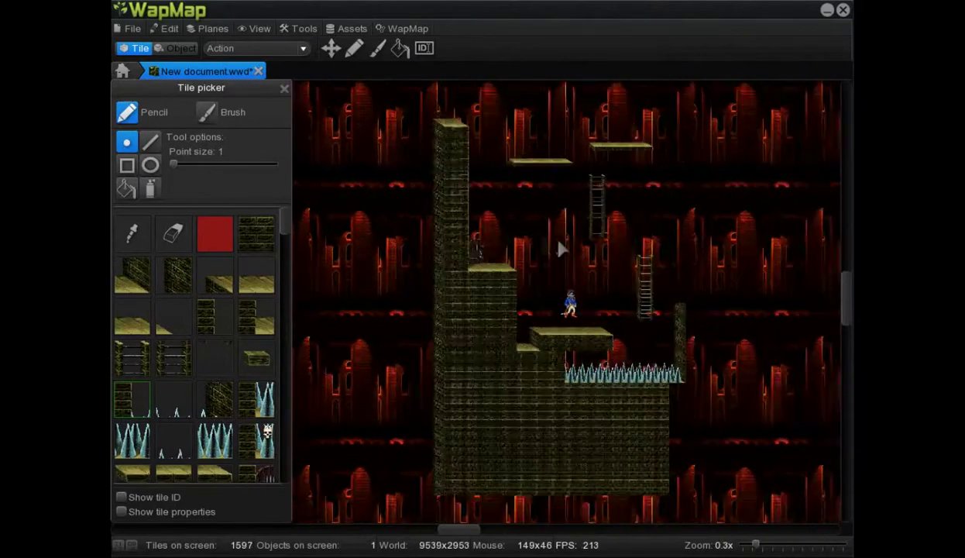
{"action": "left_click", "coordinate": [177, 285]}
Paint a thin brick column up from the spikes' end, with a small ledge tile beside its top.
{"action": "left_click_drag", "start_coordinate": [656, 298], "coordinate": [656, 172]}
{"action": "left_click", "coordinate": [653, 157]}
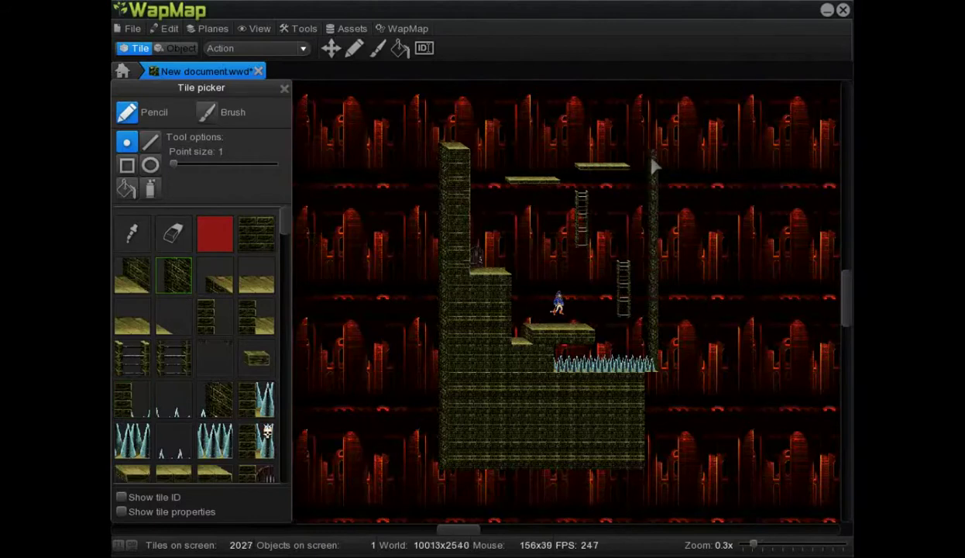
{"action": "right_click", "coordinate": [652, 155]}
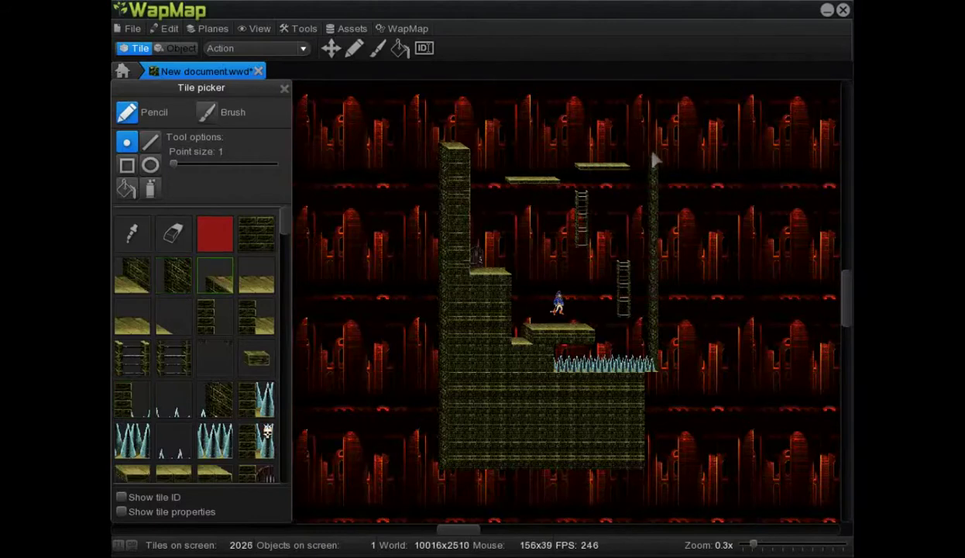
{"action": "left_click", "coordinate": [469, 186]}
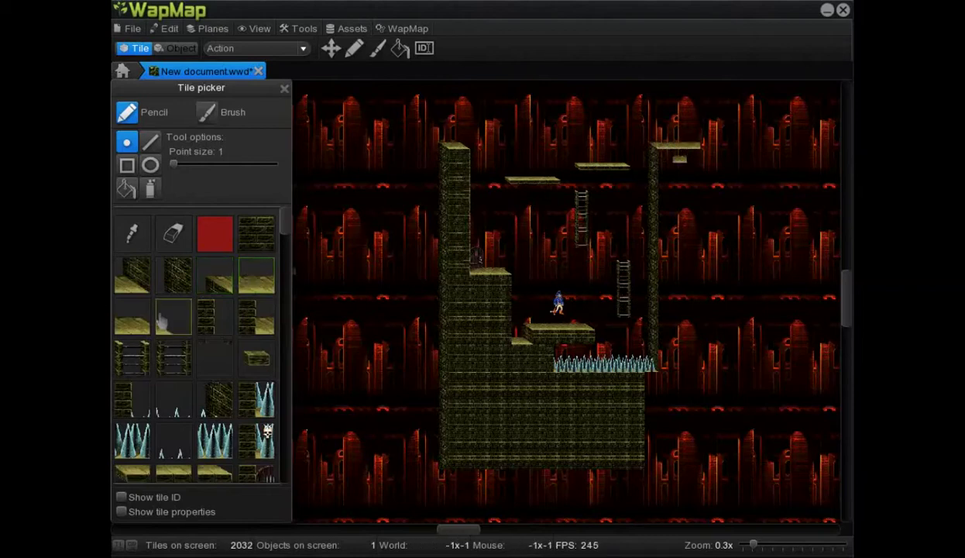
Widen the right column into a Wall-brush tower reaching down toward the spikes.
{"action": "left_click", "coordinate": [217, 113]}
{"action": "left_click", "coordinate": [147, 405]}
{"action": "left_click", "coordinate": [679, 161]}
{"action": "left_click_drag", "start_coordinate": [697, 158], "coordinate": [678, 241]}
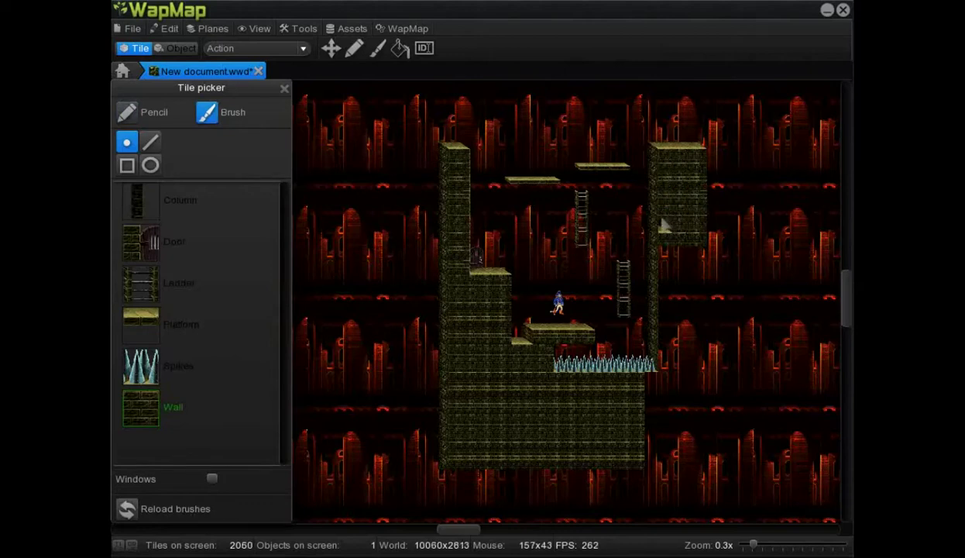
{"action": "mouse_move", "coordinate": [685, 286]}
{"action": "left_mouse_down"}
{"action": "mouse_move", "coordinate": [671, 355]}
{"action": "mouse_move", "coordinate": [673, 318]}
{"action": "left_mouse_up"}
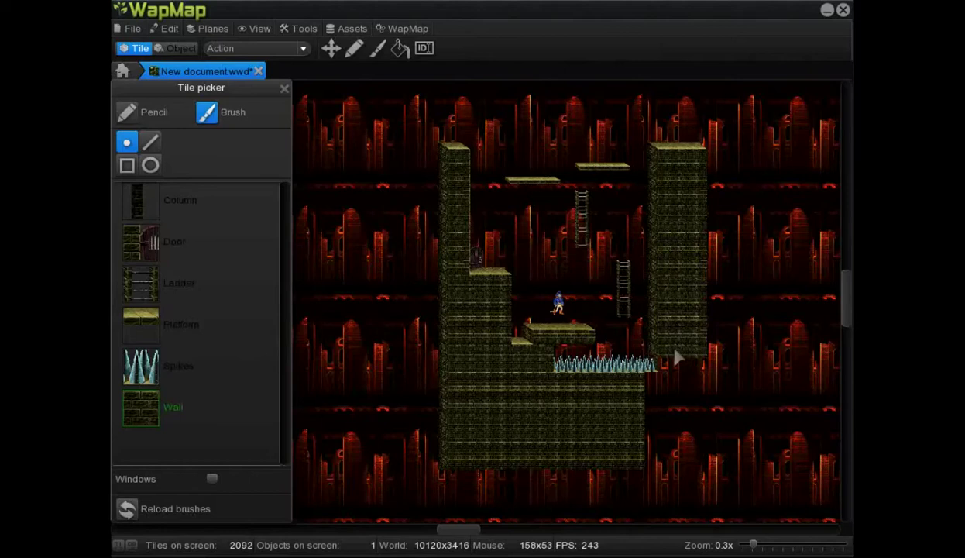
{"action": "left_click_drag", "start_coordinate": [695, 382], "coordinate": [660, 395]}
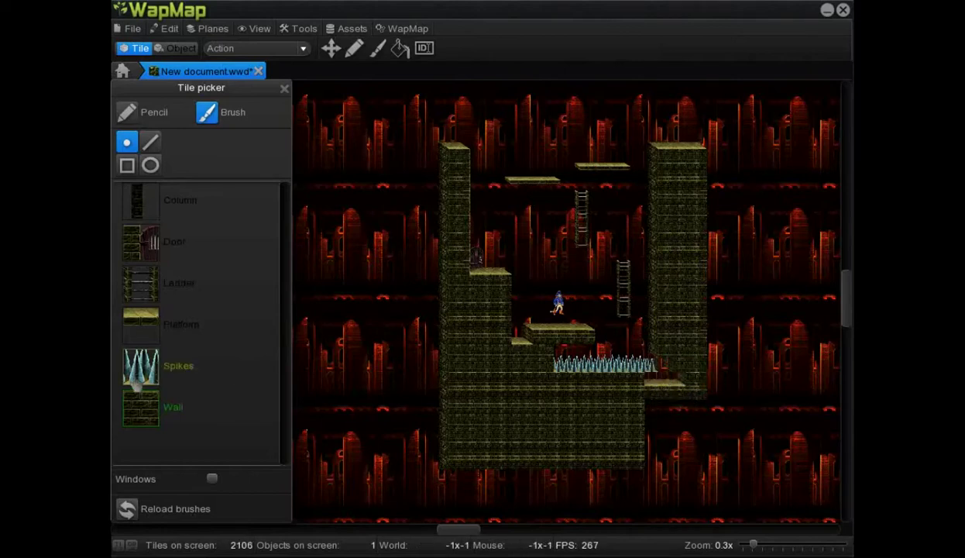
Cover the spikes' right end with wall and extend the base block rightward.
{"action": "left_click", "coordinate": [137, 381]}
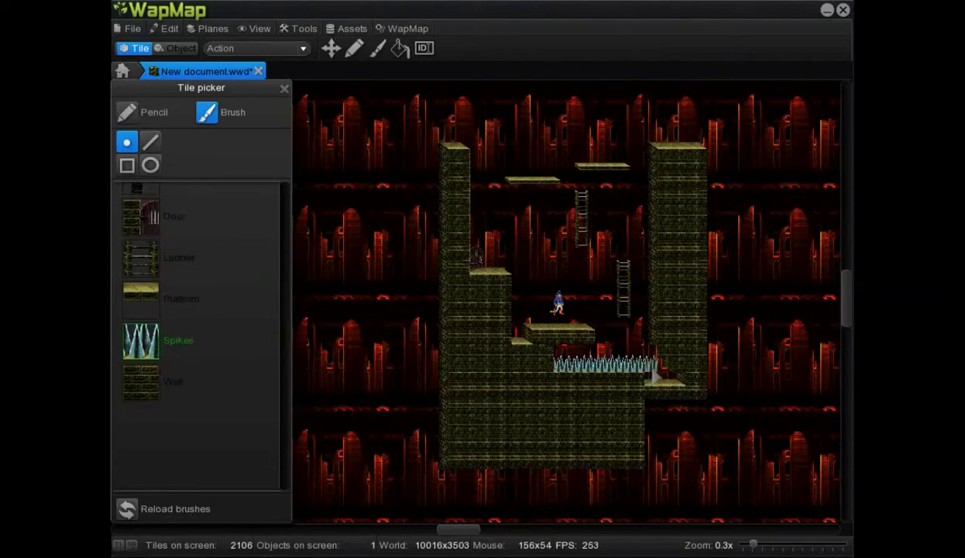
{"action": "left_click", "coordinate": [151, 380]}
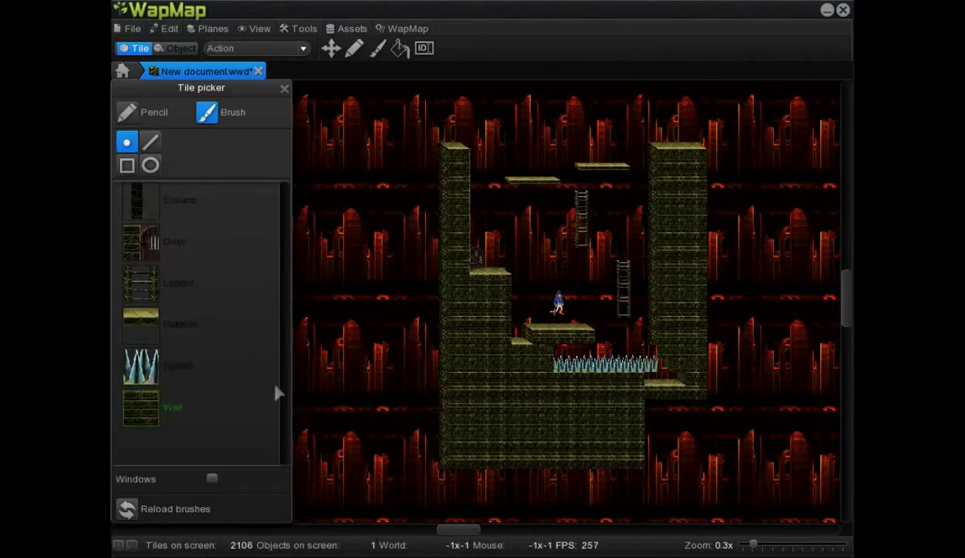
{"action": "left_click_drag", "start_coordinate": [652, 401], "coordinate": [653, 388]}
{"action": "mouse_move", "coordinate": [658, 444]}
{"action": "left_mouse_down"}
{"action": "mouse_move", "coordinate": [685, 463]}
{"action": "mouse_move", "coordinate": [694, 441]}
{"action": "mouse_move", "coordinate": [678, 431]}
{"action": "left_mouse_up"}
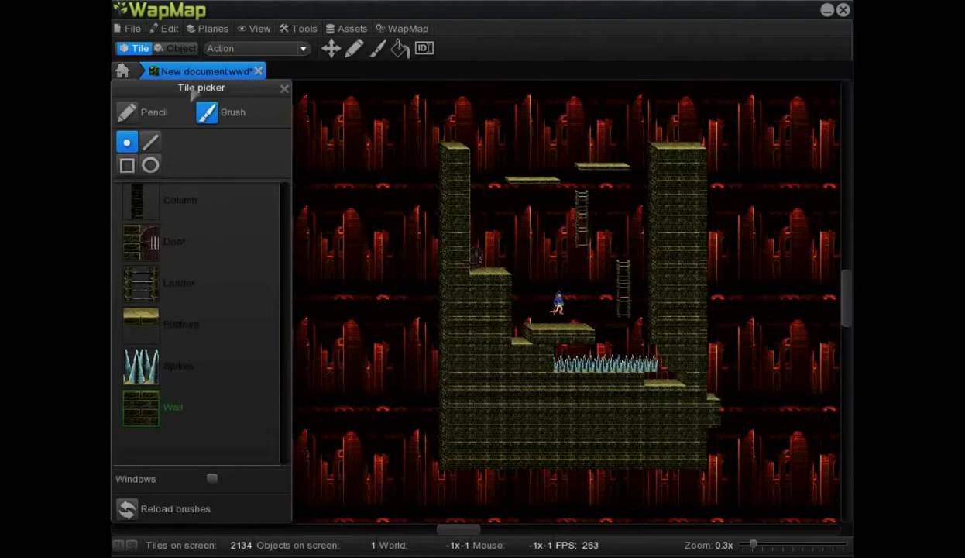
Place a single brick tile above the spike row's right end.
{"action": "left_click", "coordinate": [148, 113]}
{"action": "scroll", "coordinate": [538, 280], "scroll_direction": "up", "scroll_amount": 1}
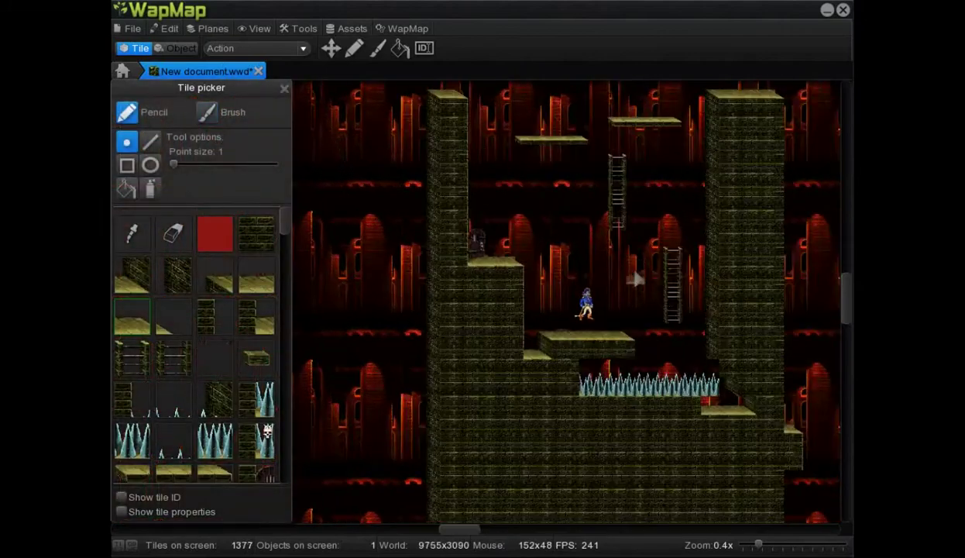
{"action": "scroll", "coordinate": [637, 276], "scroll_direction": "up", "scroll_amount": 1}
{"action": "left_click_drag", "start_coordinate": [478, 535], "coordinate": [512, 535]}
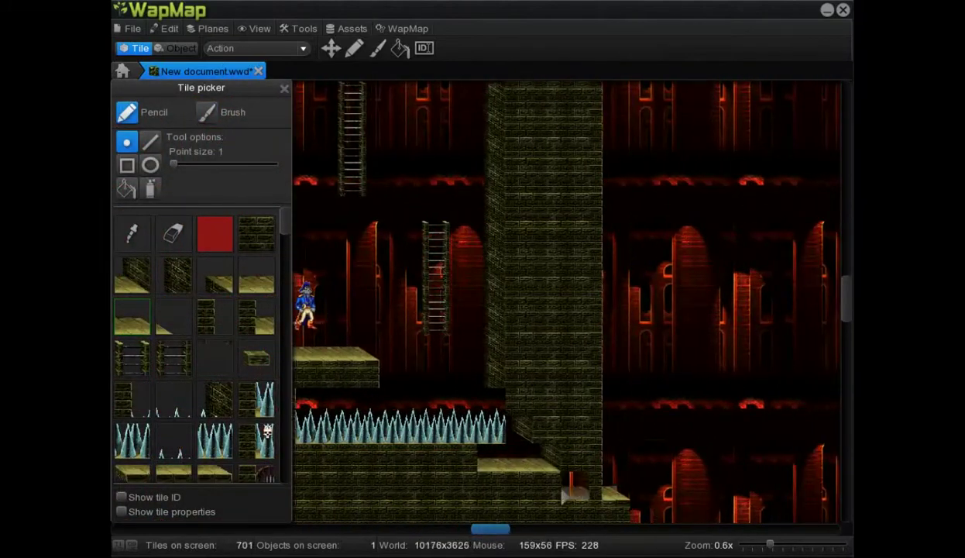
{"action": "left_click", "coordinate": [214, 392]}
{"action": "left_click", "coordinate": [502, 407]}
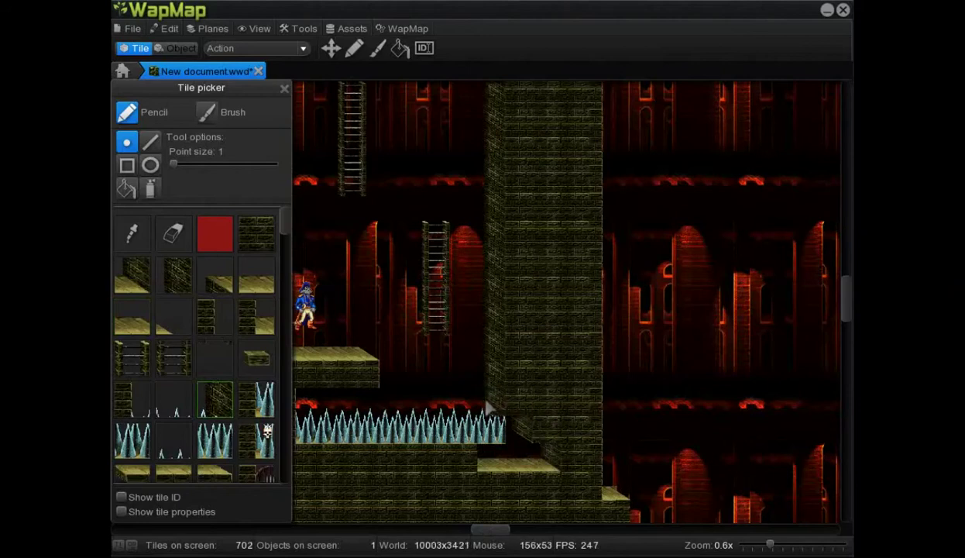
{"action": "left_click_drag", "start_coordinate": [287, 221], "coordinate": [285, 465]}
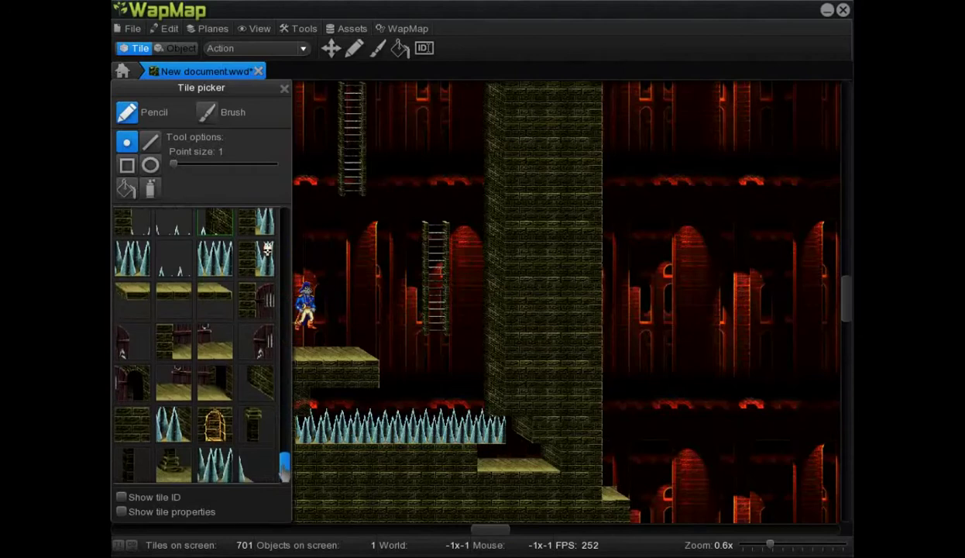
Add spike tiles on the lower brick floor and the upper-left platform.
{"action": "left_click", "coordinate": [174, 422]}
{"action": "left_click", "coordinate": [342, 448]}
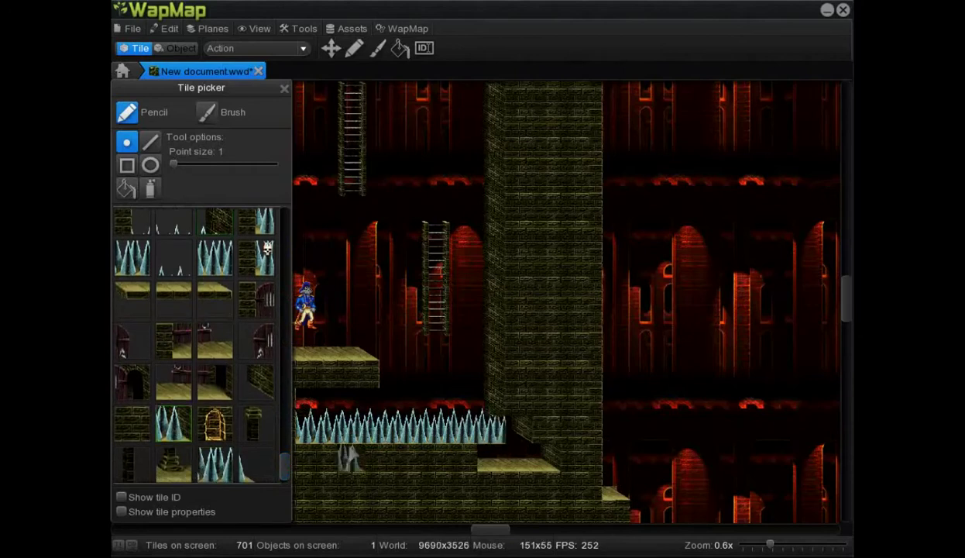
{"action": "left_click", "coordinate": [352, 347]}
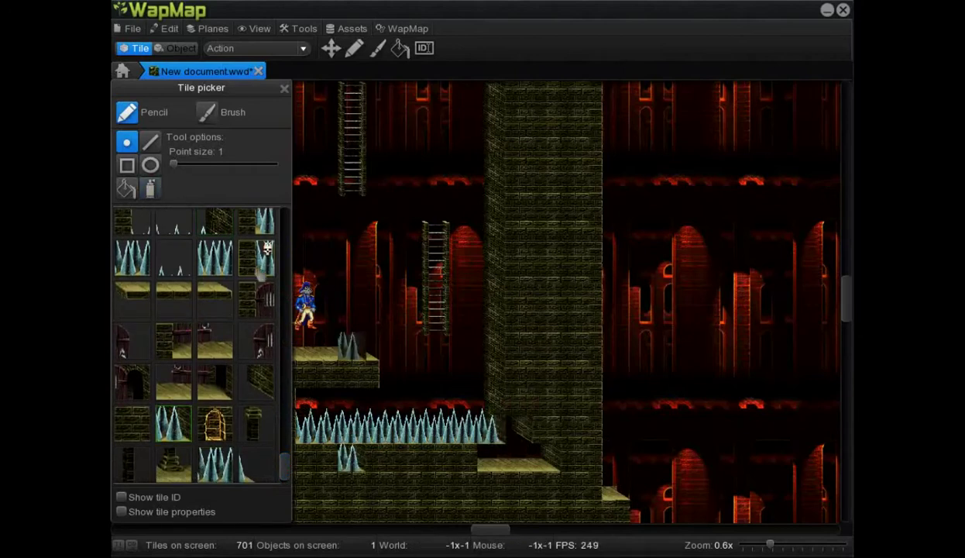
Brick over the dark gap and ledge, then close the tile palette.
{"action": "scroll", "coordinate": [201, 418], "scroll_direction": "up", "scroll_amount": 2}
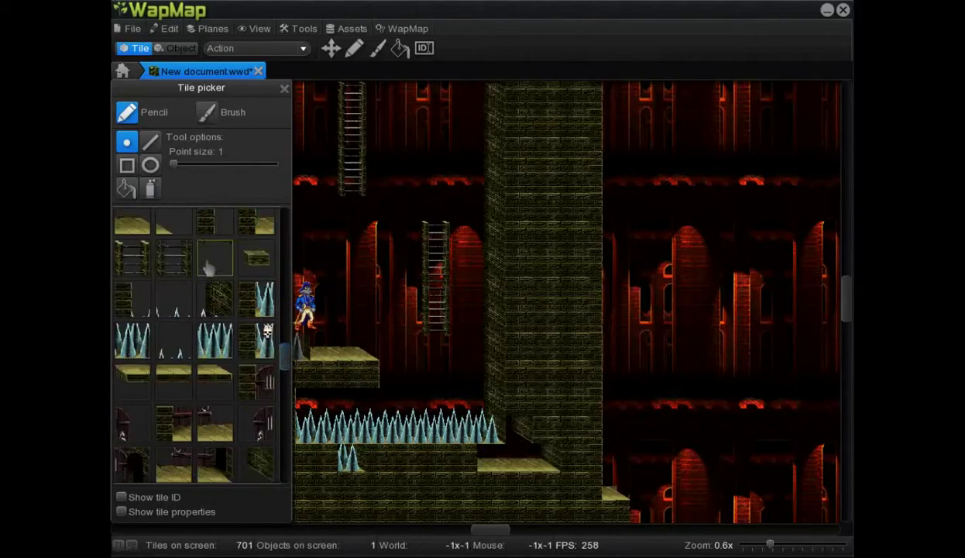
{"action": "scroll", "coordinate": [280, 244], "scroll_direction": "up", "scroll_amount": 2}
{"action": "left_click", "coordinate": [256, 221]}
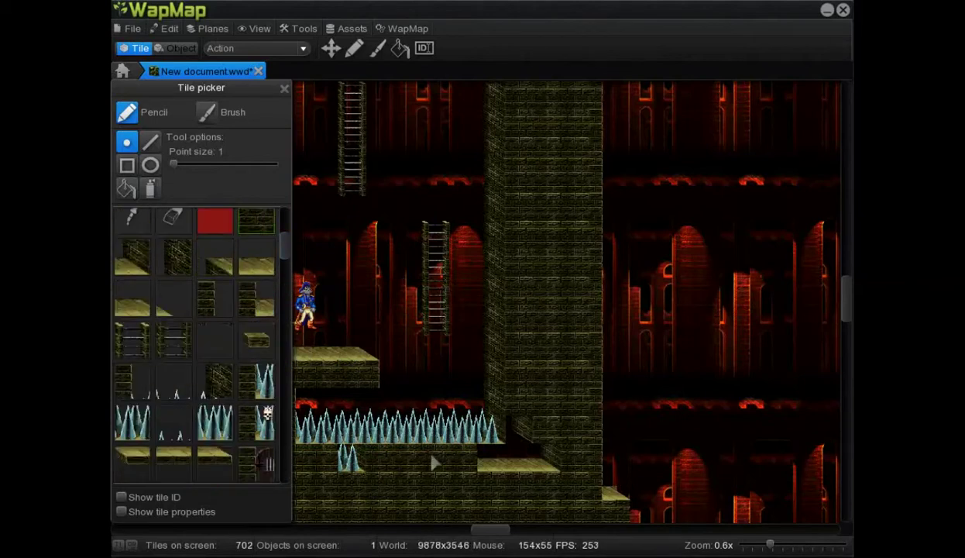
{"action": "left_click_drag", "start_coordinate": [496, 454], "coordinate": [532, 443]}
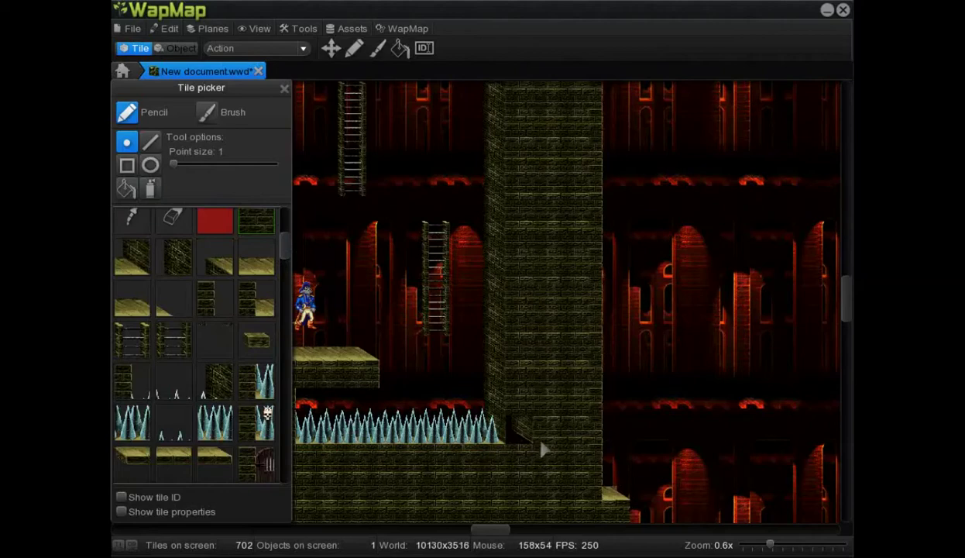
{"action": "scroll", "coordinate": [396, 285], "scroll_direction": "down", "scroll_amount": 1}
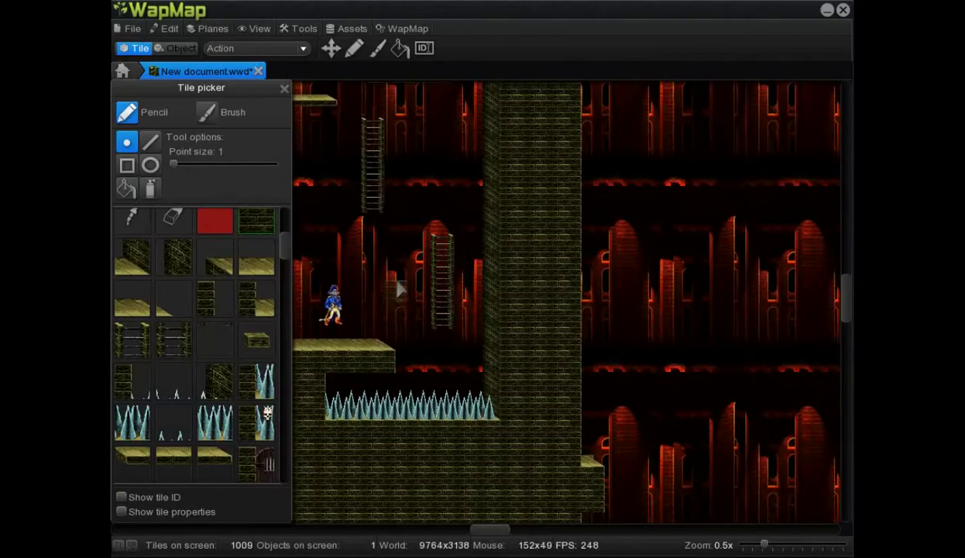
{"action": "scroll", "coordinate": [397, 285], "scroll_direction": "up", "scroll_amount": 1}
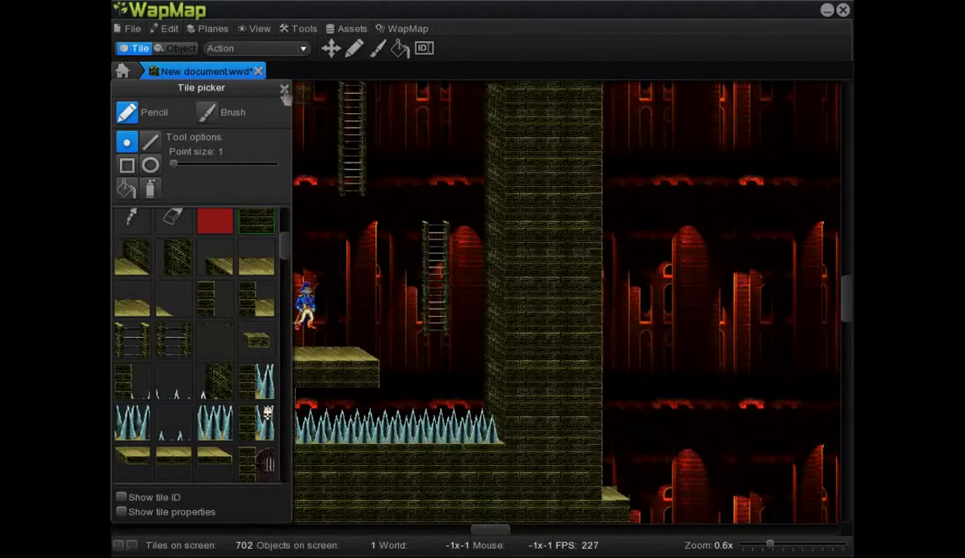
{"action": "left_click", "coordinate": [284, 90]}
{"action": "left_click_drag", "start_coordinate": [484, 535], "coordinate": [466, 535]}
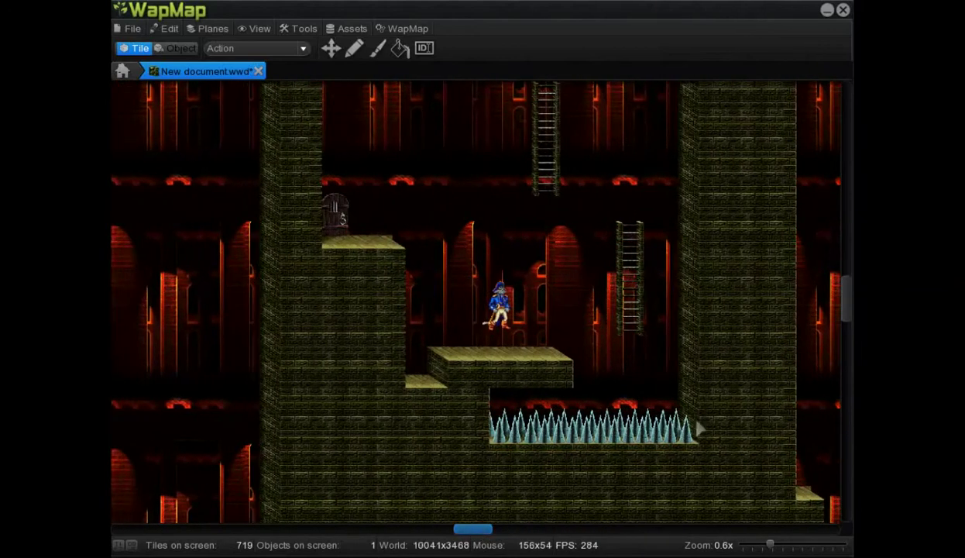
{"action": "left_click_drag", "start_coordinate": [847, 314], "coordinate": [847, 302]}
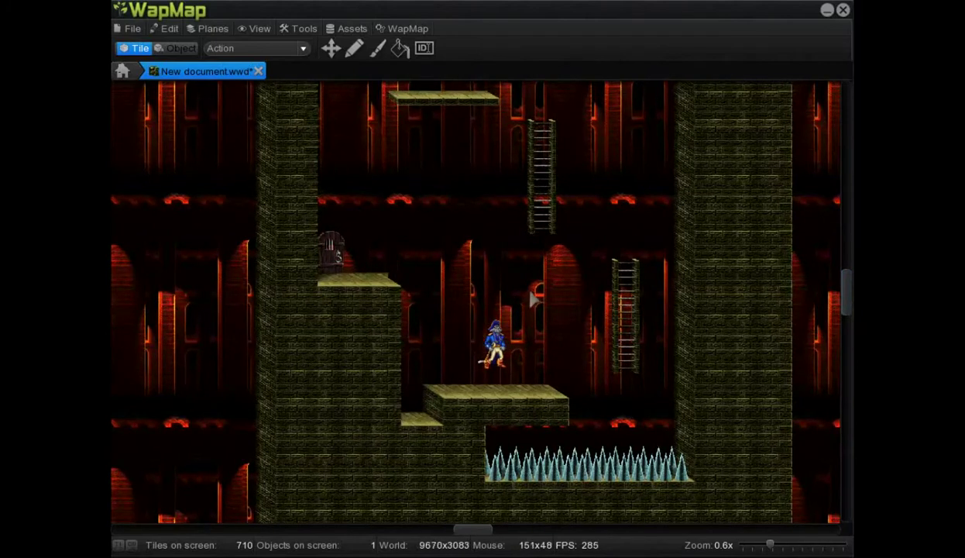
{"action": "mouse_move", "coordinate": [493, 311]}
{"action": "middle_mouse_down"}
{"action": "mouse_move", "coordinate": [385, 261]}
{"action": "mouse_move", "coordinate": [416, 277]}
{"action": "middle_mouse_up"}
{"action": "left_click", "coordinate": [273, 28]}
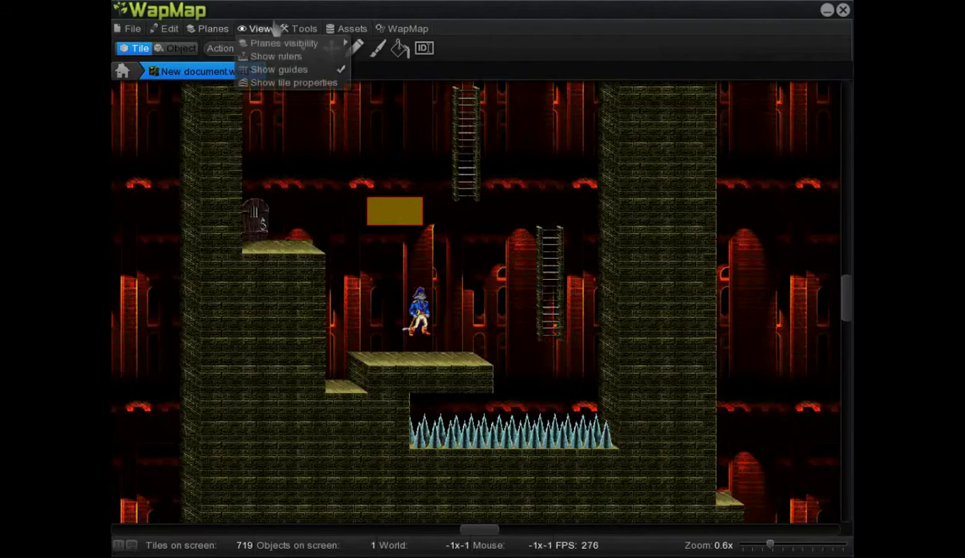
{"action": "left_click", "coordinate": [139, 31]}
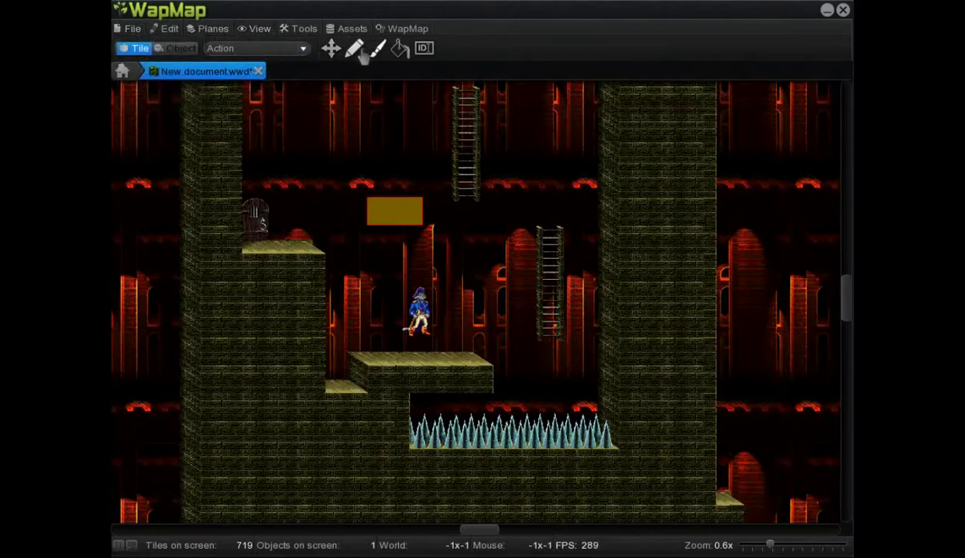
{"action": "middle_click_drag", "start_coordinate": [408, 249], "coordinate": [459, 322]}
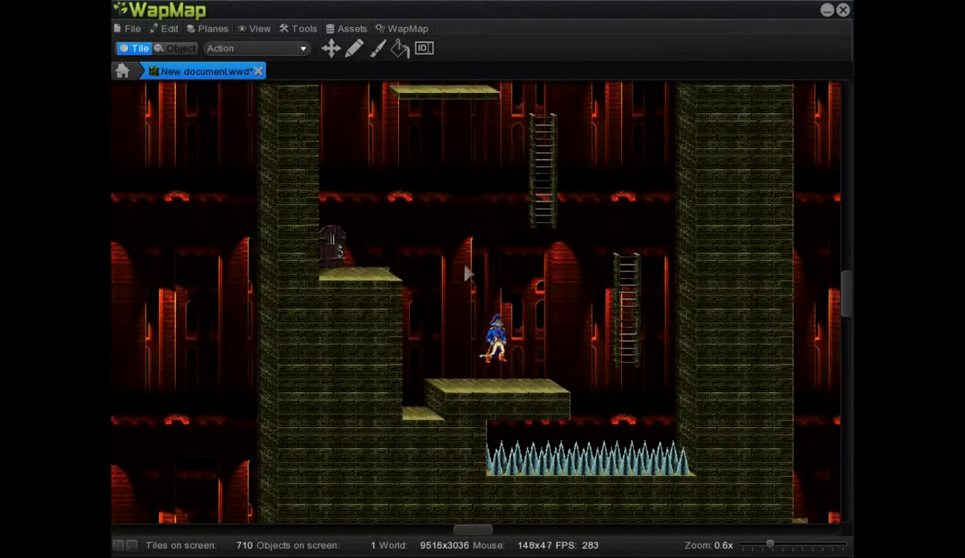
Switch to Object mode and dismiss the quick torch-decoration settings.
{"action": "left_click", "coordinate": [180, 48]}
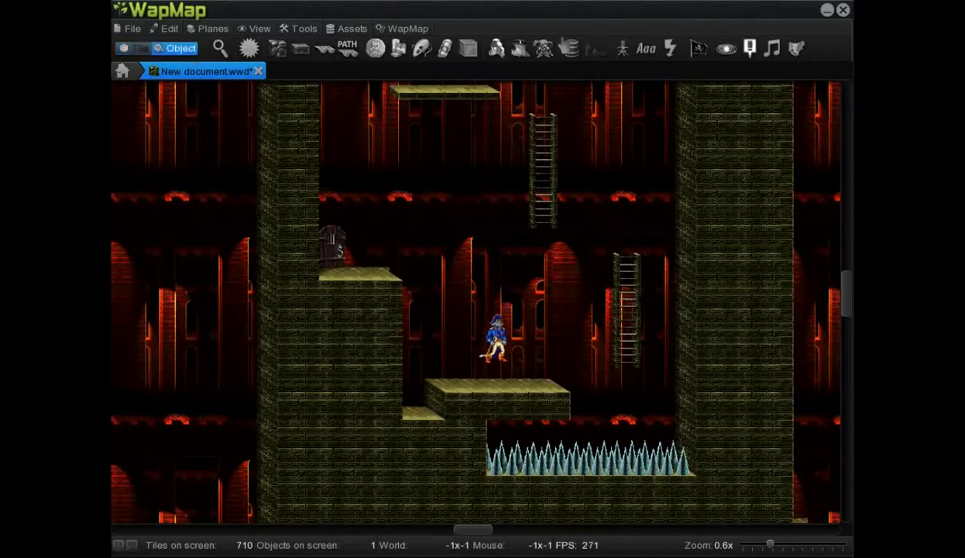
{"action": "left_click", "coordinate": [625, 49]}
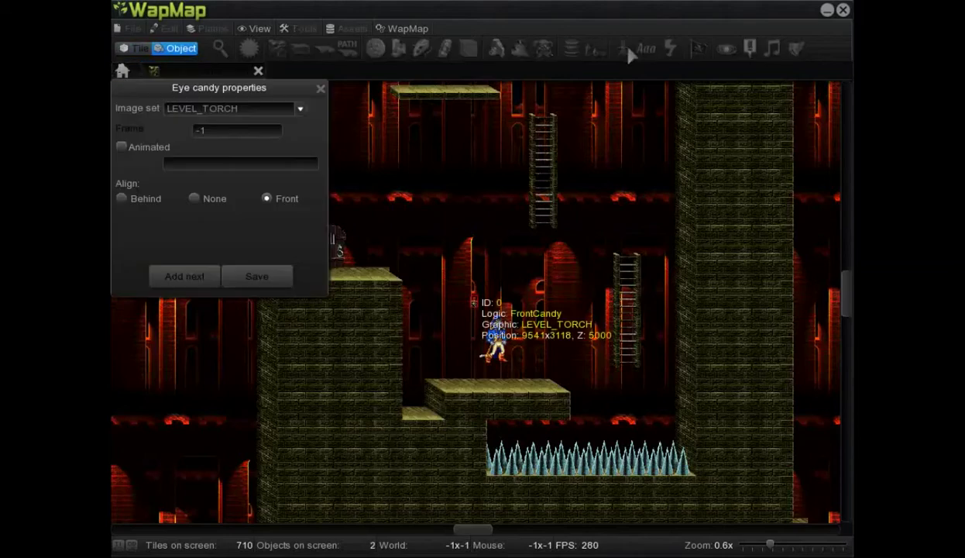
{"action": "scroll", "coordinate": [540, 228], "scroll_direction": "up", "scroll_amount": 4}
{"action": "scroll", "coordinate": [537, 230], "scroll_direction": "up", "scroll_amount": 4}
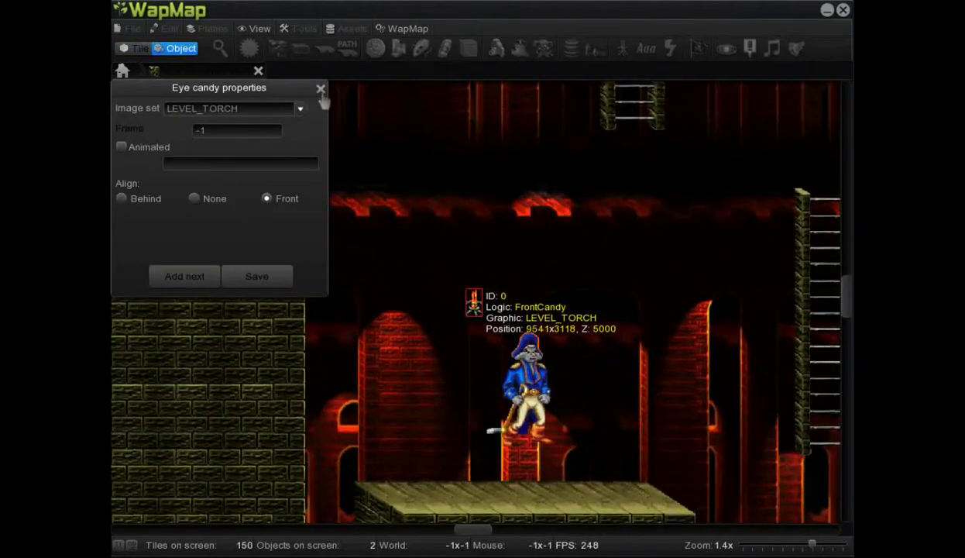
{"action": "left_click", "coordinate": [321, 88]}
{"action": "scroll", "coordinate": [345, 111], "scroll_direction": "down", "scroll_amount": 1}
{"action": "scroll", "coordinate": [341, 108], "scroll_direction": "down", "scroll_amount": 1}
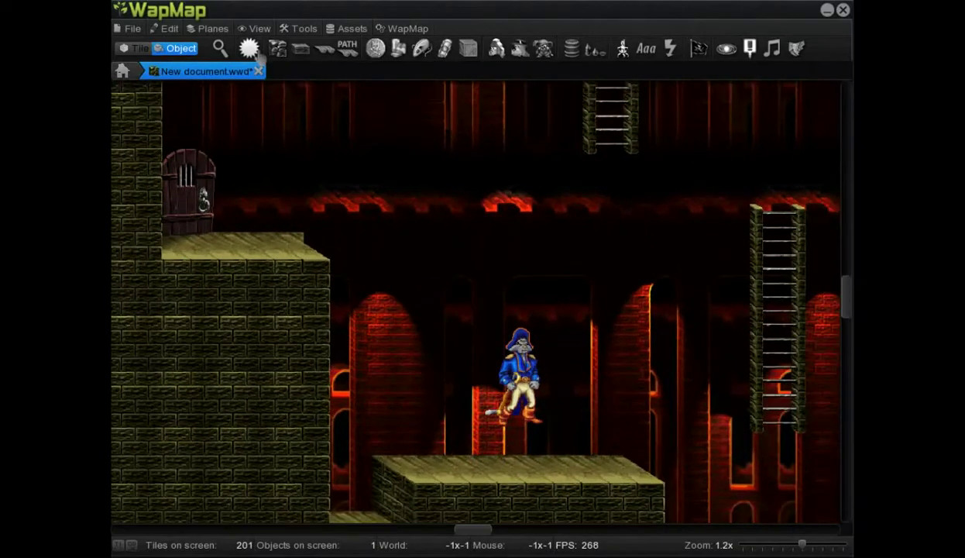
Create a new object with LEVEL_TORCHSTAND graphic and BehindAniCandy logic, and save it.
{"action": "left_click", "coordinate": [249, 48]}
{"action": "left_click", "coordinate": [240, 116]}
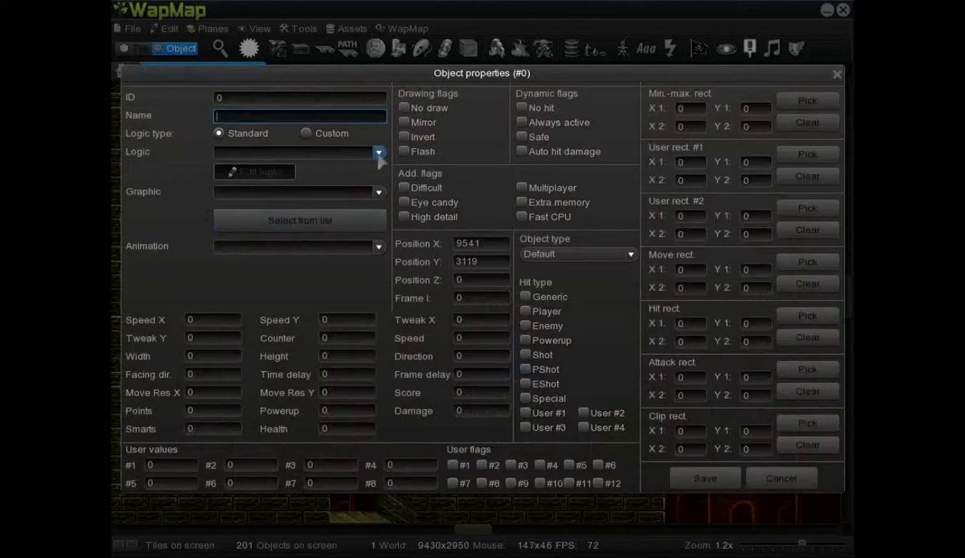
{"action": "left_click", "coordinate": [361, 227]}
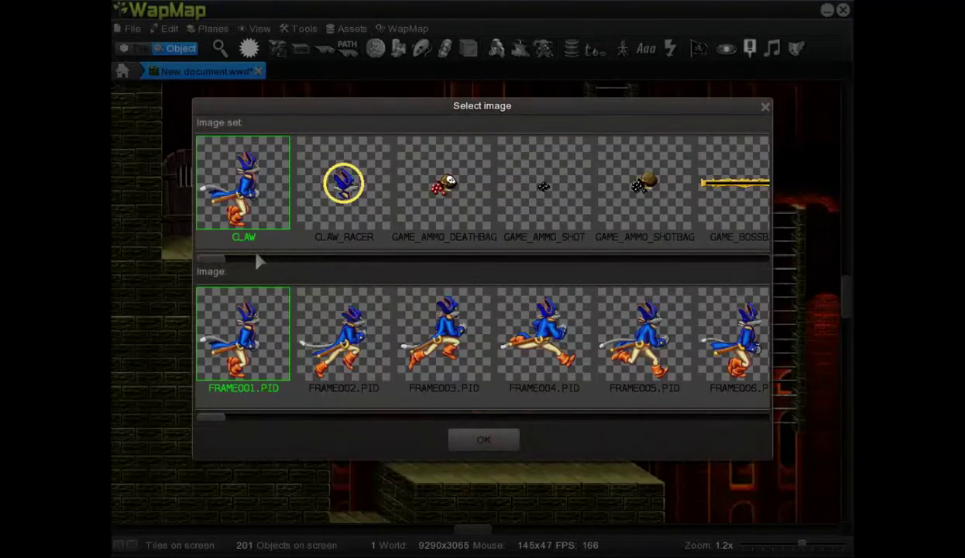
{"action": "left_click_drag", "start_coordinate": [245, 263], "coordinate": [755, 275]}
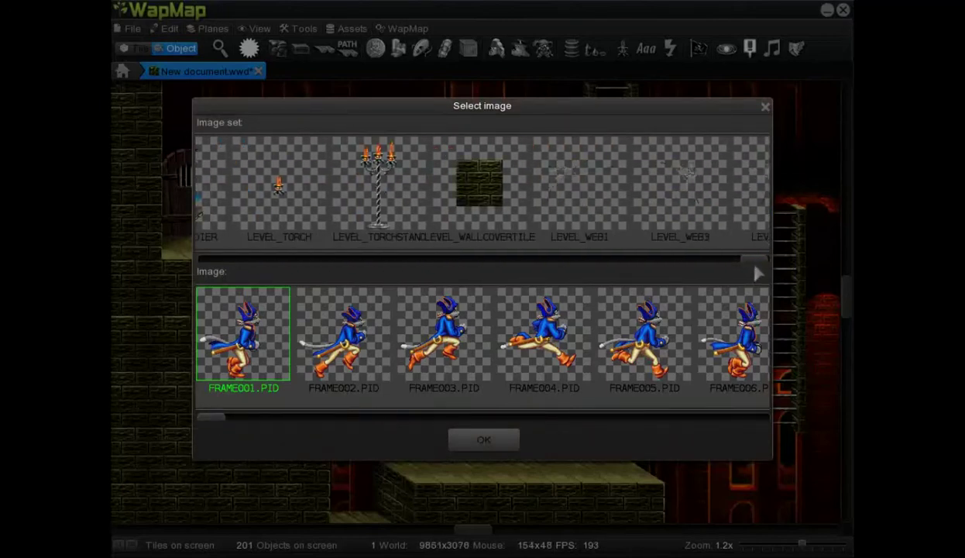
{"action": "left_click", "coordinate": [348, 190]}
{"action": "left_click", "coordinate": [483, 440]}
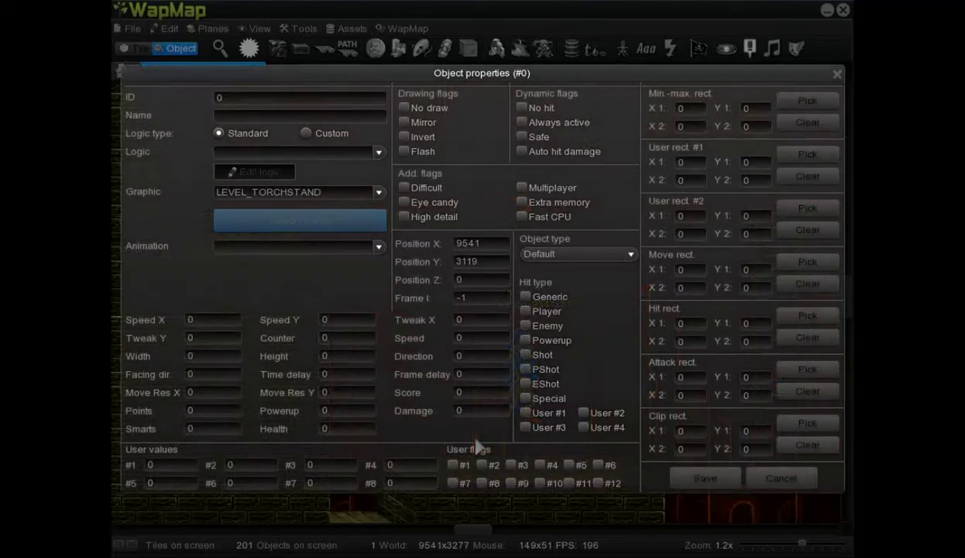
{"action": "left_click", "coordinate": [378, 151]}
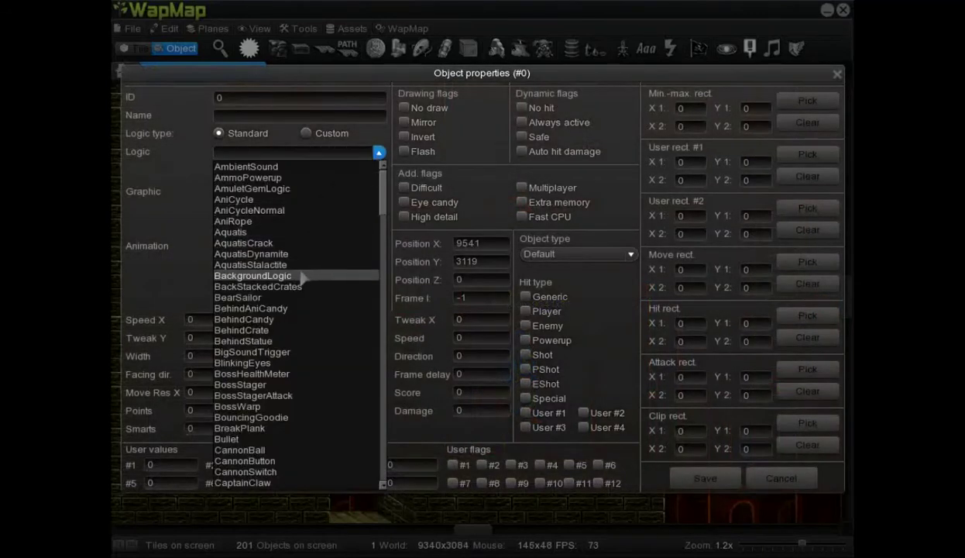
{"action": "left_click", "coordinate": [279, 309]}
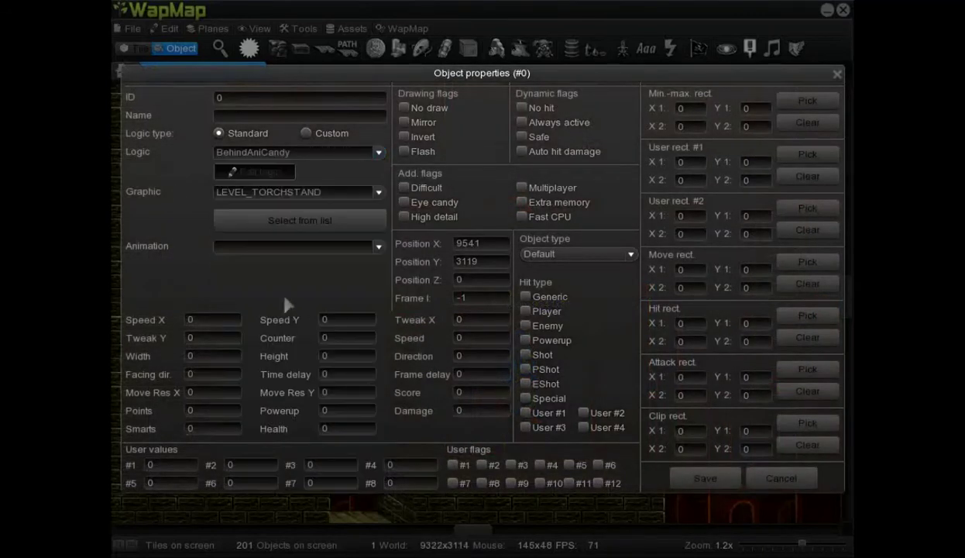
{"action": "left_click", "coordinate": [708, 481]}
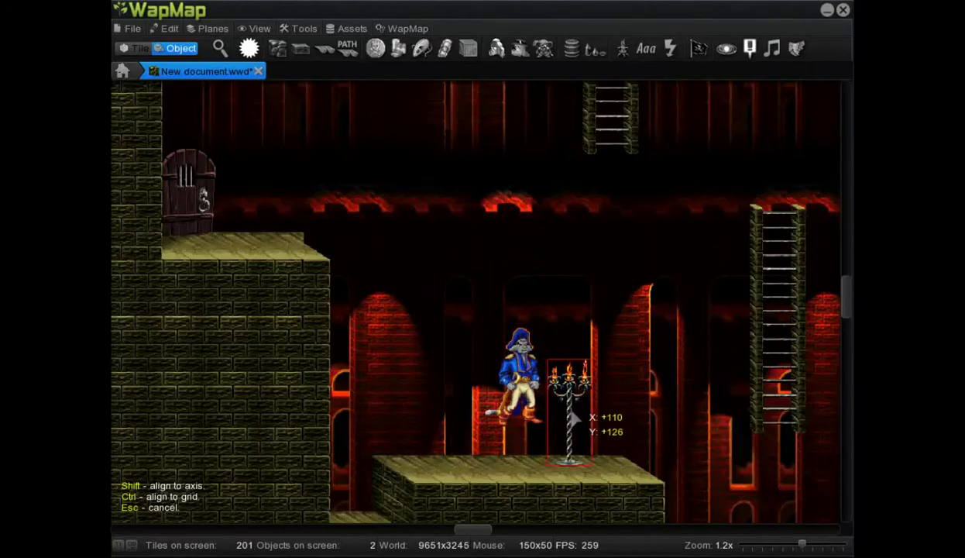
Drop the torch stand on the central platform.
{"action": "left_click", "coordinate": [574, 419]}
{"action": "scroll", "coordinate": [566, 225], "scroll_direction": "down", "scroll_amount": 3}
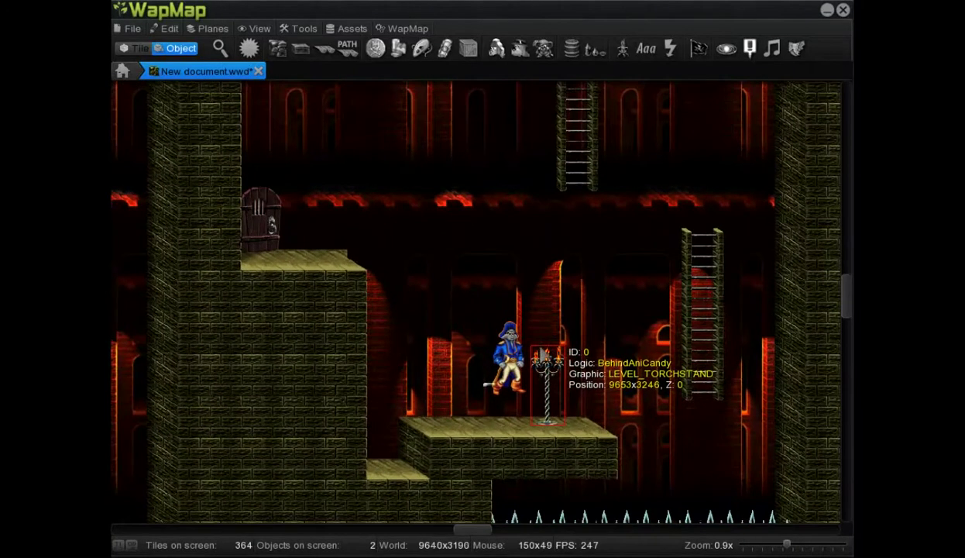
{"action": "right_click", "coordinate": [543, 356]}
{"action": "left_click", "coordinate": [540, 356]}
{"action": "right_click", "coordinate": [540, 358]}
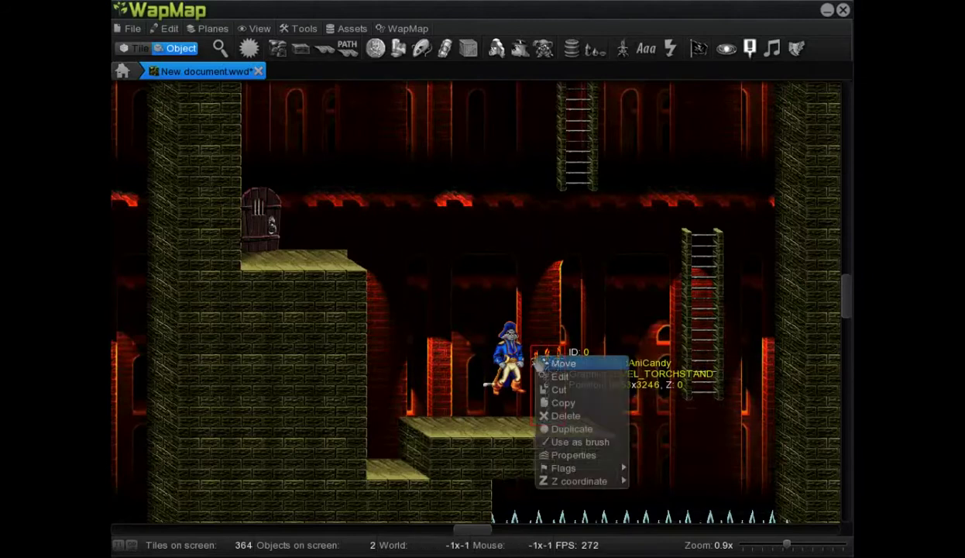
{"action": "left_click", "coordinate": [540, 338]}
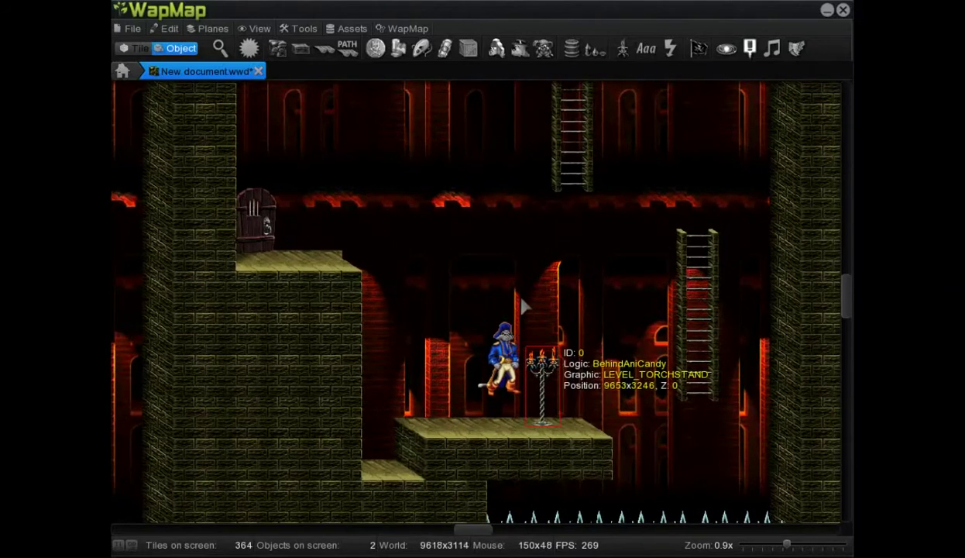
{"action": "right_click", "coordinate": [486, 250]}
{"action": "left_click", "coordinate": [434, 292]}
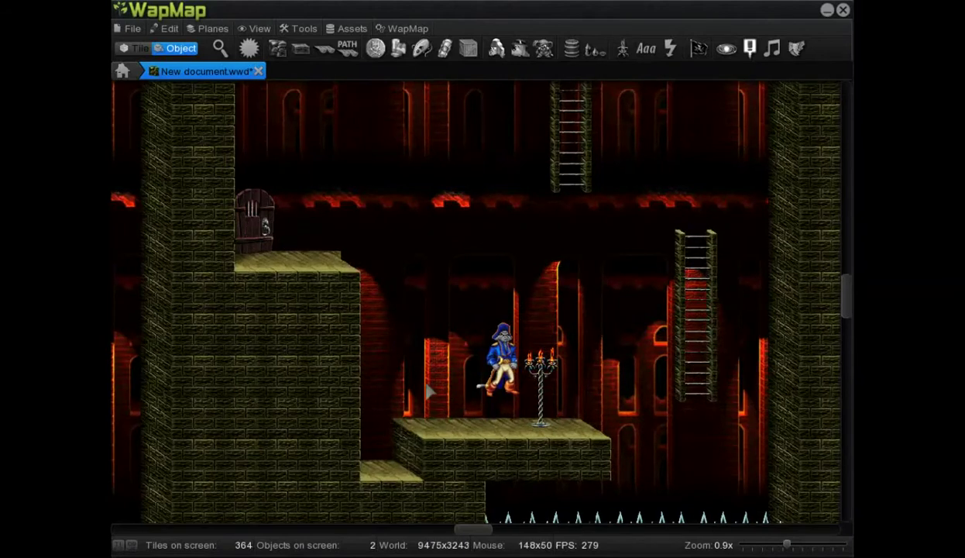
Set the player's starting point, then drag it up onto the ledge beside the door.
{"action": "middle_click_drag", "start_coordinate": [432, 362], "coordinate": [428, 362]}
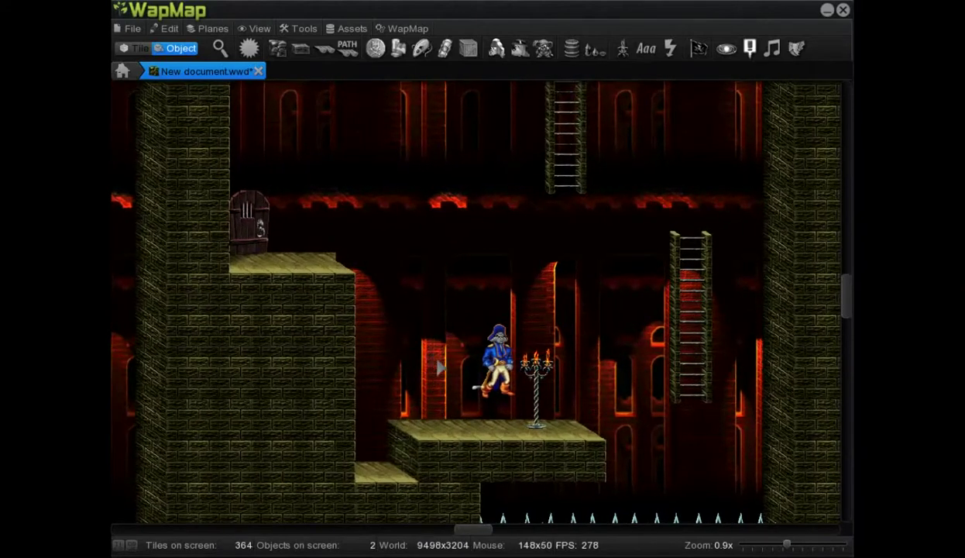
{"action": "right_click", "coordinate": [433, 368]}
{"action": "left_click", "coordinate": [453, 387]}
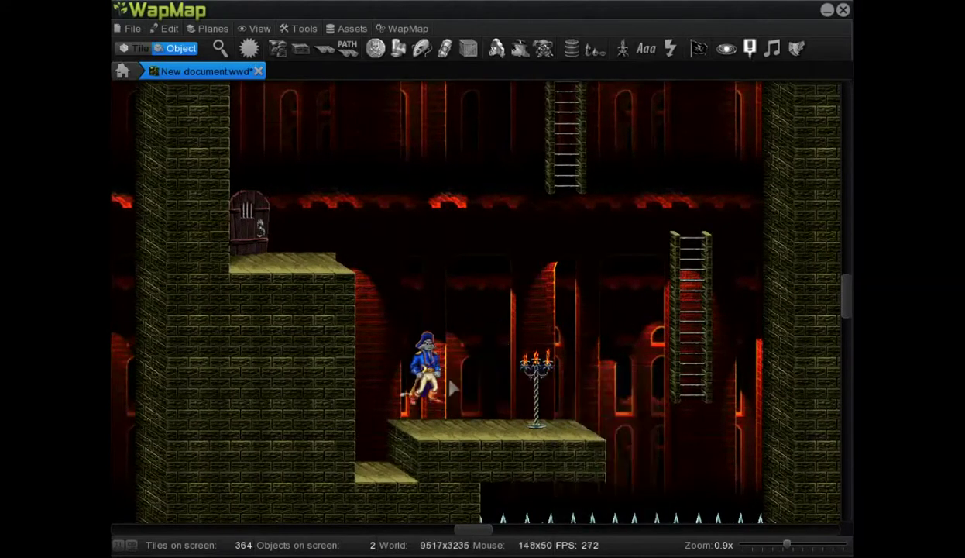
{"action": "right_click", "coordinate": [458, 391]}
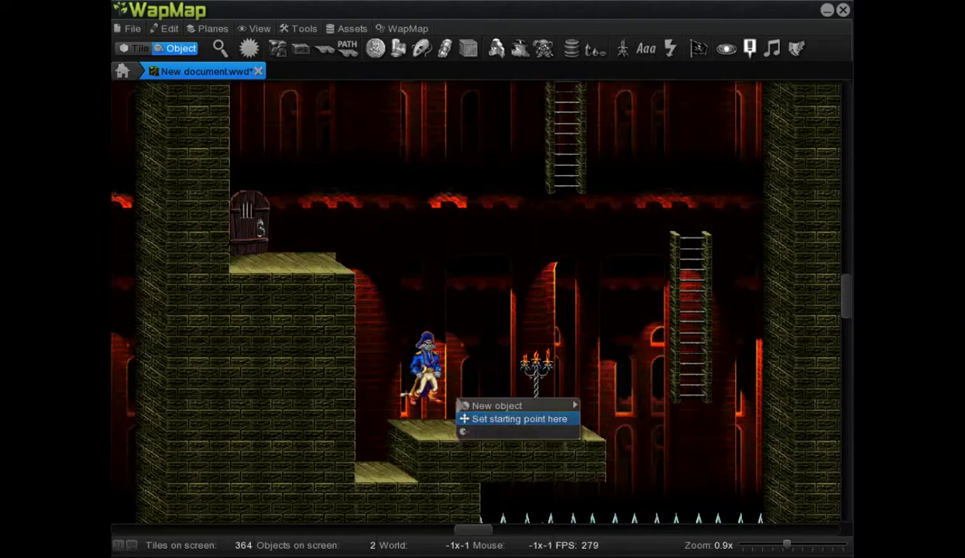
{"action": "left_click", "coordinate": [488, 416]}
{"action": "mouse_move", "coordinate": [450, 396]}
{"action": "left_mouse_down"}
{"action": "mouse_move", "coordinate": [455, 369]}
{"action": "mouse_move", "coordinate": [282, 195]}
{"action": "left_mouse_up"}
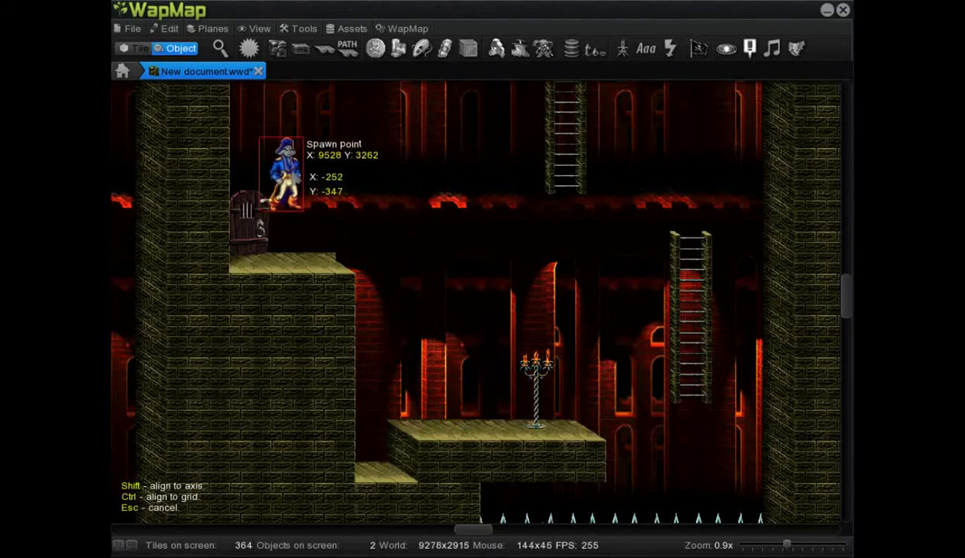
{"action": "left_click_drag", "start_coordinate": [255, 225], "coordinate": [259, 226]}
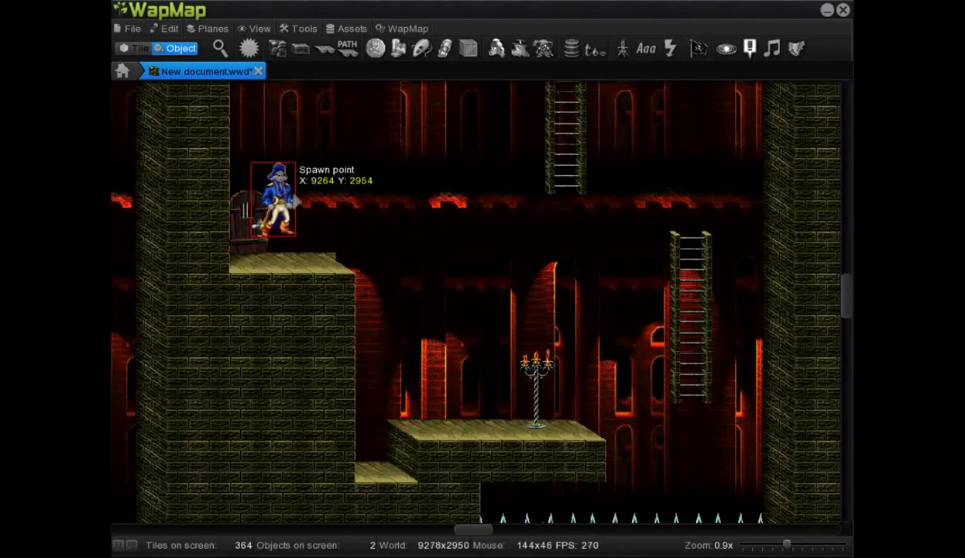
{"action": "left_click", "coordinate": [138, 49]}
{"action": "left_click", "coordinate": [355, 50]}
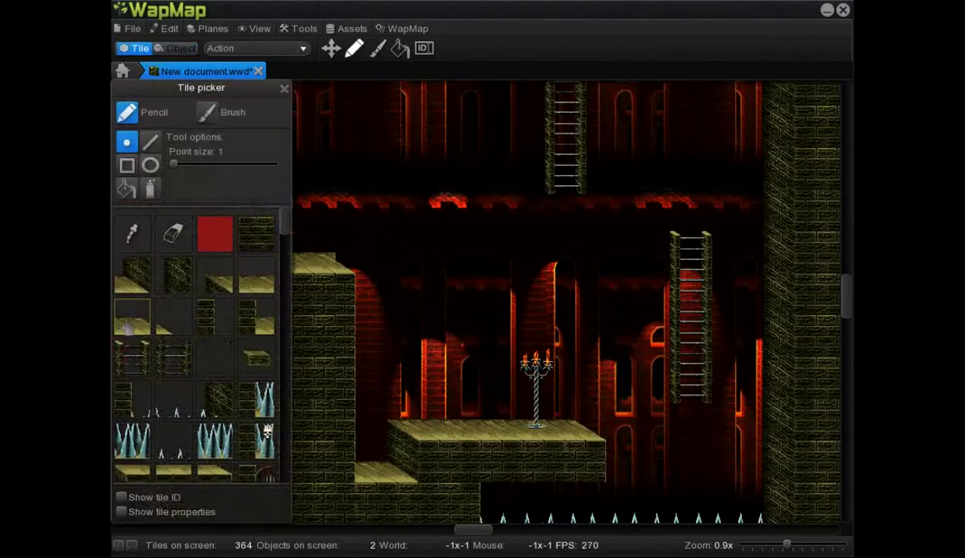
{"action": "left_click", "coordinate": [284, 88]}
{"action": "scroll", "coordinate": [432, 285], "scroll_direction": "down", "scroll_amount": 3}
{"action": "scroll", "coordinate": [507, 303], "scroll_direction": "up", "scroll_amount": 2}
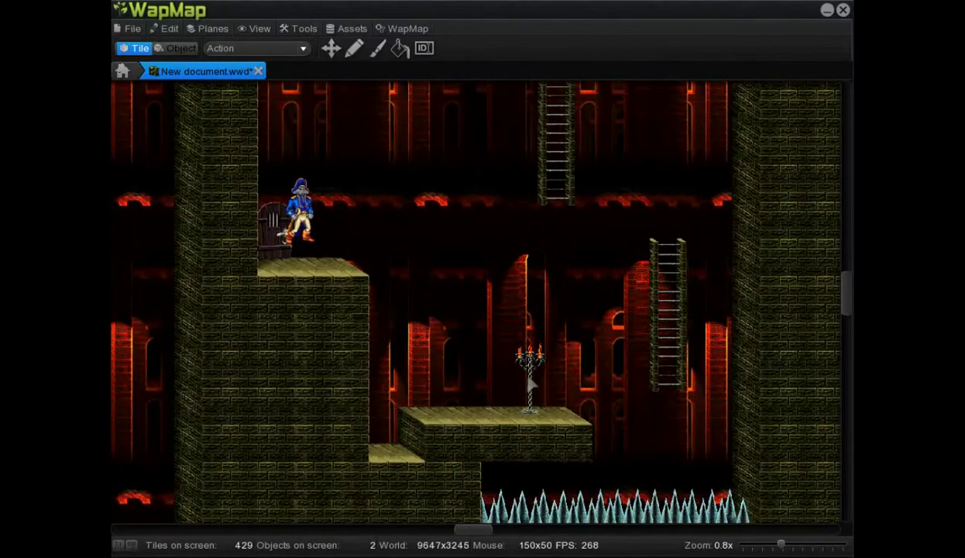
{"action": "left_click", "coordinate": [178, 48]}
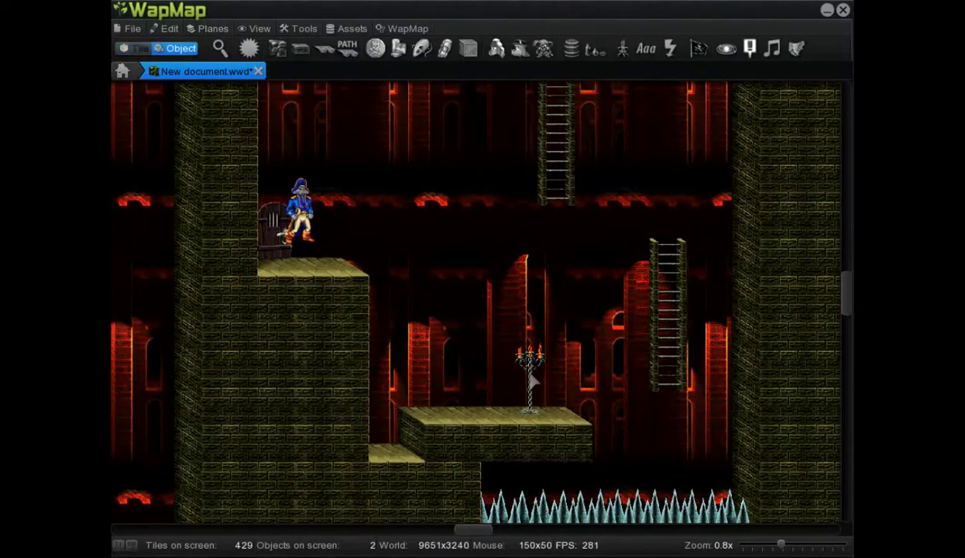
Set the torch stand's Z coordinate to 1000 and nudge it left on the ledge.
{"action": "key", "text": "Tab"}
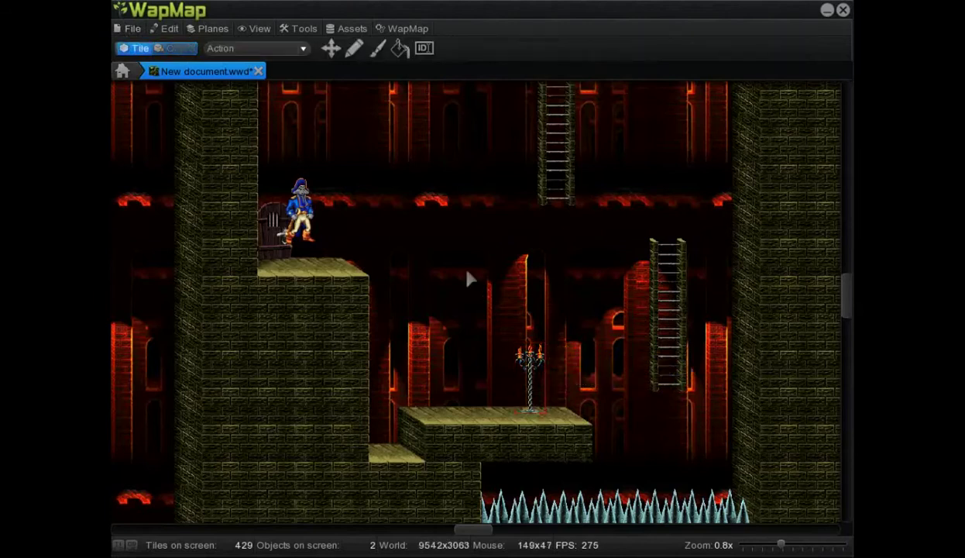
{"action": "left_click", "coordinate": [177, 48]}
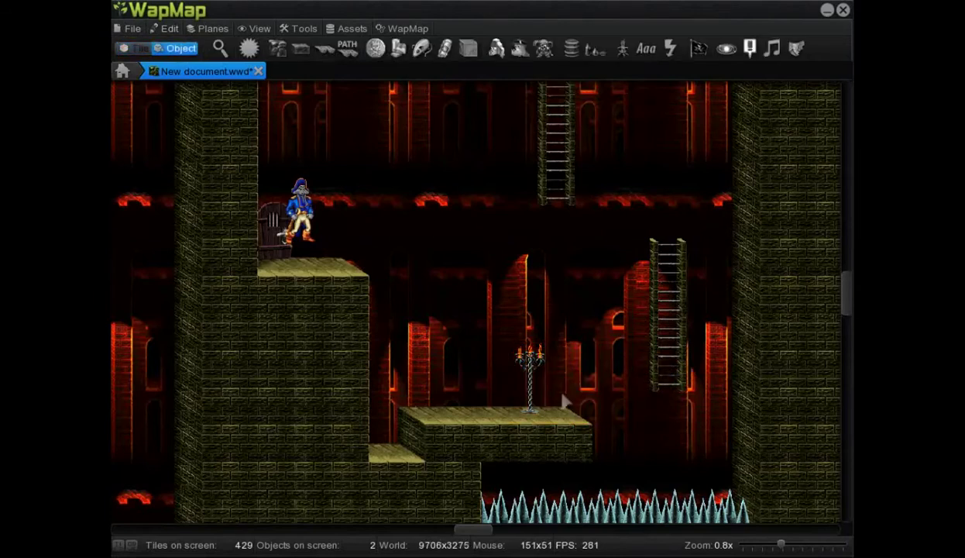
{"action": "right_click", "coordinate": [537, 357]}
{"action": "mouse_move", "coordinate": [581, 480]}
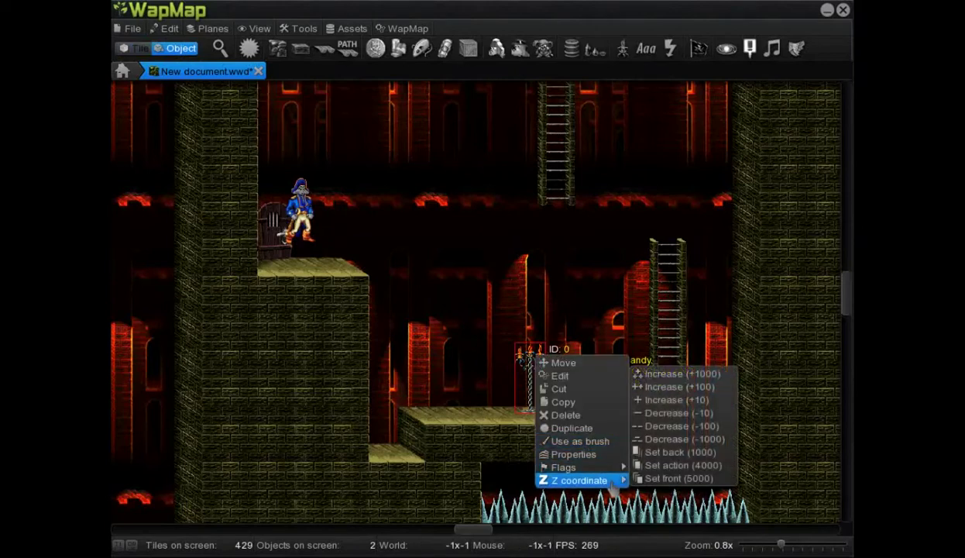
{"action": "left_click", "coordinate": [671, 453]}
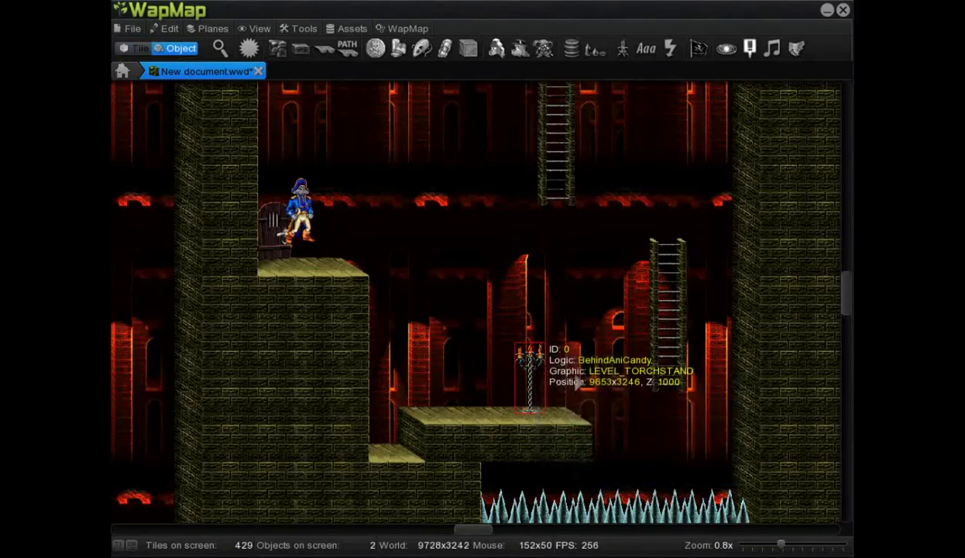
{"action": "left_click_drag", "start_coordinate": [530, 370], "coordinate": [493, 368]}
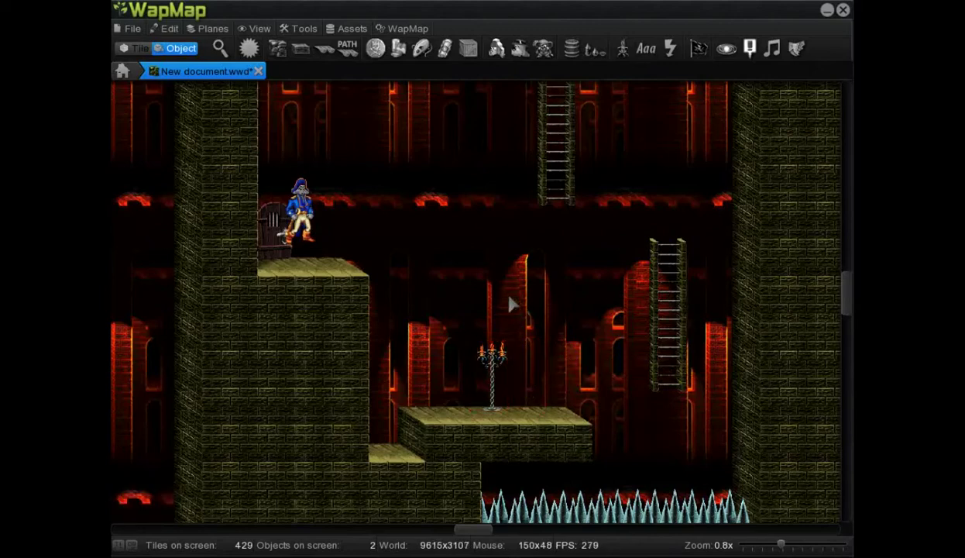
Add a second torch stand via Add next and move it onto the upper door ledge.
{"action": "scroll", "coordinate": [491, 385], "scroll_direction": "up", "scroll_amount": 1}
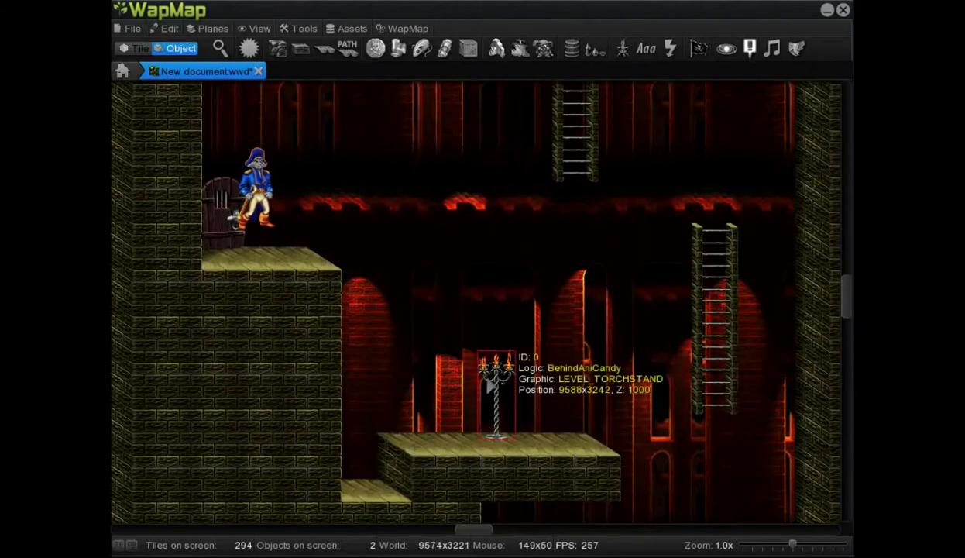
{"action": "double_click", "coordinate": [490, 385]}
{"action": "left_click", "coordinate": [184, 279]}
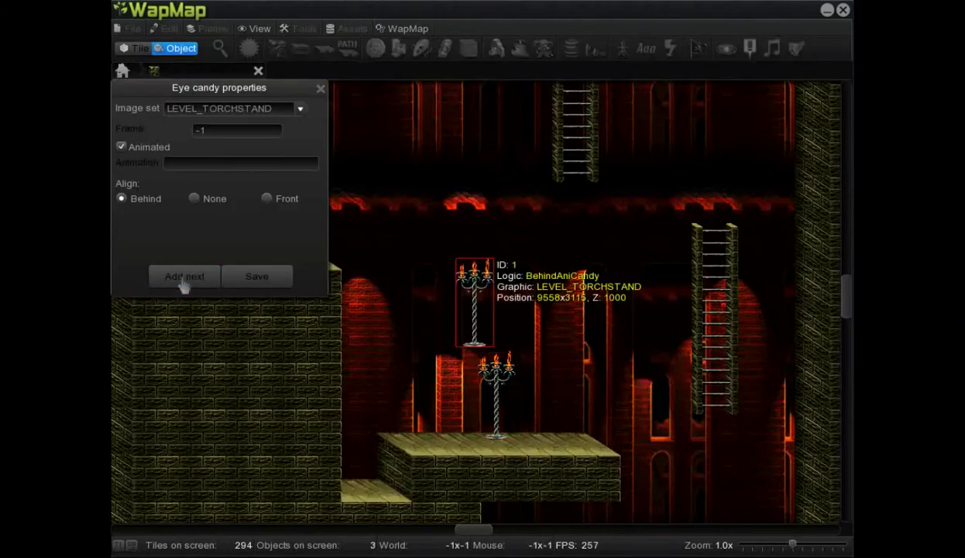
{"action": "left_click_drag", "start_coordinate": [474, 296], "coordinate": [433, 245]}
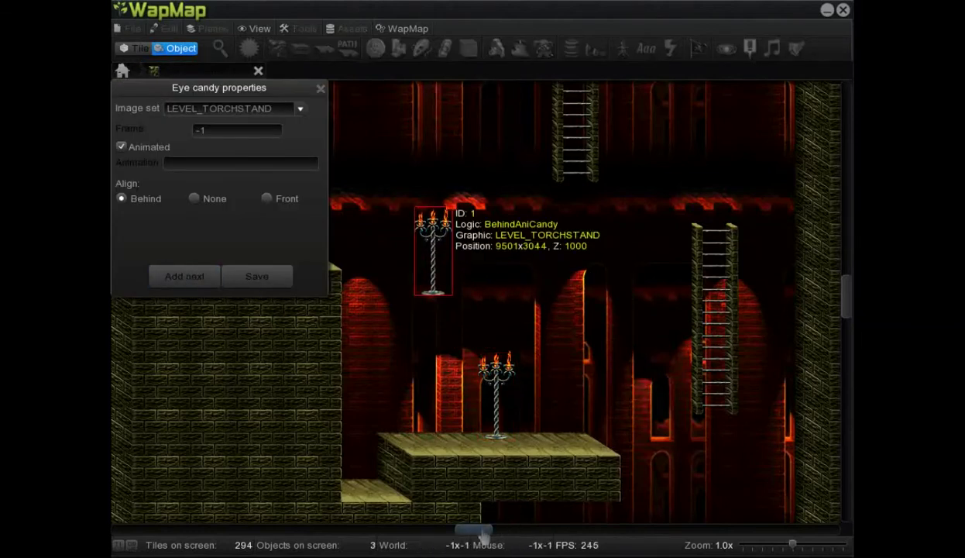
{"action": "left_click_drag", "start_coordinate": [482, 534], "coordinate": [460, 533]}
{"action": "left_click", "coordinate": [301, 111]}
{"action": "left_click", "coordinate": [304, 117]}
{"action": "left_click_drag", "start_coordinate": [644, 263], "coordinate": [494, 219]}
{"action": "left_click", "coordinate": [270, 284]}
Swap the second candelabra's graphic to LEVEL_TORCH, save it, and start moving it.
{"action": "right_click", "coordinate": [488, 198]}
{"action": "left_click", "coordinate": [545, 295]}
{"action": "left_click", "coordinate": [300, 220]}
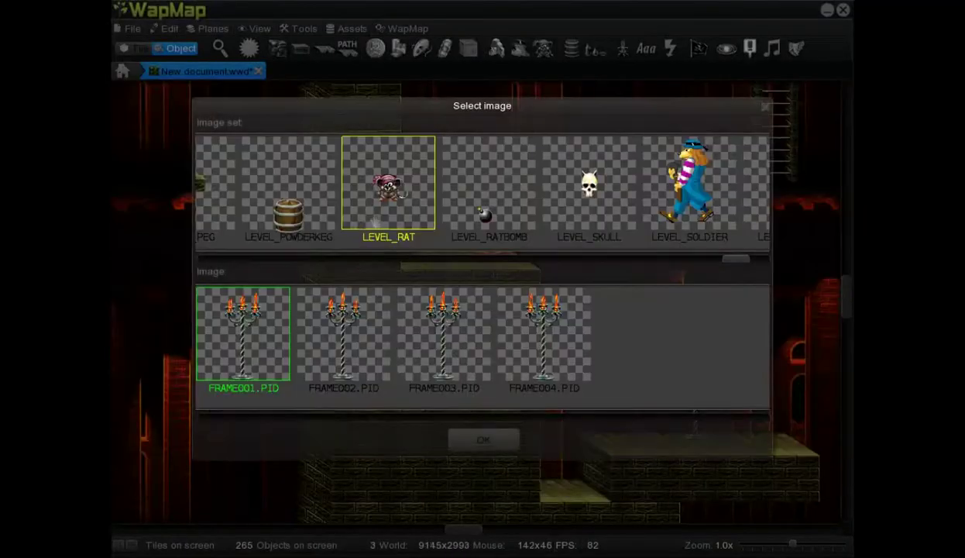
{"action": "scroll", "coordinate": [593, 199], "scroll_direction": "down", "scroll_amount": 4}
{"action": "scroll", "coordinate": [593, 200], "scroll_direction": "up", "scroll_amount": 3}
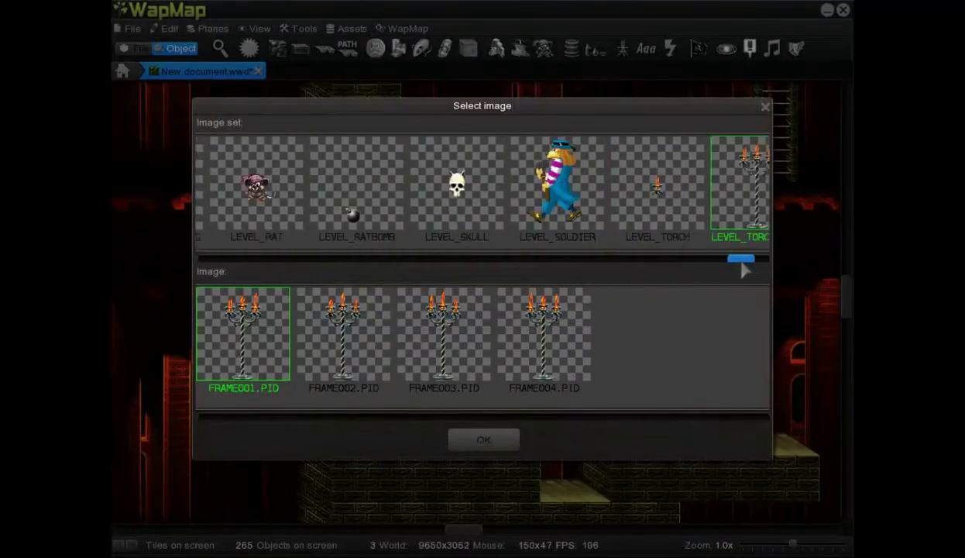
{"action": "left_click", "coordinate": [656, 184]}
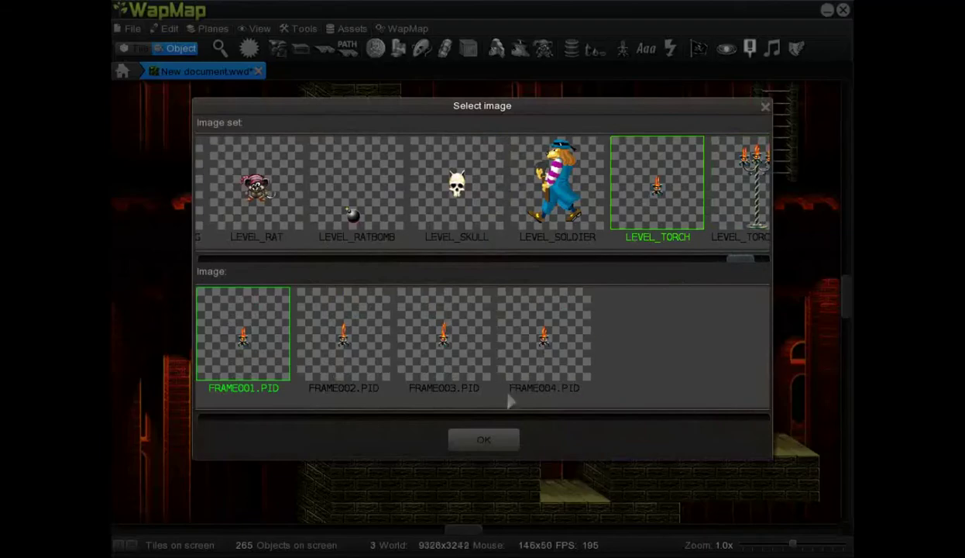
{"action": "left_click", "coordinate": [483, 439]}
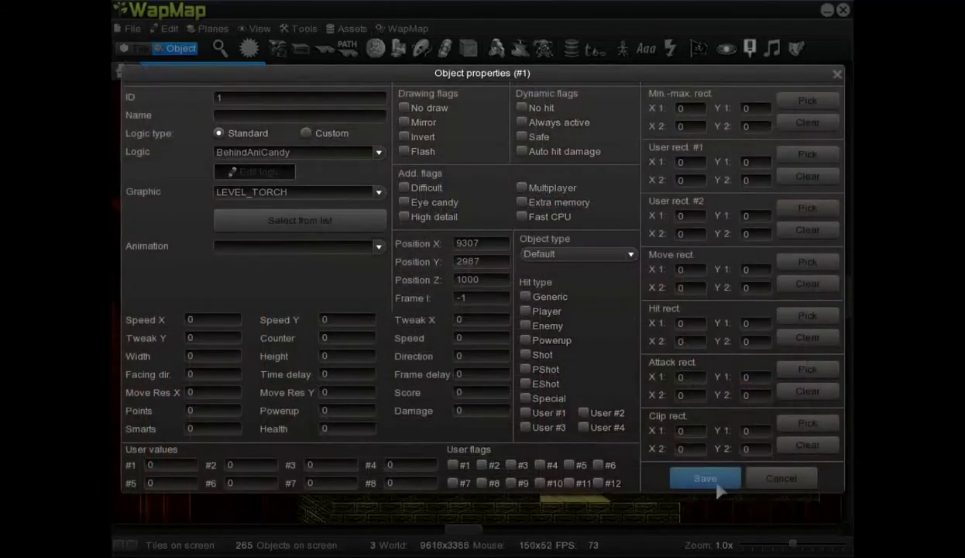
{"action": "left_click", "coordinate": [701, 478]}
{"action": "right_click", "coordinate": [497, 232]}
{"action": "left_click", "coordinate": [513, 218]}
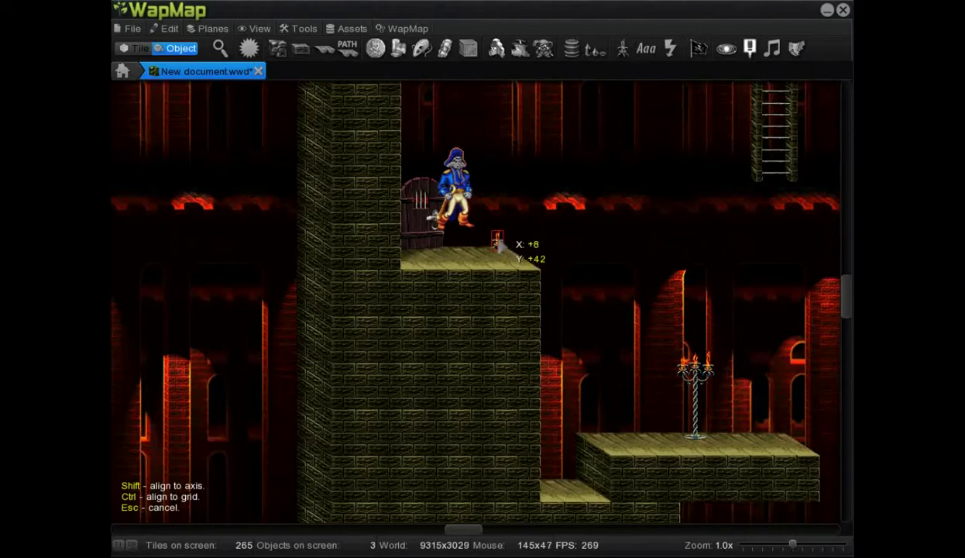
Drop the torch on the upper ledge and add a Front-aligned copy at the ledge's edge.
{"action": "left_click", "coordinate": [500, 245]}
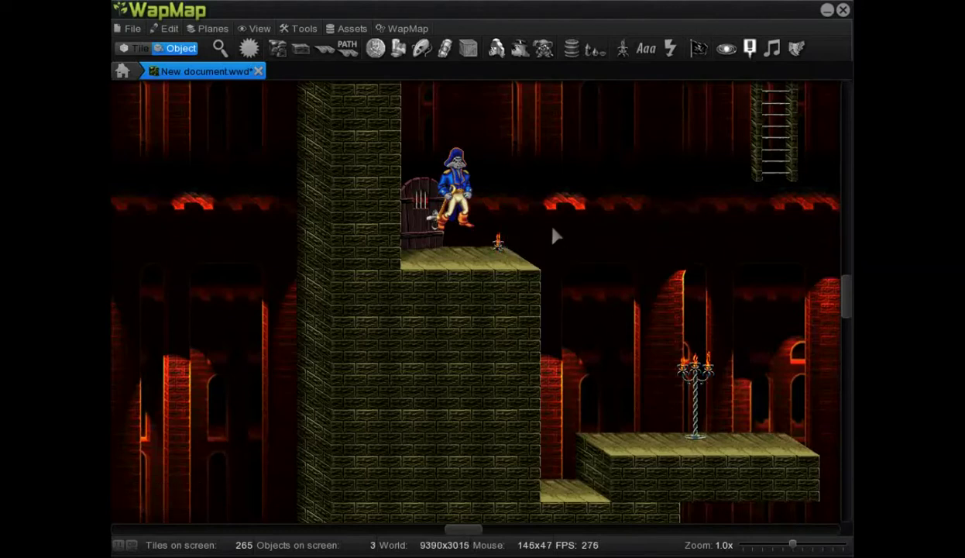
{"action": "scroll", "coordinate": [550, 228], "scroll_direction": "up", "scroll_amount": 2}
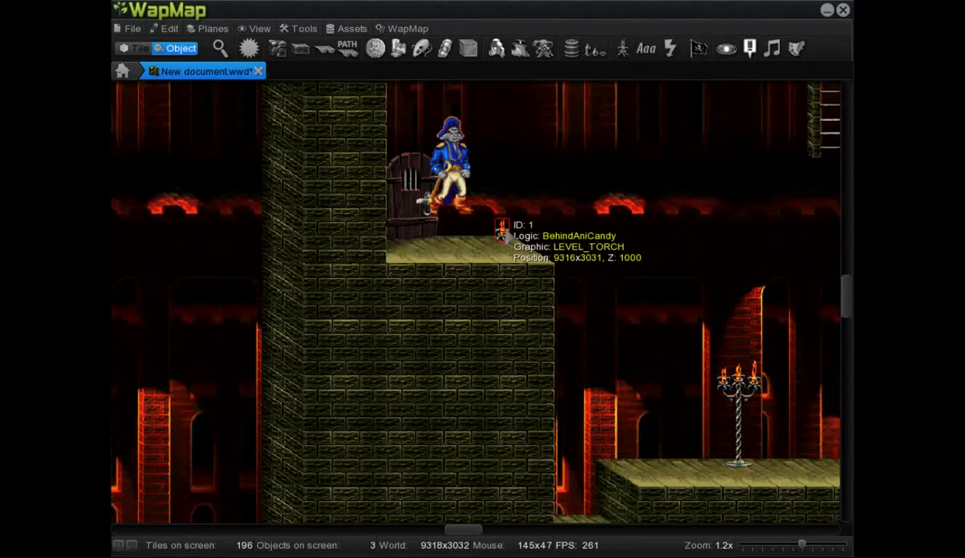
{"action": "double_click", "coordinate": [505, 232]}
{"action": "left_click", "coordinate": [185, 276]}
{"action": "left_click_drag", "start_coordinate": [474, 303], "coordinate": [537, 250]}
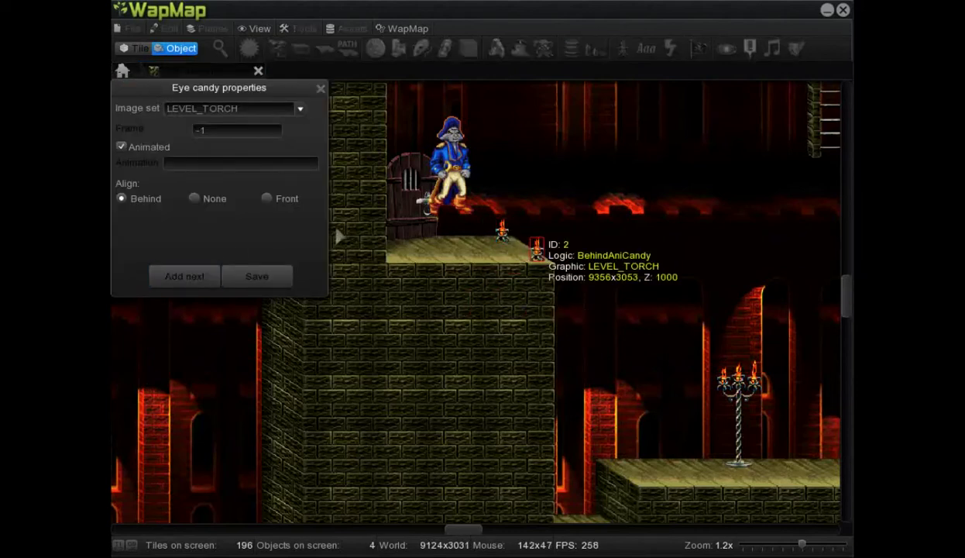
{"action": "left_click", "coordinate": [267, 199]}
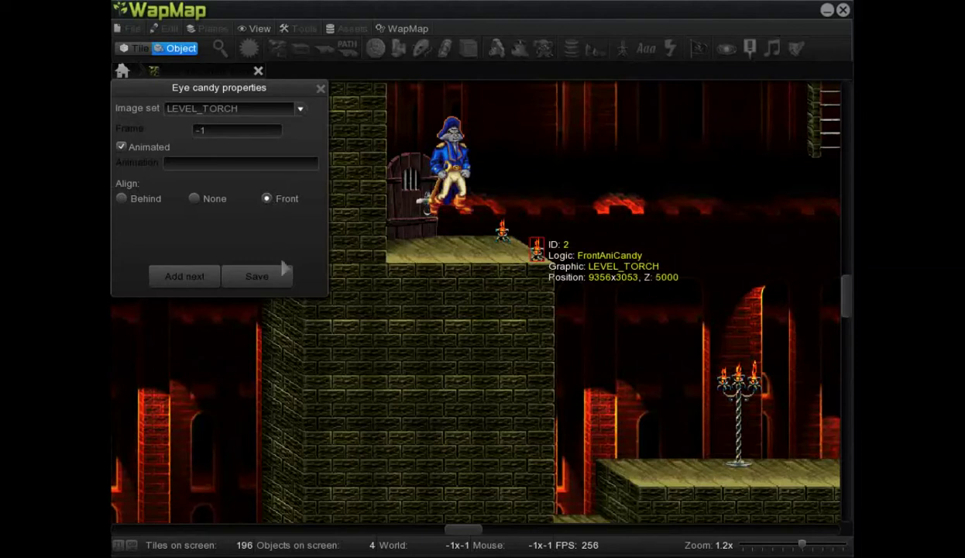
{"action": "left_click", "coordinate": [267, 280]}
{"action": "mouse_move", "coordinate": [505, 243]}
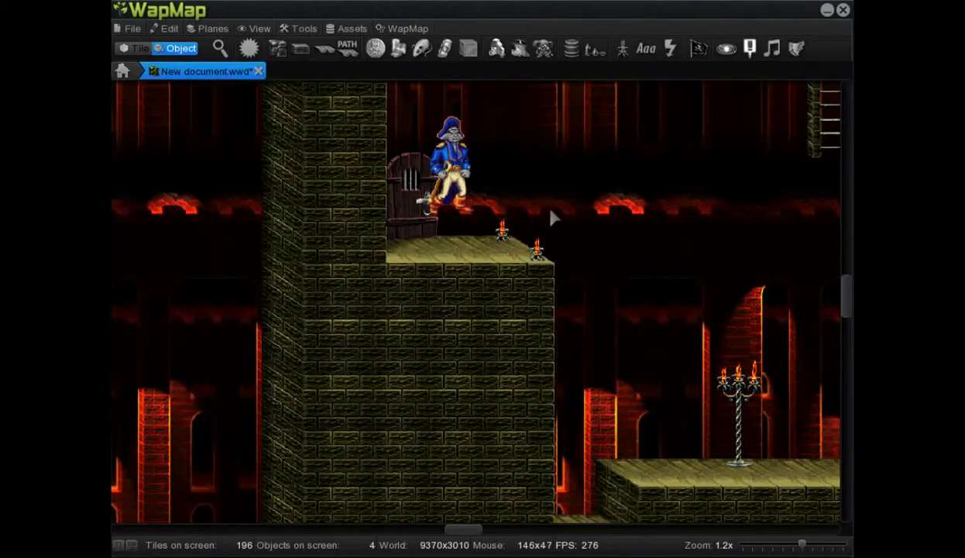
{"action": "scroll", "coordinate": [549, 217], "scroll_direction": "down", "scroll_amount": 1}
{"action": "scroll", "coordinate": [553, 180], "scroll_direction": "down", "scroll_amount": 3}
{"action": "scroll", "coordinate": [557, 182], "scroll_direction": "down", "scroll_amount": 1}
Place a Rat enemy with Normal behaviour on the low step at the tower's foot.
{"action": "scroll", "coordinate": [557, 181], "scroll_direction": "down", "scroll_amount": 1}
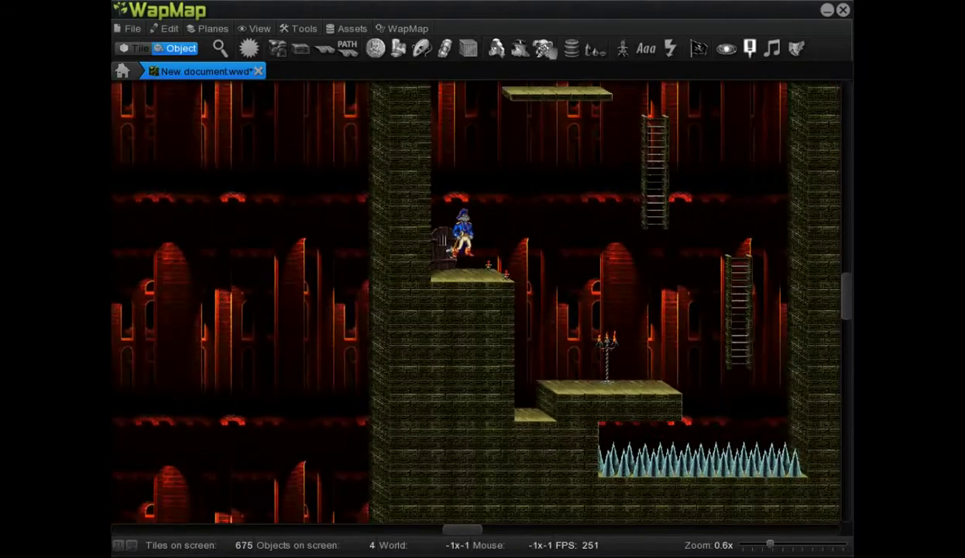
{"action": "left_click", "coordinate": [545, 48]}
{"action": "left_click_drag", "start_coordinate": [481, 307], "coordinate": [533, 395]}
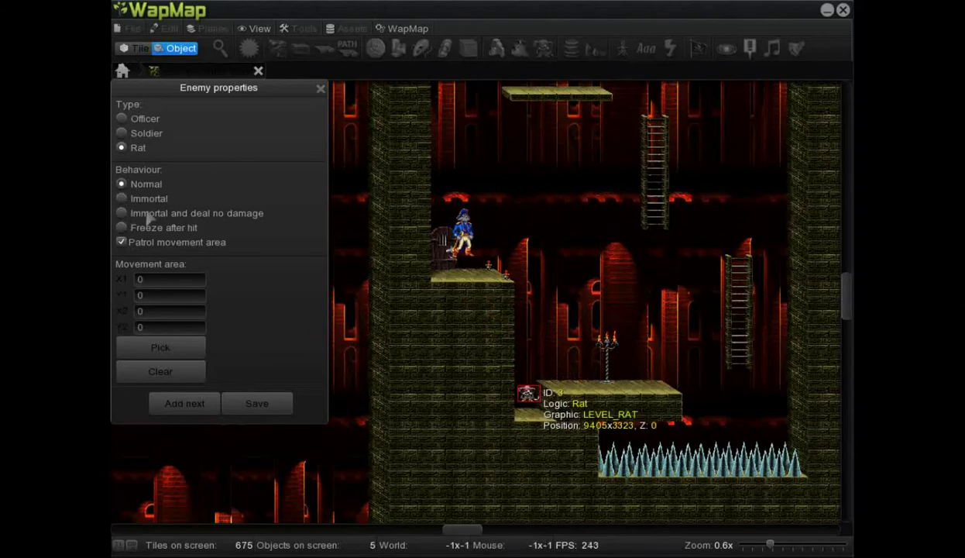
{"action": "left_click", "coordinate": [255, 403]}
{"action": "scroll", "coordinate": [553, 288], "scroll_direction": "up", "scroll_amount": 1}
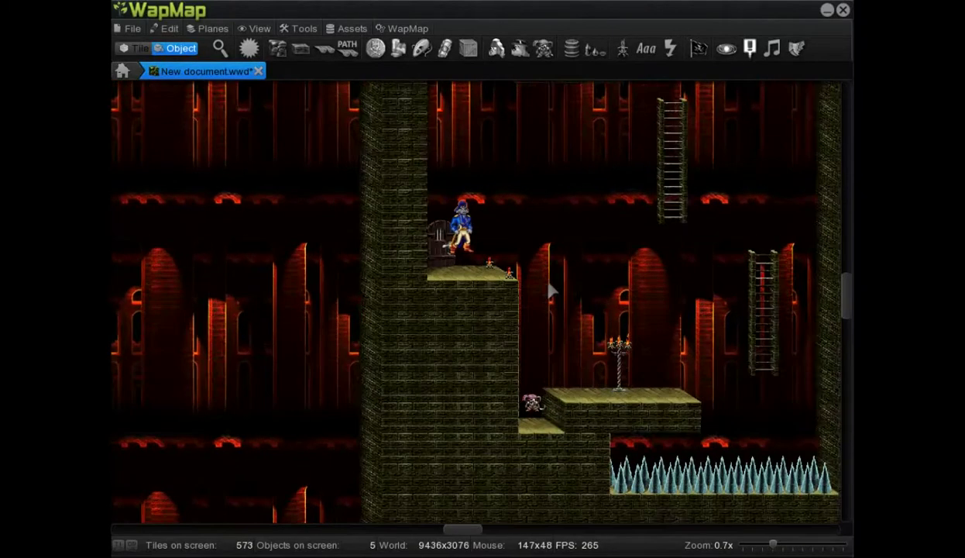
{"action": "scroll", "coordinate": [606, 301], "scroll_direction": "up", "scroll_amount": 1}
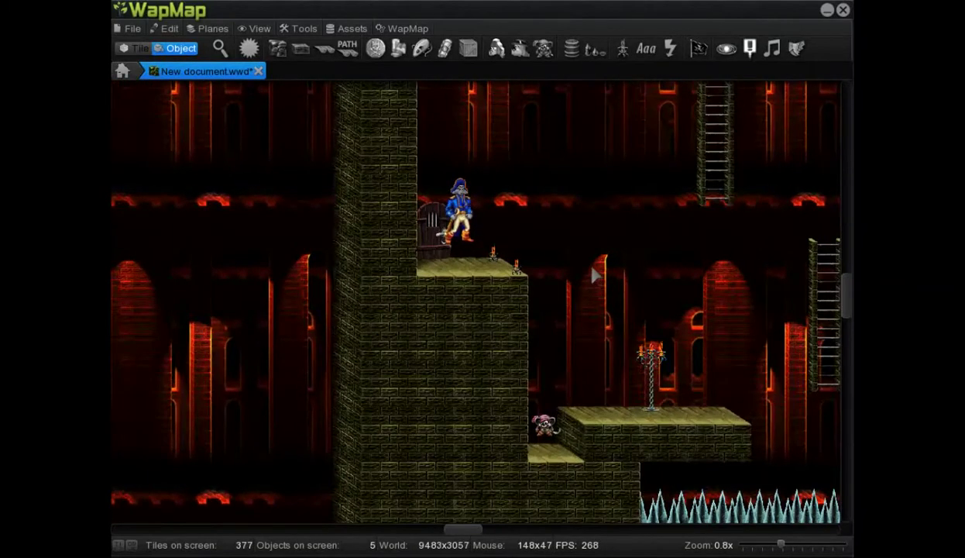
{"action": "scroll", "coordinate": [595, 275], "scroll_direction": "down", "scroll_amount": 1}
{"action": "scroll", "coordinate": [594, 271], "scroll_direction": "down", "scroll_amount": 1}
{"action": "scroll", "coordinate": [626, 274], "scroll_direction": "up", "scroll_amount": 1}
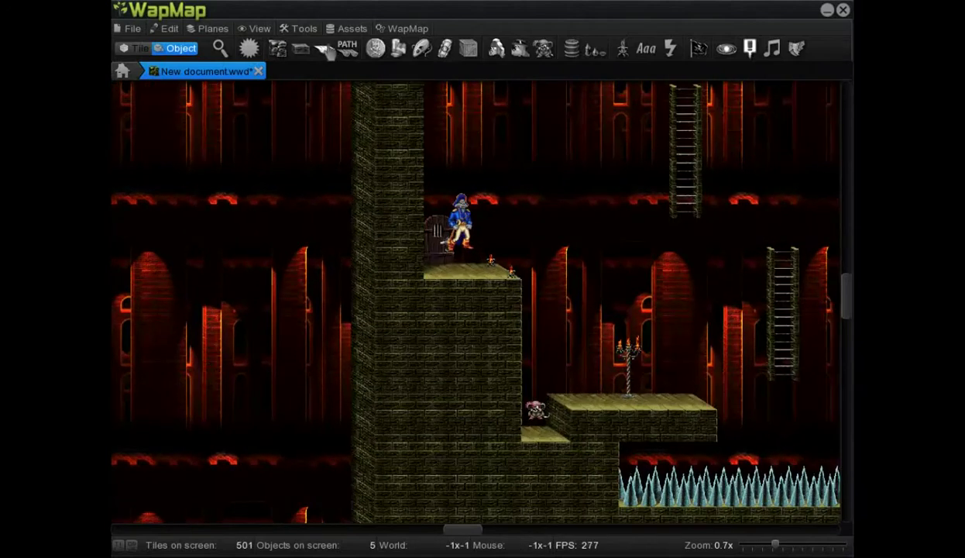
Place a path elevator above the upper ledge with a 200 px downward first step.
{"action": "left_click", "coordinate": [348, 48]}
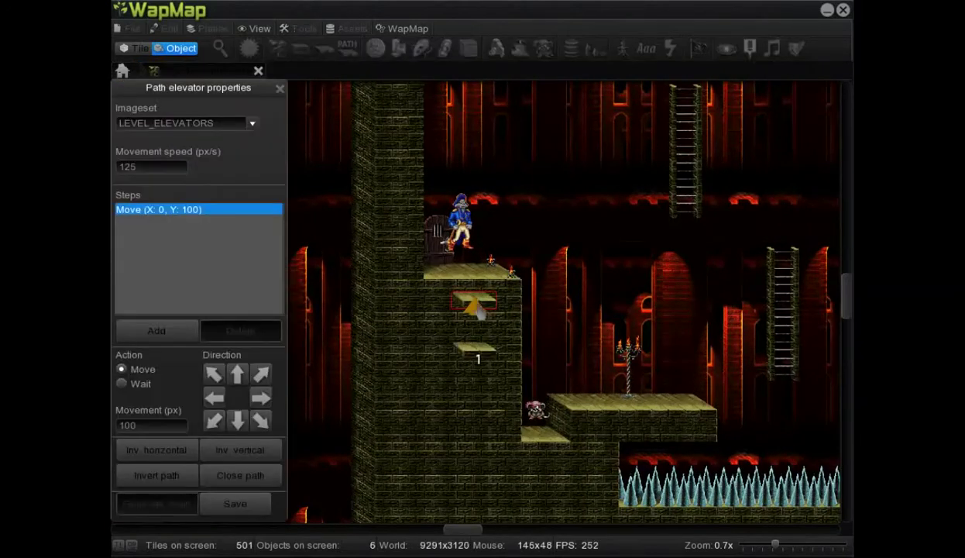
{"action": "mouse_move", "coordinate": [617, 152]}
{"action": "left_mouse_down"}
{"action": "mouse_move", "coordinate": [614, 128]}
{"action": "mouse_move", "coordinate": [616, 203]}
{"action": "left_mouse_up"}
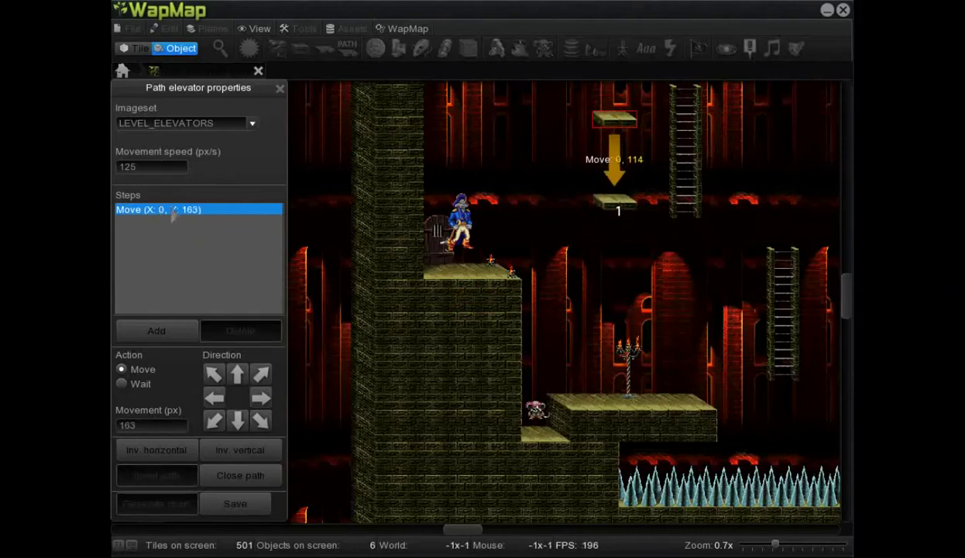
{"action": "key", "text": "BackSpace"}
{"action": "key", "text": "BackSpace"}
{"action": "key", "text": "BackSpace"}
{"action": "type", "text": "200"}
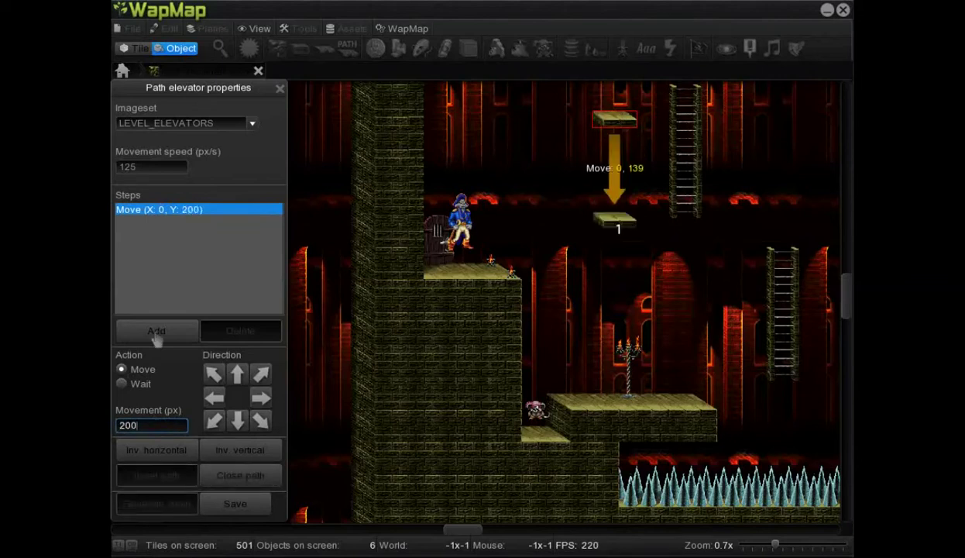
Add a second path step moving 100 px diagonally up-left.
{"action": "left_click", "coordinate": [183, 341]}
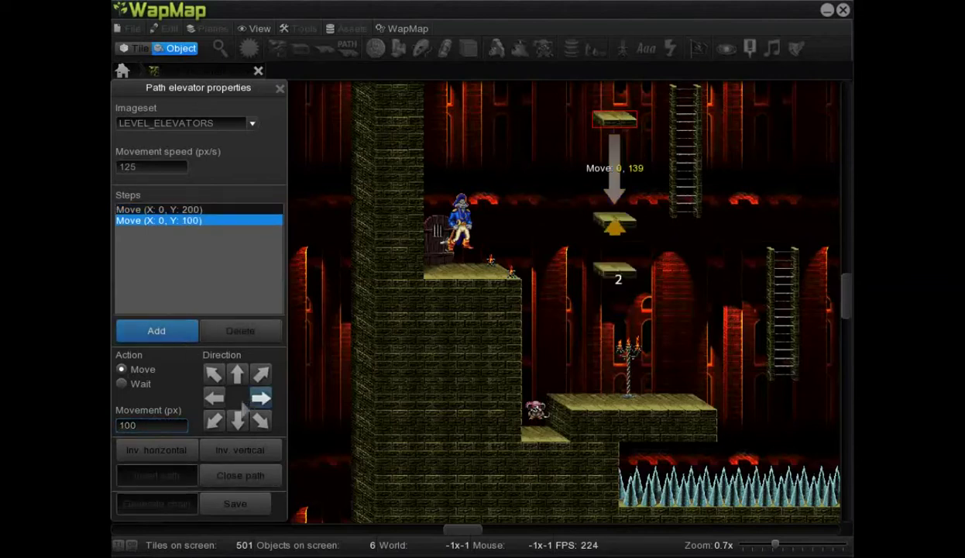
{"action": "left_click", "coordinate": [213, 420]}
{"action": "left_click", "coordinate": [213, 374]}
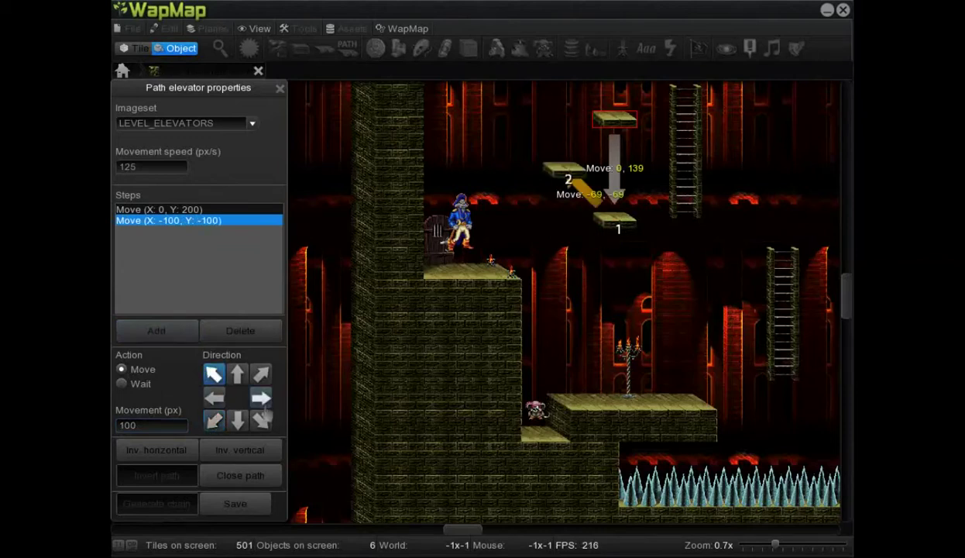
{"action": "left_click", "coordinate": [261, 419]}
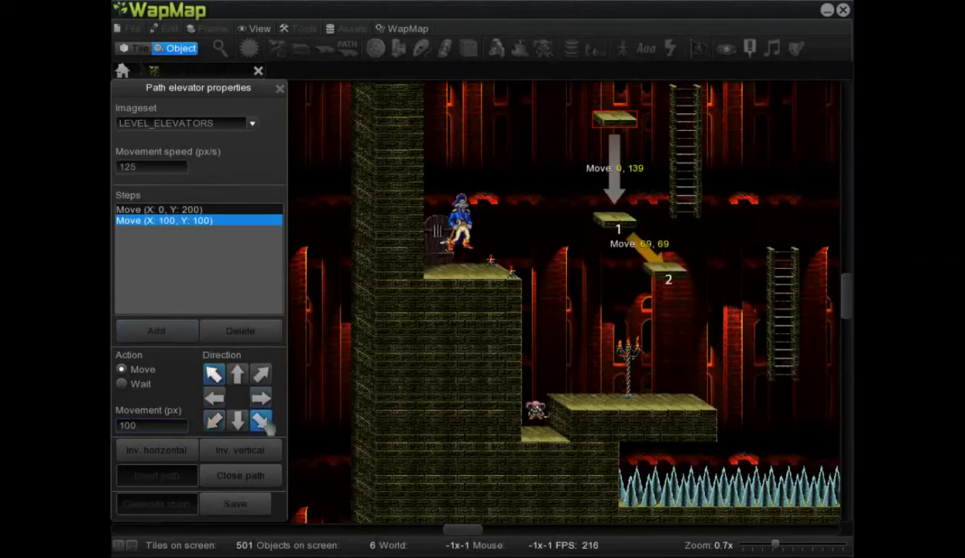
{"action": "left_click", "coordinate": [213, 374]}
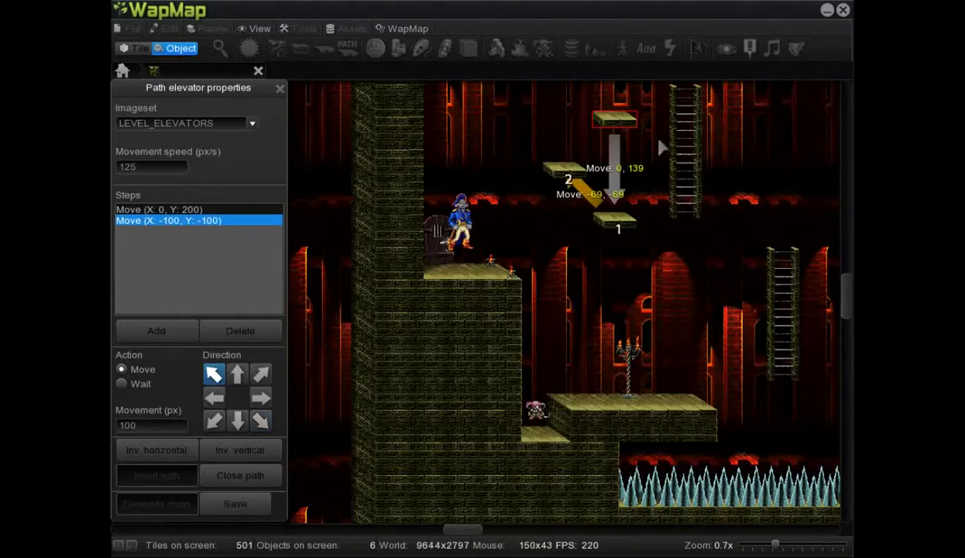
{"action": "scroll", "coordinate": [636, 153], "scroll_direction": "down", "scroll_amount": 1}
{"action": "scroll", "coordinate": [642, 159], "scroll_direction": "down", "scroll_amount": 1}
{"action": "scroll", "coordinate": [555, 208], "scroll_direction": "down", "scroll_amount": 1}
Reposition the elevator and set its first step to 100 px and speed to 150.
{"action": "left_click_drag", "start_coordinate": [555, 207], "coordinate": [543, 200]}
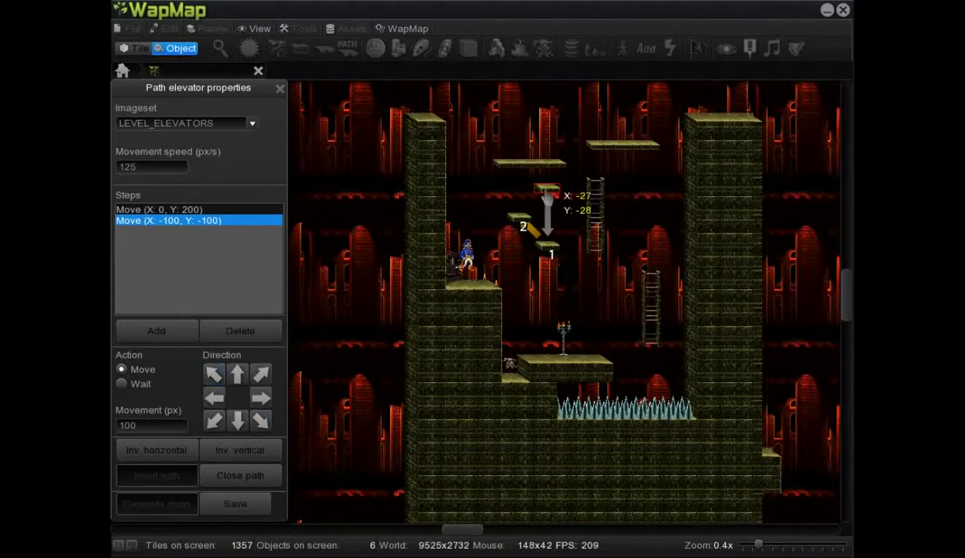
{"action": "left_click_drag", "start_coordinate": [544, 200], "coordinate": [539, 204]}
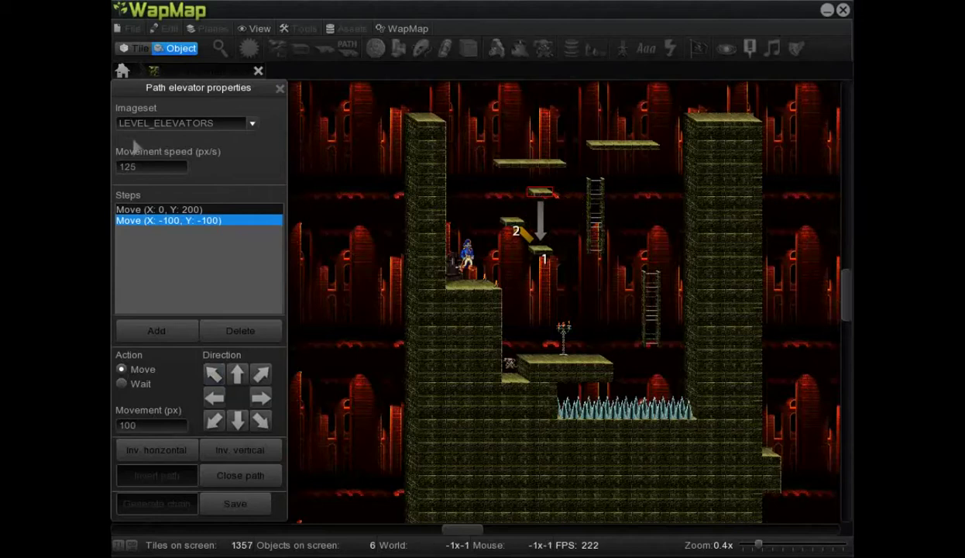
{"action": "left_click", "coordinate": [178, 209]}
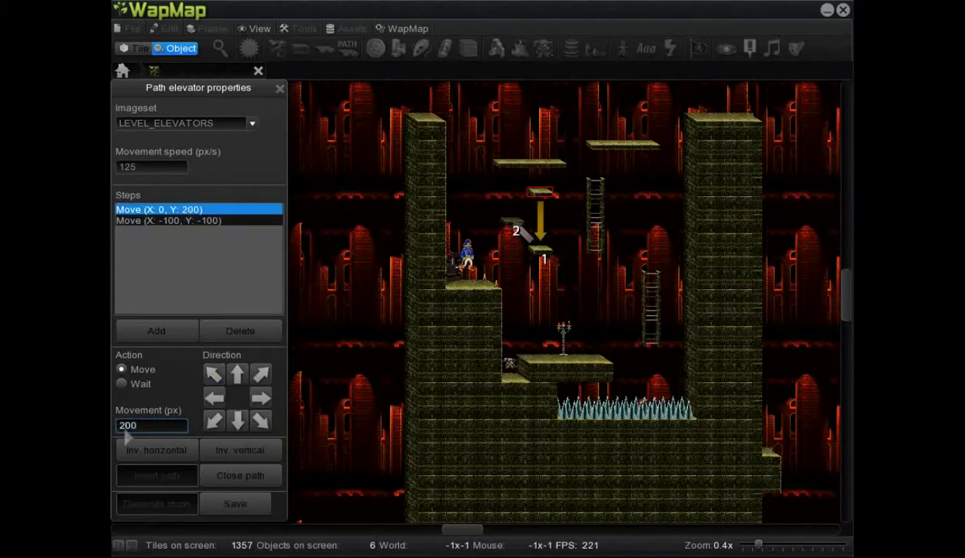
{"action": "type", "text": "100"}
{"action": "left_click_drag", "start_coordinate": [164, 172], "coordinate": [114, 172]}
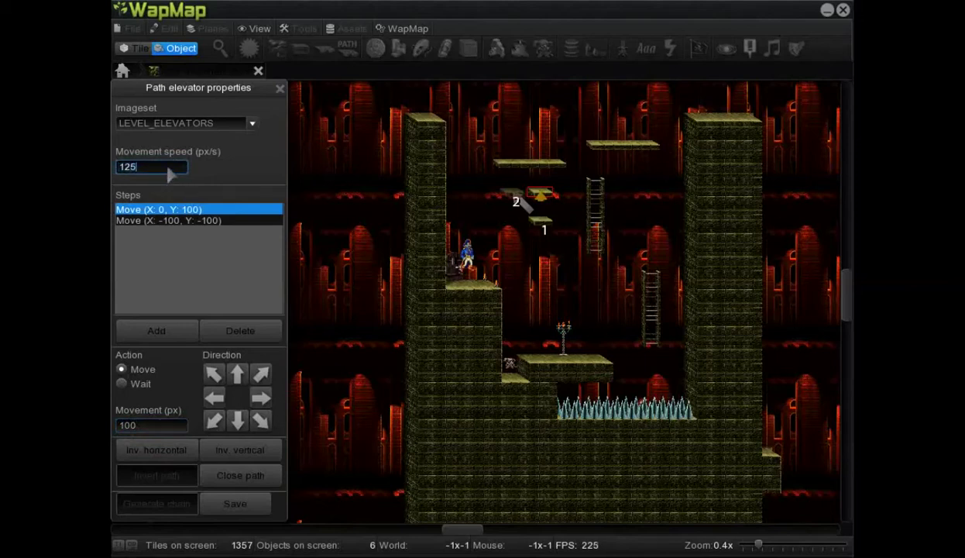
{"action": "type", "text": "150"}
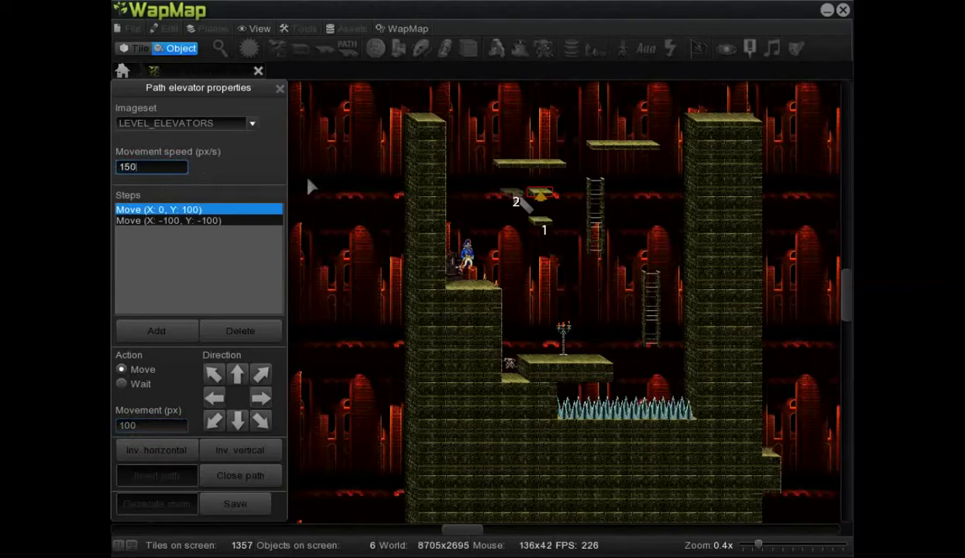
Change the second path step to move left 250 px.
{"action": "left_click", "coordinate": [159, 221]}
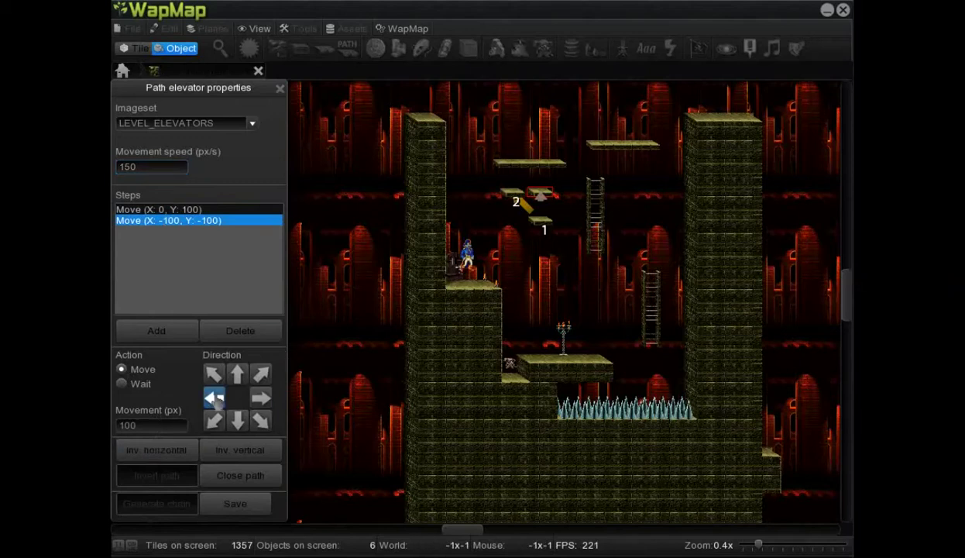
{"action": "left_click", "coordinate": [214, 397]}
{"action": "left_click", "coordinate": [122, 427]}
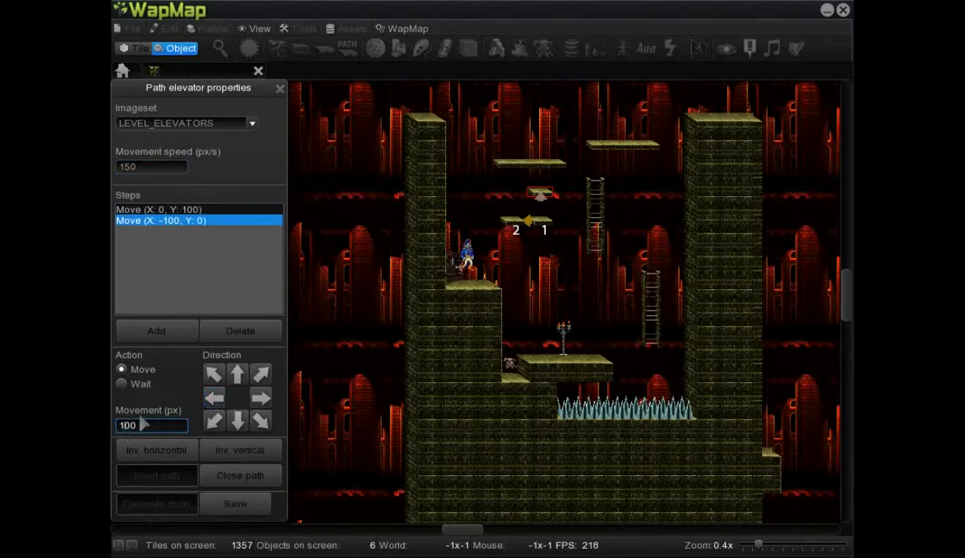
{"action": "type", "text": "500"}
{"action": "key", "text": "Left"}
{"action": "key", "text": "Left"}
{"action": "key", "text": "BackSpace"}
{"action": "type", "text": "2"}
{"action": "key", "text": "BackSpace"}
{"action": "type", "text": "2"}
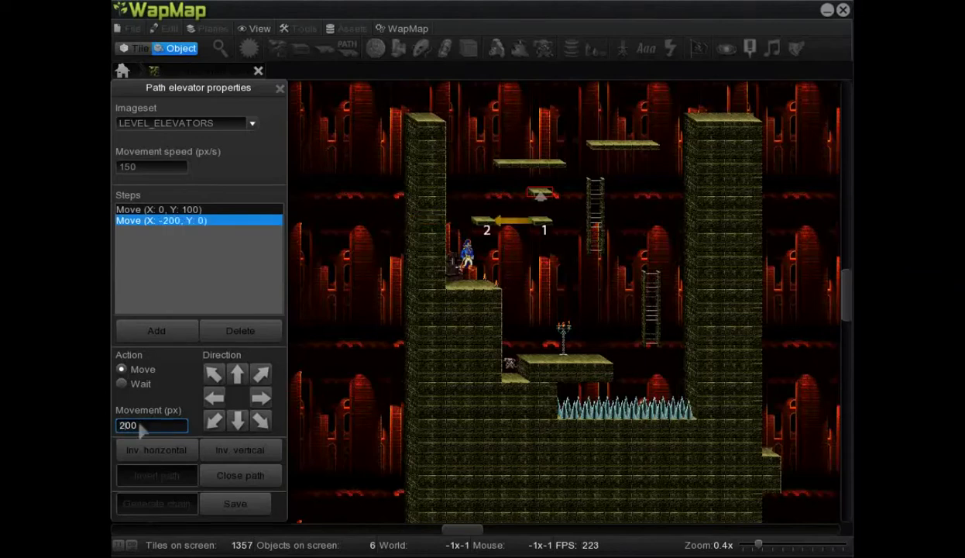
{"action": "key", "text": "Delete"}
{"action": "type", "text": "5"}
Add an upward 100 px third step, close the path, and save.
{"action": "left_click", "coordinate": [162, 331]}
{"action": "left_click", "coordinate": [238, 374]}
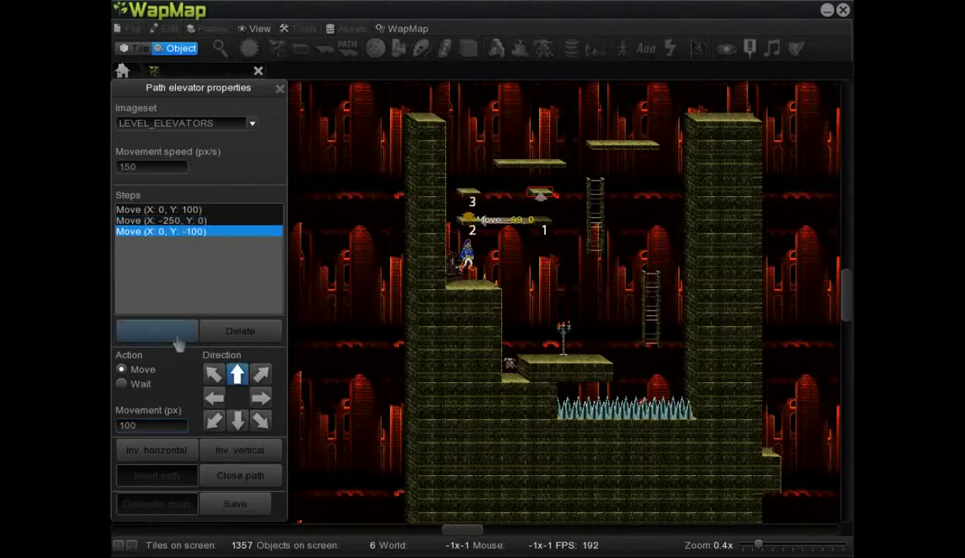
{"action": "left_click", "coordinate": [239, 478]}
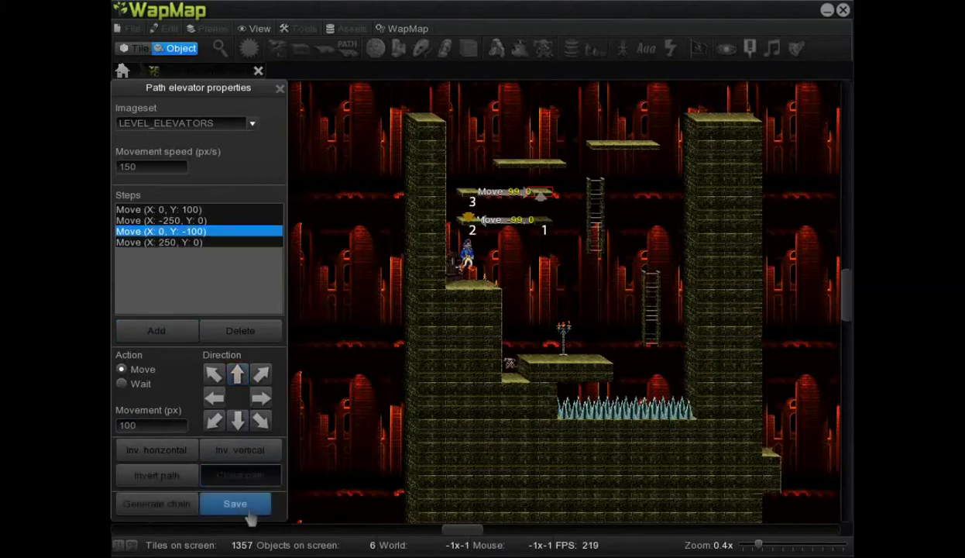
{"action": "left_click", "coordinate": [235, 503]}
{"action": "scroll", "coordinate": [519, 310], "scroll_direction": "up", "scroll_amount": 1}
Test the horizontal, vertical and path inversion toggles, then generate a four-platform elevator chain.
{"action": "scroll", "coordinate": [606, 152], "scroll_direction": "up", "scroll_amount": 2}
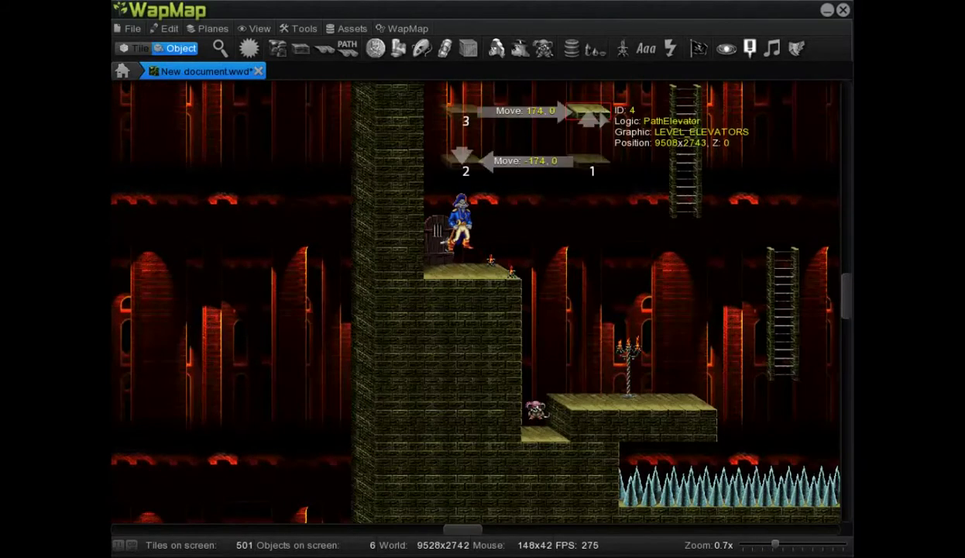
{"action": "right_click", "coordinate": [603, 114]}
{"action": "left_click", "coordinate": [622, 131]}
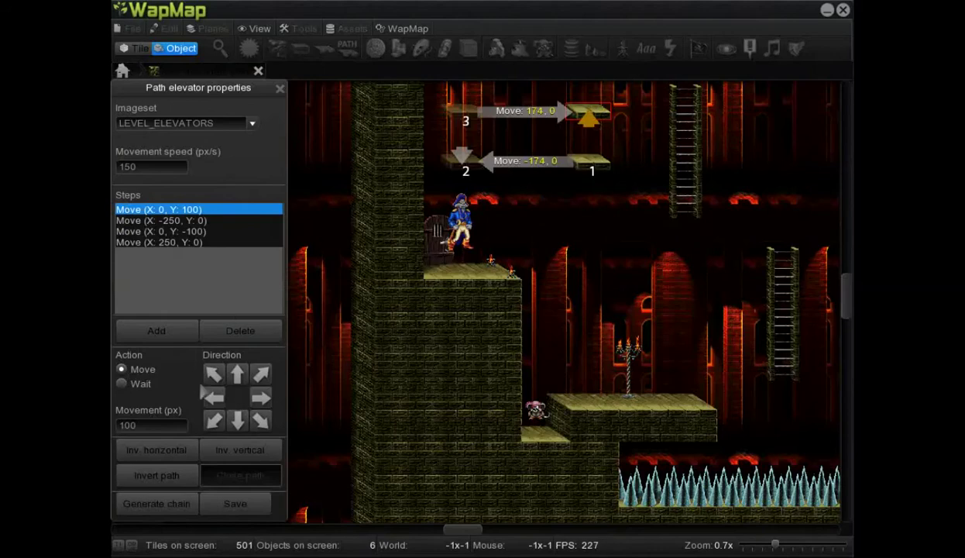
{"action": "left_click", "coordinate": [175, 463]}
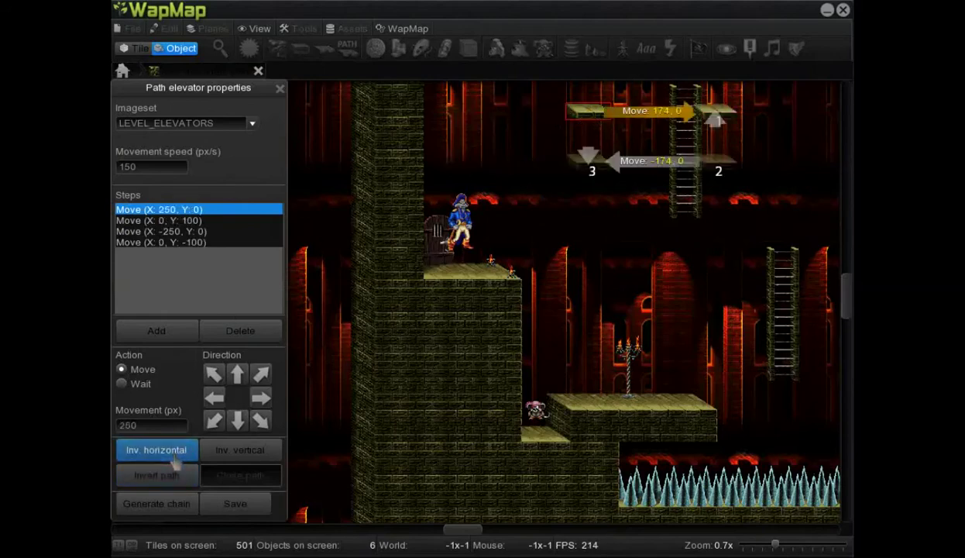
{"action": "left_click", "coordinate": [219, 453]}
{"action": "scroll", "coordinate": [650, 265], "scroll_direction": "down", "scroll_amount": 2}
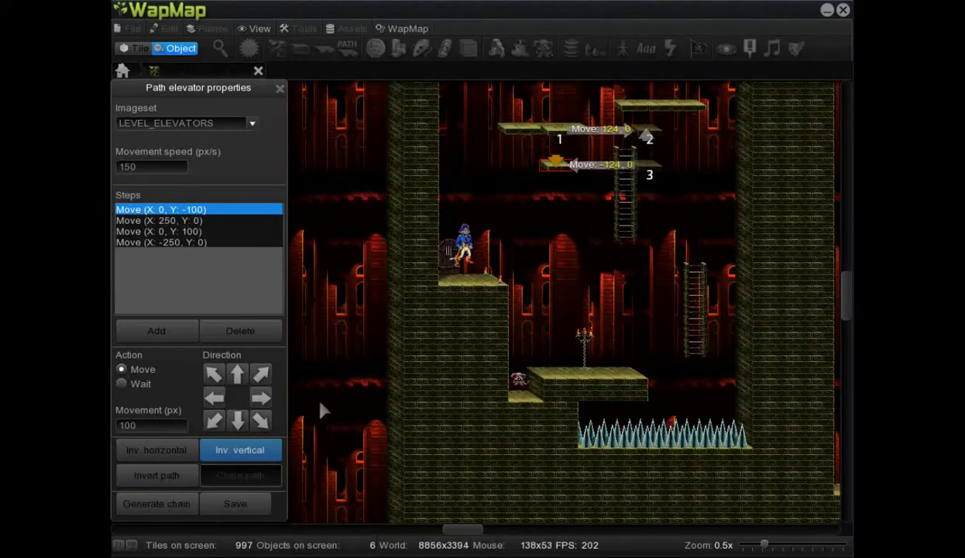
{"action": "left_click", "coordinate": [242, 451]}
{"action": "left_click", "coordinate": [159, 450]}
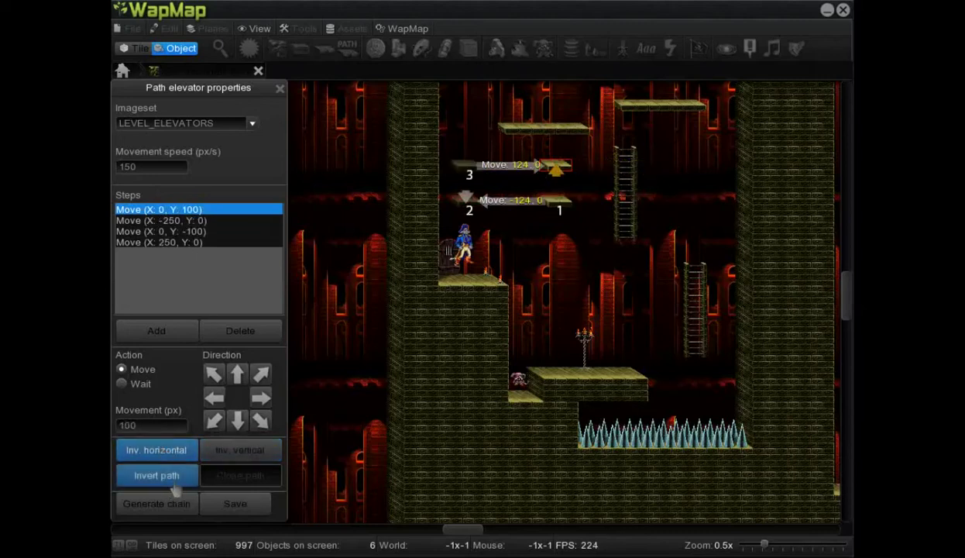
{"action": "left_click", "coordinate": [172, 479]}
{"action": "left_click", "coordinate": [175, 482]}
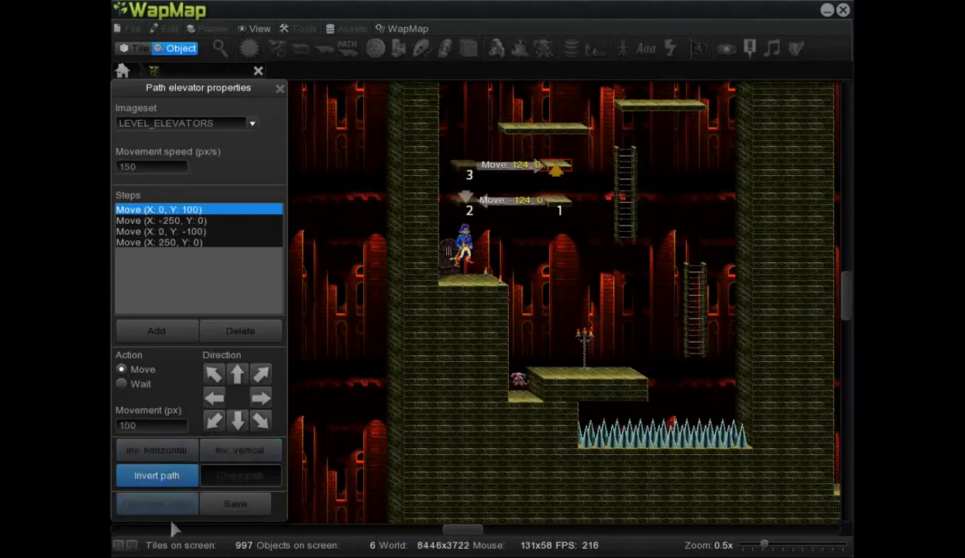
{"action": "left_click", "coordinate": [174, 505]}
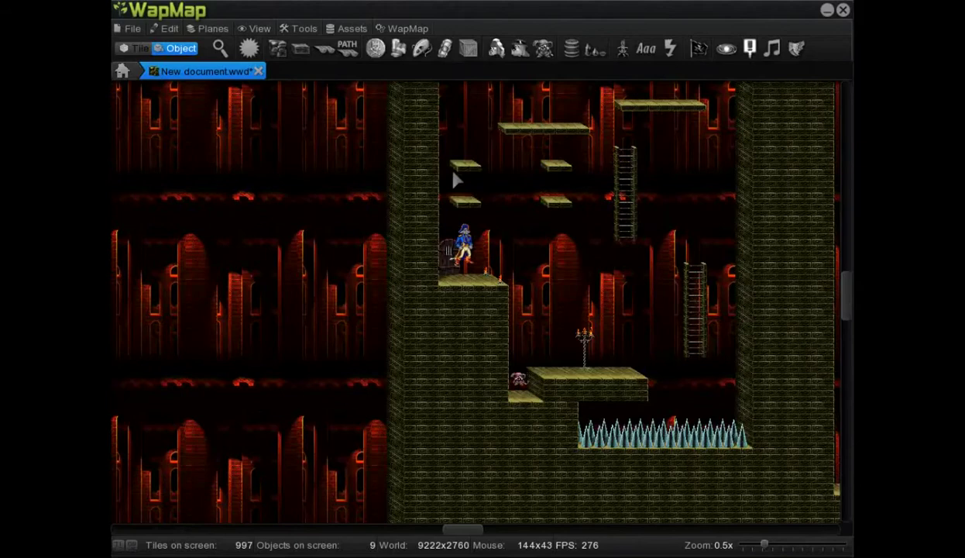
Place two crumbling pegs, one above the other, beside the central ladder.
{"action": "mouse_move", "coordinate": [471, 172]}
{"action": "scroll", "coordinate": [540, 264], "scroll_direction": "up", "scroll_amount": 1}
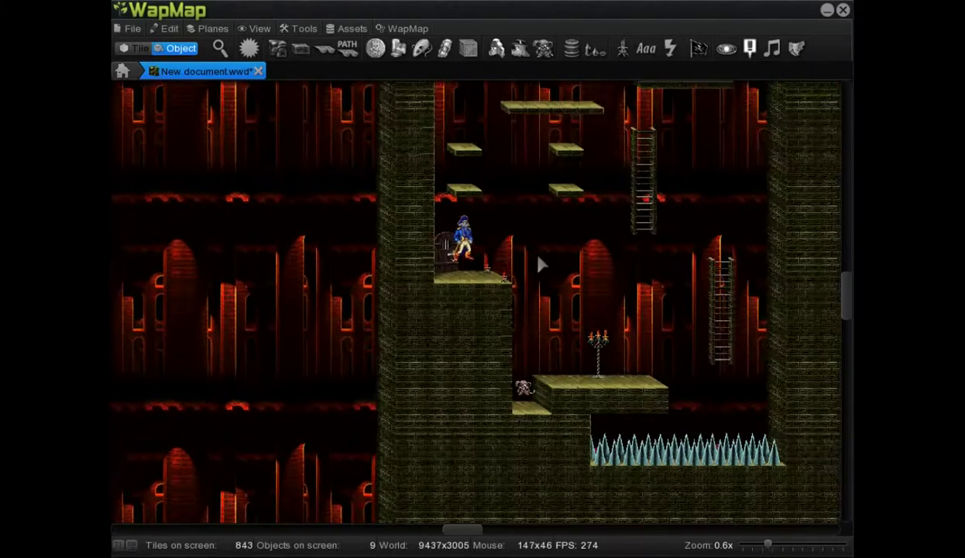
{"action": "scroll", "coordinate": [496, 279], "scroll_direction": "up", "scroll_amount": 1}
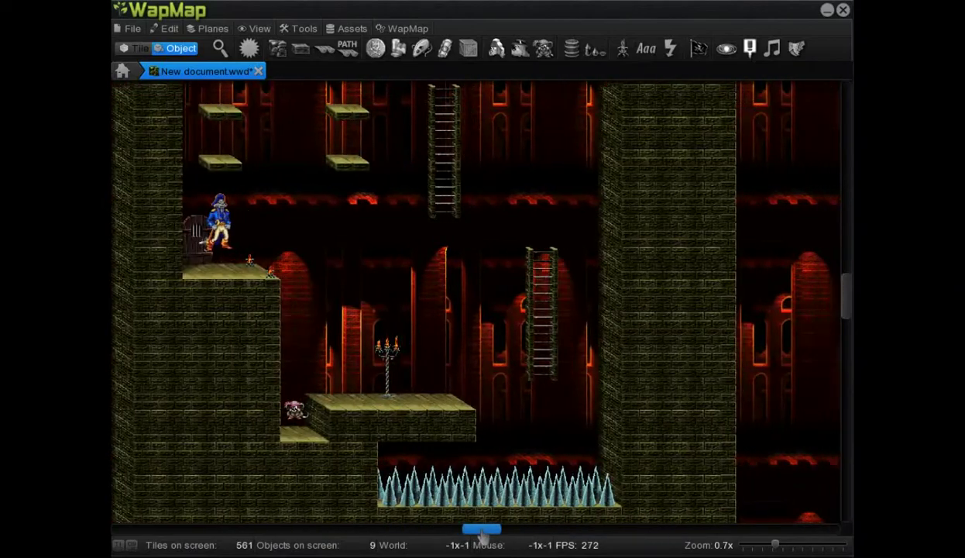
{"action": "left_click_drag", "start_coordinate": [469, 529], "coordinate": [474, 529]}
{"action": "scroll", "coordinate": [533, 281], "scroll_direction": "up", "scroll_amount": 1}
{"action": "scroll", "coordinate": [554, 293], "scroll_direction": "down", "scroll_amount": 2}
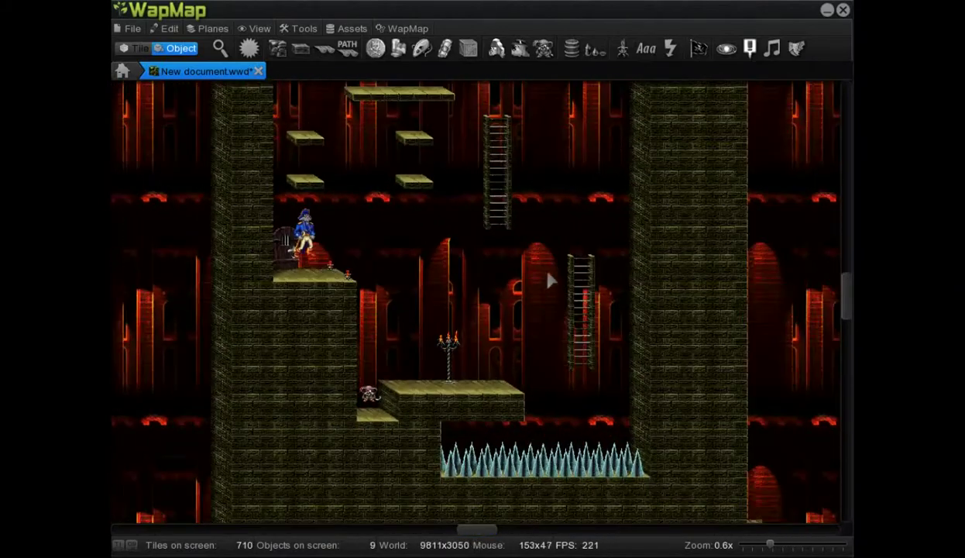
{"action": "left_click", "coordinate": [278, 48]}
{"action": "left_click_drag", "start_coordinate": [485, 300], "coordinate": [589, 212]}
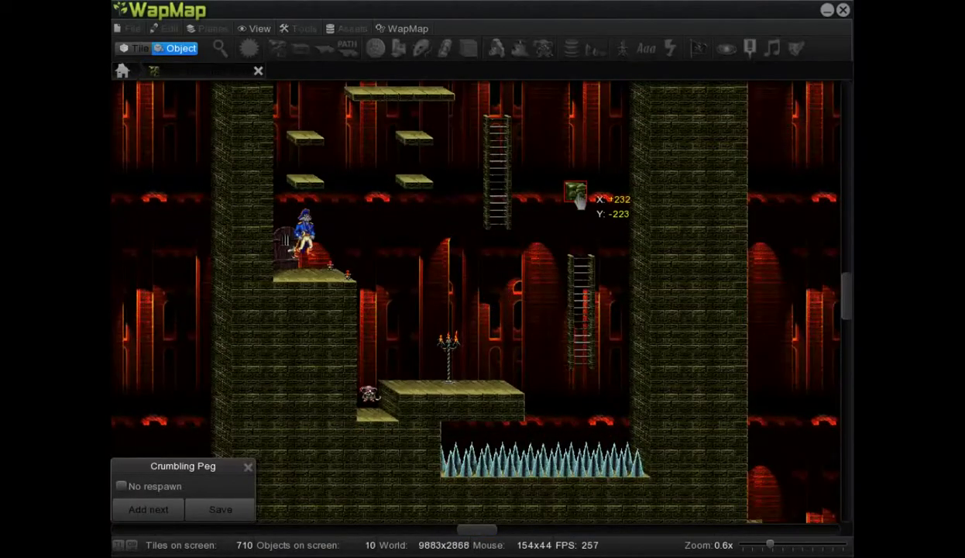
{"action": "scroll", "coordinate": [589, 212], "scroll_direction": "up", "scroll_amount": 1}
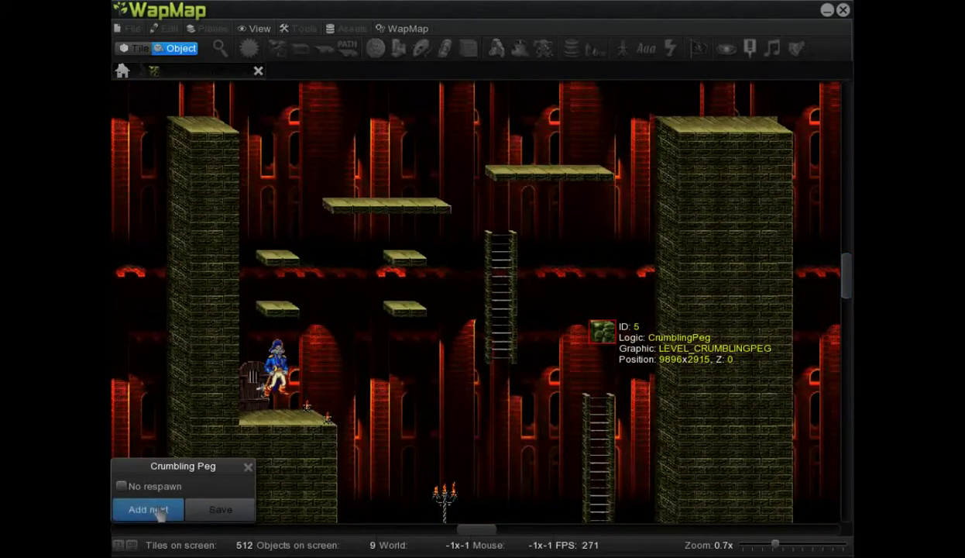
{"action": "left_click", "coordinate": [156, 511]}
{"action": "left_click_drag", "start_coordinate": [481, 295], "coordinate": [609, 264]}
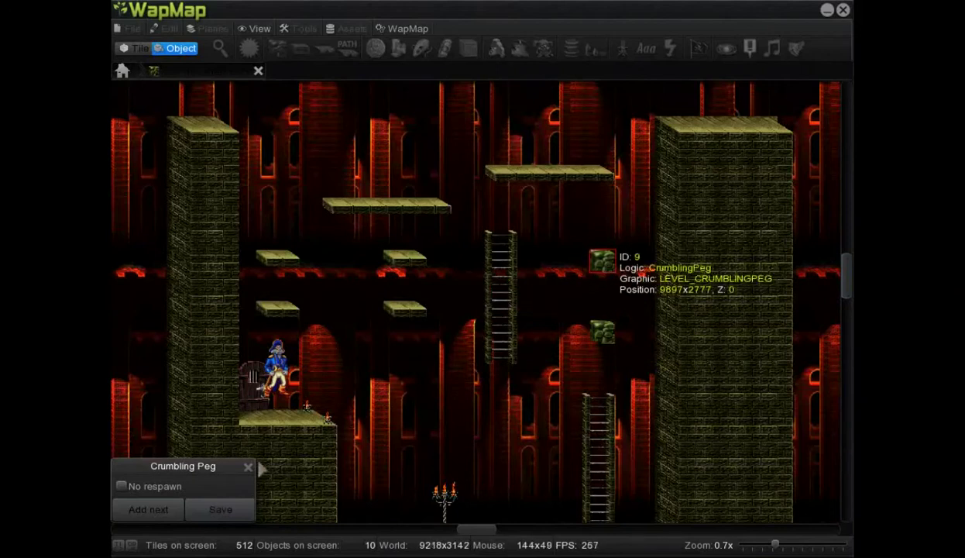
{"action": "left_click", "coordinate": [245, 504]}
Move the upper peg so it lines up with the one below.
{"action": "scroll", "coordinate": [738, 282], "scroll_direction": "up", "scroll_amount": 2}
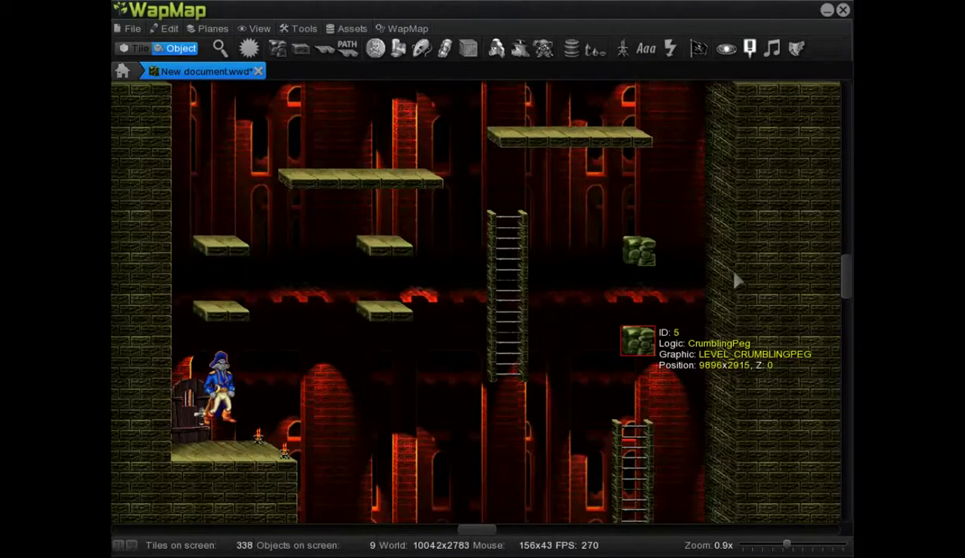
{"action": "right_click", "coordinate": [648, 246]}
{"action": "left_click", "coordinate": [659, 250]}
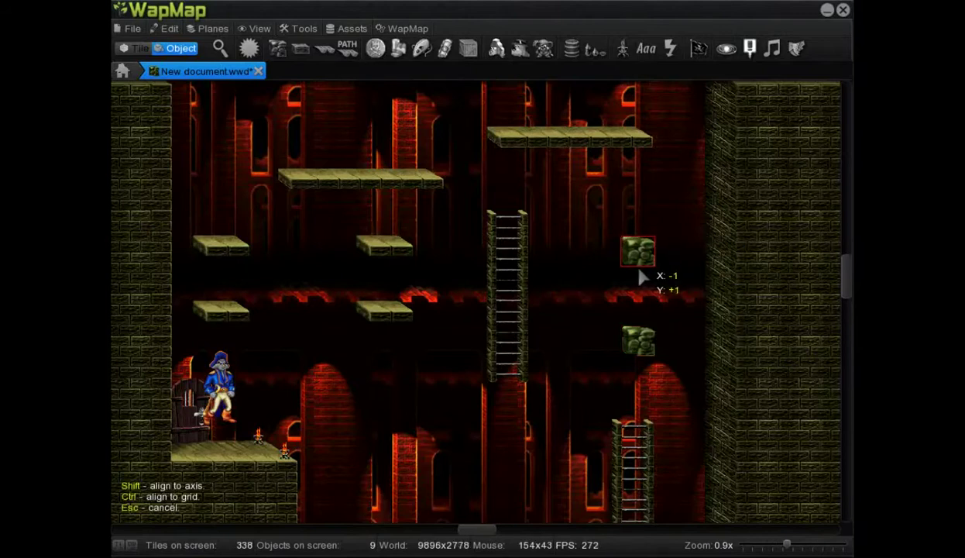
{"action": "left_click", "coordinate": [643, 277]}
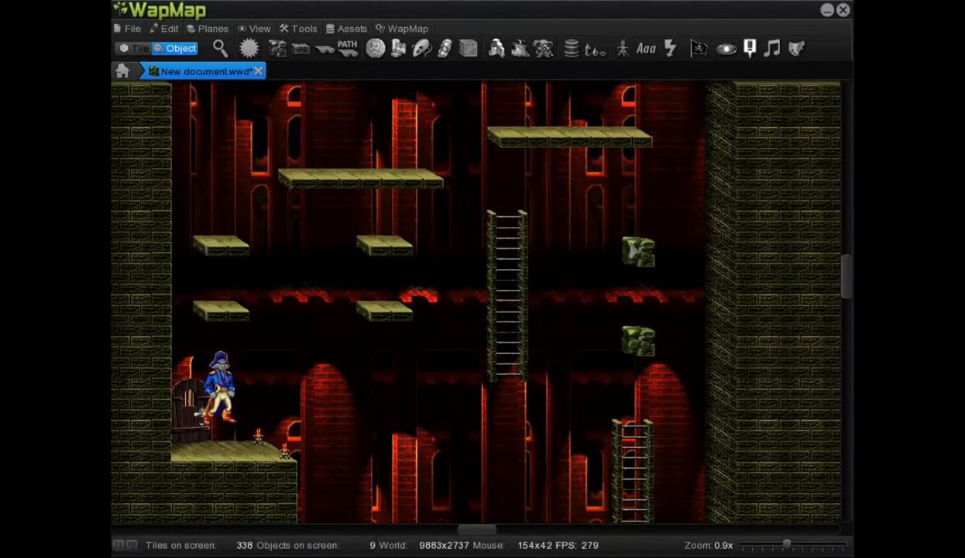
{"action": "scroll", "coordinate": [711, 197], "scroll_direction": "down", "scroll_amount": 1}
{"action": "scroll", "coordinate": [523, 89], "scroll_direction": "up", "scroll_amount": 1}
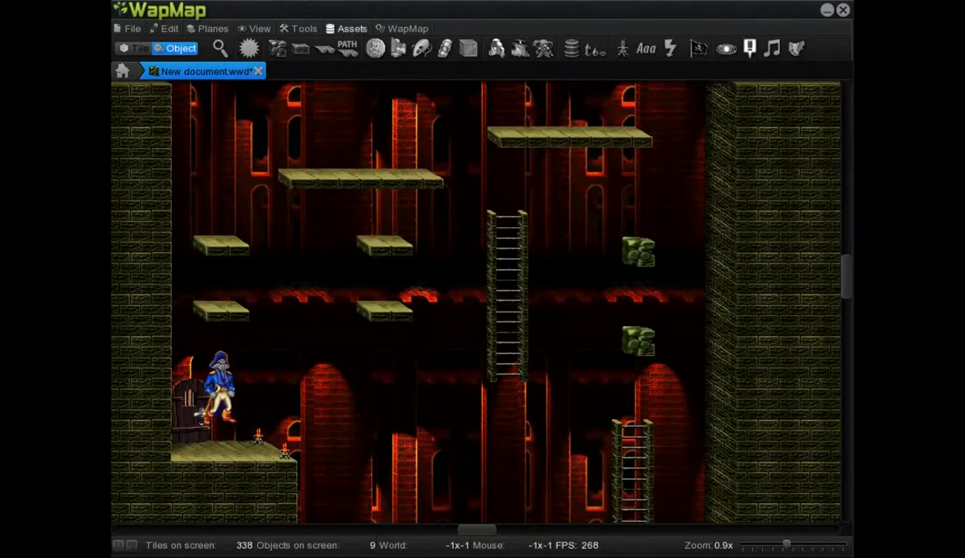
Add glittering green ring treasures above the upper and lower crumbling pegs.
{"action": "left_click", "coordinate": [374, 48]}
{"action": "left_click_drag", "start_coordinate": [475, 301], "coordinate": [637, 223]}
{"action": "left_click", "coordinate": [196, 185]}
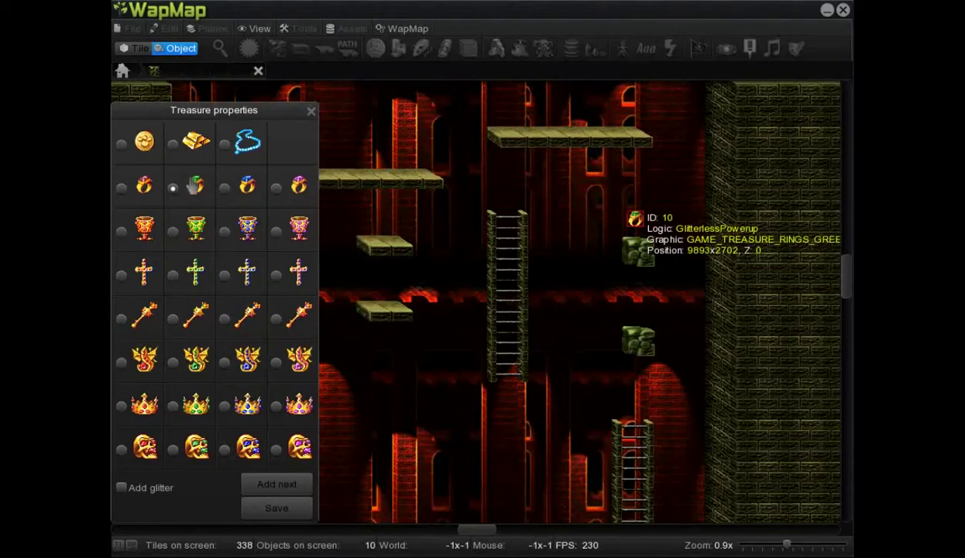
{"action": "left_click", "coordinate": [123, 489]}
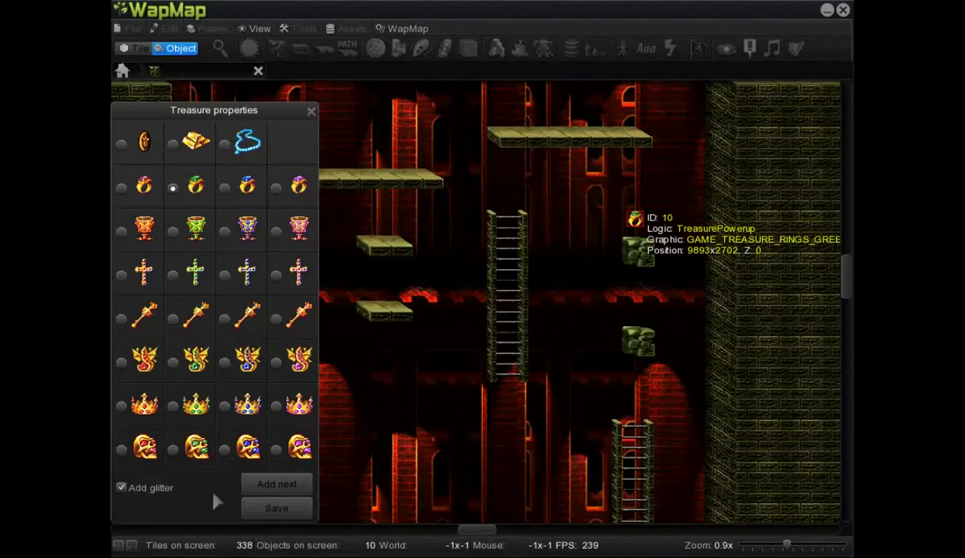
{"action": "left_click", "coordinate": [277, 484]}
{"action": "left_click_drag", "start_coordinate": [488, 297], "coordinate": [643, 309]}
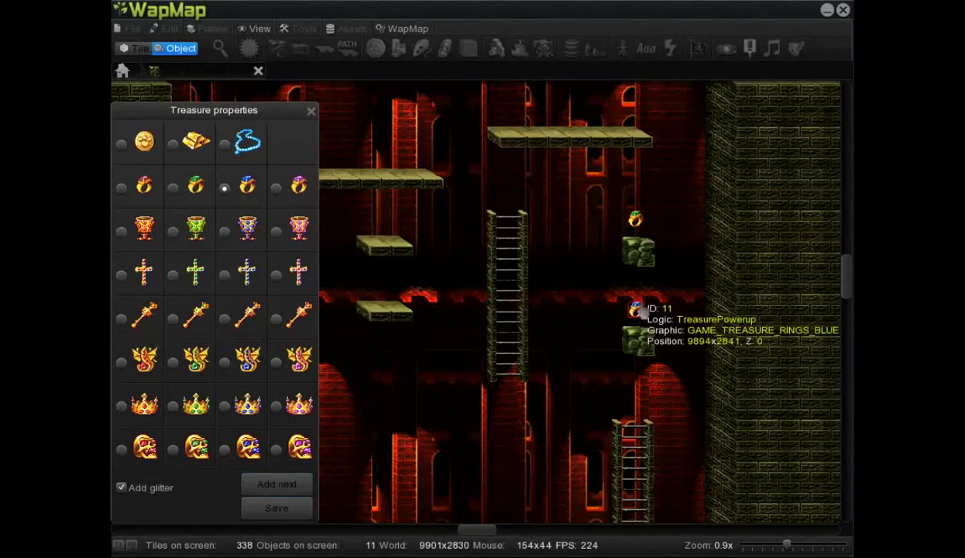
{"action": "left_click", "coordinate": [279, 507]}
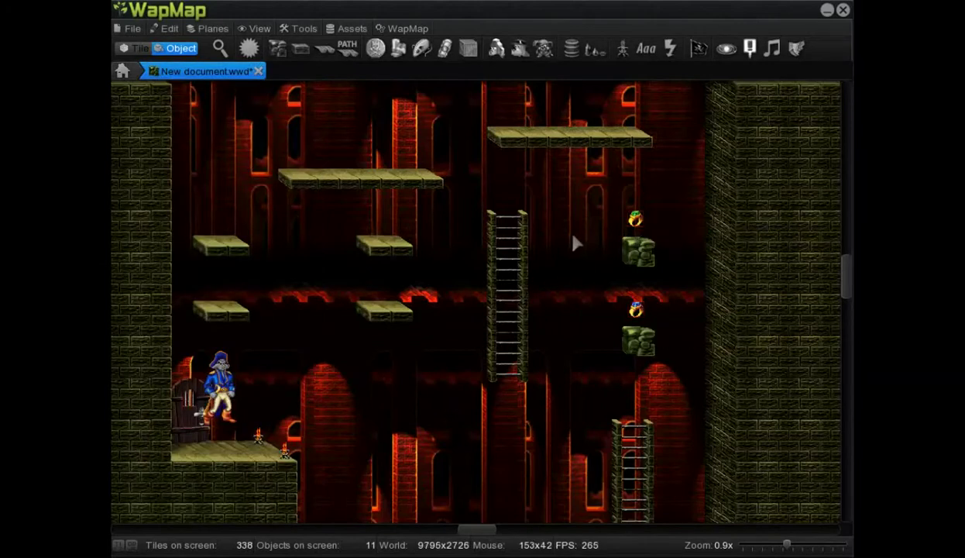
{"action": "scroll", "coordinate": [555, 224], "scroll_direction": "down", "scroll_amount": 1}
Stack gold coin treasures on the central ladder and save them.
{"action": "double_click", "coordinate": [475, 300]}
{"action": "left_click_drag", "start_coordinate": [474, 301], "coordinate": [503, 261]}
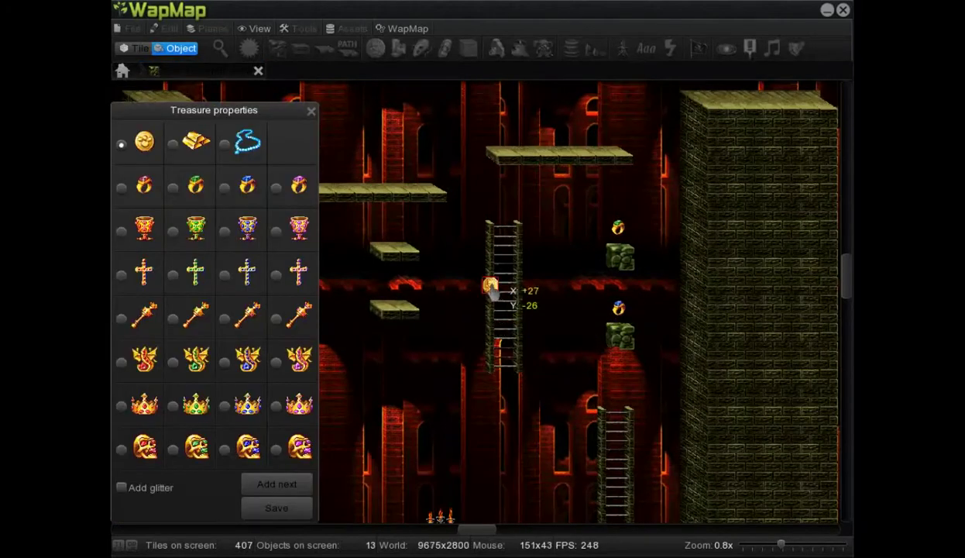
{"action": "left_click", "coordinate": [283, 486]}
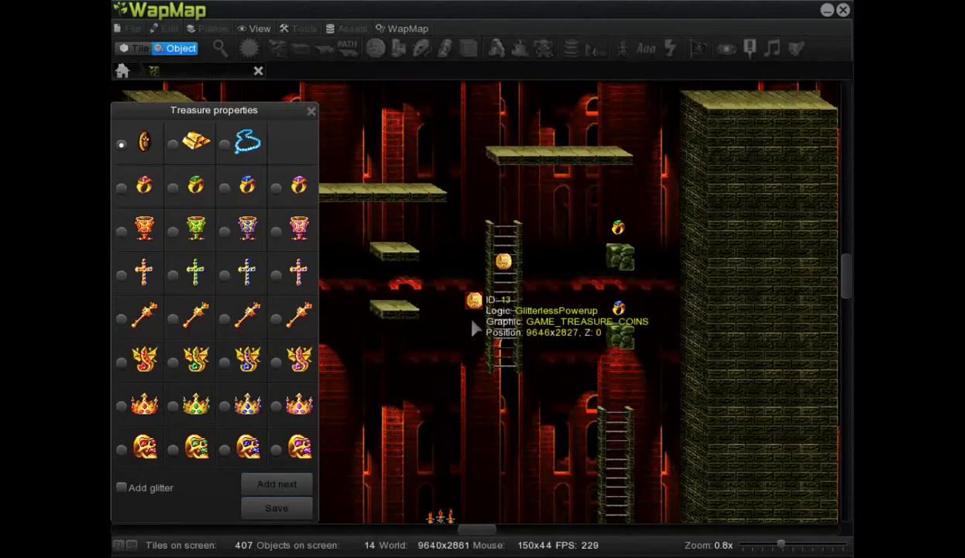
{"action": "left_click", "coordinate": [504, 298]}
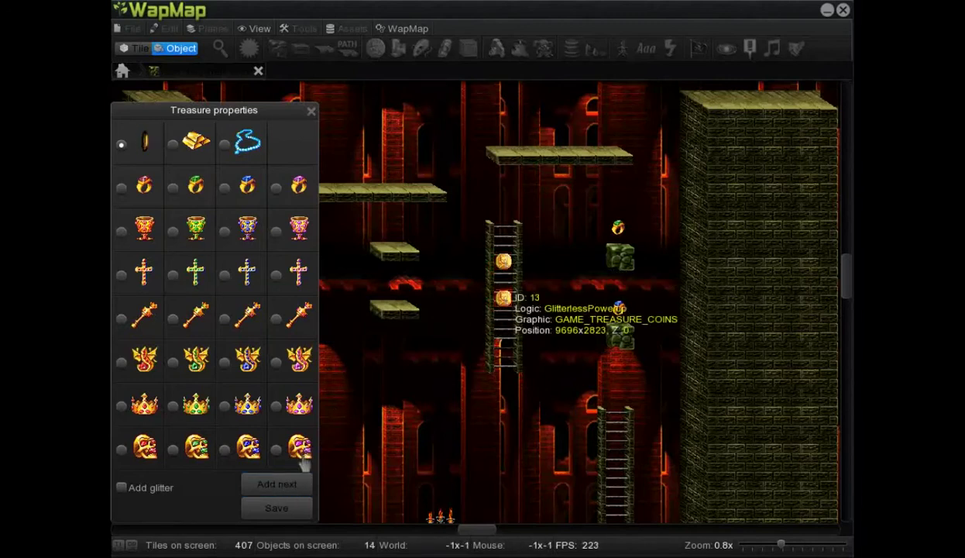
{"action": "left_click_drag", "start_coordinate": [474, 309], "coordinate": [504, 353]}
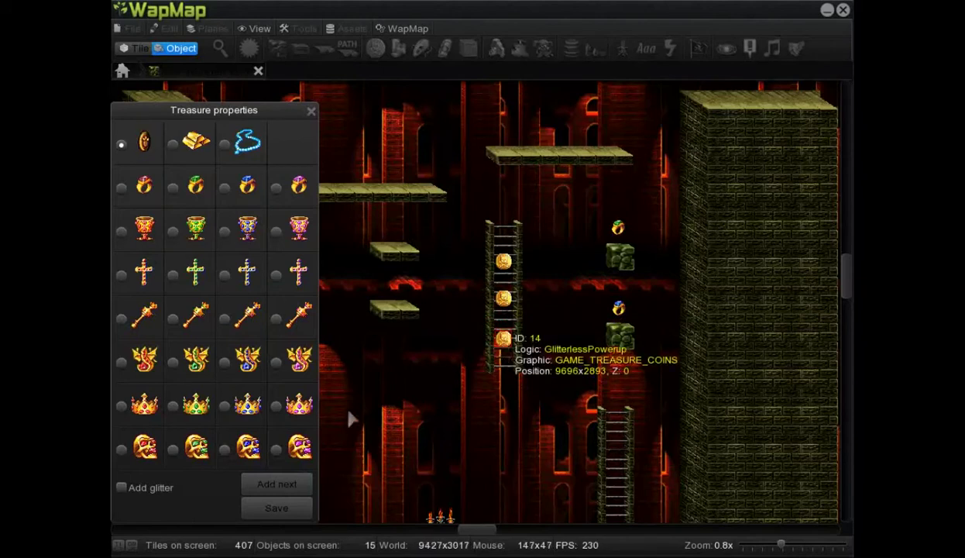
{"action": "left_click", "coordinate": [298, 509]}
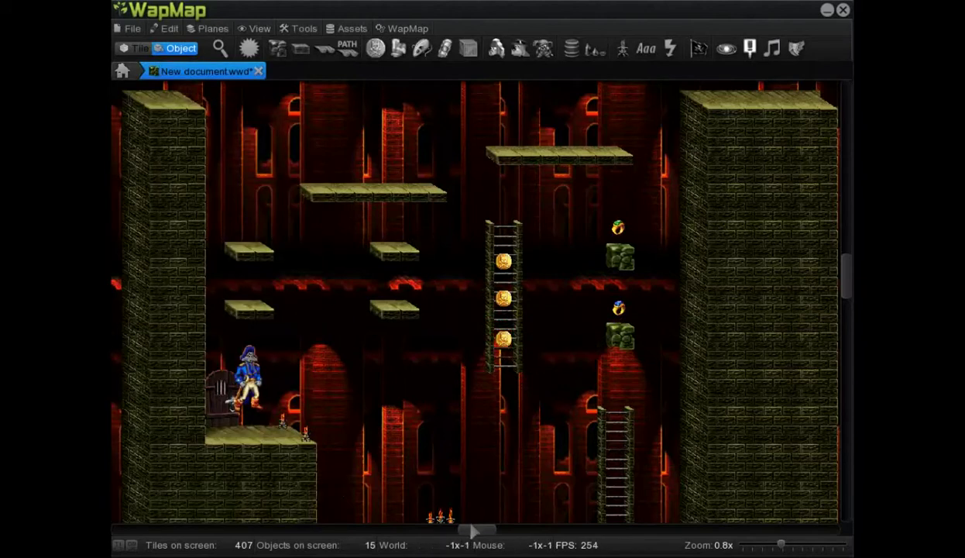
Place an Officer on the central platform with a patrol area and coin, gold bar, coin treasures.
{"action": "scroll", "coordinate": [532, 259], "scroll_direction": "up", "scroll_amount": 3}
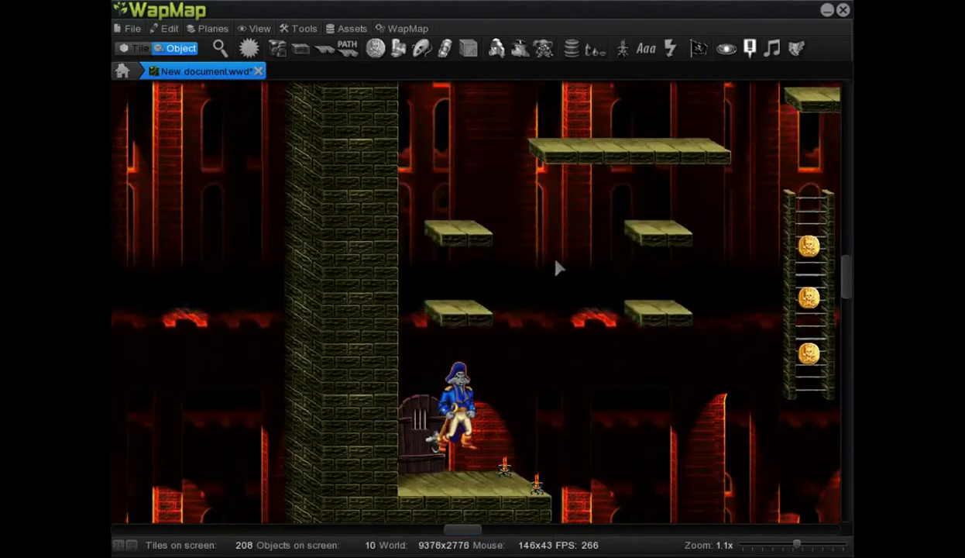
{"action": "scroll", "coordinate": [537, 87], "scroll_direction": "down", "scroll_amount": 1}
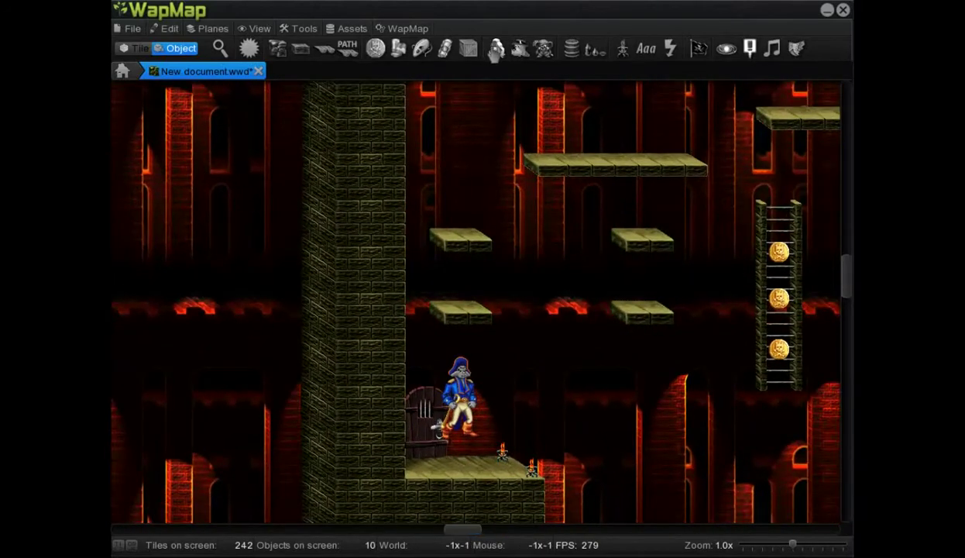
{"action": "left_click", "coordinate": [496, 48]}
{"action": "scroll", "coordinate": [651, 136], "scroll_direction": "down", "scroll_amount": 2}
{"action": "scroll", "coordinate": [552, 203], "scroll_direction": "down", "scroll_amount": 2}
{"action": "left_click", "coordinate": [556, 190]}
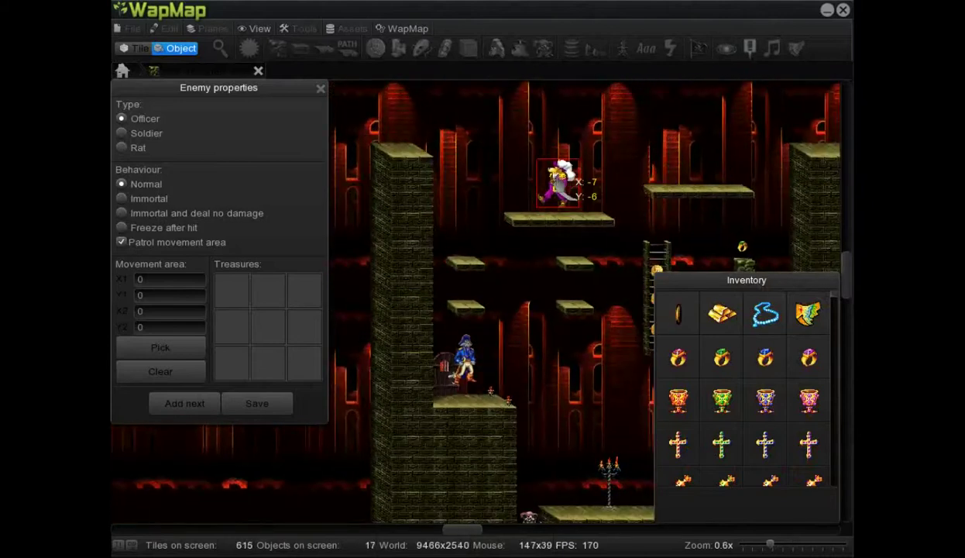
{"action": "left_click", "coordinate": [186, 351]}
{"action": "left_click_drag", "start_coordinate": [528, 118], "coordinate": [590, 271]}
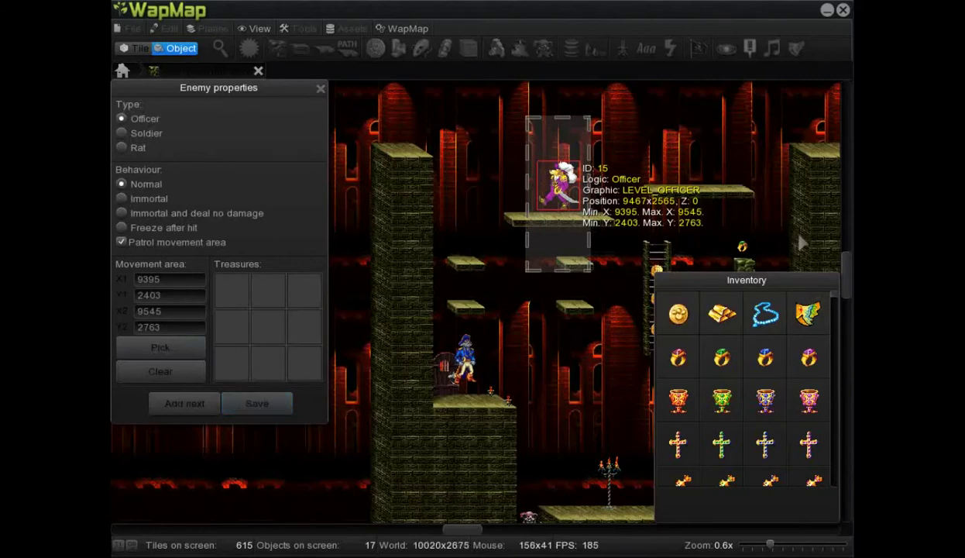
{"action": "left_click_drag", "start_coordinate": [678, 313], "coordinate": [231, 291]}
{"action": "left_click", "coordinate": [722, 313]}
{"action": "left_click_drag", "start_coordinate": [673, 313], "coordinate": [299, 302]}
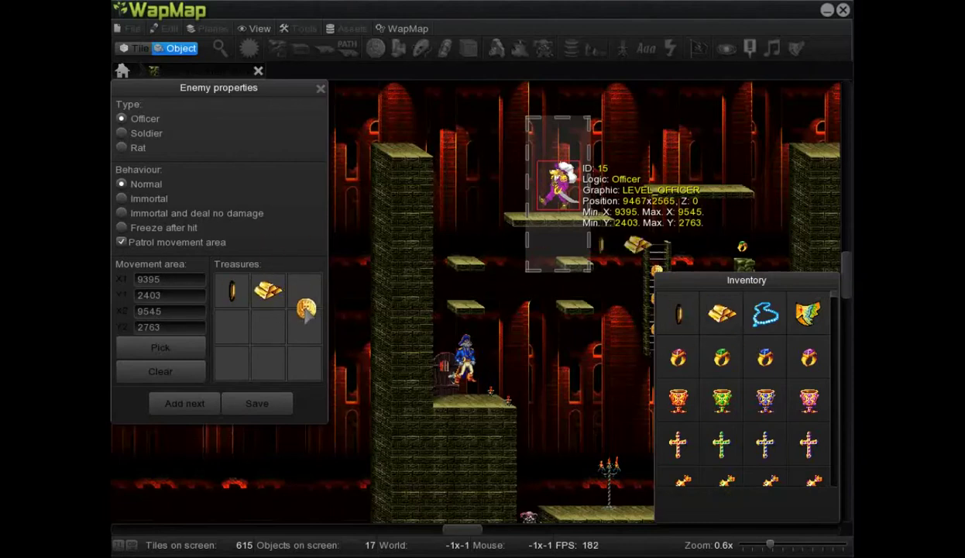
Add a Soldier on the upper-right ledge with chalice and gold cross treasures and a patrol area.
{"action": "left_click", "coordinate": [190, 403]}
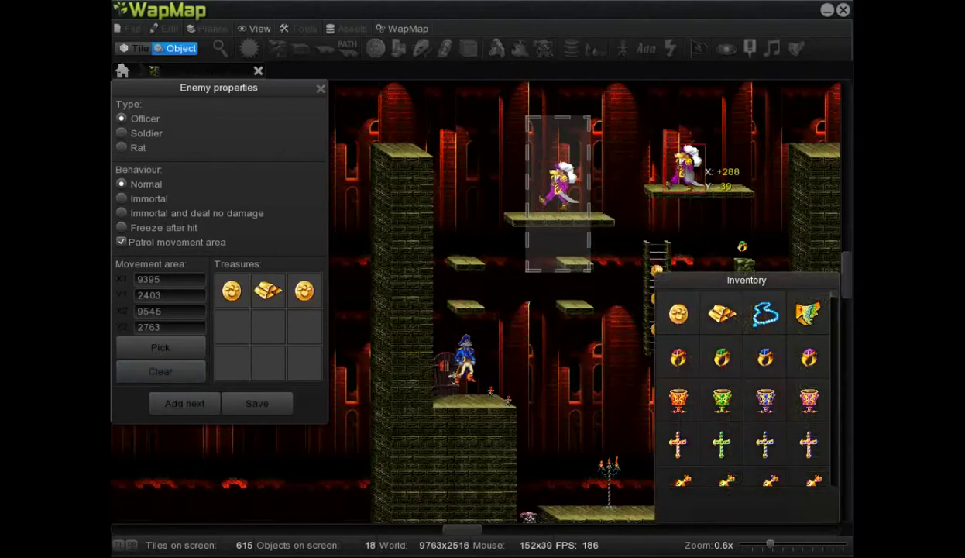
{"action": "left_click", "coordinate": [122, 135]}
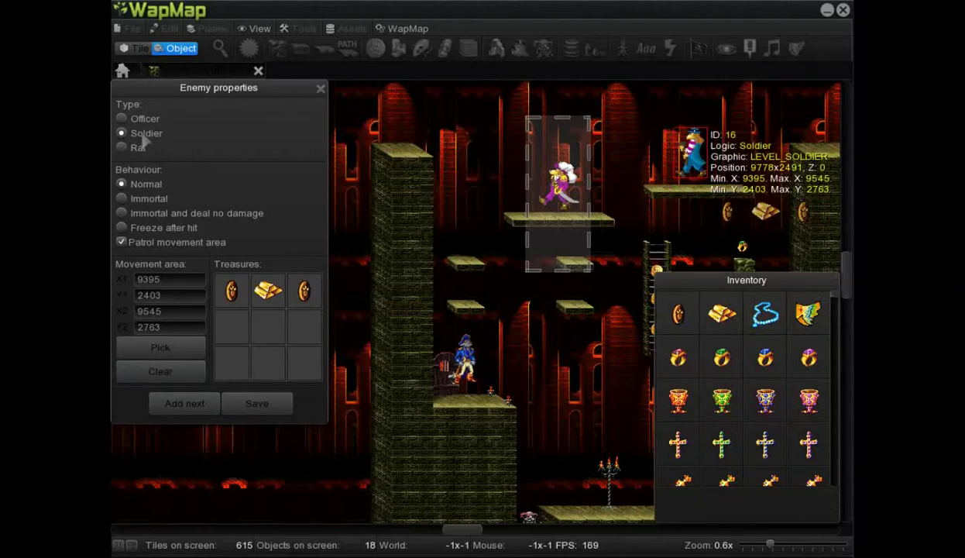
{"action": "mouse_move", "coordinate": [722, 400]}
{"action": "left_mouse_down"}
{"action": "mouse_move", "coordinate": [254, 287]}
{"action": "mouse_move", "coordinate": [232, 290]}
{"action": "left_mouse_up"}
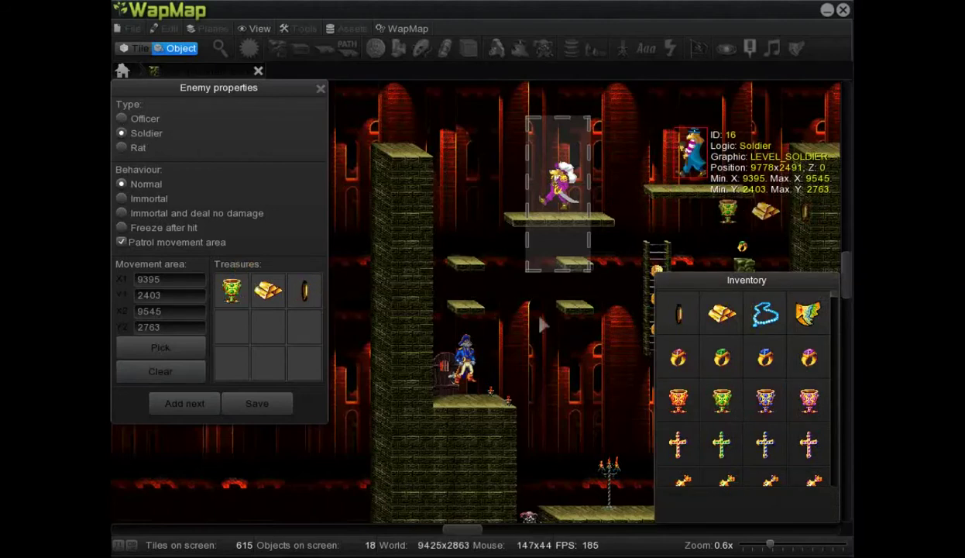
{"action": "left_click_drag", "start_coordinate": [678, 444], "coordinate": [306, 288]}
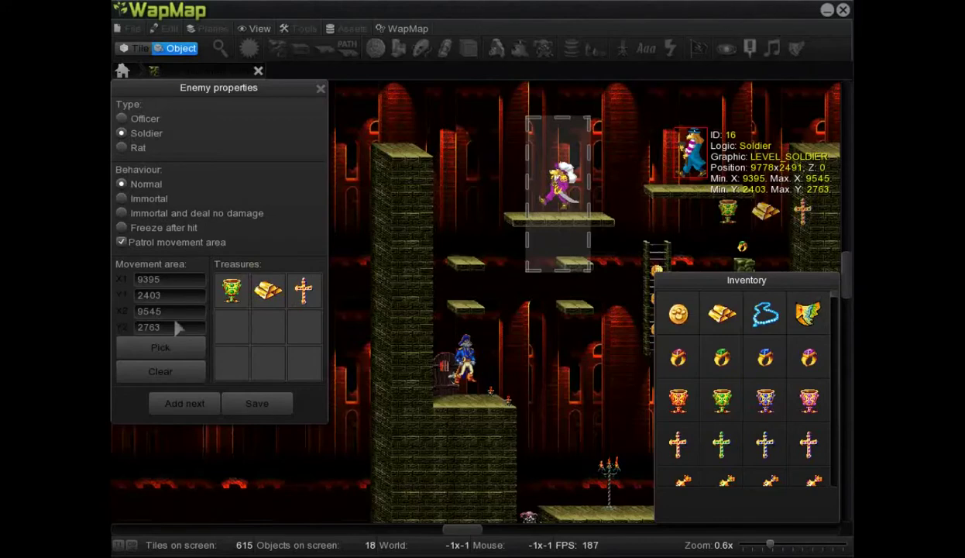
{"action": "left_click", "coordinate": [183, 346]}
{"action": "left_click_drag", "start_coordinate": [664, 95], "coordinate": [737, 242]}
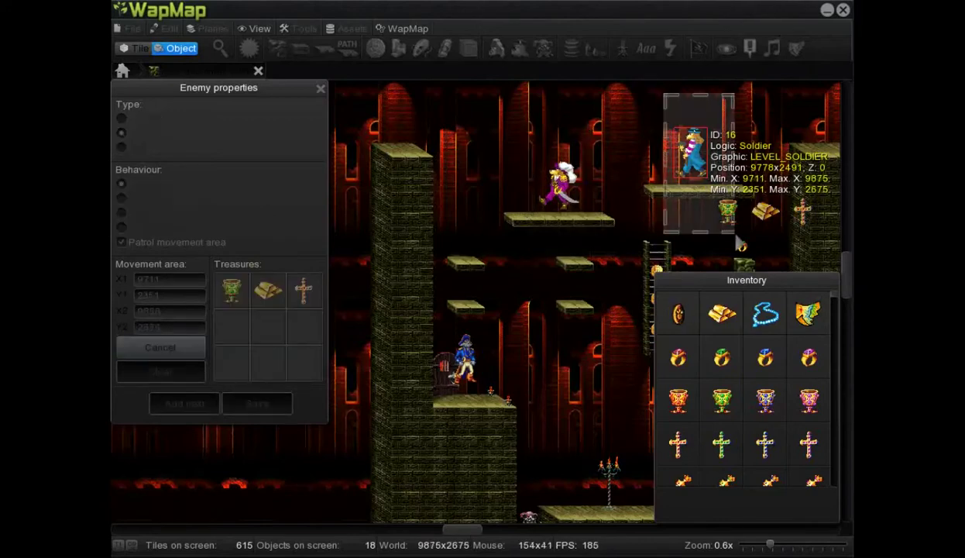
{"action": "left_click", "coordinate": [262, 405]}
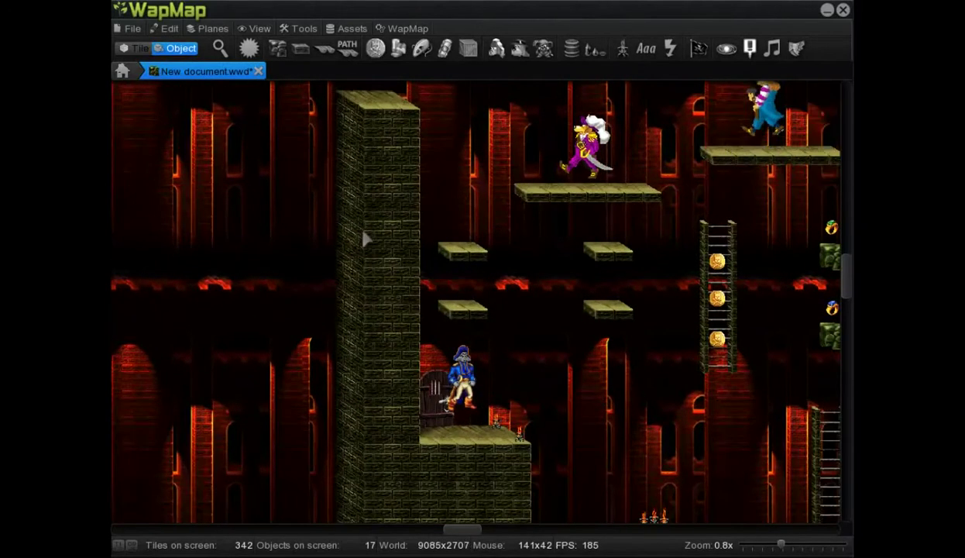
Bring the right tower into view and pick the Wall brush in Tile mode.
{"action": "scroll", "coordinate": [367, 236], "scroll_direction": "up", "scroll_amount": 2}
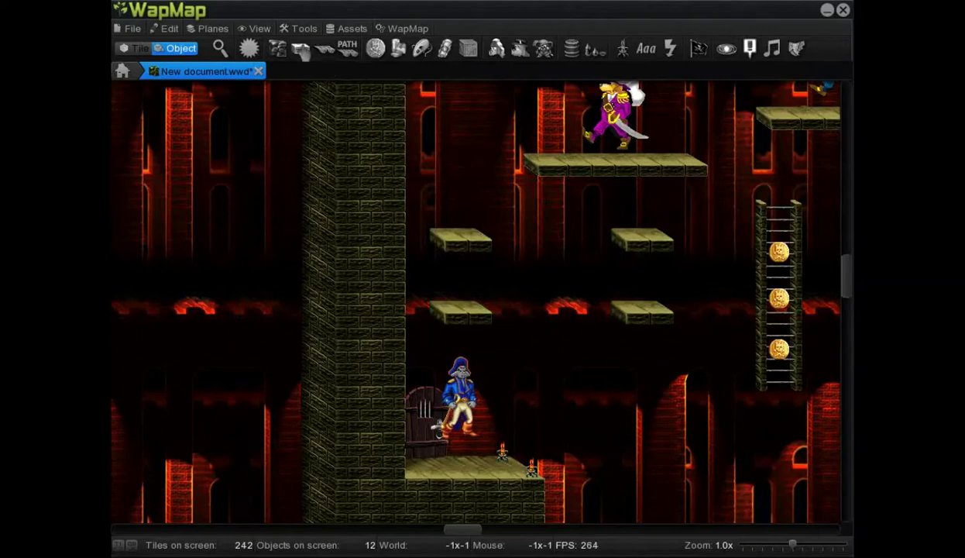
{"action": "scroll", "coordinate": [513, 209], "scroll_direction": "down", "scroll_amount": 2}
{"action": "scroll", "coordinate": [552, 205], "scroll_direction": "down", "scroll_amount": 3}
{"action": "scroll", "coordinate": [552, 206], "scroll_direction": "down", "scroll_amount": 1}
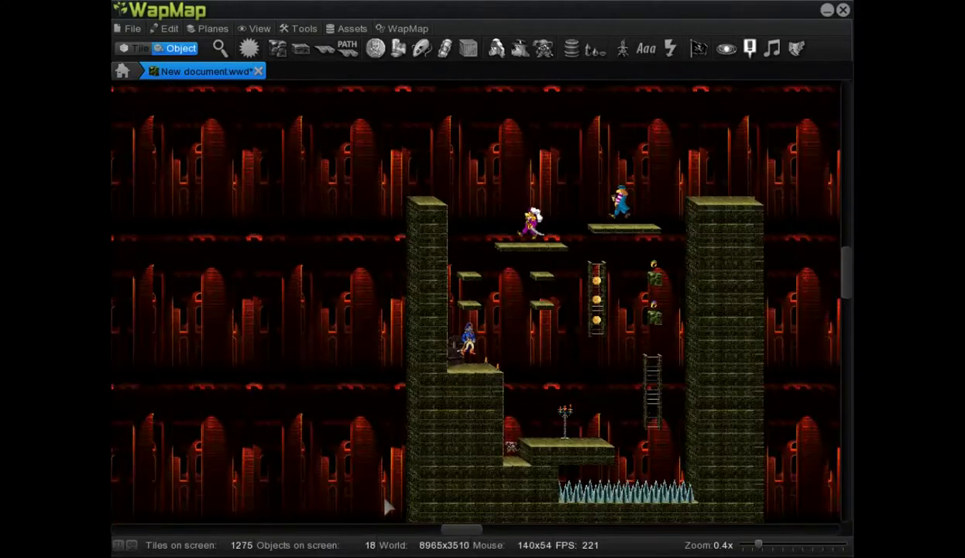
{"action": "left_click_drag", "start_coordinate": [473, 533], "coordinate": [492, 533]}
{"action": "scroll", "coordinate": [681, 243], "scroll_direction": "up", "scroll_amount": 1}
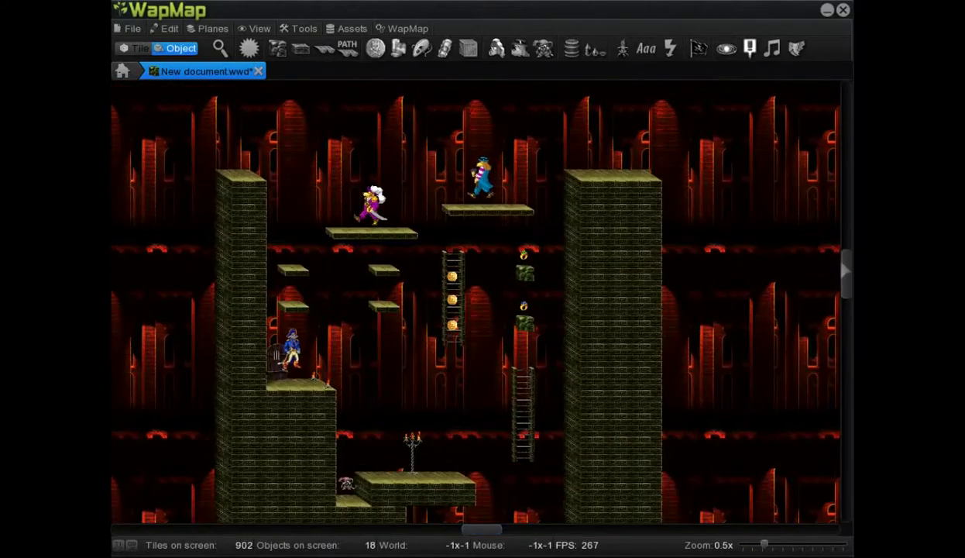
{"action": "left_click_drag", "start_coordinate": [844, 270], "coordinate": [844, 250]}
{"action": "scroll", "coordinate": [674, 316], "scroll_direction": "up", "scroll_amount": 2}
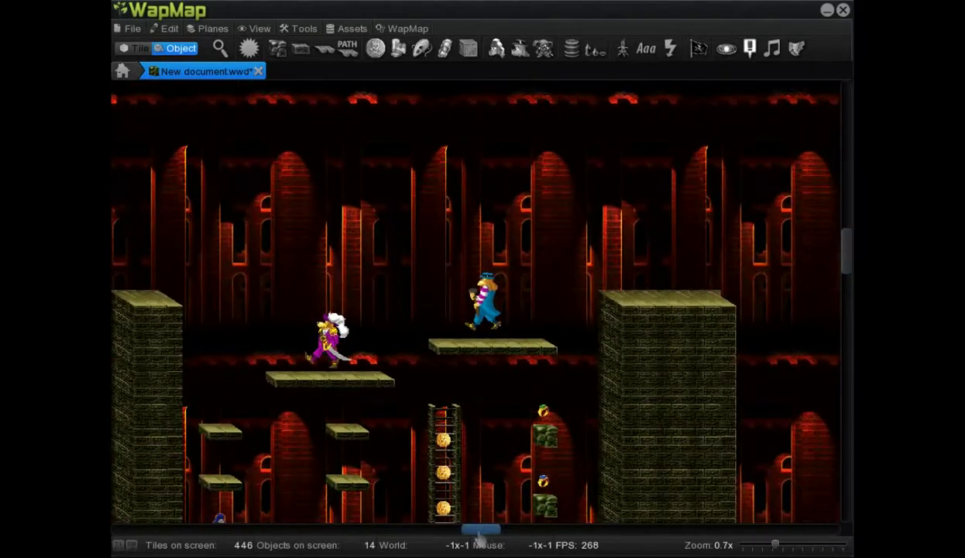
{"action": "left_click_drag", "start_coordinate": [479, 533], "coordinate": [493, 533]}
{"action": "left_click", "coordinate": [136, 48]}
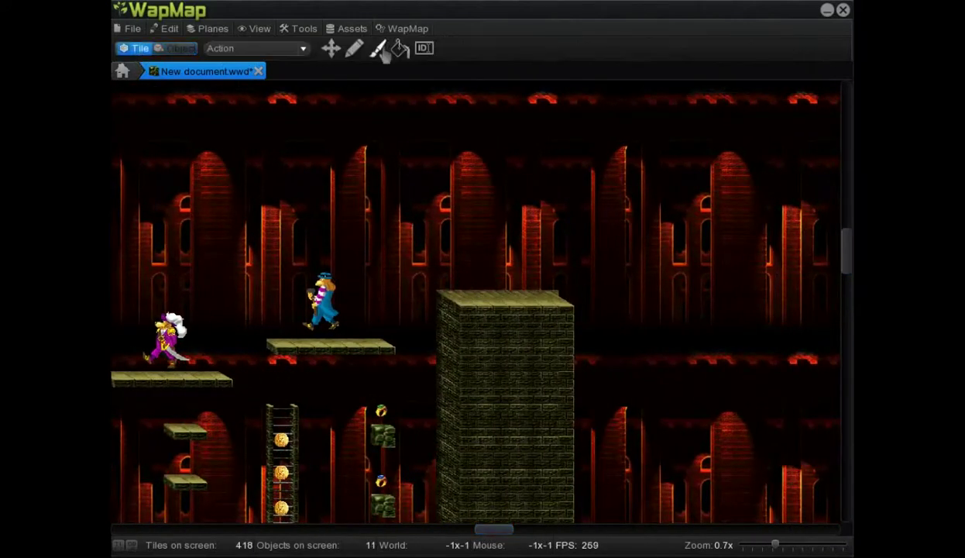
{"action": "left_click", "coordinate": [353, 48]}
{"action": "left_click", "coordinate": [207, 112]}
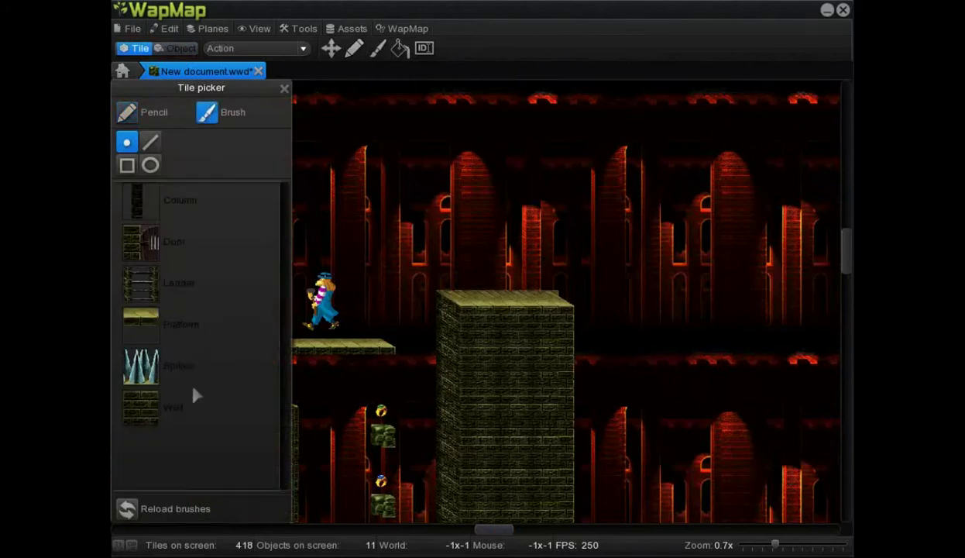
{"action": "left_click", "coordinate": [144, 429]}
Paint a tall wall column above the right tower, widening its top with notched blocks.
{"action": "mouse_move", "coordinate": [548, 310]}
{"action": "left_mouse_down"}
{"action": "mouse_move", "coordinate": [554, 210]}
{"action": "mouse_move", "coordinate": [419, 122]}
{"action": "left_mouse_up"}
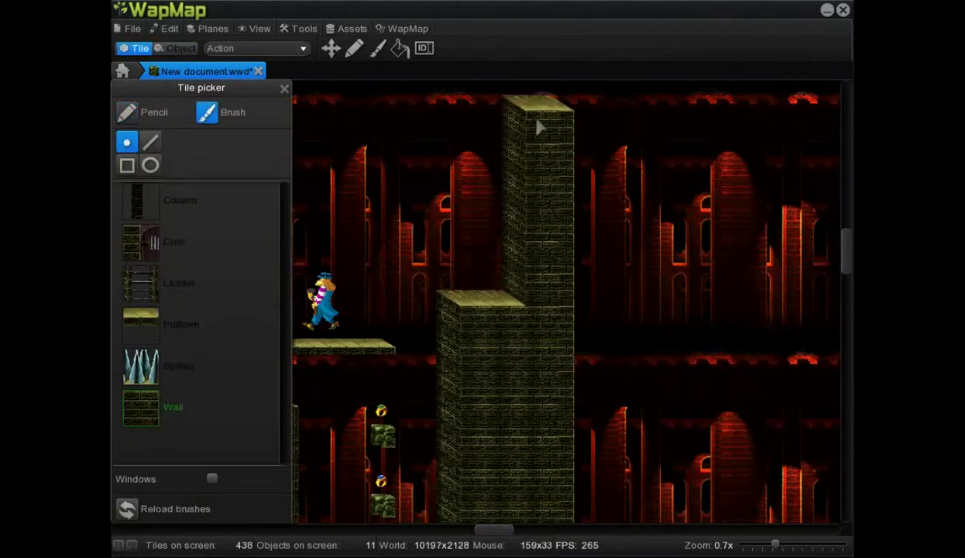
{"action": "scroll", "coordinate": [427, 122], "scroll_direction": "down", "scroll_amount": 2}
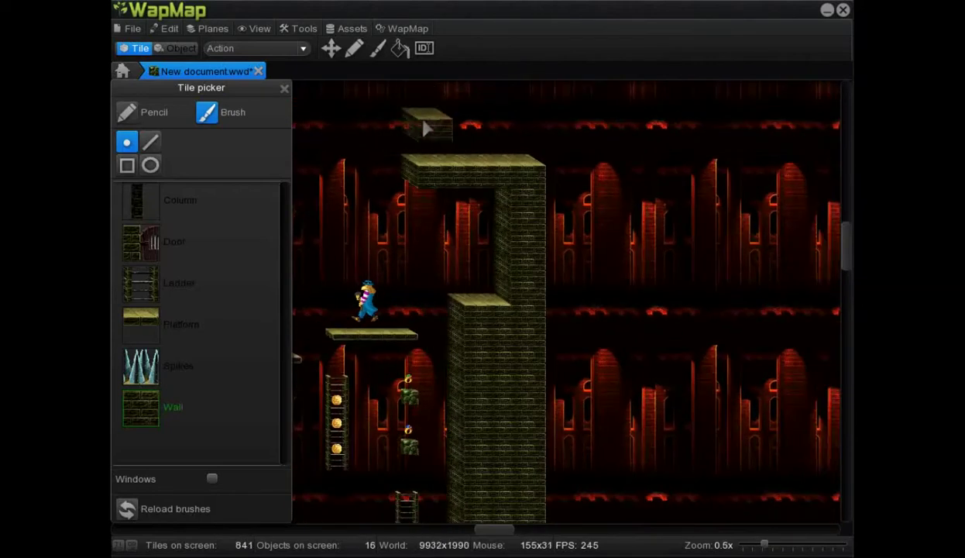
{"action": "mouse_move", "coordinate": [427, 121]}
{"action": "left_mouse_down"}
{"action": "mouse_move", "coordinate": [436, 138]}
{"action": "mouse_move", "coordinate": [484, 155]}
{"action": "mouse_move", "coordinate": [532, 206]}
{"action": "mouse_move", "coordinate": [558, 158]}
{"action": "left_mouse_up"}
{"action": "scroll", "coordinate": [436, 138], "scroll_direction": "down", "scroll_amount": 1}
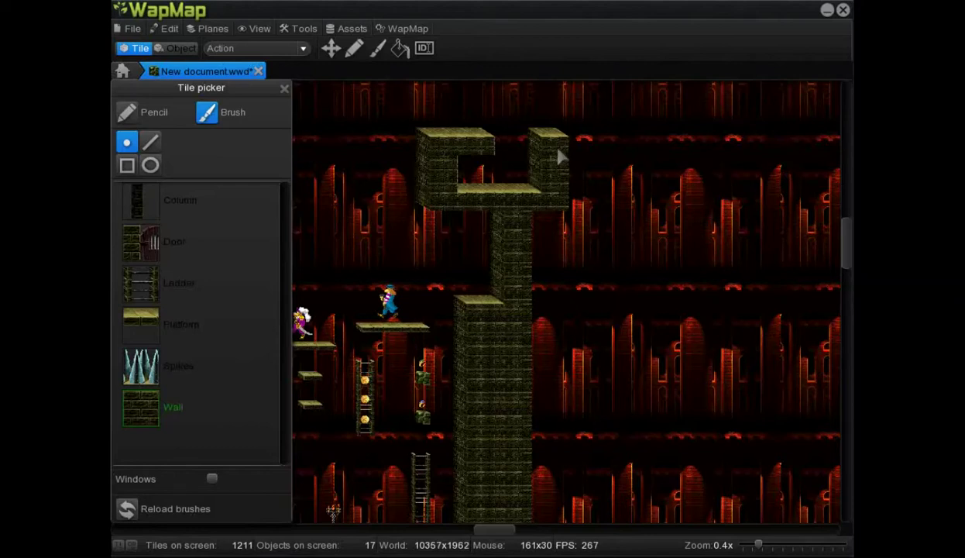
{"action": "mouse_move", "coordinate": [557, 158]}
{"action": "left_mouse_down"}
{"action": "mouse_move", "coordinate": [570, 150]}
{"action": "mouse_move", "coordinate": [576, 193]}
{"action": "mouse_move", "coordinate": [524, 194]}
{"action": "mouse_move", "coordinate": [577, 135]}
{"action": "mouse_move", "coordinate": [575, 193]}
{"action": "left_mouse_up"}
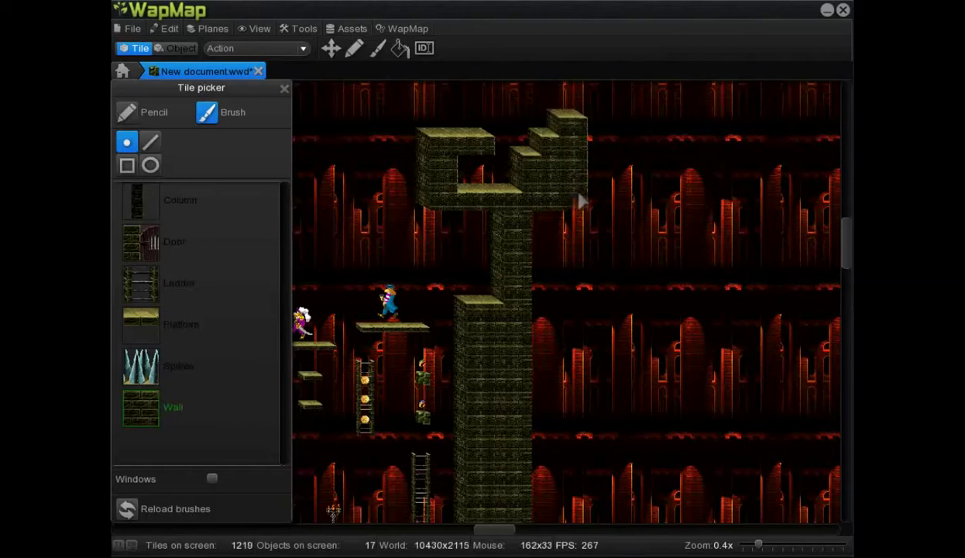
{"action": "left_click_drag", "start_coordinate": [463, 117], "coordinate": [470, 136]}
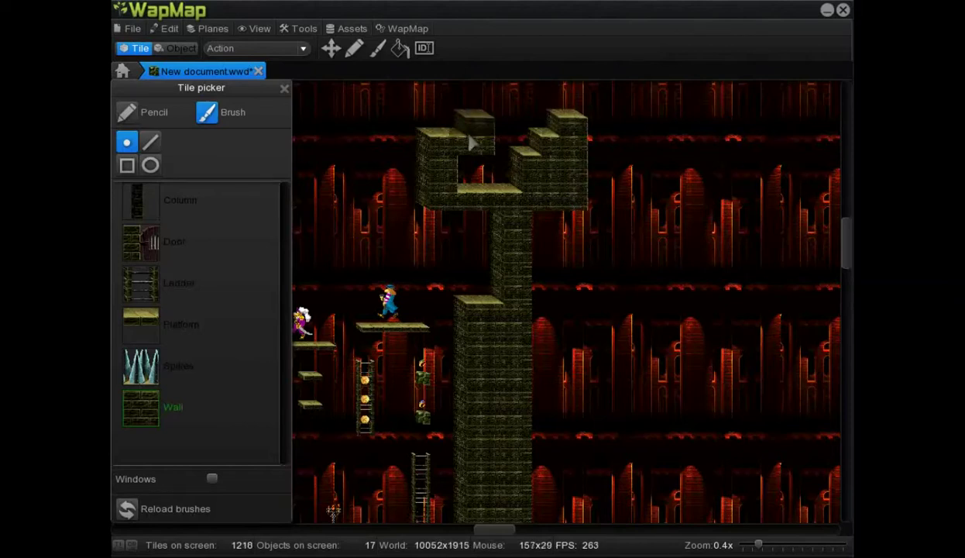
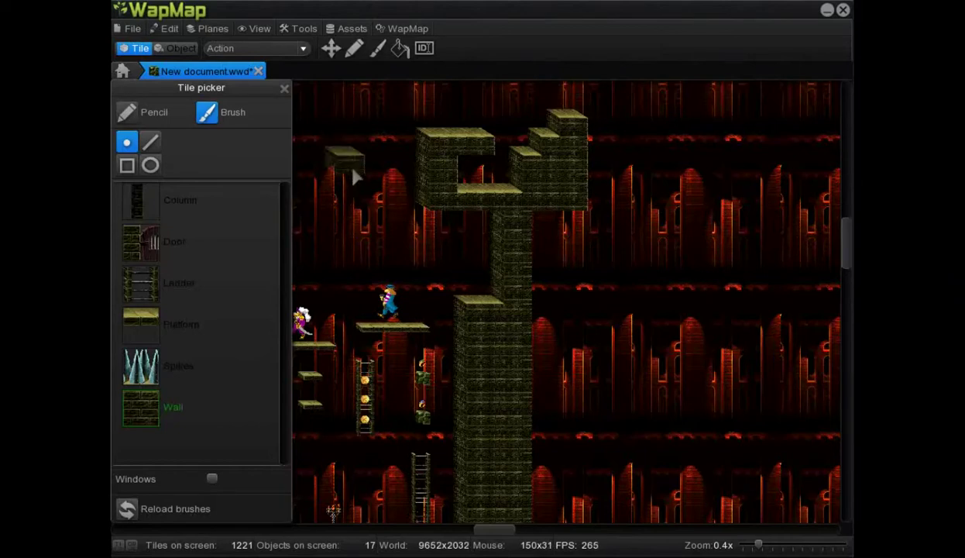
Paint a floating platform block to the left of the tower.
{"action": "left_click", "coordinate": [319, 166]}
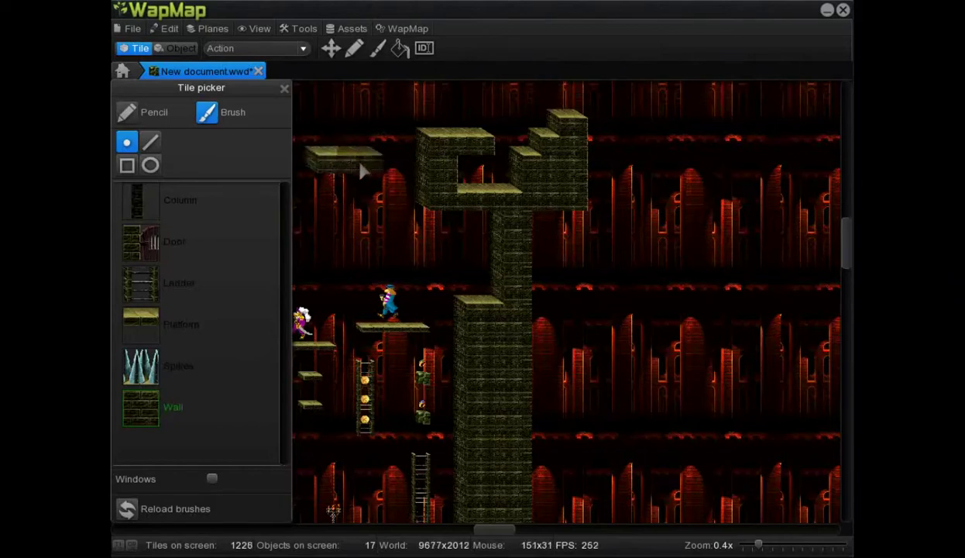
{"action": "left_click", "coordinate": [284, 88]}
{"action": "left_click_drag", "start_coordinate": [494, 529], "coordinate": [474, 533]}
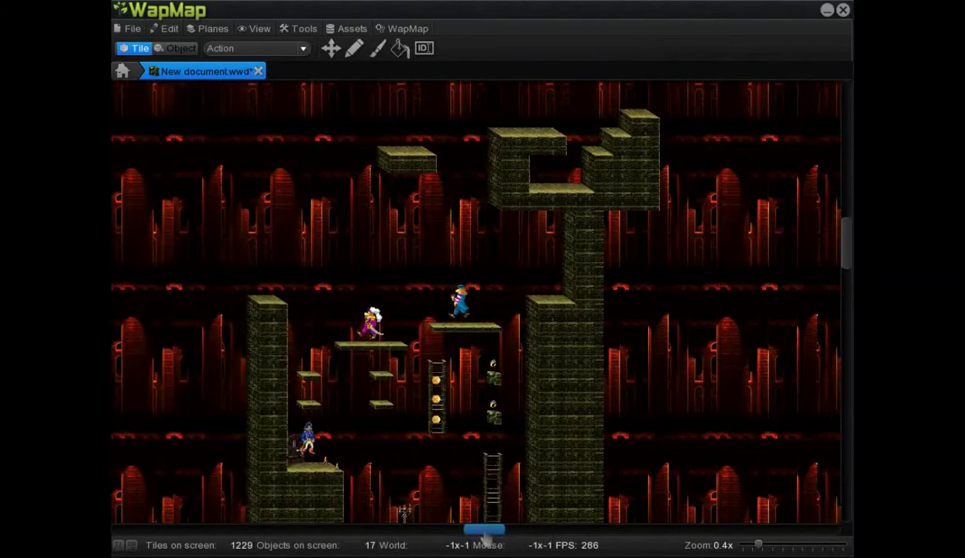
Paint Wall brush tiles in steps to raise a tall wall column above the platforms.
{"action": "left_click", "coordinate": [353, 48]}
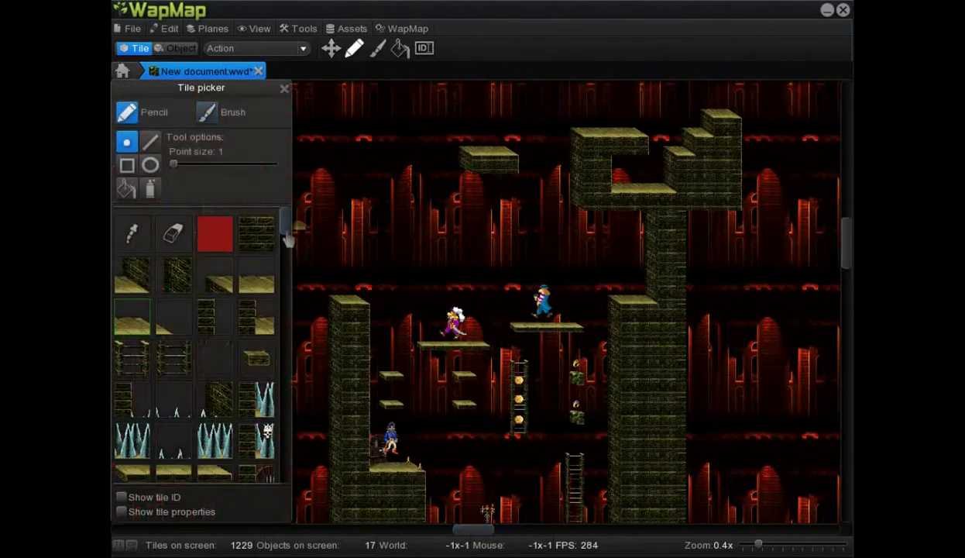
{"action": "left_click", "coordinate": [207, 112]}
{"action": "left_click", "coordinate": [149, 406]}
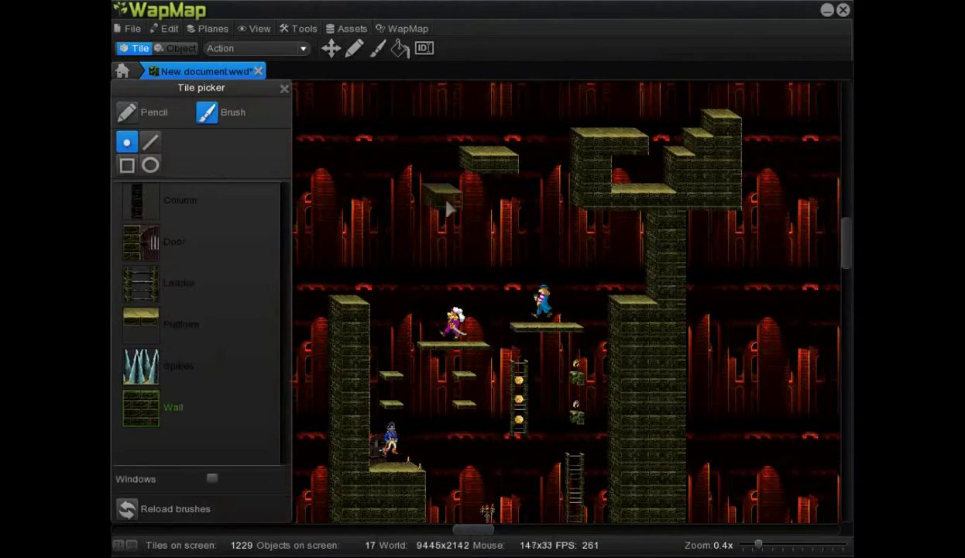
{"action": "mouse_move", "coordinate": [472, 169]}
{"action": "left_mouse_down"}
{"action": "mouse_move", "coordinate": [423, 131]}
{"action": "mouse_move", "coordinate": [391, 127]}
{"action": "mouse_move", "coordinate": [354, 213]}
{"action": "left_mouse_up"}
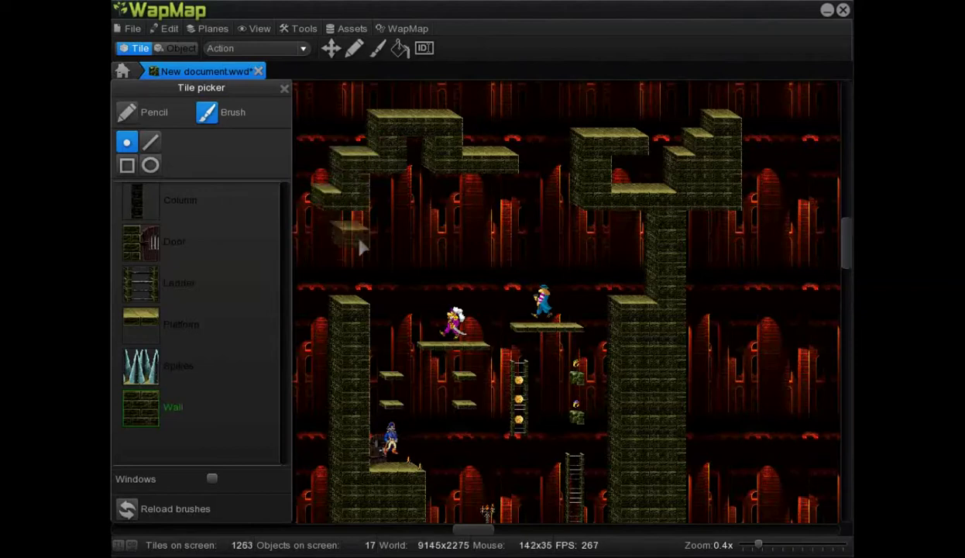
{"action": "left_click_drag", "start_coordinate": [470, 532], "coordinate": [450, 532]}
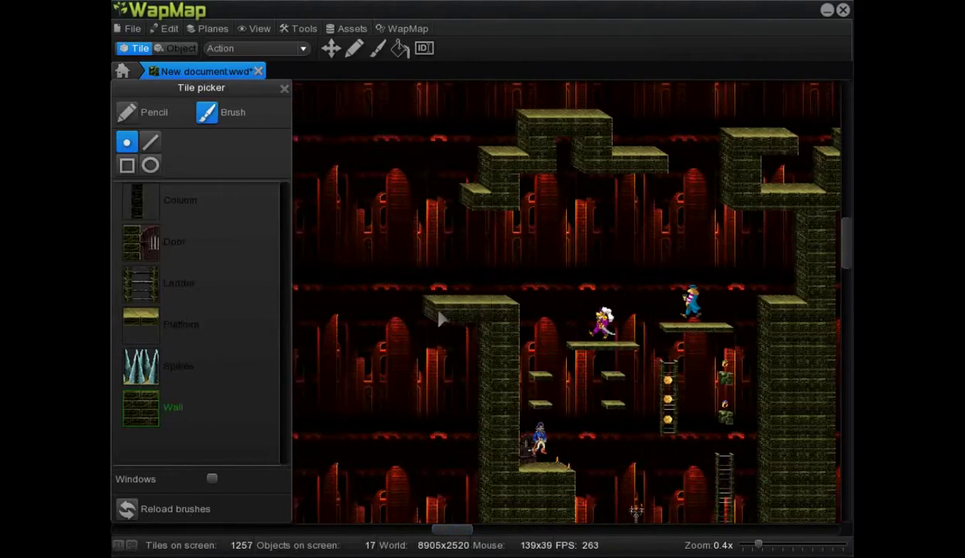
{"action": "mouse_move", "coordinate": [474, 316]}
{"action": "left_mouse_down"}
{"action": "mouse_move", "coordinate": [395, 222]}
{"action": "mouse_move", "coordinate": [396, 199]}
{"action": "left_mouse_up"}
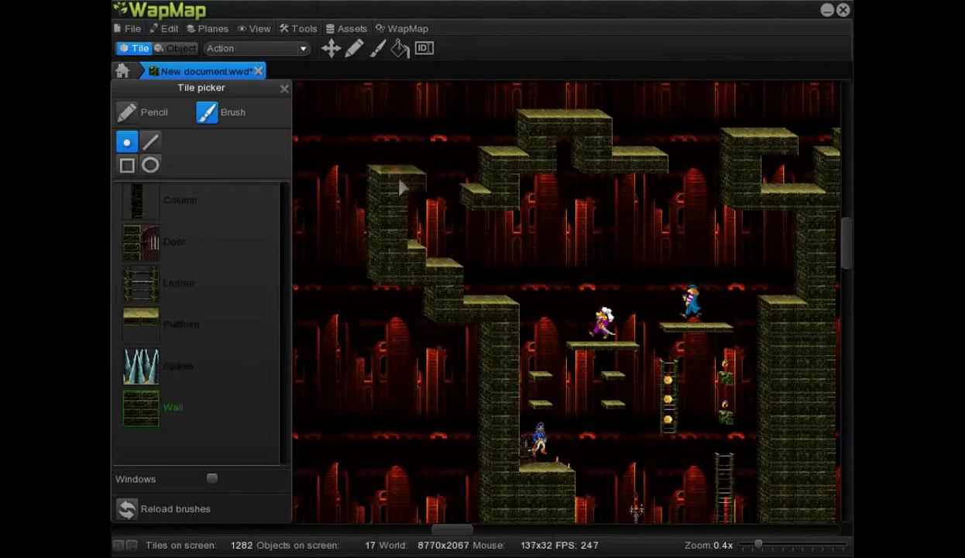
{"action": "mouse_move", "coordinate": [404, 186]}
{"action": "left_mouse_down"}
{"action": "mouse_move", "coordinate": [391, 166]}
{"action": "mouse_move", "coordinate": [392, 117]}
{"action": "left_mouse_up"}
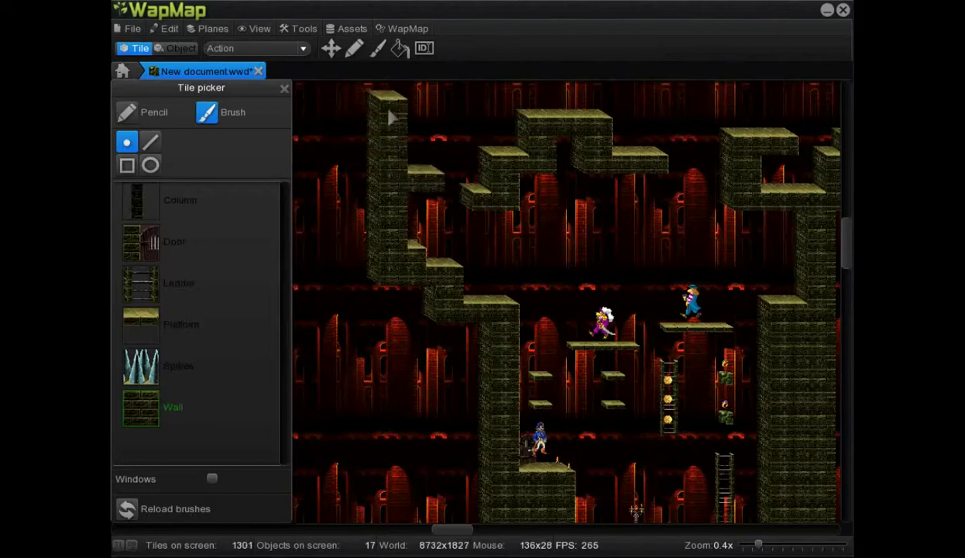
Fill the gap in the tower's upper ledge with a single ledge tile.
{"action": "left_click", "coordinate": [284, 86]}
{"action": "scroll", "coordinate": [308, 165], "scroll_direction": "up", "scroll_amount": 4}
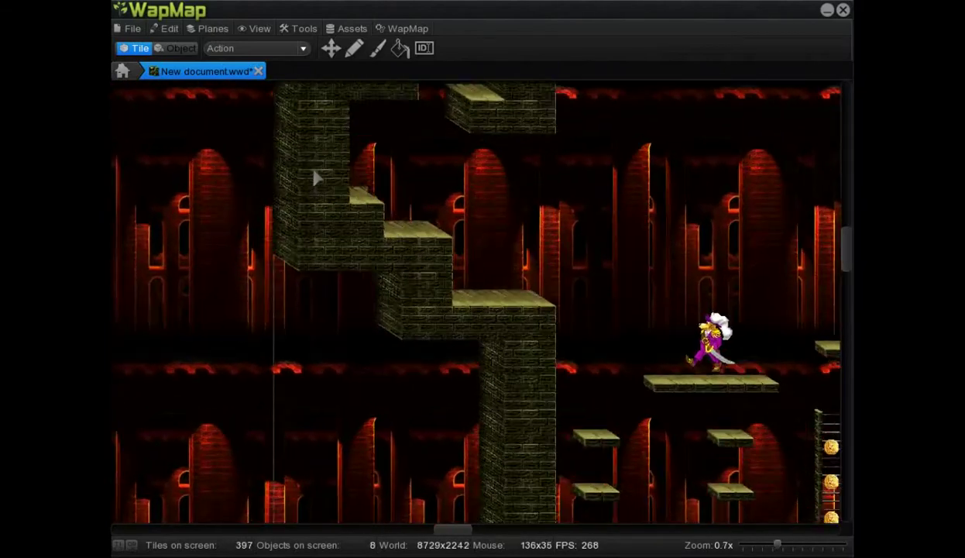
{"action": "left_click", "coordinate": [354, 48]}
{"action": "scroll", "coordinate": [385, 209], "scroll_direction": "down", "scroll_amount": 1}
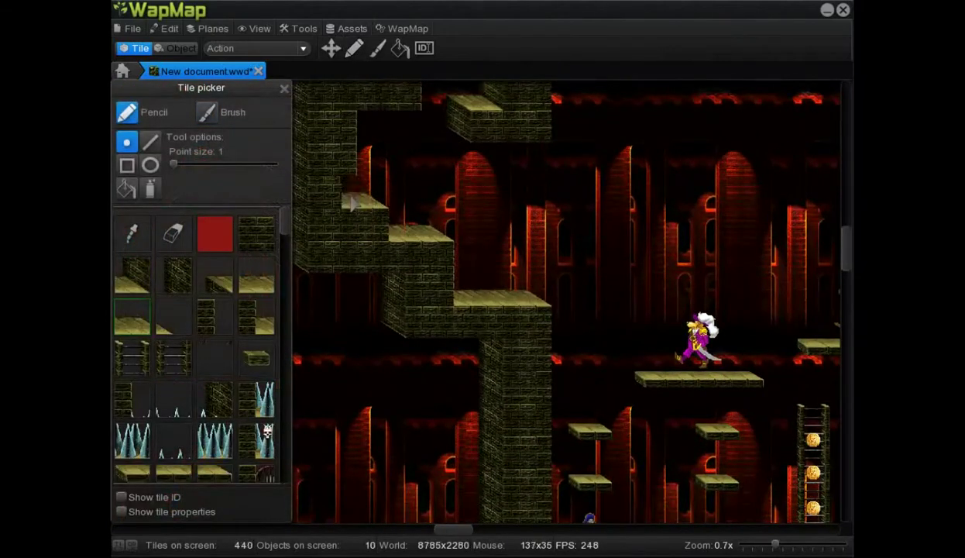
{"action": "left_click", "coordinate": [263, 322]}
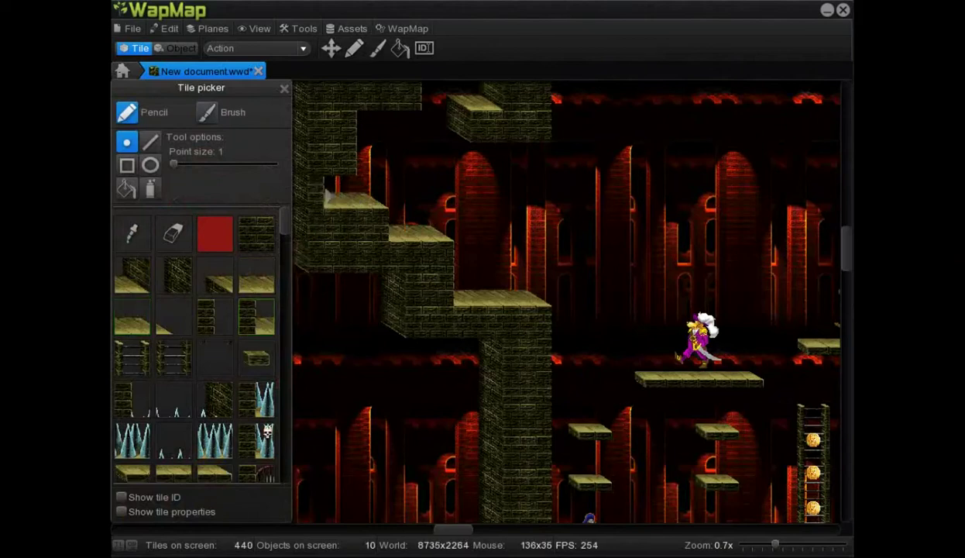
{"action": "left_click", "coordinate": [283, 89]}
Switch WapMap from tile editing to object editing mode.
{"action": "scroll", "coordinate": [303, 161], "scroll_direction": "down", "scroll_amount": 1}
{"action": "scroll", "coordinate": [305, 157], "scroll_direction": "down", "scroll_amount": 2}
{"action": "scroll", "coordinate": [425, 175], "scroll_direction": "up", "scroll_amount": 1}
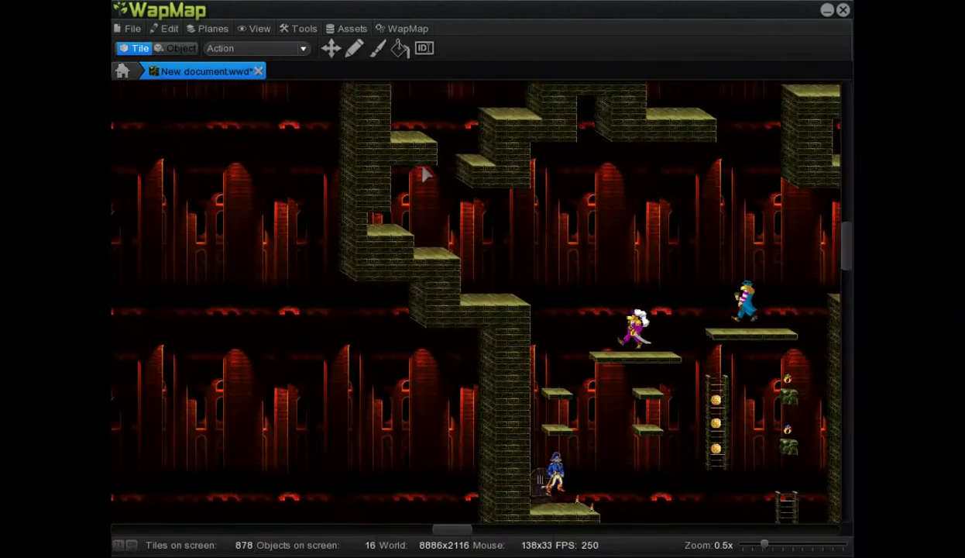
{"action": "scroll", "coordinate": [425, 176], "scroll_direction": "up", "scroll_amount": 2}
{"action": "left_click", "coordinate": [195, 50]}
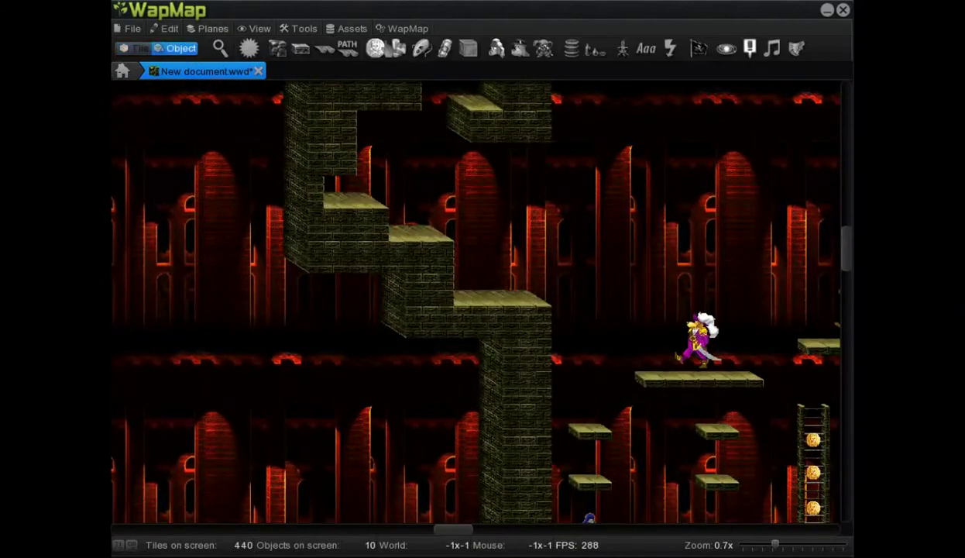
Add a Rat enemy, place it on the tower's upper ledge, and save its enemy settings.
{"action": "left_click", "coordinate": [519, 48]}
{"action": "left_click_drag", "start_coordinate": [471, 312], "coordinate": [359, 211]}
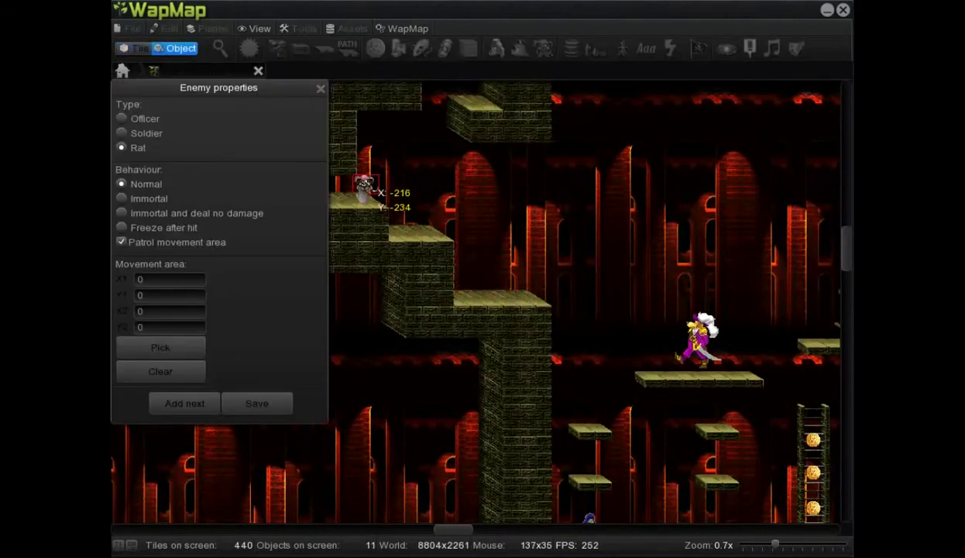
{"action": "scroll", "coordinate": [358, 208], "scroll_direction": "down", "scroll_amount": 1}
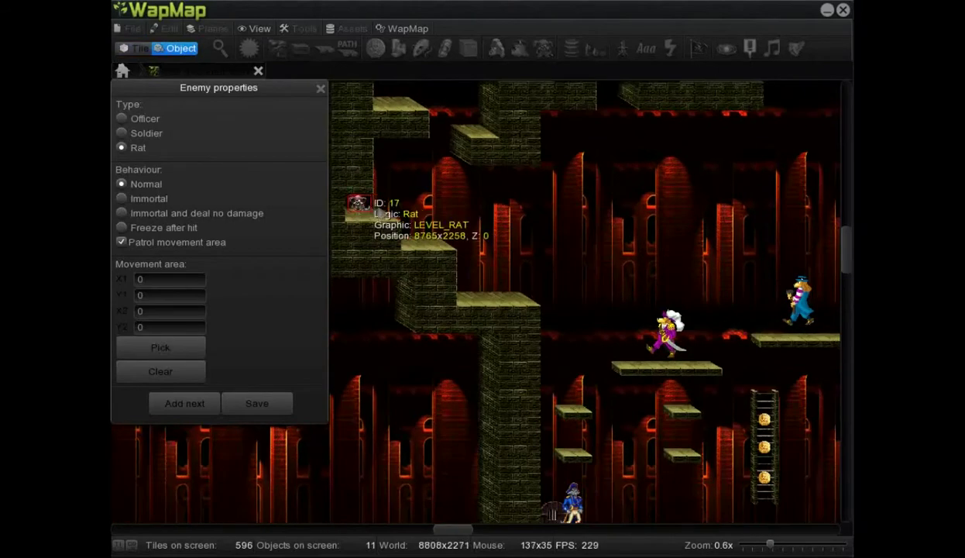
{"action": "left_click", "coordinate": [262, 403]}
{"action": "scroll", "coordinate": [377, 369], "scroll_direction": "down", "scroll_amount": 3}
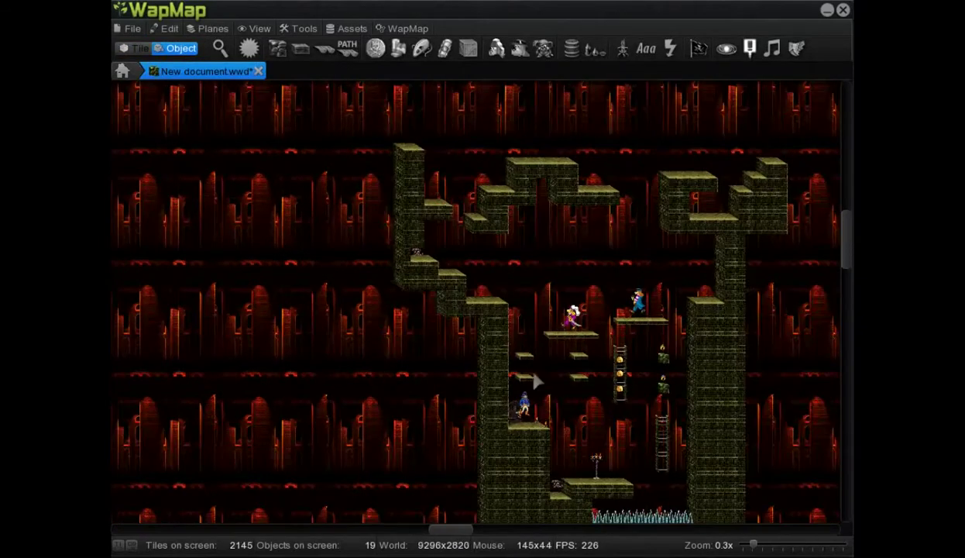
{"action": "scroll", "coordinate": [533, 375], "scroll_direction": "up", "scroll_amount": 1}
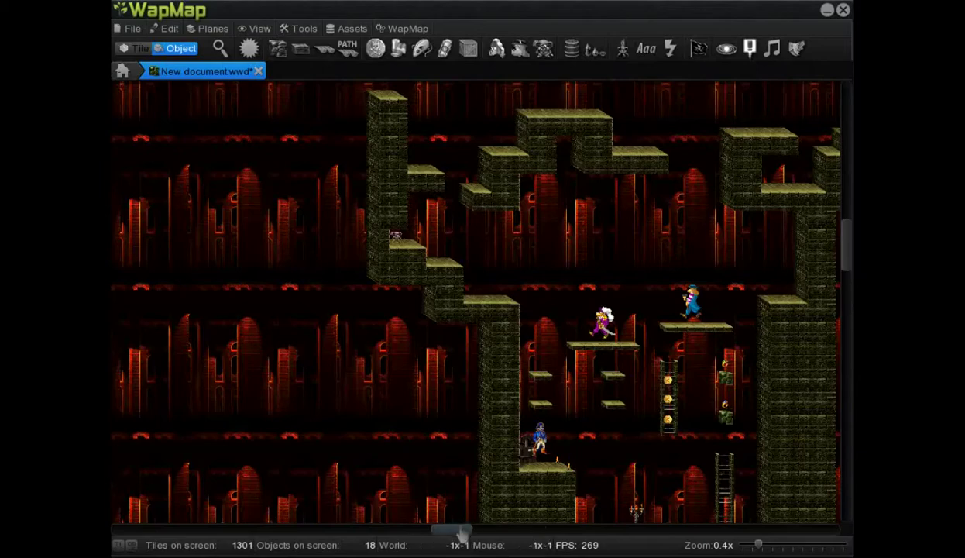
{"action": "left_click_drag", "start_coordinate": [462, 533], "coordinate": [477, 530]}
{"action": "scroll", "coordinate": [478, 422], "scroll_direction": "up", "scroll_amount": 1}
{"action": "scroll", "coordinate": [793, 326], "scroll_direction": "up", "scroll_amount": 2}
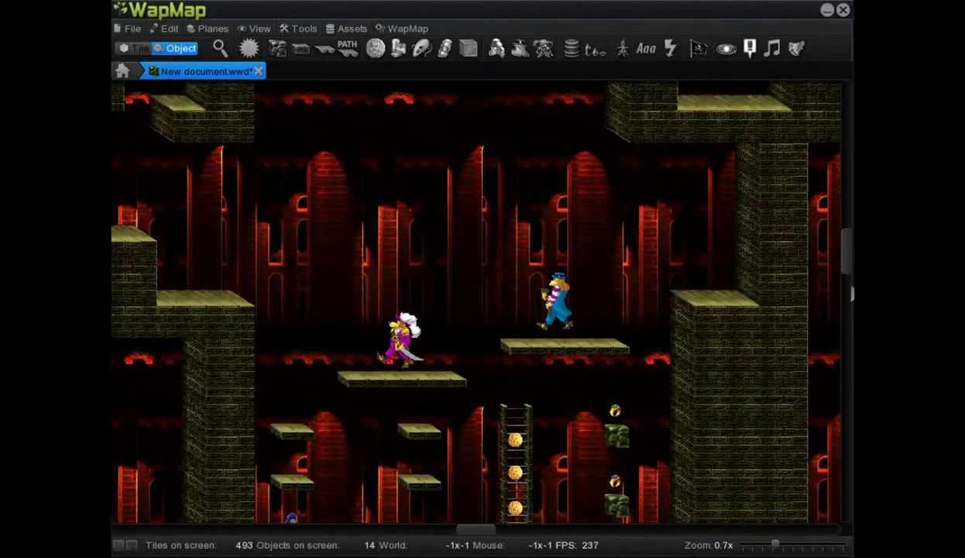
{"action": "left_click_drag", "start_coordinate": [848, 255], "coordinate": [845, 320]}
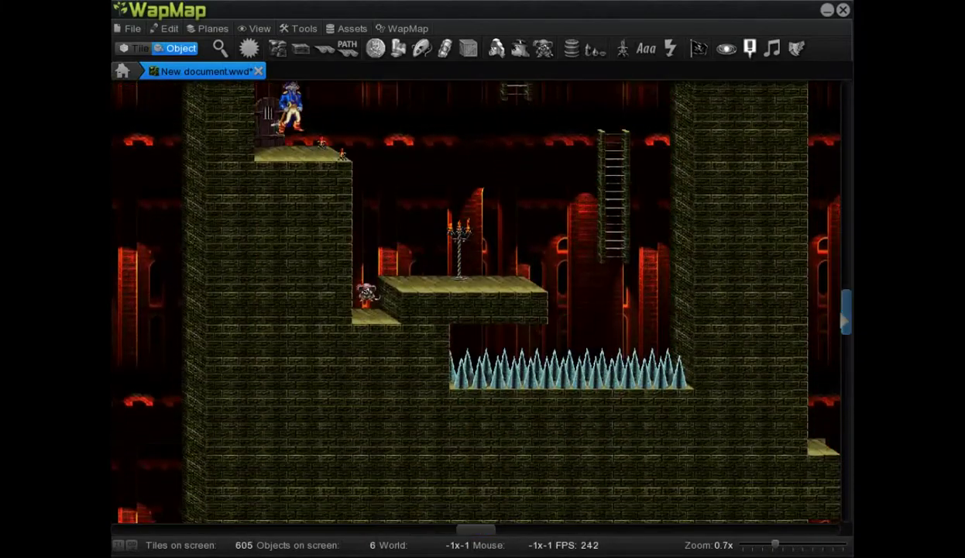
{"action": "scroll", "coordinate": [734, 287], "scroll_direction": "up", "scroll_amount": 1}
{"action": "scroll", "coordinate": [586, 118], "scroll_direction": "up", "scroll_amount": 2}
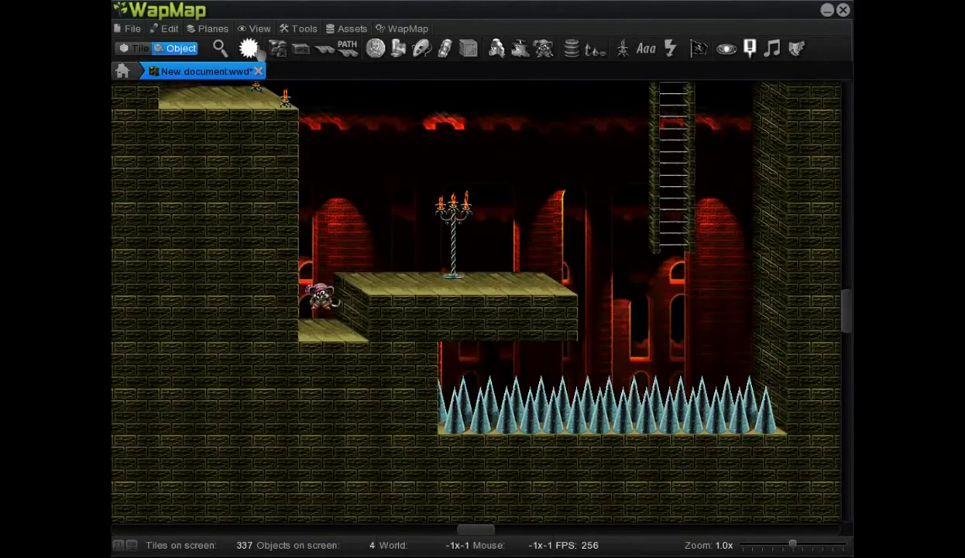
Add a second torchstand just right of the first and save it.
{"action": "double_click", "coordinate": [454, 217]}
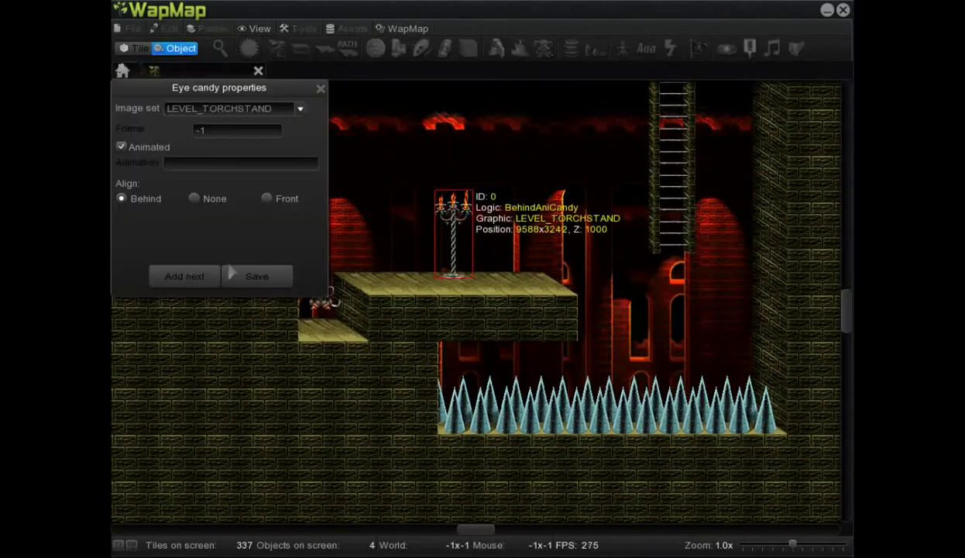
{"action": "left_click", "coordinate": [217, 273]}
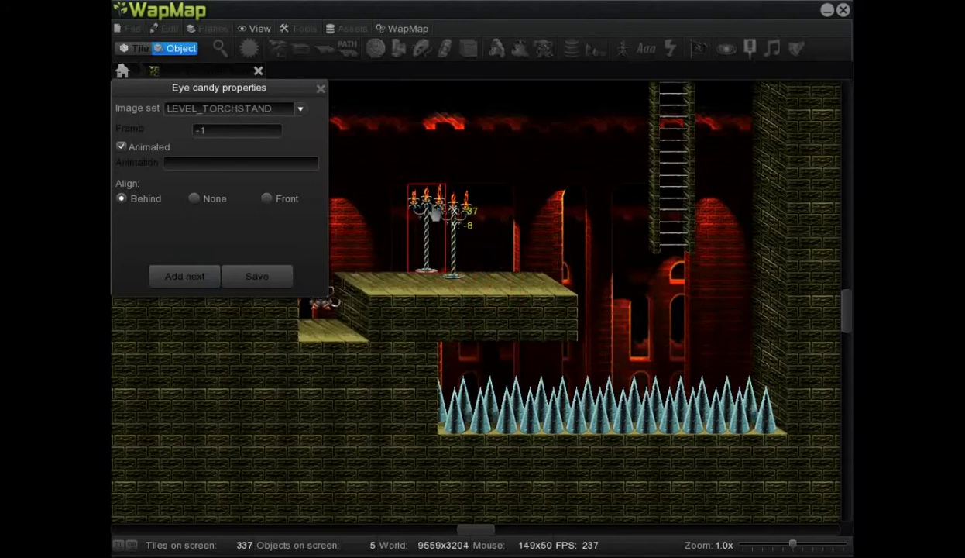
{"action": "left_click", "coordinate": [517, 219]}
{"action": "left_click", "coordinate": [258, 273]}
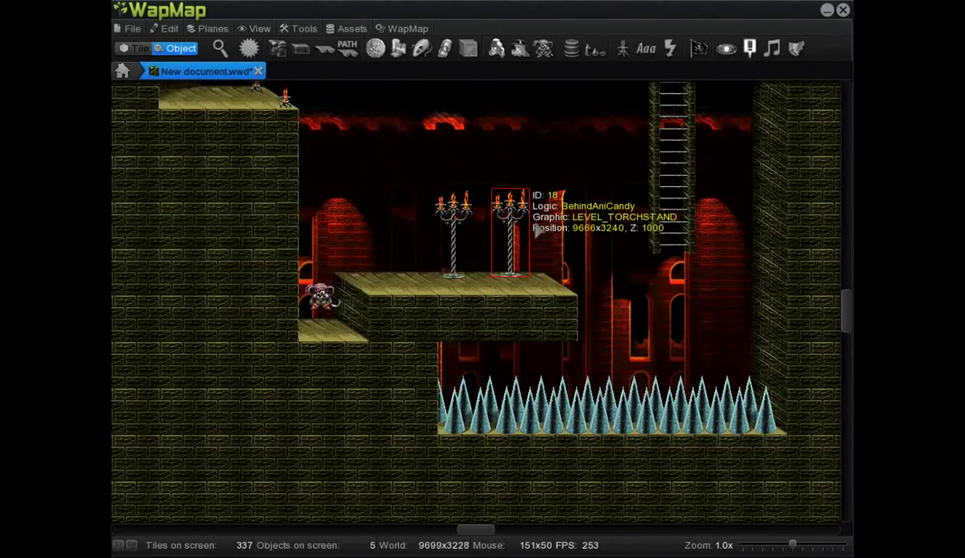
Change the new torchstand's graphic to the LEVEL_FLOORCELL image set.
{"action": "right_click", "coordinate": [512, 234]}
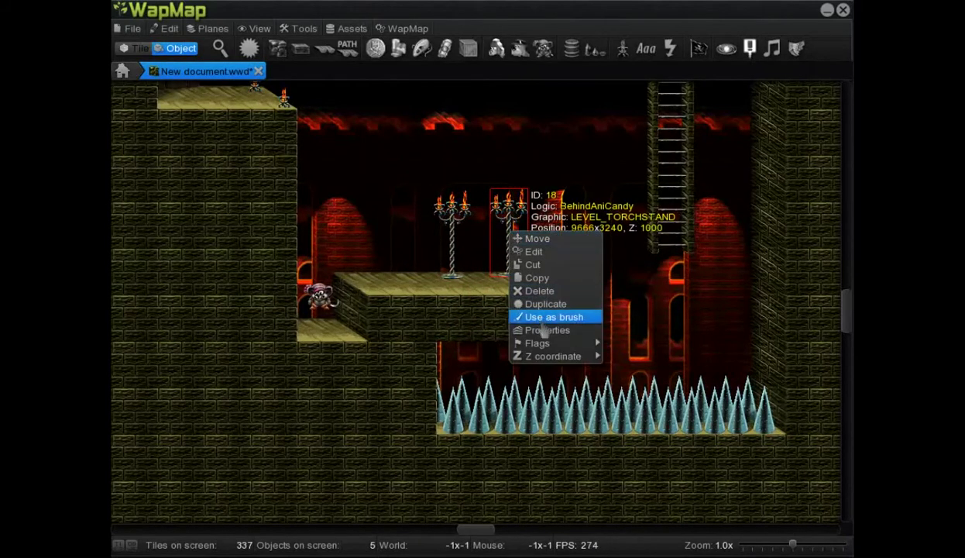
{"action": "left_click", "coordinate": [546, 330]}
{"action": "left_click", "coordinate": [310, 218]}
{"action": "left_click_drag", "start_coordinate": [757, 260], "coordinate": [711, 260]}
{"action": "left_click", "coordinate": [512, 182]}
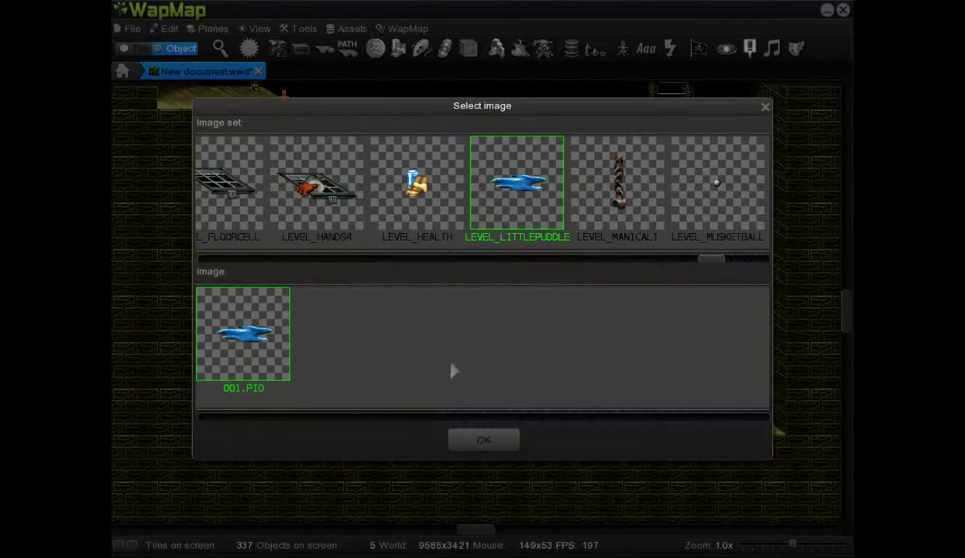
{"action": "left_click", "coordinate": [229, 182]}
{"action": "left_click", "coordinate": [483, 440]}
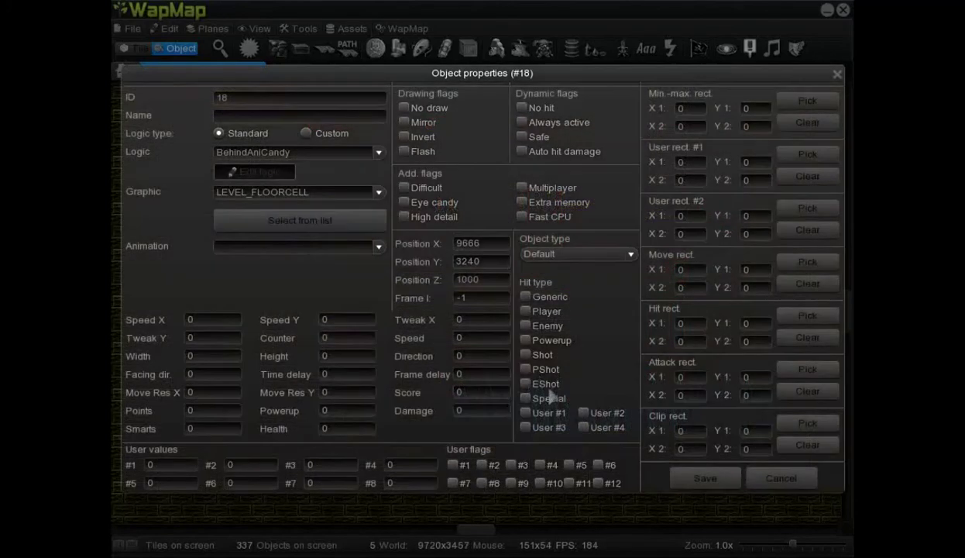
{"action": "left_click", "coordinate": [379, 152]}
{"action": "left_click", "coordinate": [379, 153]}
{"action": "left_click", "coordinate": [379, 152]}
{"action": "left_click", "coordinate": [378, 153]}
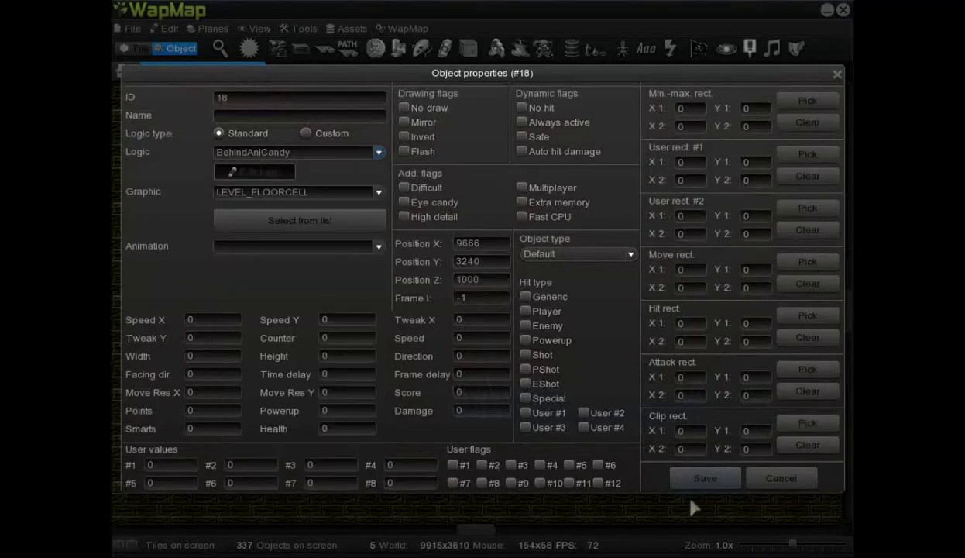
Save the floor-cell graphic and move the object down onto the platform.
{"action": "left_click", "coordinate": [697, 481]}
{"action": "right_click", "coordinate": [514, 232]}
{"action": "left_click", "coordinate": [534, 245]}
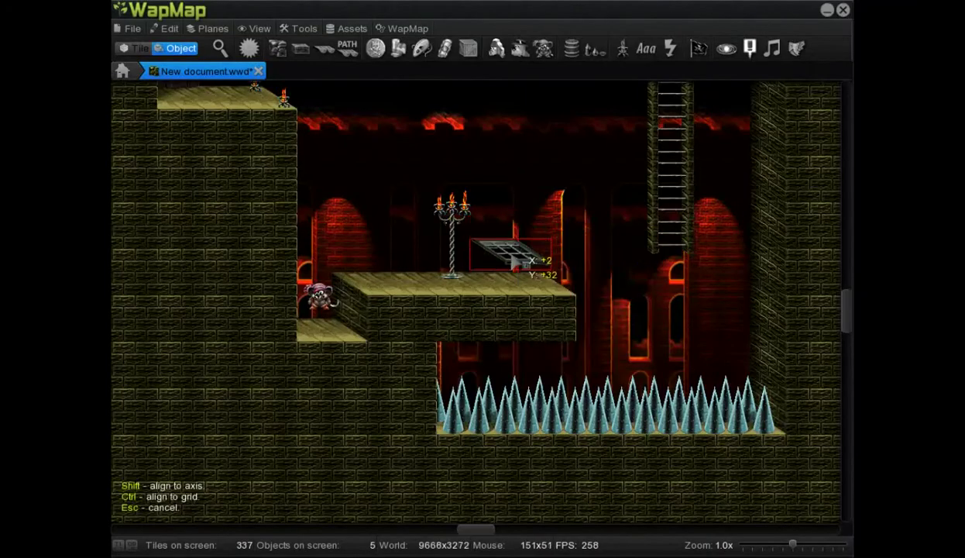
{"action": "double_click", "coordinate": [512, 293]}
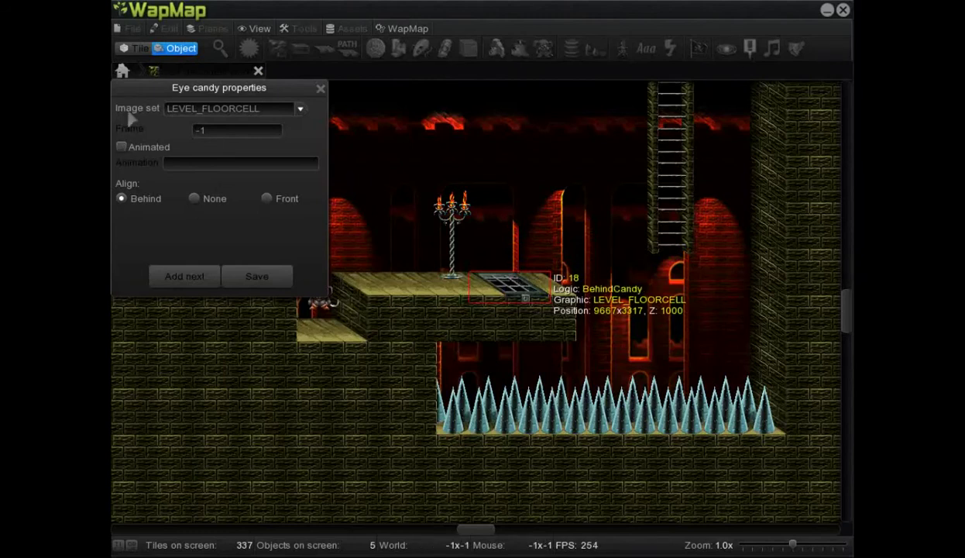
{"action": "left_click", "coordinate": [262, 278]}
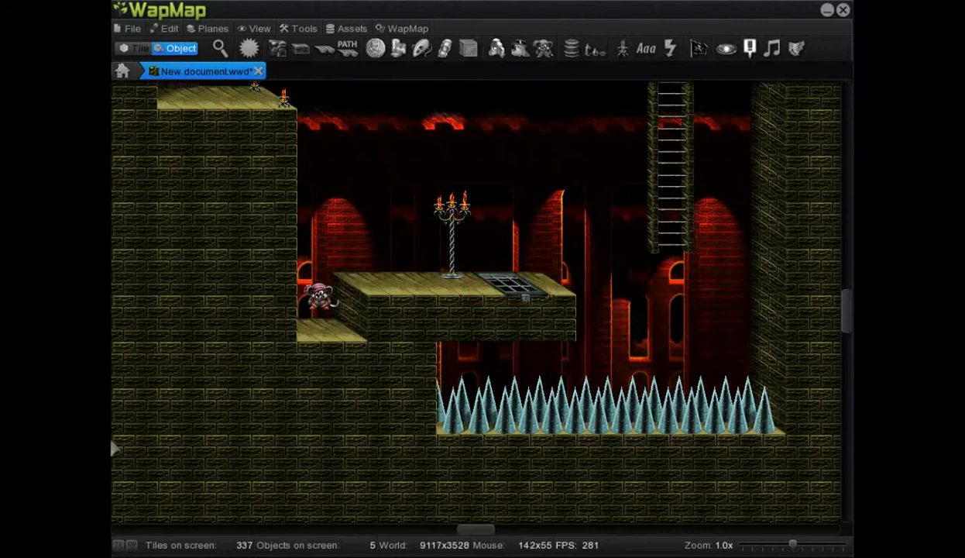
Add a copy of the floor grate to the left of the first one.
{"action": "double_click", "coordinate": [511, 290]}
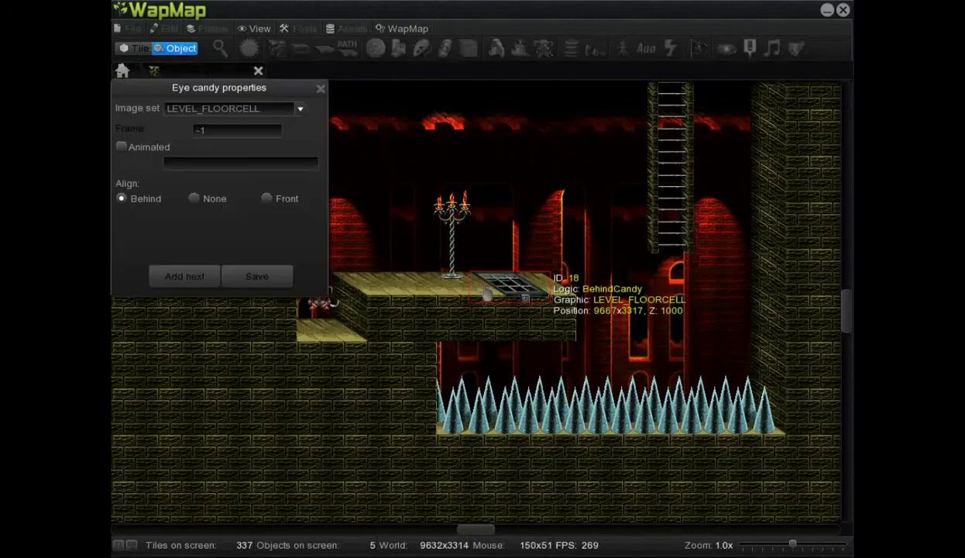
{"action": "left_click", "coordinate": [184, 276]}
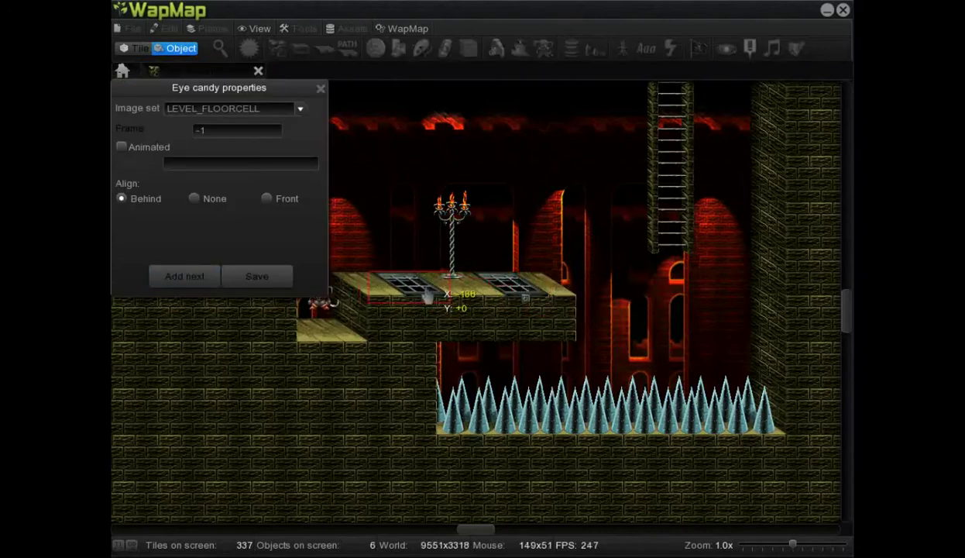
{"action": "left_click", "coordinate": [428, 296]}
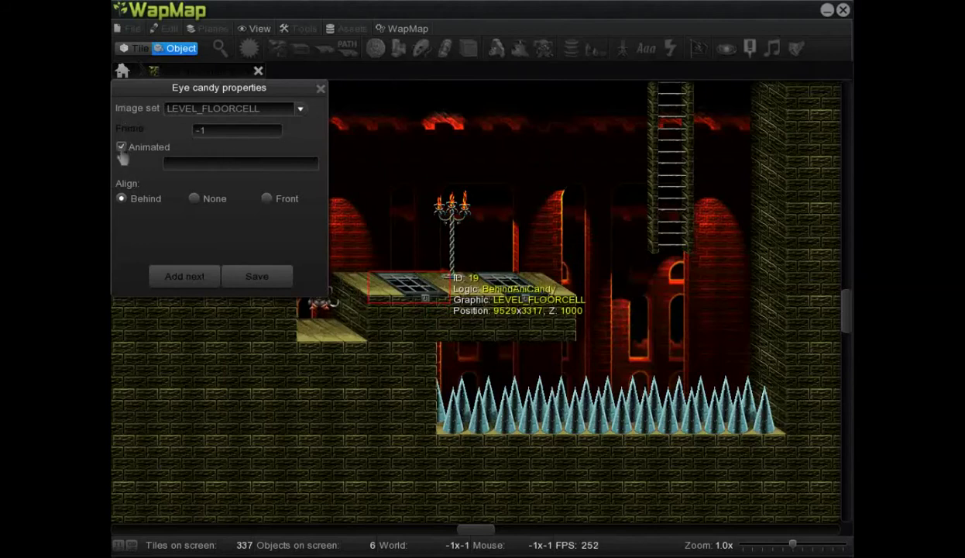
{"action": "left_click", "coordinate": [273, 269]}
Switch the new grate's image to the animated LEVEL_HANDS4 grabbing hands and save it.
{"action": "left_click", "coordinate": [258, 276]}
{"action": "right_click", "coordinate": [393, 296]}
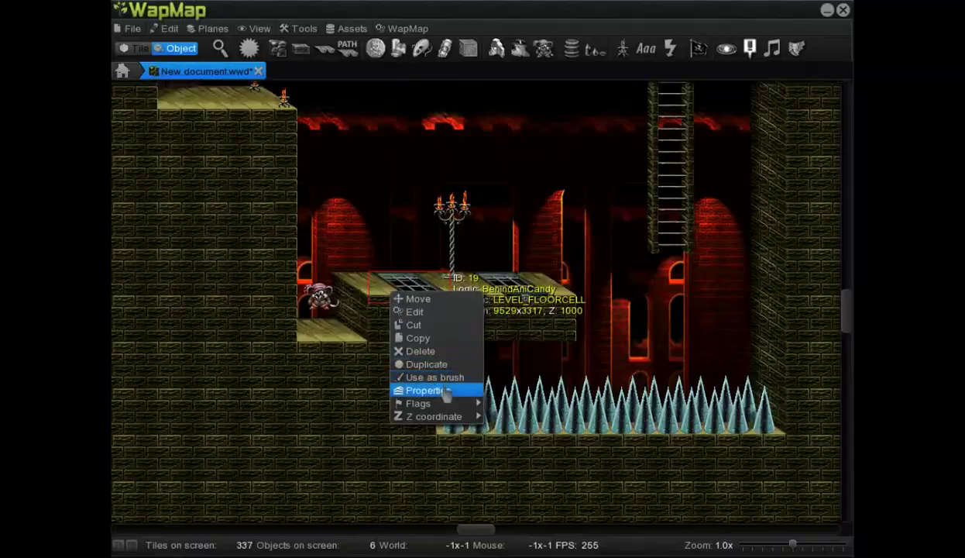
{"action": "left_click", "coordinate": [447, 390]}
{"action": "left_click", "coordinate": [241, 218]}
{"action": "left_click", "coordinate": [584, 182]}
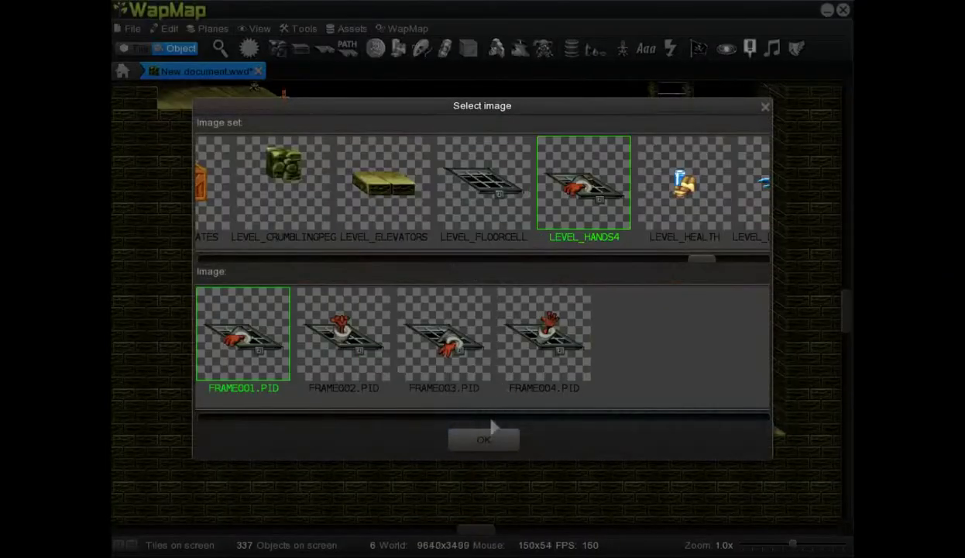
{"action": "left_click", "coordinate": [483, 440]}
{"action": "left_click", "coordinate": [692, 474]}
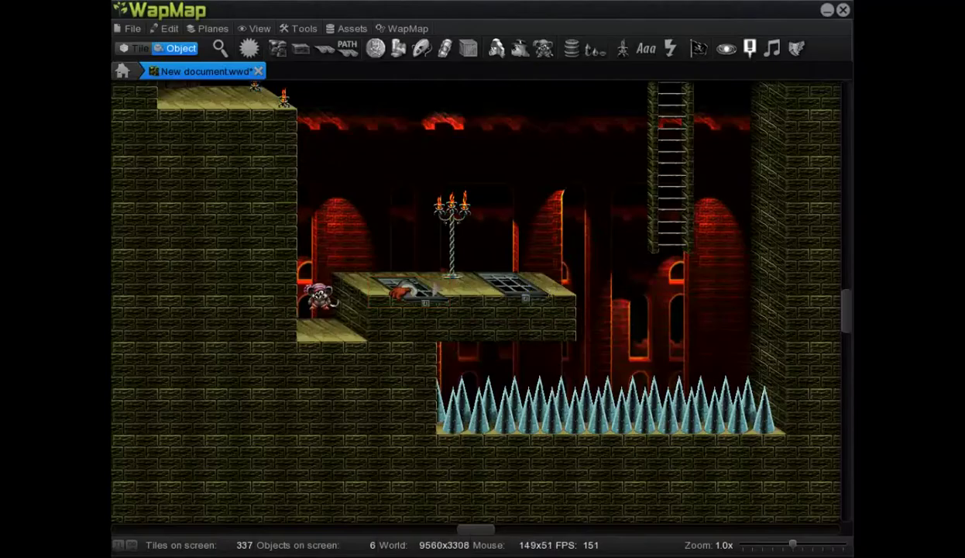
{"action": "right_click", "coordinate": [398, 282]}
{"action": "left_click", "coordinate": [418, 287]}
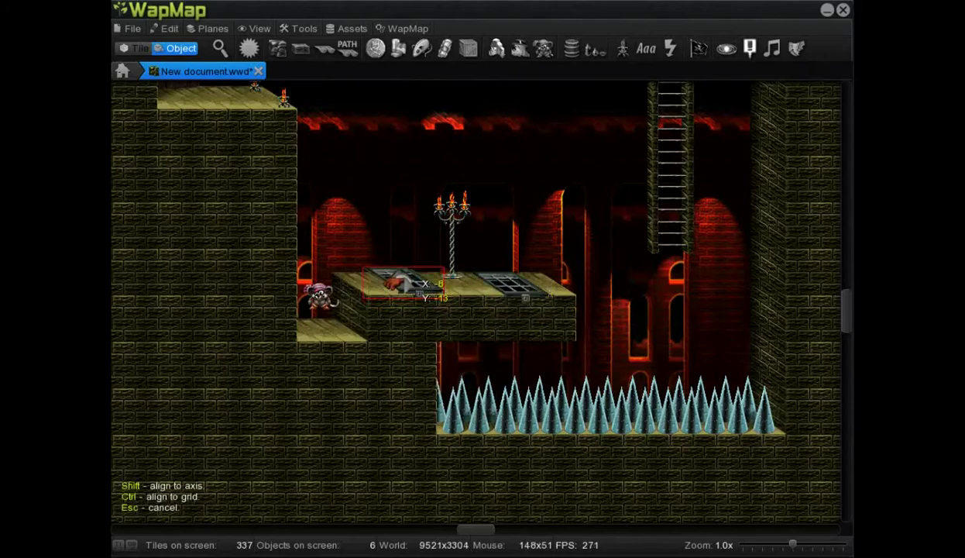
Drop the hands in place and add a health potion pickup below the ladder.
{"action": "left_click", "coordinate": [403, 281]}
{"action": "scroll", "coordinate": [409, 188], "scroll_direction": "down", "scroll_amount": 1}
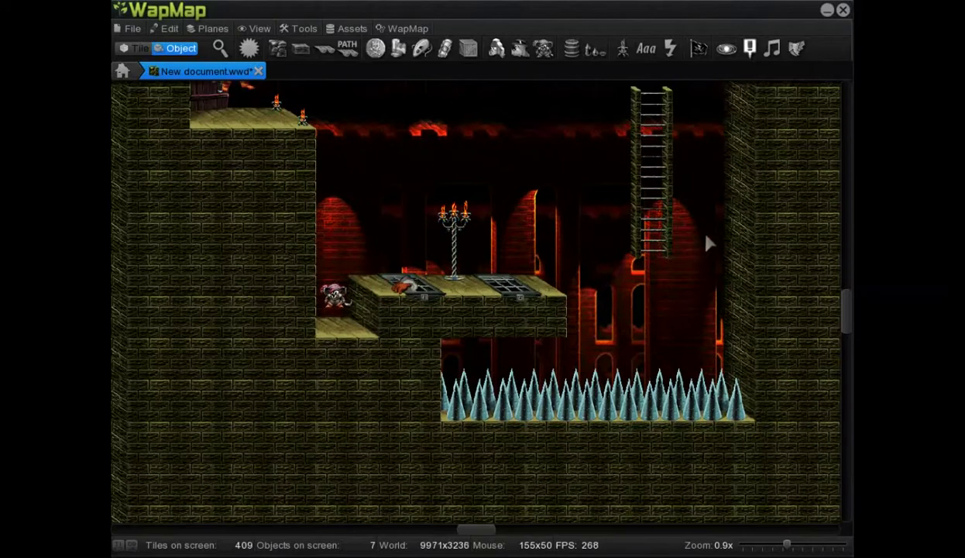
{"action": "left_click", "coordinate": [398, 49]}
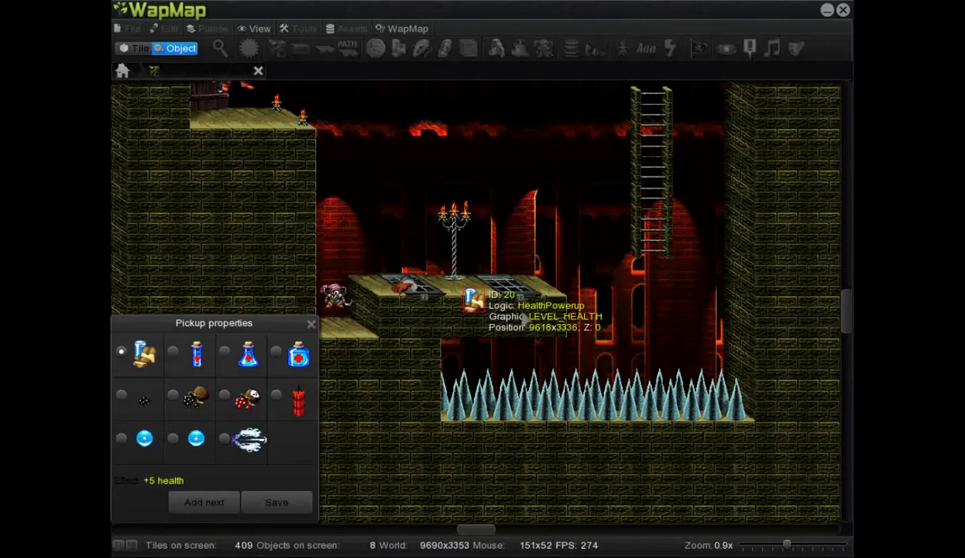
{"action": "left_click", "coordinate": [652, 283]}
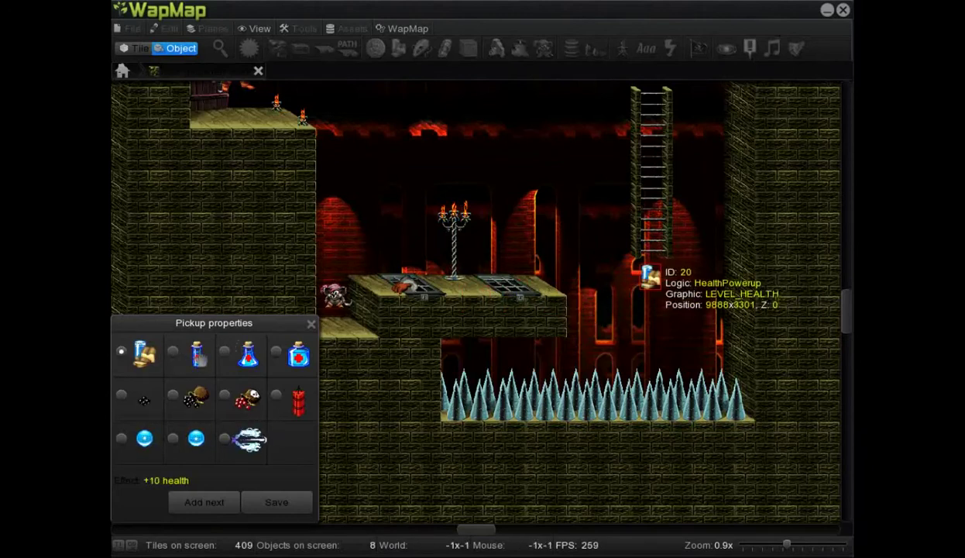
{"action": "left_click", "coordinate": [173, 352]}
Add an ammo shot pickup beside the rat and save the pickups.
{"action": "left_click", "coordinate": [192, 504]}
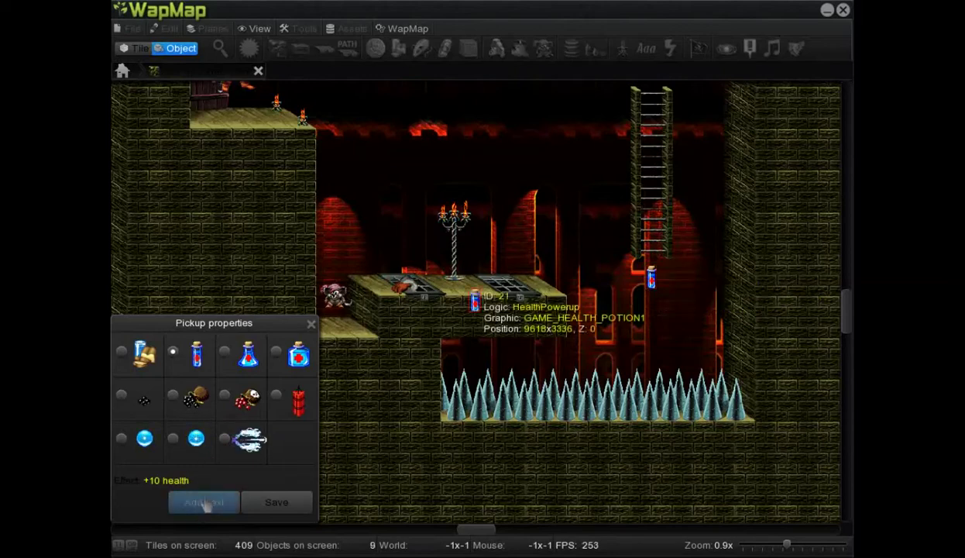
{"action": "scroll", "coordinate": [465, 304], "scroll_direction": "down", "scroll_amount": 1}
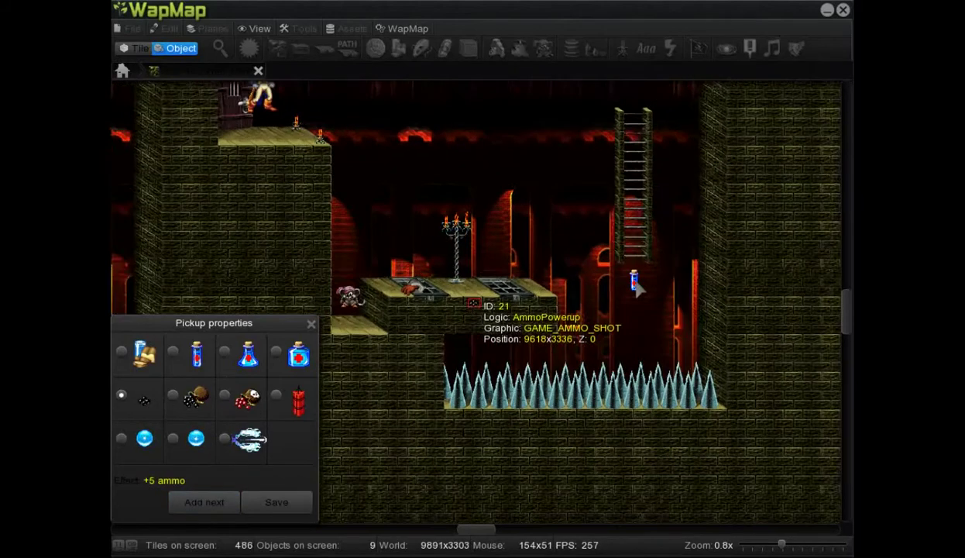
{"action": "mouse_move", "coordinate": [464, 304]}
{"action": "left_mouse_down"}
{"action": "mouse_move", "coordinate": [347, 310]}
{"action": "mouse_move", "coordinate": [346, 301]}
{"action": "left_mouse_up"}
{"action": "left_click", "coordinate": [277, 502]}
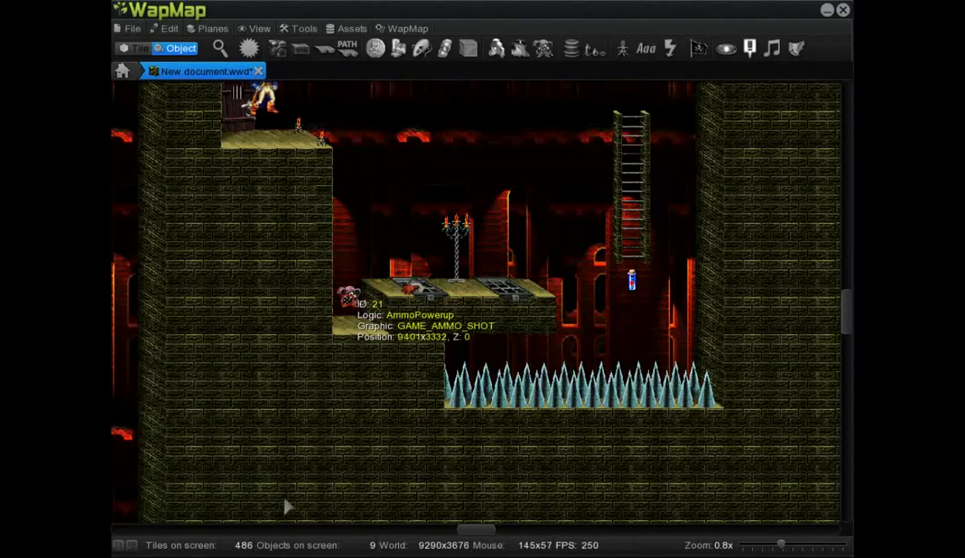
Add a blue crown treasure with glitter just below the health potion and save it.
{"action": "left_click", "coordinate": [375, 48]}
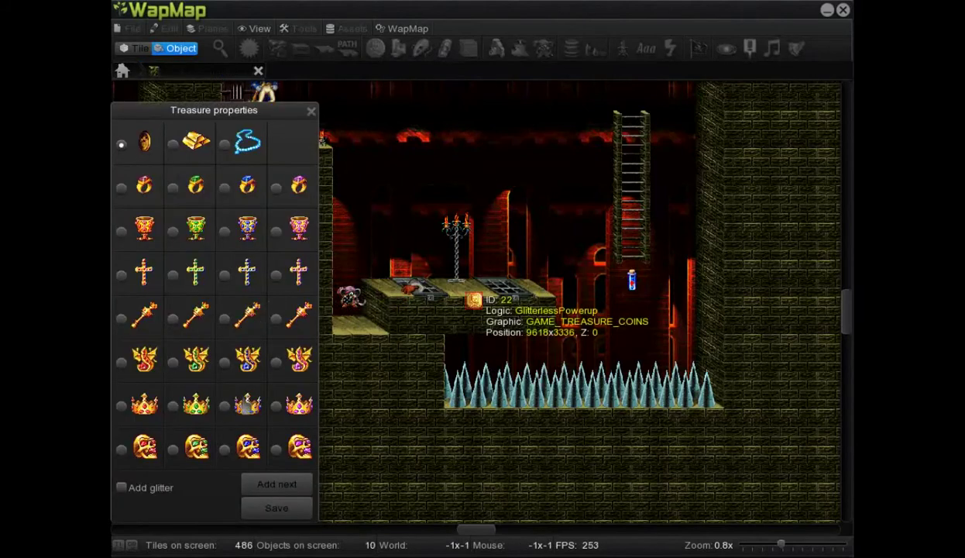
{"action": "left_click", "coordinate": [225, 406]}
{"action": "left_click", "coordinate": [123, 487]}
{"action": "left_click_drag", "start_coordinate": [474, 300], "coordinate": [637, 313]}
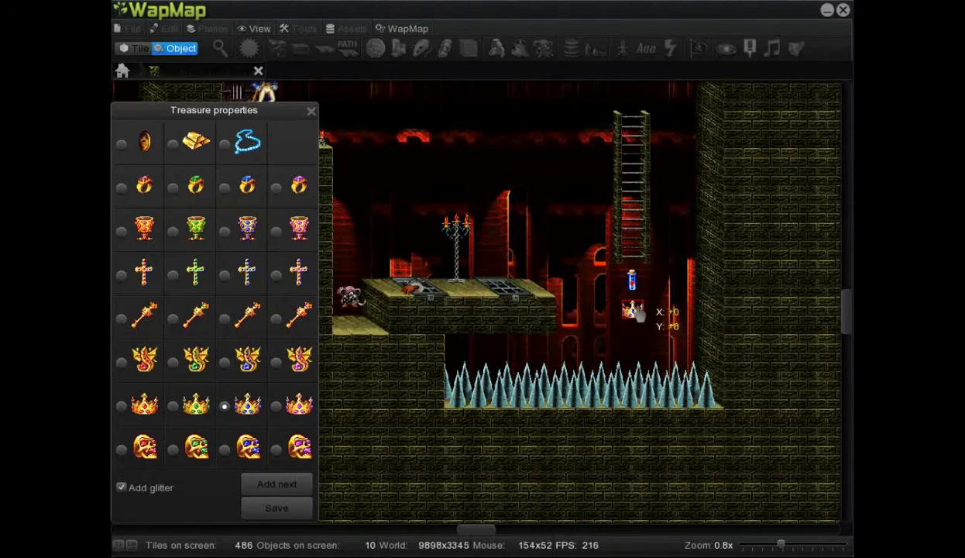
{"action": "left_click", "coordinate": [277, 507]}
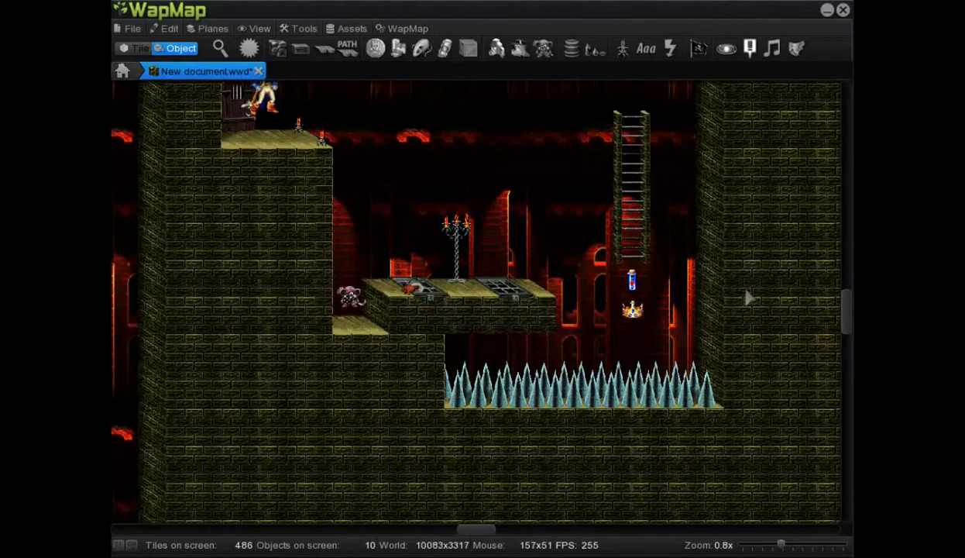
{"action": "scroll", "coordinate": [750, 298], "scroll_direction": "down", "scroll_amount": 1}
{"action": "left_click_drag", "start_coordinate": [849, 312], "coordinate": [847, 276]}
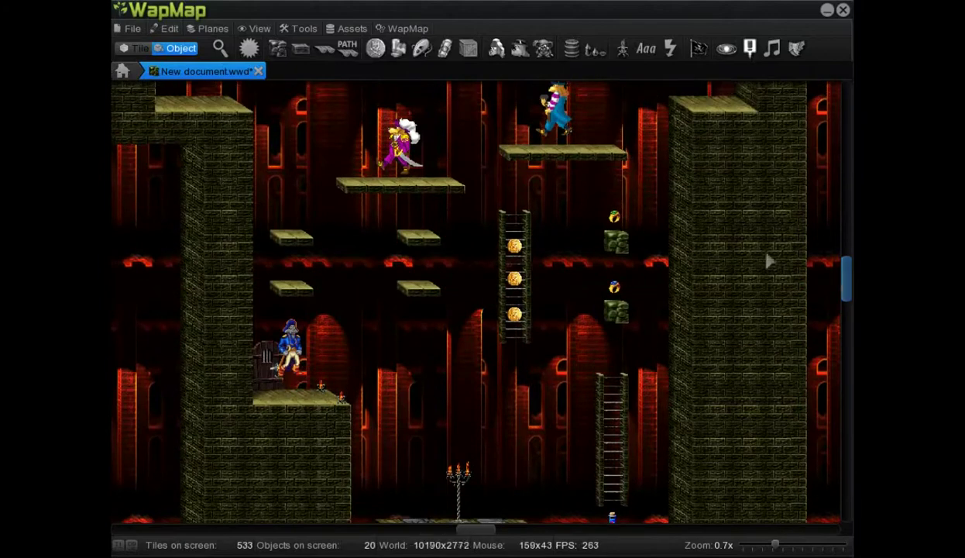
{"action": "scroll", "coordinate": [761, 252], "scroll_direction": "up", "scroll_amount": 1}
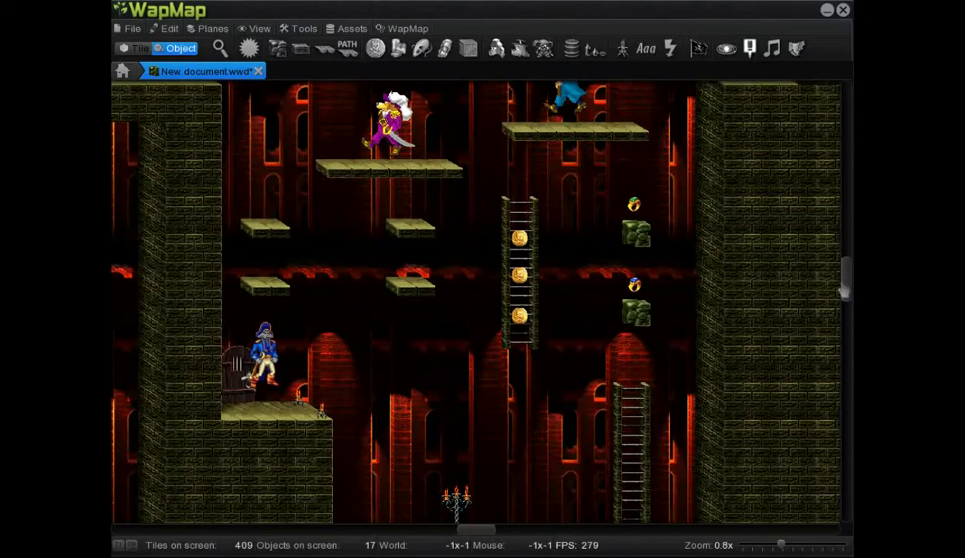
Place a behind-characters crate beside the blue pirate and put a sceptre inside it.
{"action": "scroll", "coordinate": [410, 226], "scroll_direction": "up", "scroll_amount": 2}
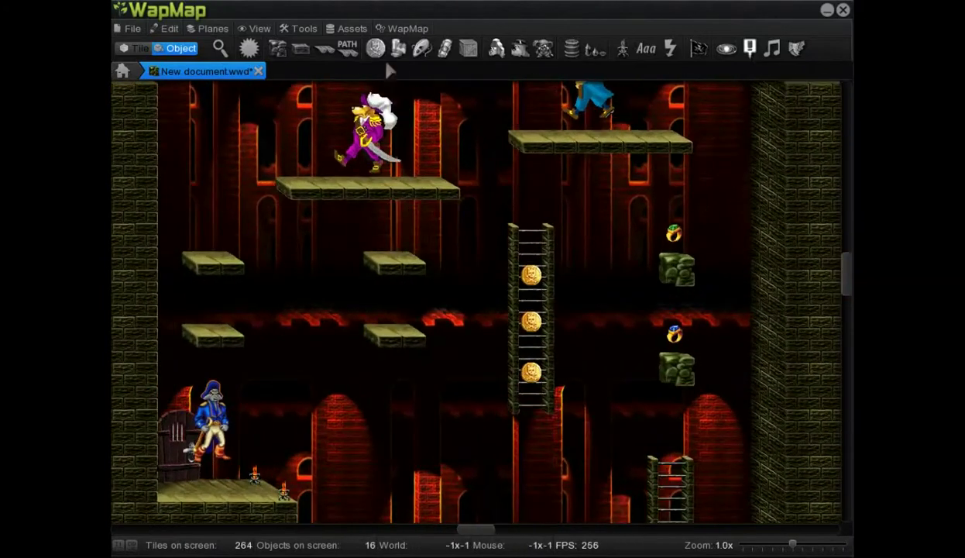
{"action": "scroll", "coordinate": [470, 153], "scroll_direction": "down", "scroll_amount": 1}
{"action": "scroll", "coordinate": [470, 153], "scroll_direction": "down", "scroll_amount": 3}
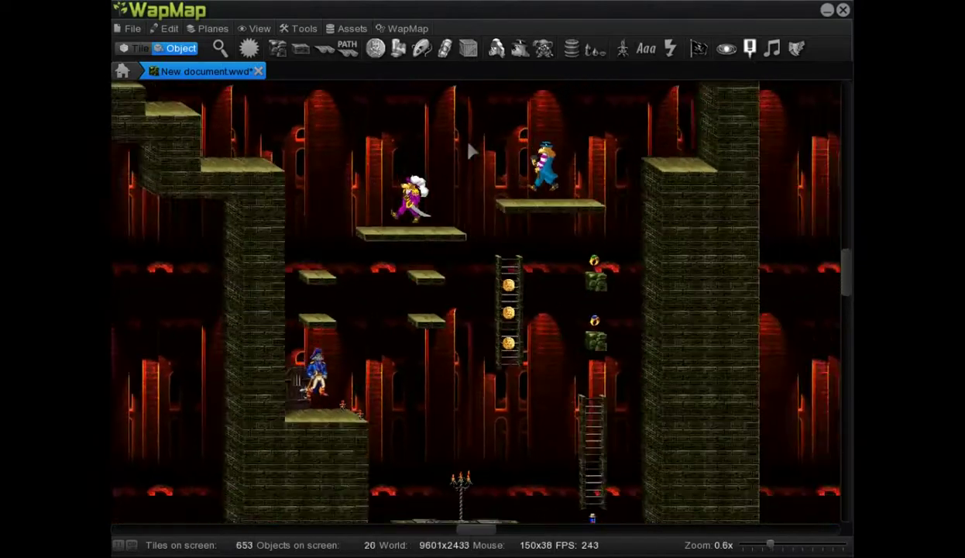
{"action": "scroll", "coordinate": [473, 159], "scroll_direction": "down", "scroll_amount": 2}
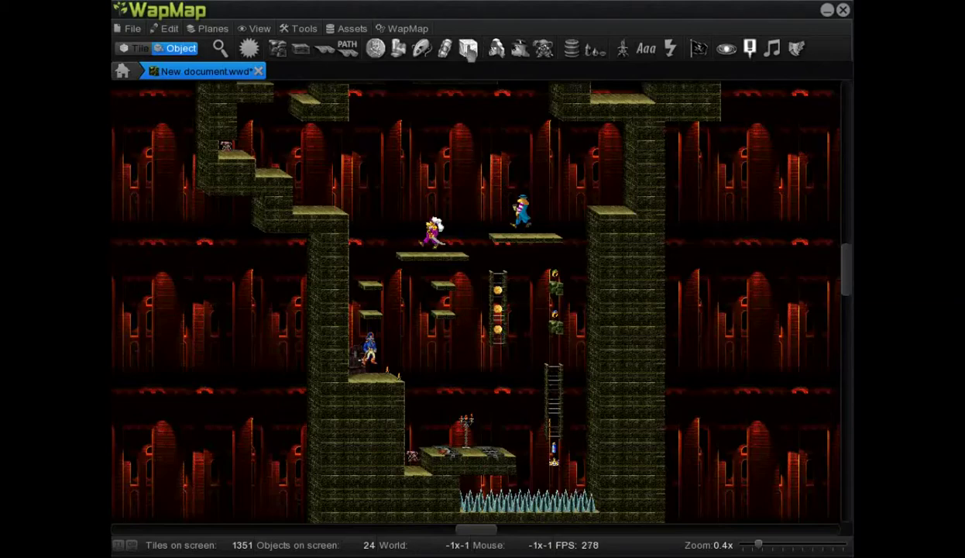
{"action": "left_click", "coordinate": [469, 49]}
{"action": "scroll", "coordinate": [480, 298], "scroll_direction": "up", "scroll_amount": 2}
{"action": "scroll", "coordinate": [478, 297], "scroll_direction": "up", "scroll_amount": 1}
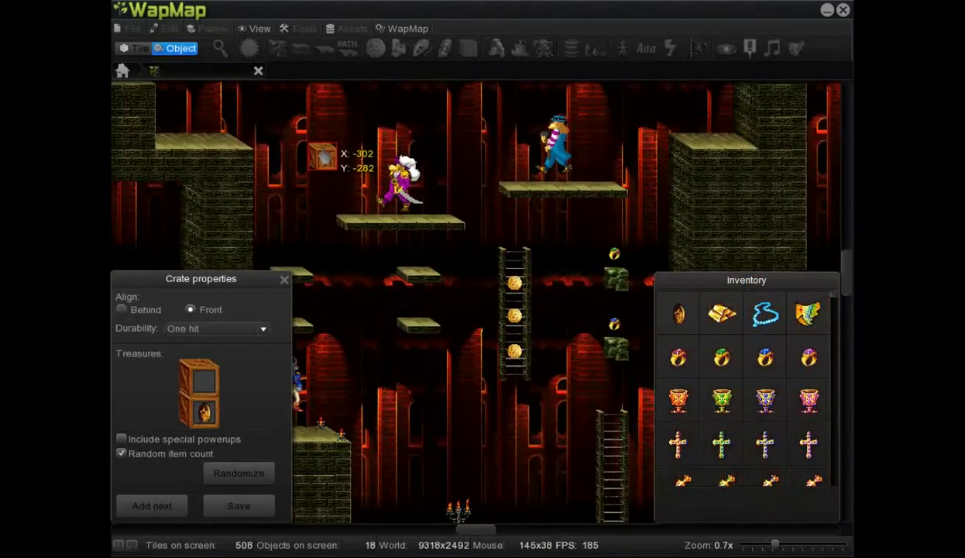
{"action": "scroll", "coordinate": [500, 248], "scroll_direction": "down", "scroll_amount": 1}
{"action": "scroll", "coordinate": [511, 388], "scroll_direction": "down", "scroll_amount": 1}
{"action": "left_click", "coordinate": [567, 203]}
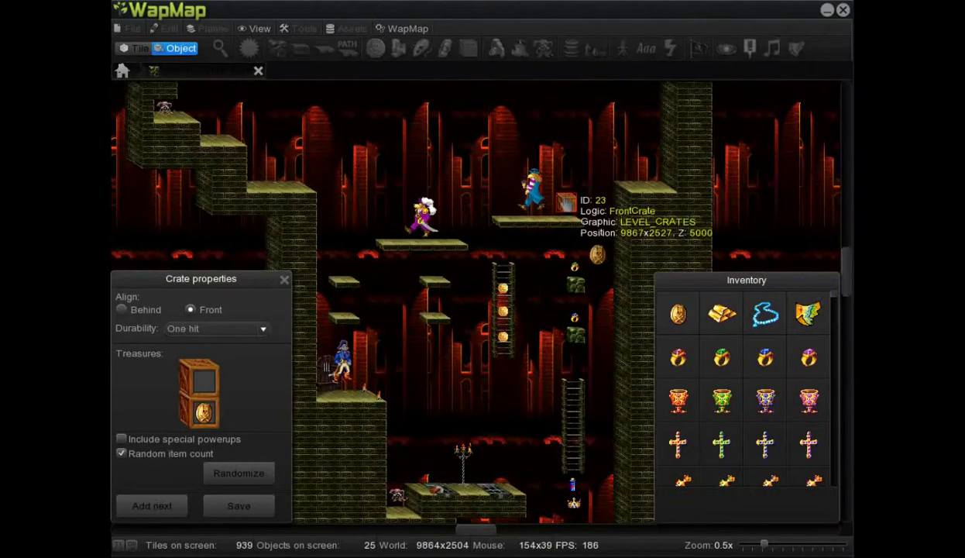
{"action": "scroll", "coordinate": [569, 203], "scroll_direction": "up", "scroll_amount": 1}
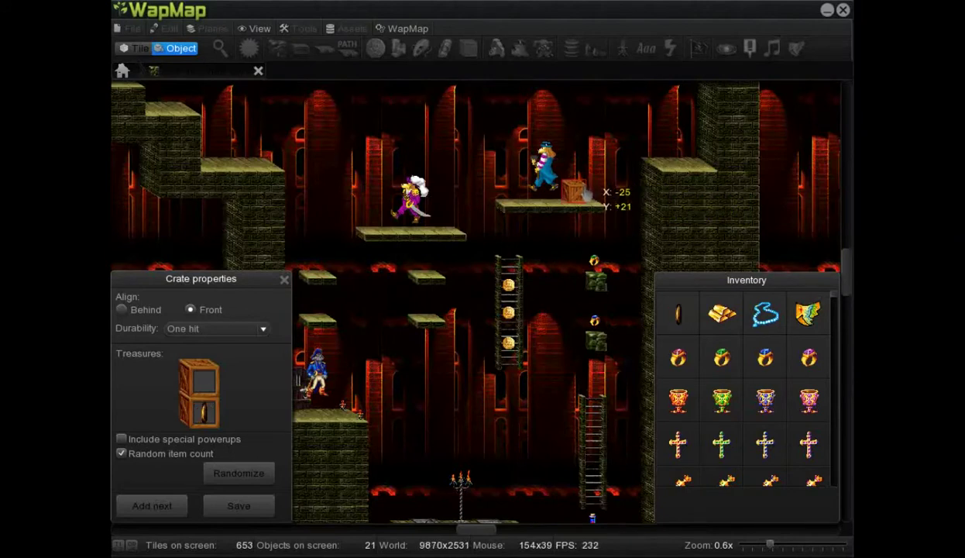
{"action": "left_click", "coordinate": [122, 309]}
{"action": "scroll", "coordinate": [556, 126], "scroll_direction": "up", "scroll_amount": 1}
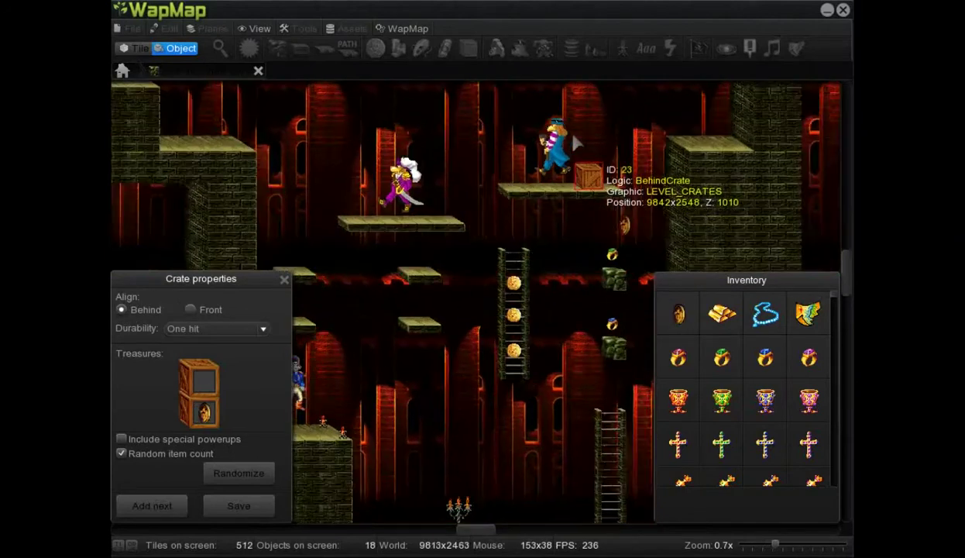
{"action": "scroll", "coordinate": [666, 138], "scroll_direction": "up", "scroll_amount": 1}
{"action": "left_click_drag", "start_coordinate": [613, 158], "coordinate": [609, 158]}
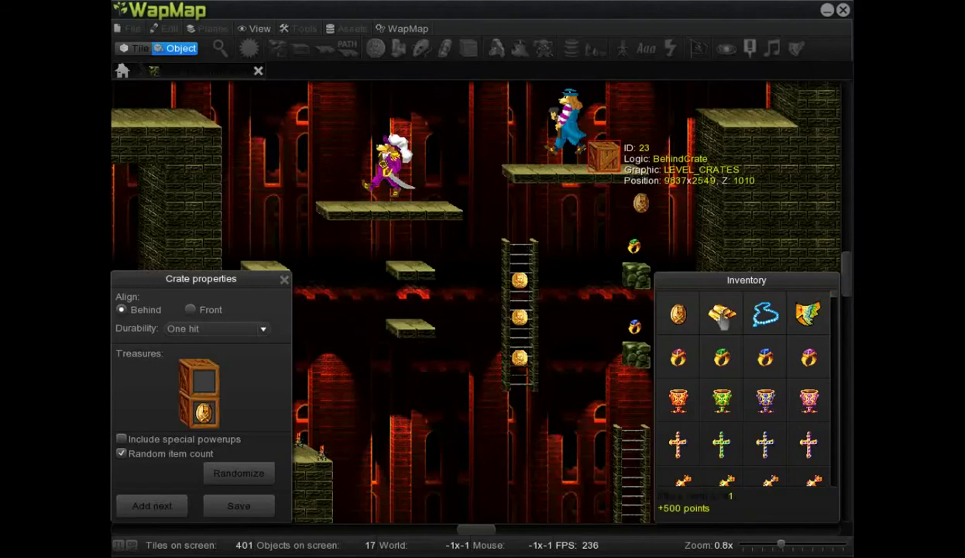
{"action": "left_click_drag", "start_coordinate": [726, 480], "coordinate": [273, 393]}
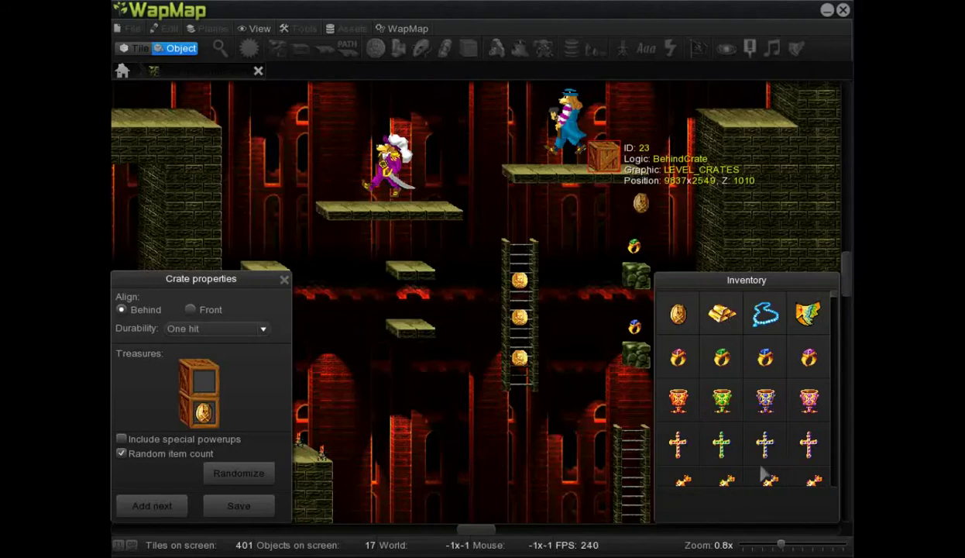
{"action": "scroll", "coordinate": [378, 314], "scroll_direction": "up", "scroll_amount": 2}
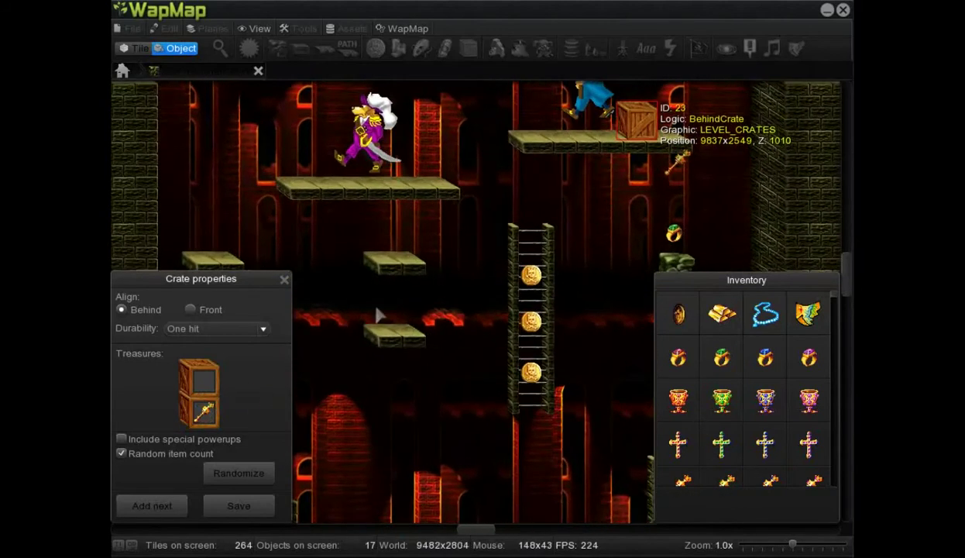
Add another crate beside the purple pirate holding a gold bar, blue-gem ring and black dotted item.
{"action": "left_click", "coordinate": [152, 505]}
{"action": "left_click_drag", "start_coordinate": [472, 294], "coordinate": [426, 172]}
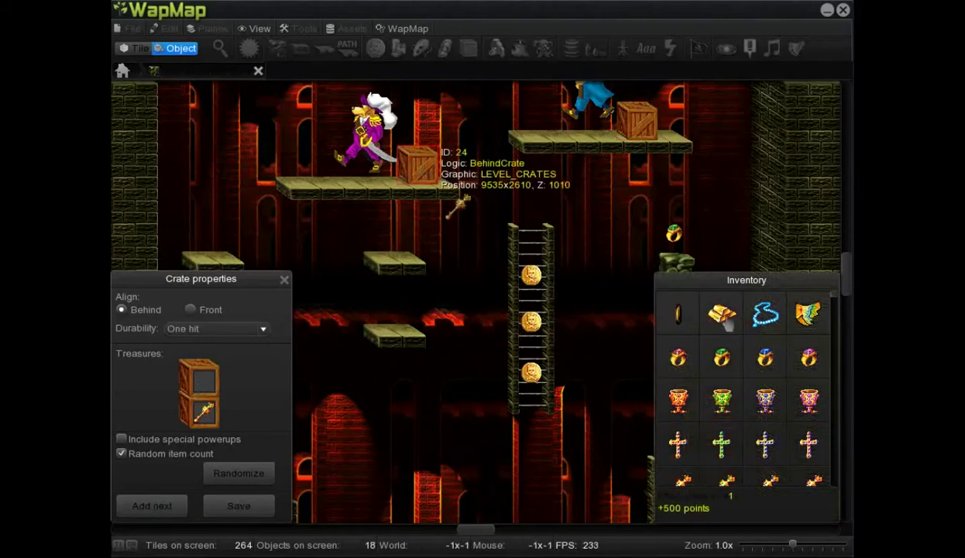
{"action": "left_click_drag", "start_coordinate": [151, 405], "coordinate": [200, 381]}
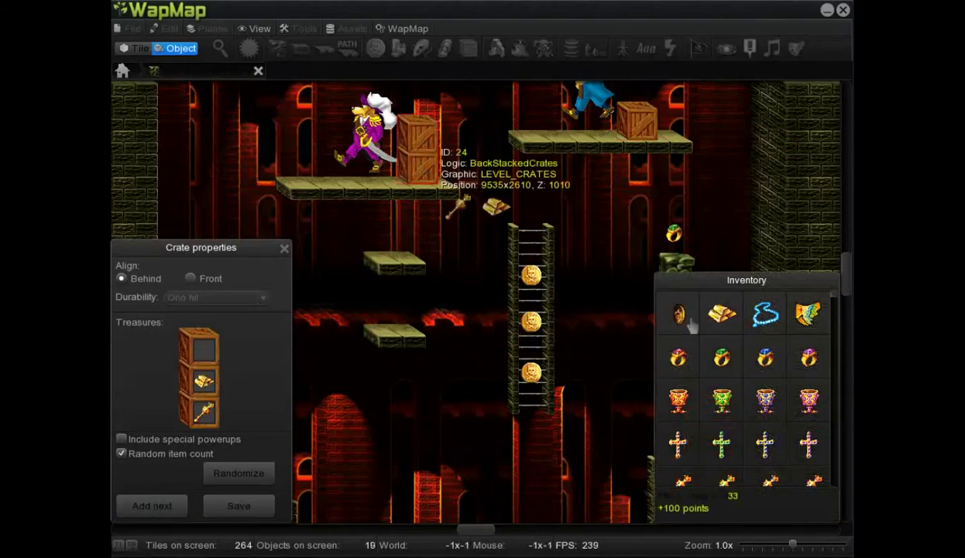
{"action": "left_click_drag", "start_coordinate": [766, 357], "coordinate": [203, 350]}
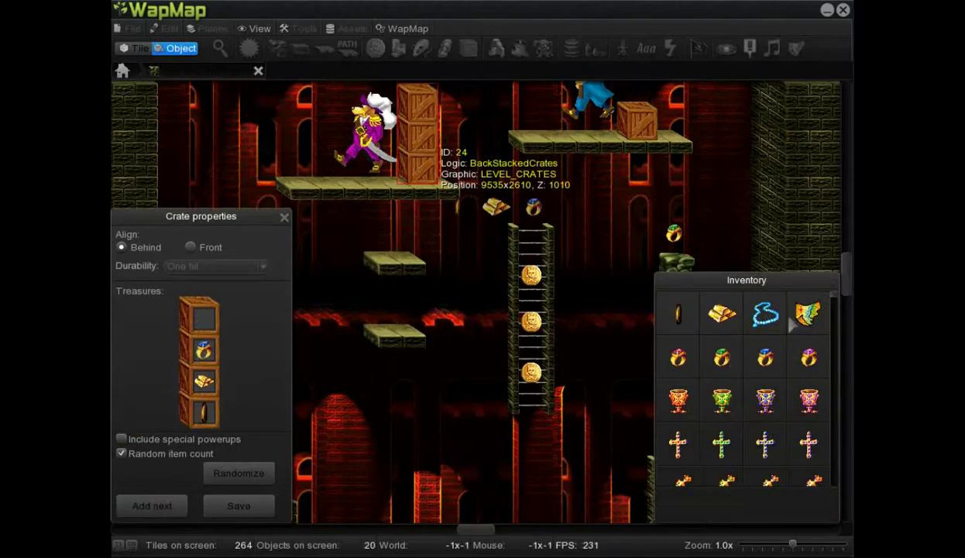
{"action": "left_click_drag", "start_coordinate": [834, 302], "coordinate": [835, 411]}
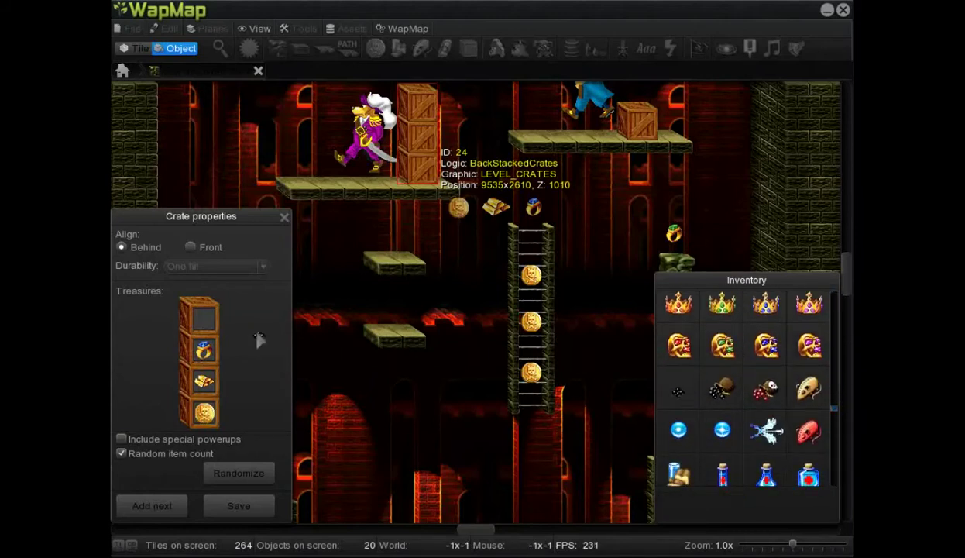
{"action": "left_click_drag", "start_coordinate": [678, 395], "coordinate": [258, 341]}
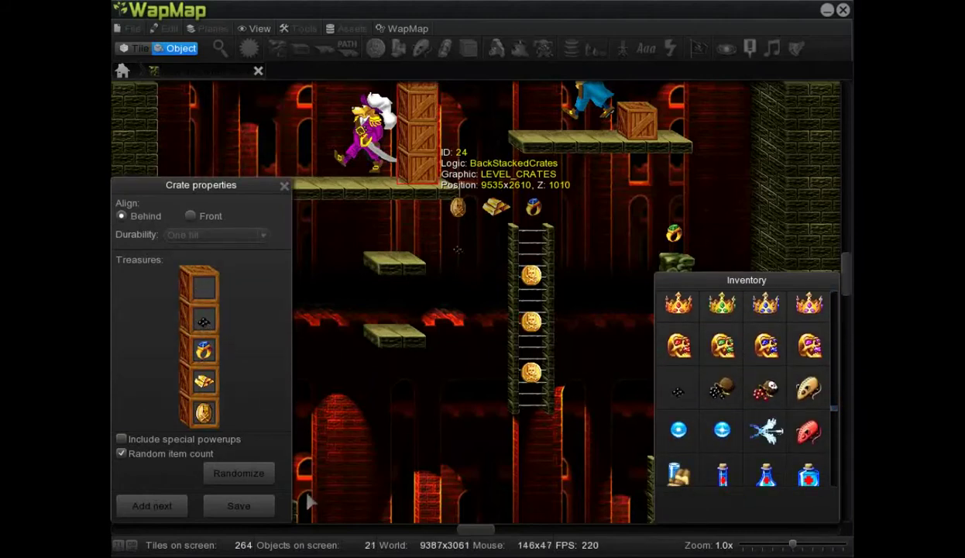
{"action": "left_click", "coordinate": [238, 505]}
Place a toggle peg on the wall with a 750 ms delay.
{"action": "scroll", "coordinate": [355, 218], "scroll_direction": "down", "scroll_amount": 3}
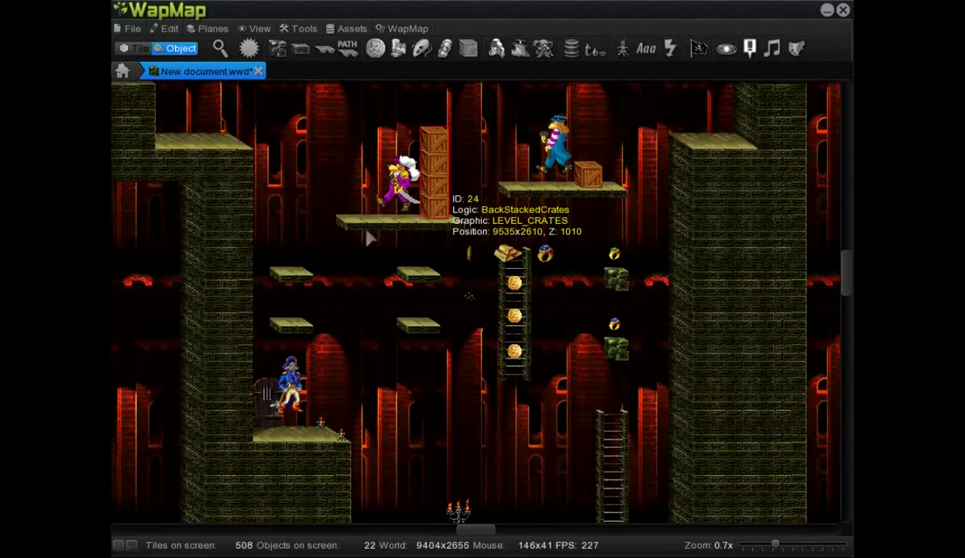
{"action": "mouse_move", "coordinate": [446, 140]}
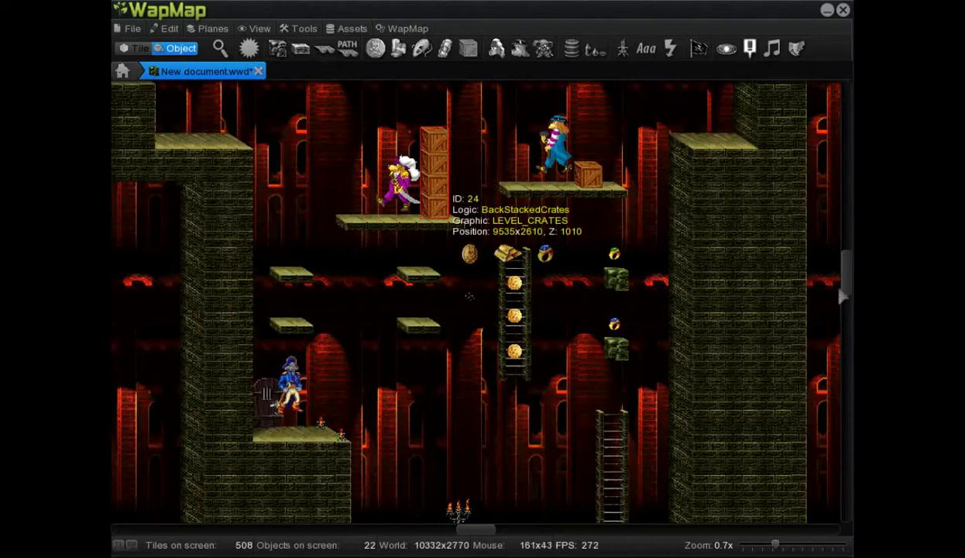
{"action": "scroll", "coordinate": [786, 269], "scroll_direction": "up", "scroll_amount": 1}
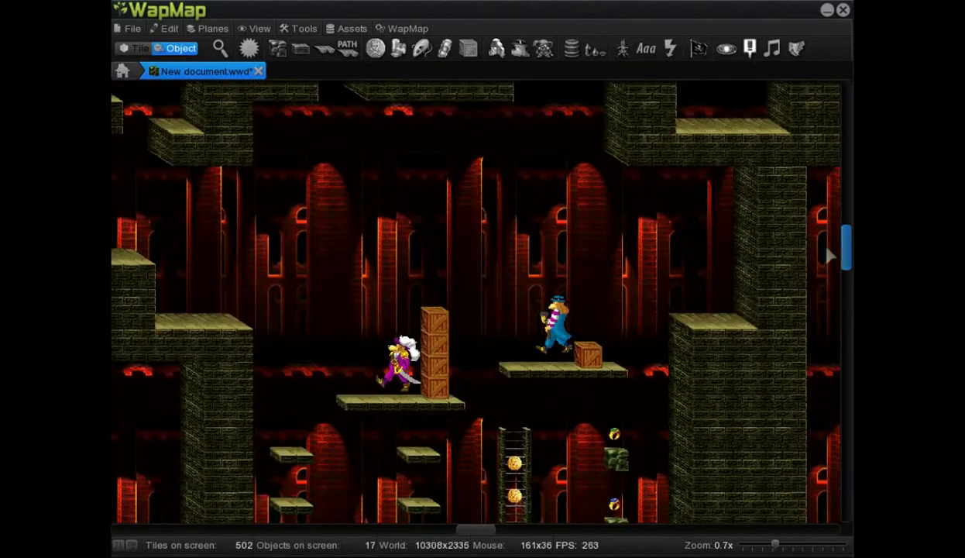
{"action": "scroll", "coordinate": [500, 529], "scroll_direction": "up", "scroll_amount": 1}
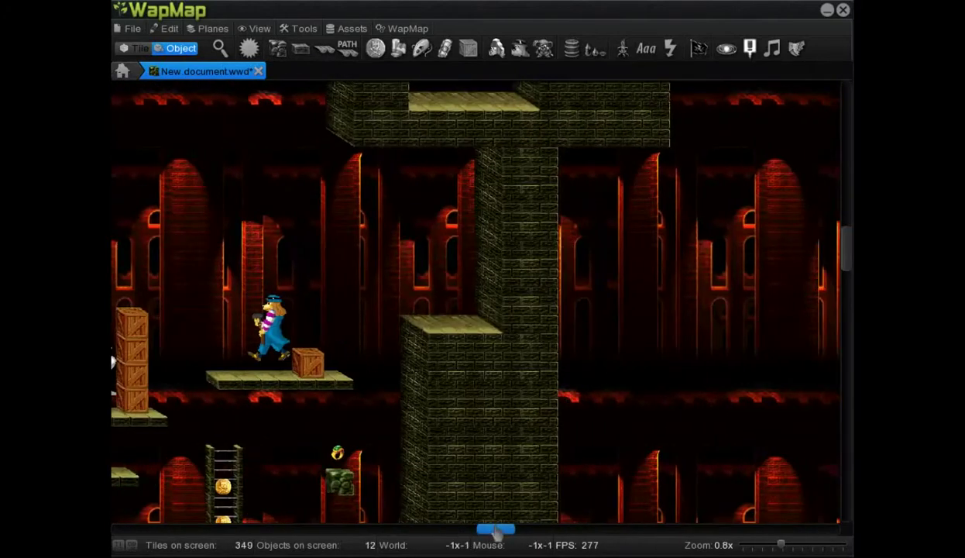
{"action": "scroll", "coordinate": [418, 286], "scroll_direction": "up", "scroll_amount": 1}
{"action": "scroll", "coordinate": [500, 457], "scroll_direction": "up", "scroll_amount": 1}
{"action": "left_click_drag", "start_coordinate": [490, 533], "coordinate": [483, 533]}
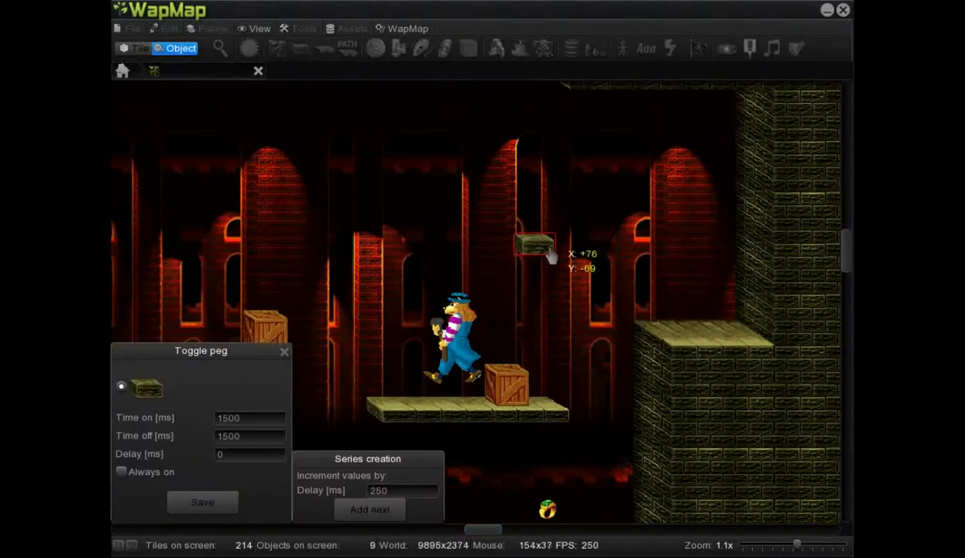
{"action": "scroll", "coordinate": [618, 242], "scroll_direction": "down", "scroll_amount": 2}
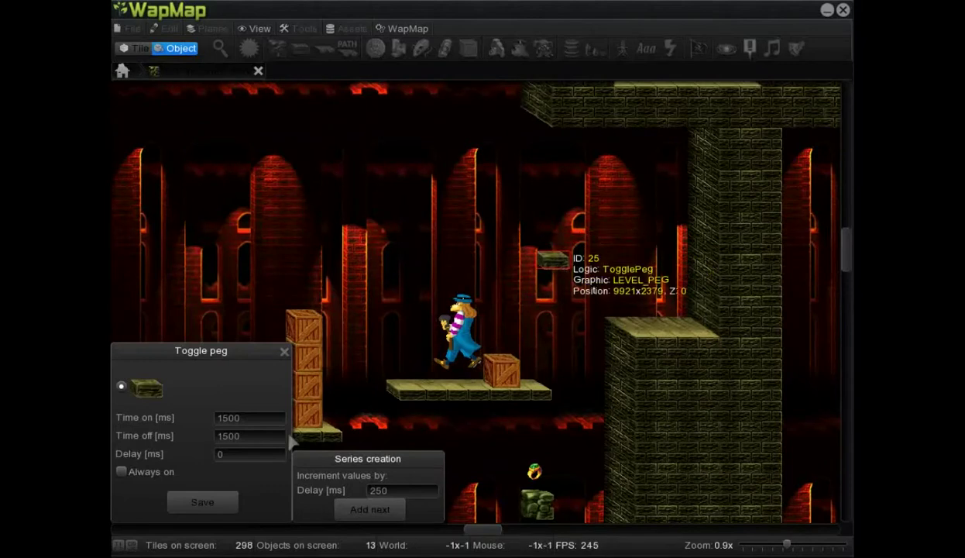
{"action": "left_click", "coordinate": [215, 505]}
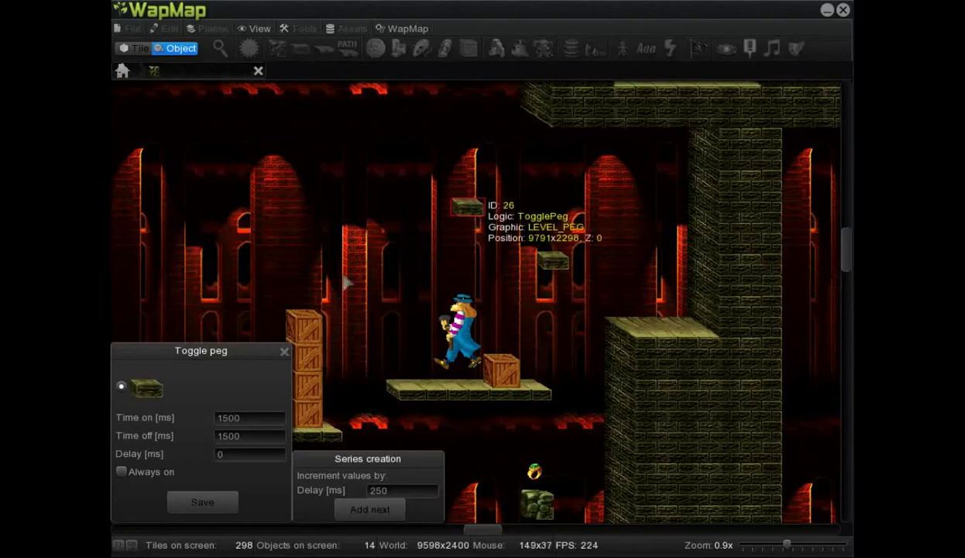
{"action": "key", "text": "BackSpace"}
{"action": "type", "text": "750"}
{"action": "left_click", "coordinate": [203, 501]}
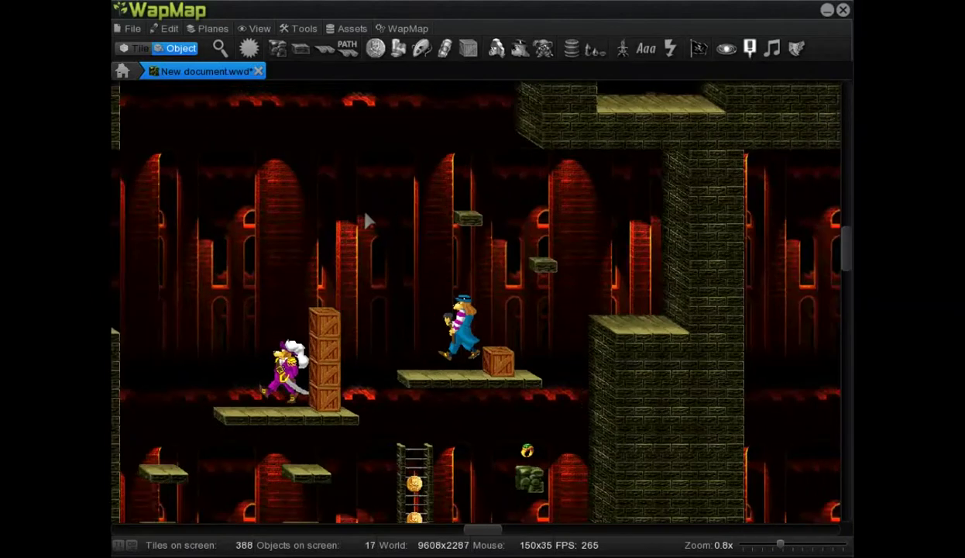
Move the toggle peg higher up the wall and give it a 1500 ms delay.
{"action": "scroll", "coordinate": [368, 221], "scroll_direction": "down", "scroll_amount": 1}
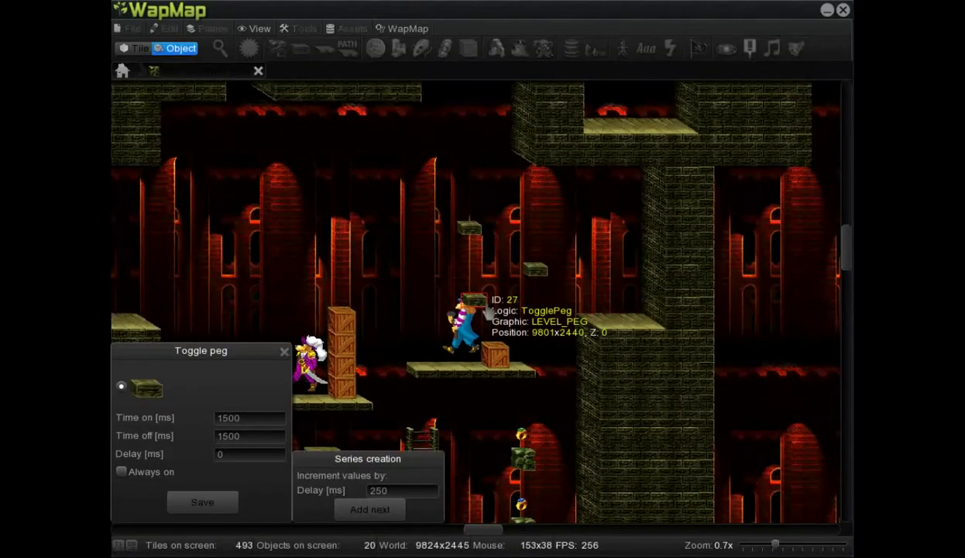
{"action": "left_click_drag", "start_coordinate": [487, 309], "coordinate": [482, 185]}
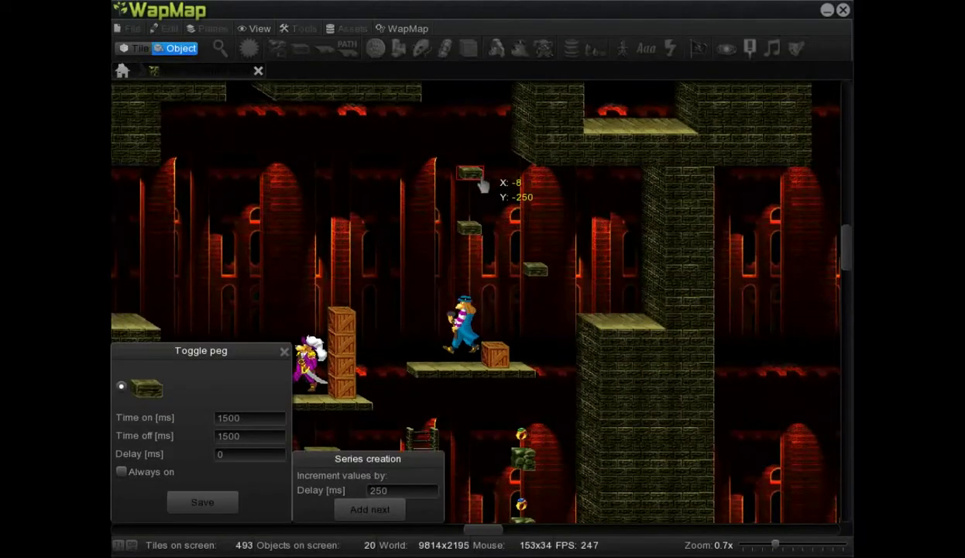
{"action": "left_click", "coordinate": [205, 502]}
{"action": "key", "text": "BackSpace"}
{"action": "type", "text": "1500"}
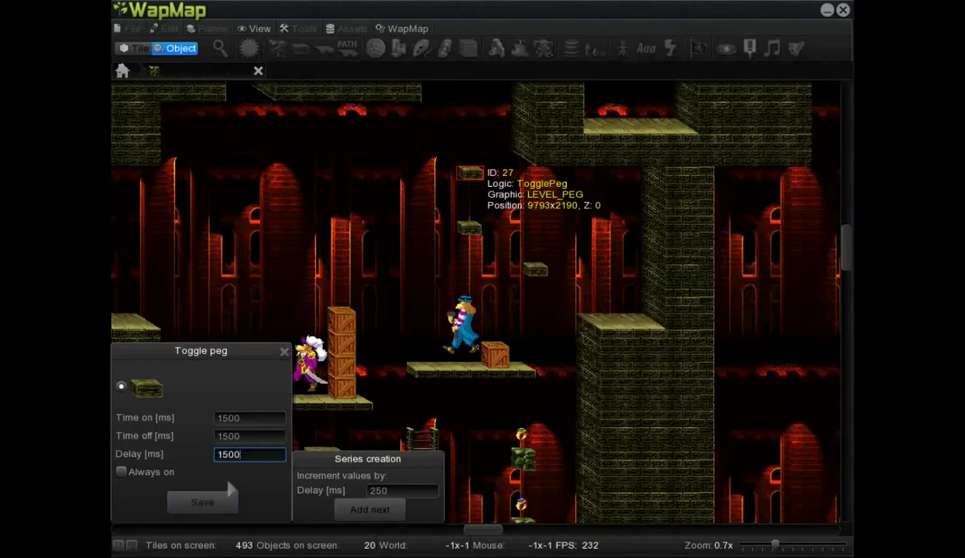
{"action": "left_click", "coordinate": [217, 500]}
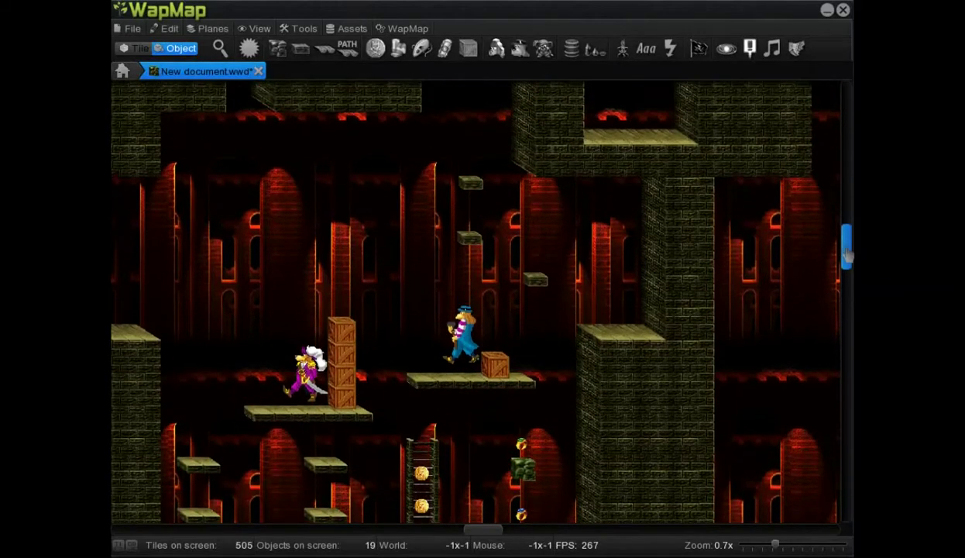
Add two more toggle pegs above the others to top off the column.
{"action": "scroll", "coordinate": [408, 181], "scroll_direction": "up", "scroll_amount": 5}
{"action": "scroll", "coordinate": [408, 181], "scroll_direction": "up", "scroll_amount": 2, "text": "ctrl"}
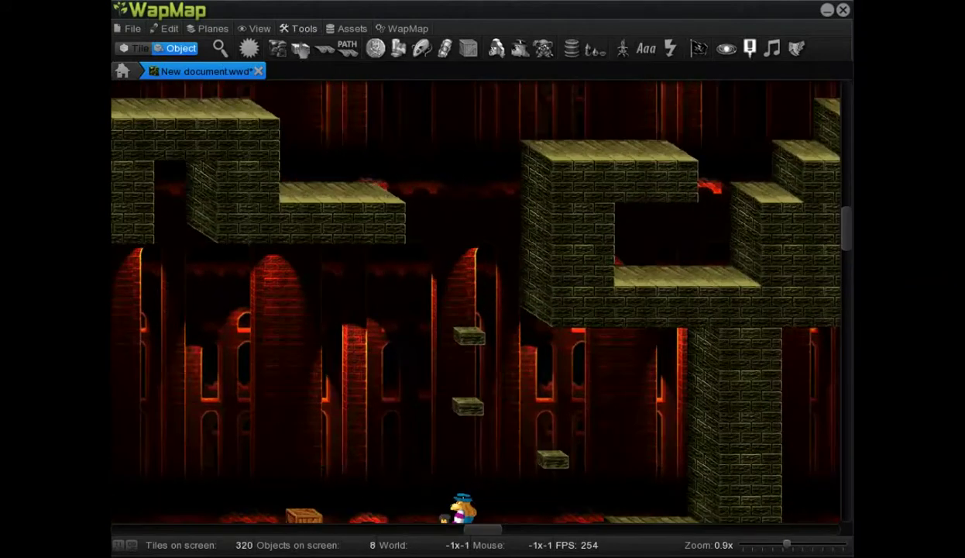
{"action": "left_click", "coordinate": [300, 48]}
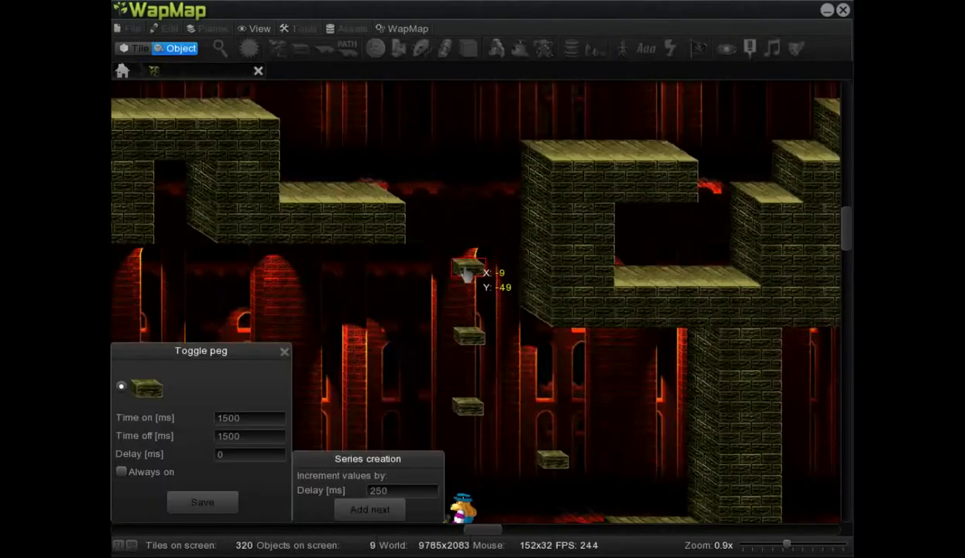
{"action": "left_click", "coordinate": [465, 270]}
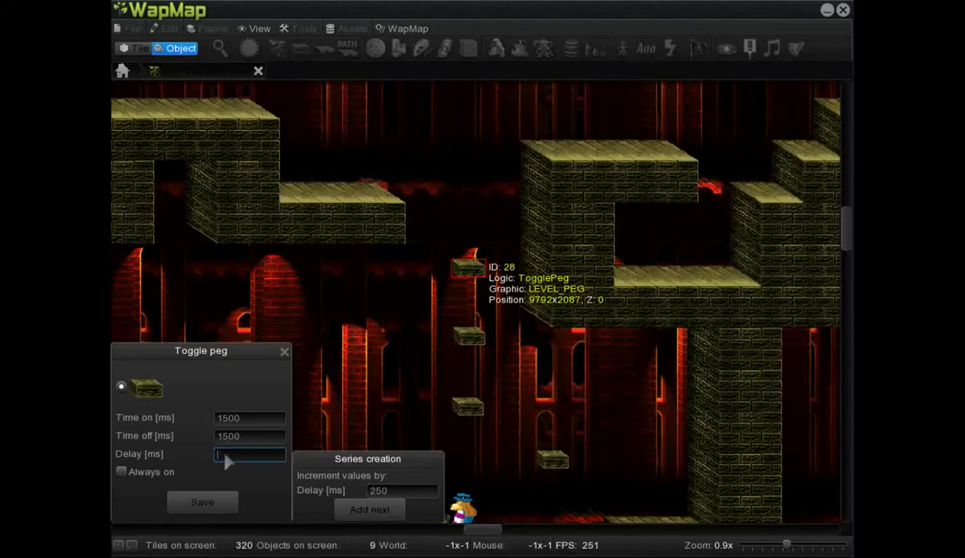
{"action": "left_click", "coordinate": [202, 501]}
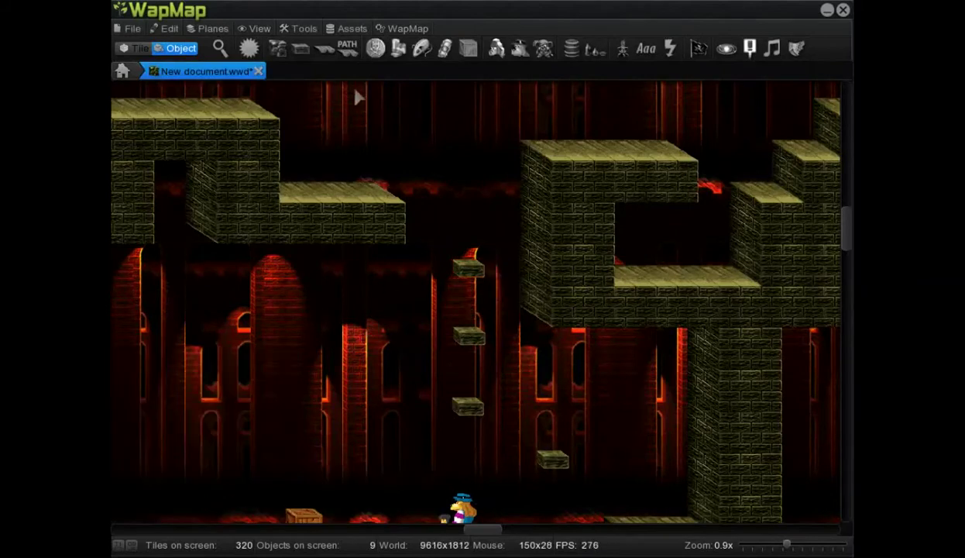
{"action": "left_click", "coordinate": [300, 48]}
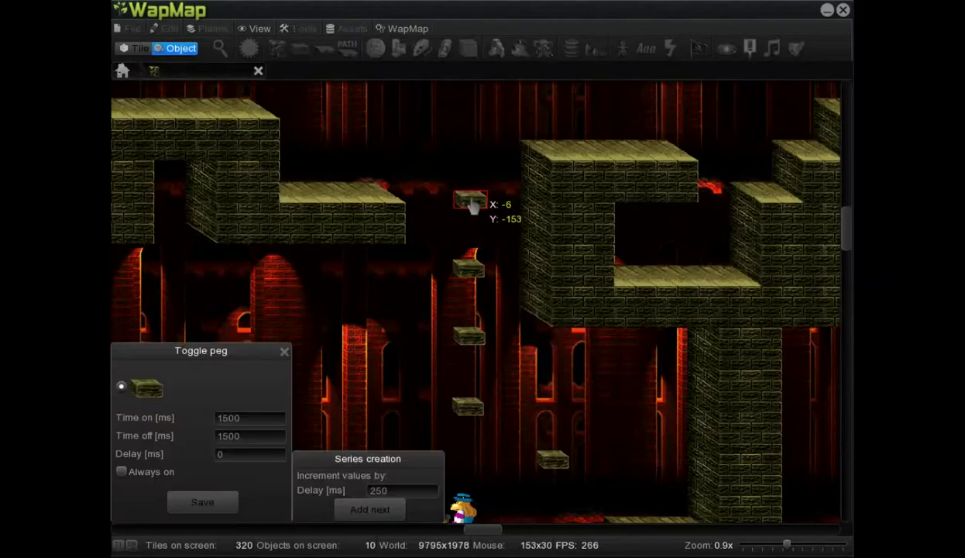
{"action": "left_click", "coordinate": [470, 199]}
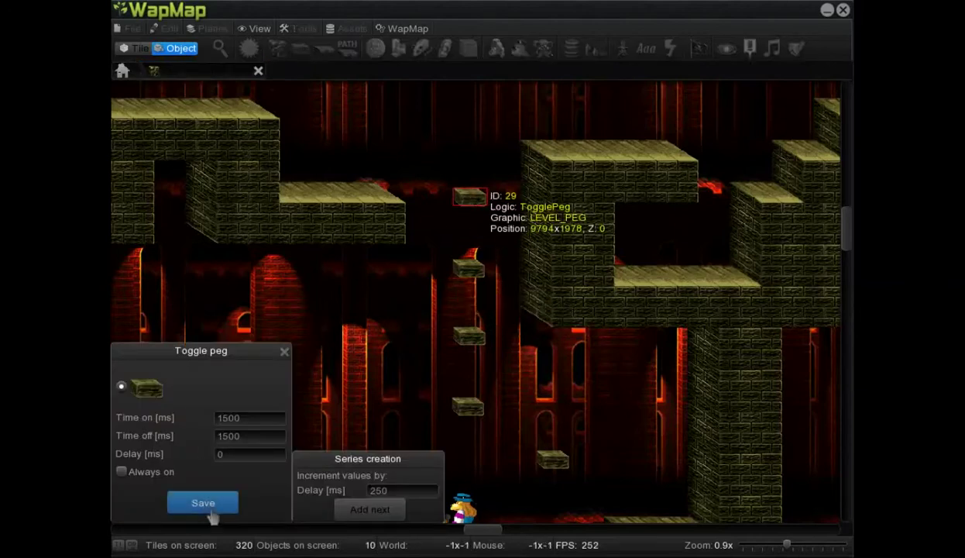
{"action": "left_click", "coordinate": [205, 505]}
Place gold coin treasures above each toggle peg in the column, using Add next for more coins.
{"action": "right_click", "coordinate": [361, 164]}
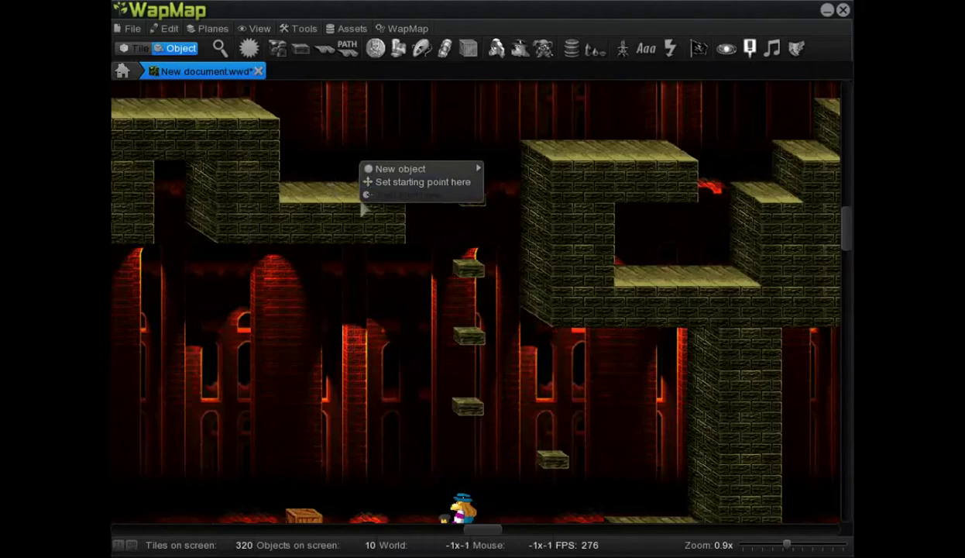
{"action": "scroll", "coordinate": [364, 224], "scroll_direction": "down", "scroll_amount": 3}
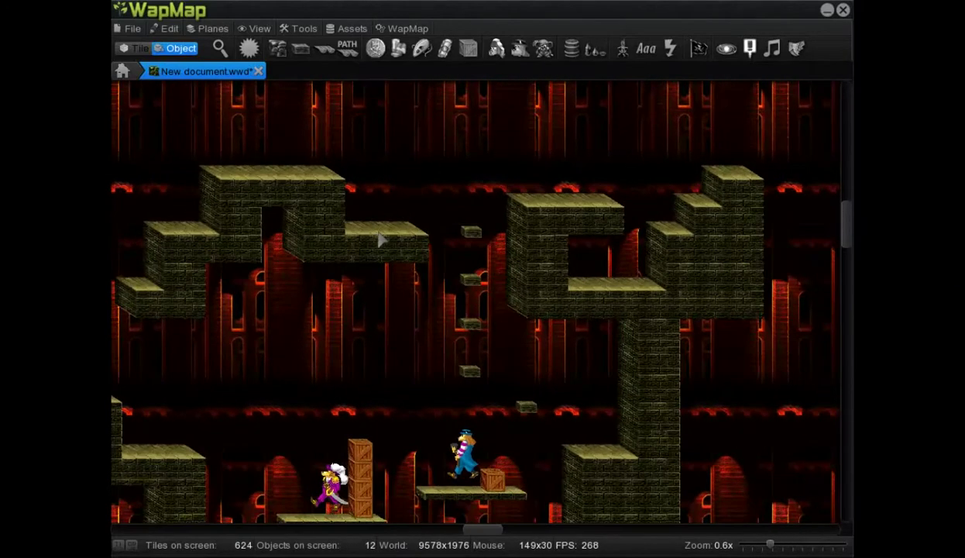
{"action": "scroll", "coordinate": [470, 271], "scroll_direction": "up", "scroll_amount": 1}
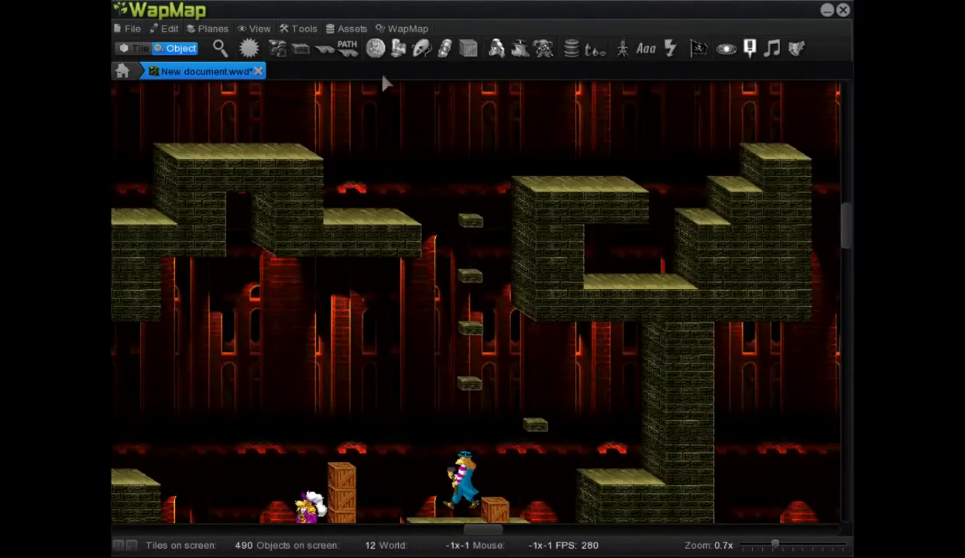
{"action": "left_click", "coordinate": [374, 48]}
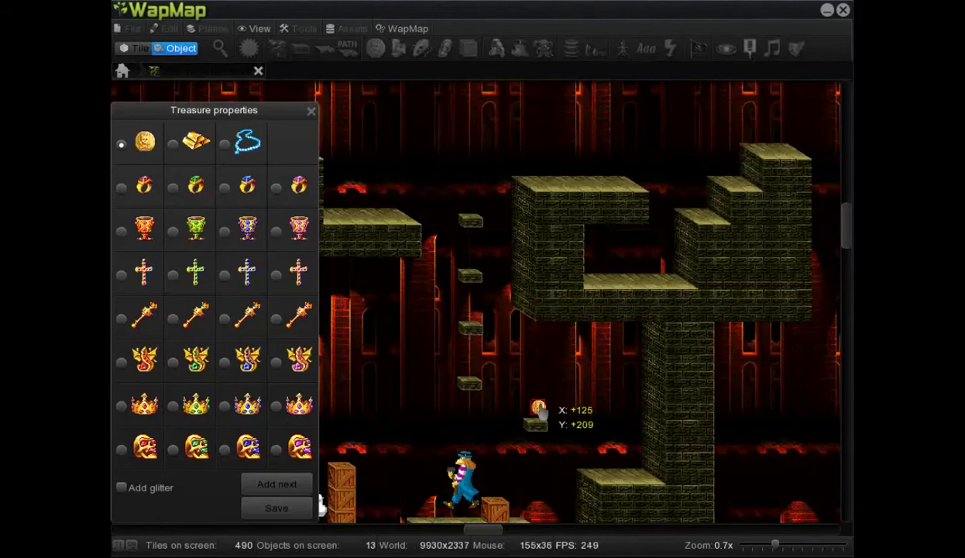
{"action": "left_click", "coordinate": [534, 404]}
{"action": "scroll", "coordinate": [476, 304], "scroll_direction": "up", "scroll_amount": 1}
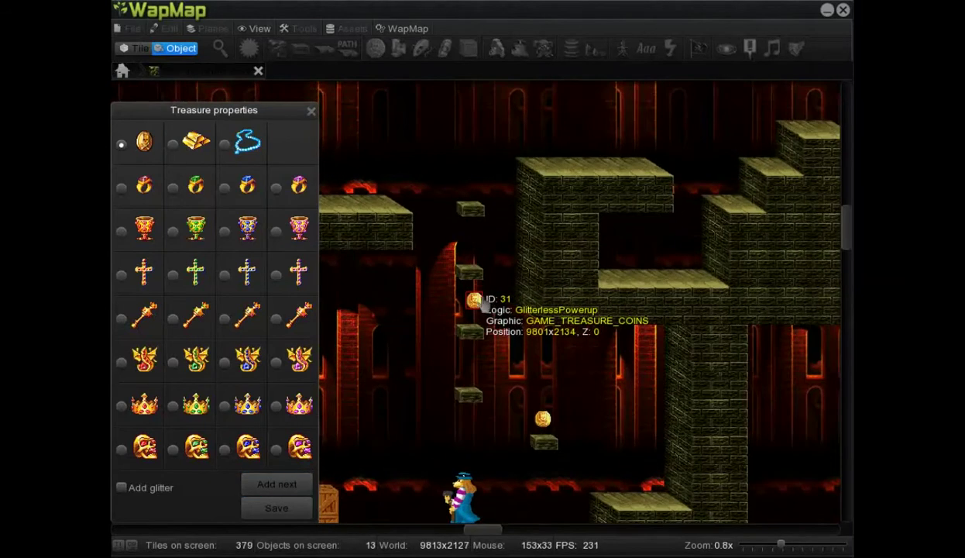
{"action": "left_click", "coordinate": [470, 372]}
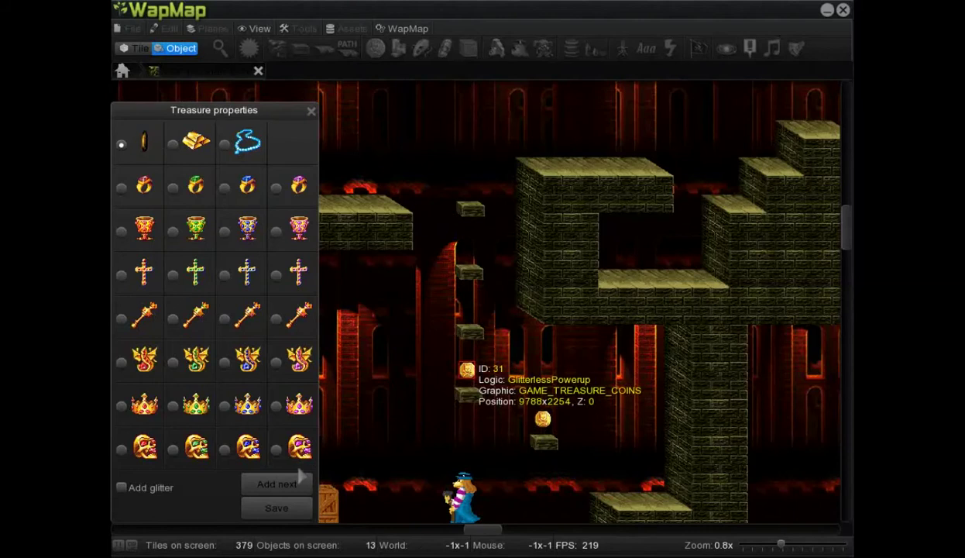
{"action": "left_click", "coordinate": [474, 311]}
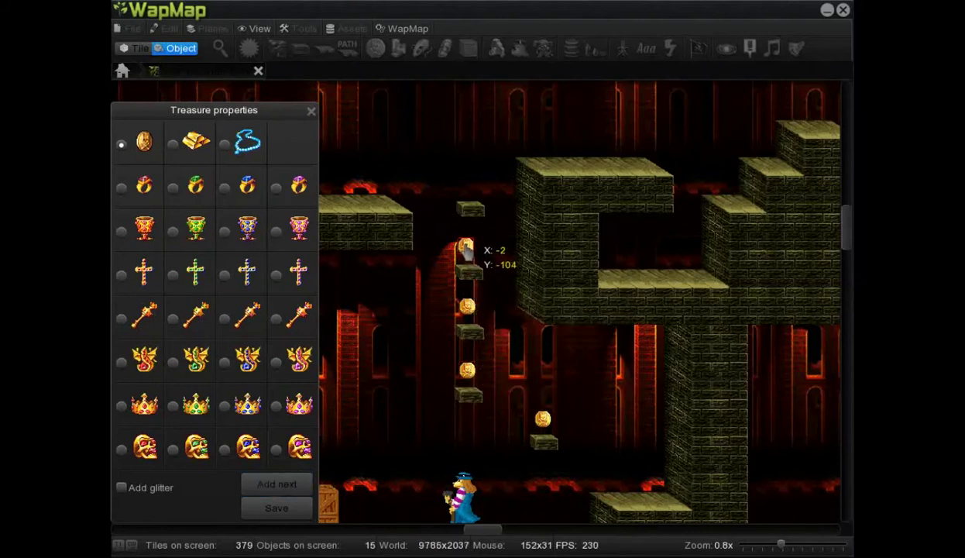
{"action": "left_click", "coordinate": [287, 484]}
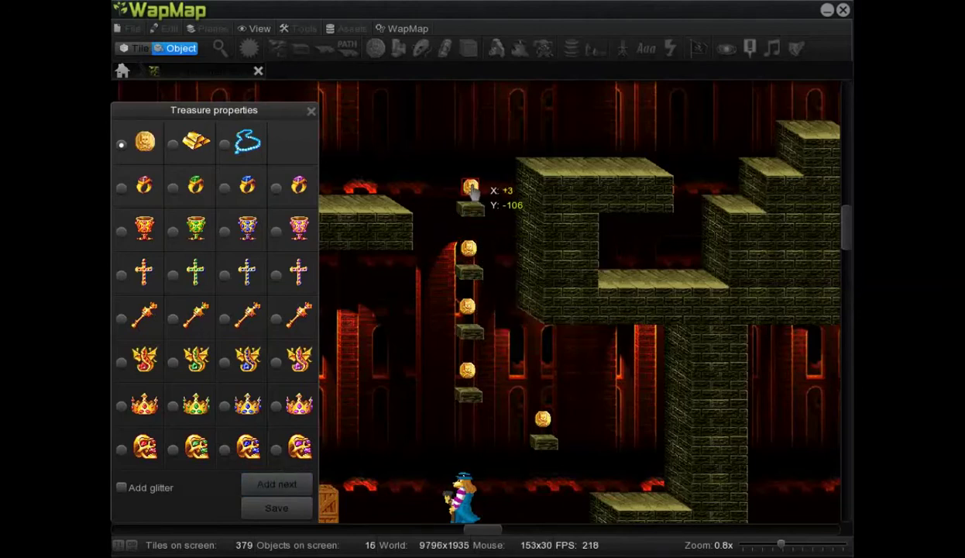
{"action": "left_click", "coordinate": [471, 190]}
{"action": "left_click", "coordinate": [277, 508]}
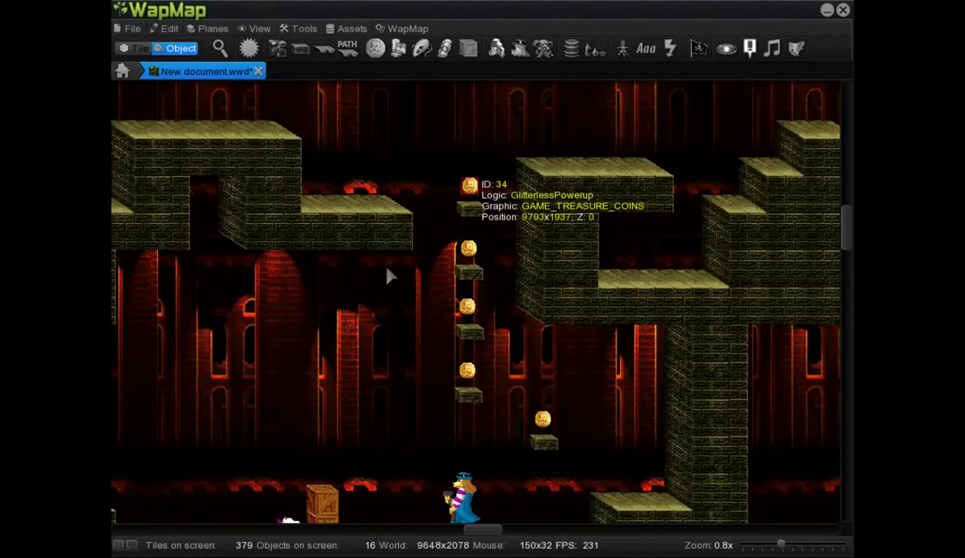
{"action": "scroll", "coordinate": [382, 300], "scroll_direction": "down", "scroll_amount": 1}
{"action": "scroll", "coordinate": [418, 385], "scroll_direction": "down", "scroll_amount": 2}
{"action": "scroll", "coordinate": [463, 525], "scroll_direction": "left", "scroll_amount": 2}
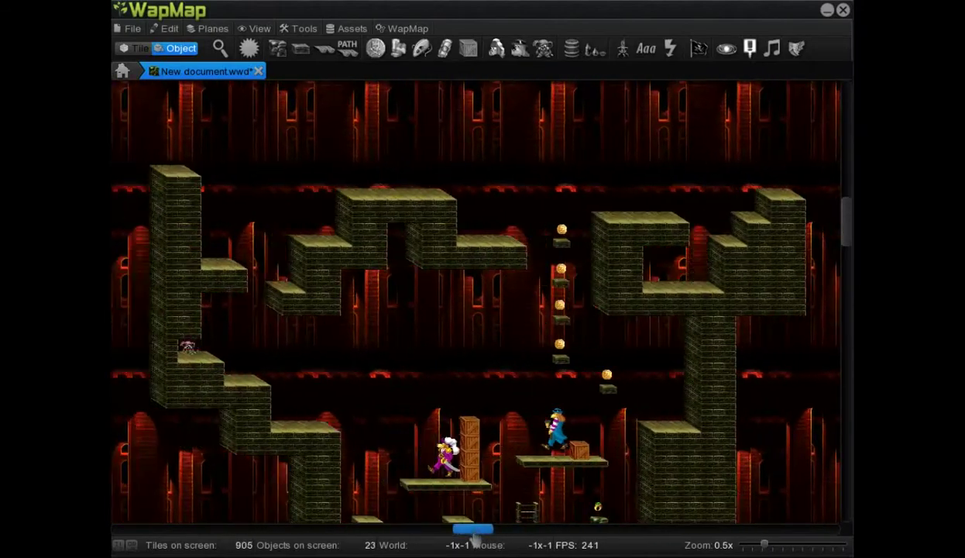
{"action": "scroll", "coordinate": [468, 511], "scroll_direction": "left", "scroll_amount": 2}
{"action": "scroll", "coordinate": [577, 286], "scroll_direction": "up", "scroll_amount": 1}
{"action": "scroll", "coordinate": [587, 262], "scroll_direction": "up", "scroll_amount": 1}
{"action": "scroll", "coordinate": [588, 256], "scroll_direction": "down", "scroll_amount": 2}
{"action": "scroll", "coordinate": [590, 251], "scroll_direction": "up", "scroll_amount": 2}
{"action": "scroll", "coordinate": [592, 249], "scroll_direction": "down", "scroll_amount": 2}
{"action": "scroll", "coordinate": [592, 246], "scroll_direction": "down", "scroll_amount": 1}
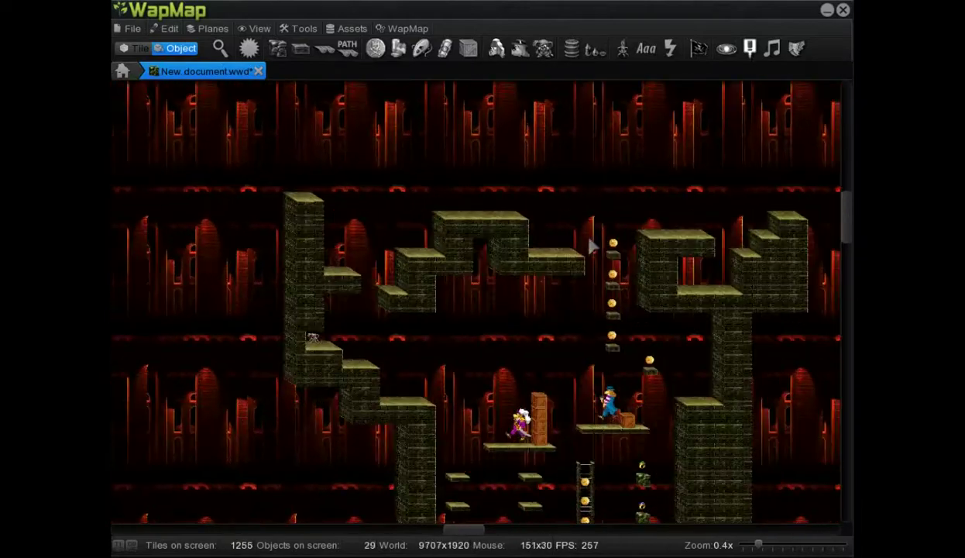
{"action": "scroll", "coordinate": [593, 246], "scroll_direction": "up", "scroll_amount": 1}
{"action": "scroll", "coordinate": [385, 69], "scroll_direction": "up", "scroll_amount": 1}
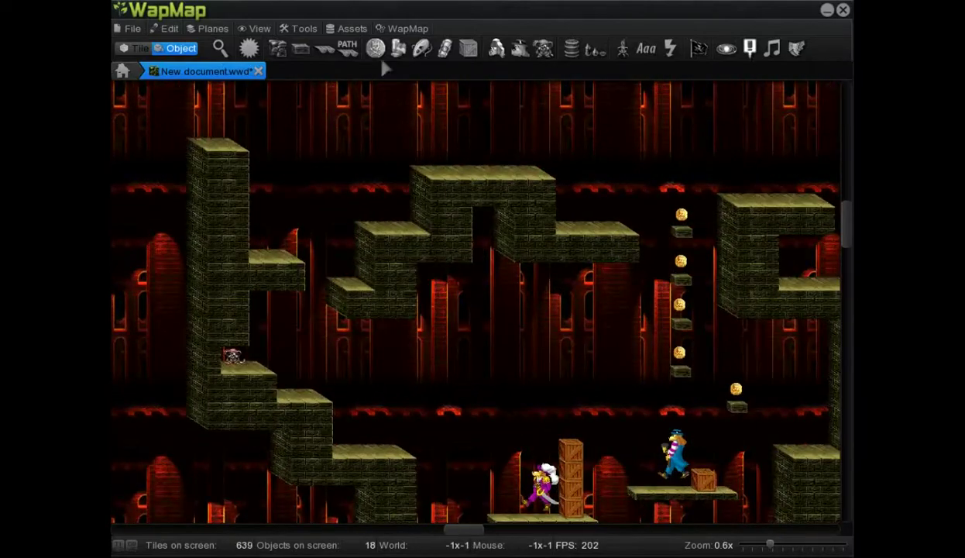
{"action": "left_click", "coordinate": [139, 49]}
{"action": "left_click_drag", "start_coordinate": [475, 534], "coordinate": [502, 534]}
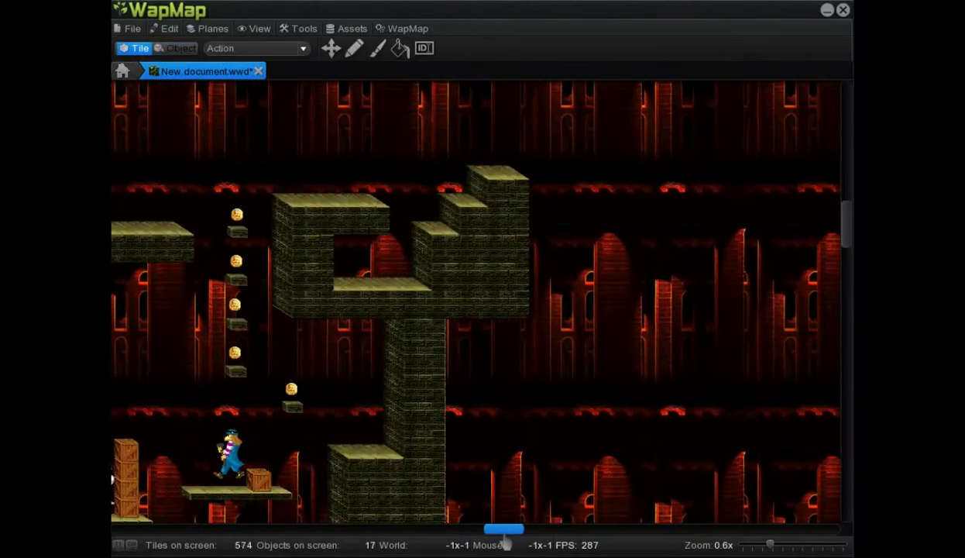
{"action": "scroll", "coordinate": [438, 342], "scroll_direction": "up", "scroll_amount": 2}
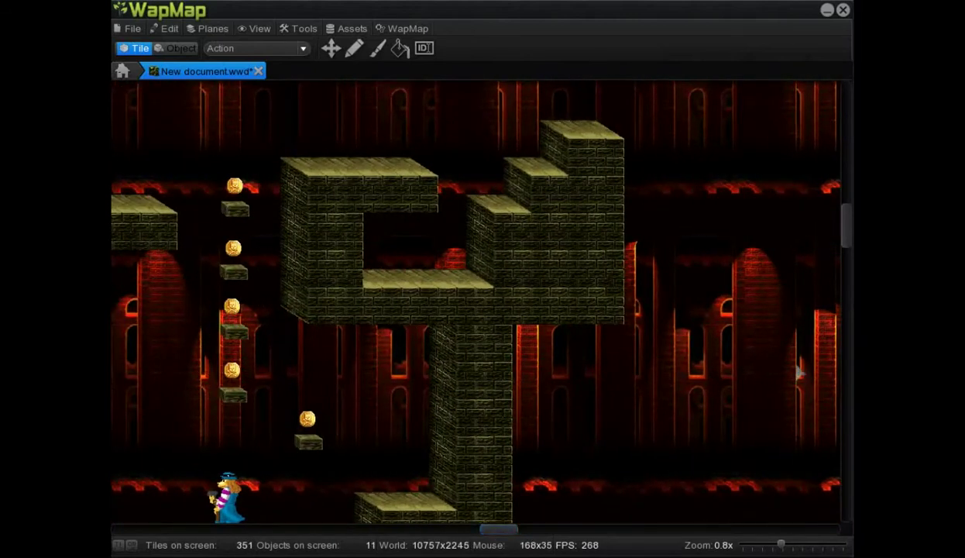
{"action": "scroll", "coordinate": [669, 177], "scroll_direction": "up", "scroll_amount": 3}
Add a 15-second Catnip special pickup in the stone structure's hollow and save it.
{"action": "left_click", "coordinate": [178, 49]}
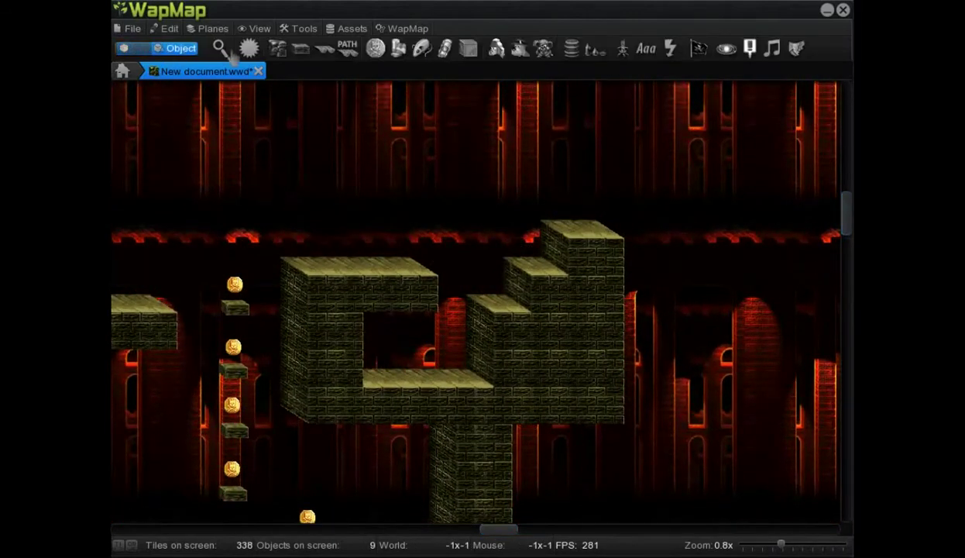
{"action": "left_click", "coordinate": [474, 299]}
{"action": "left_click_drag", "start_coordinate": [475, 302], "coordinate": [342, 213]}
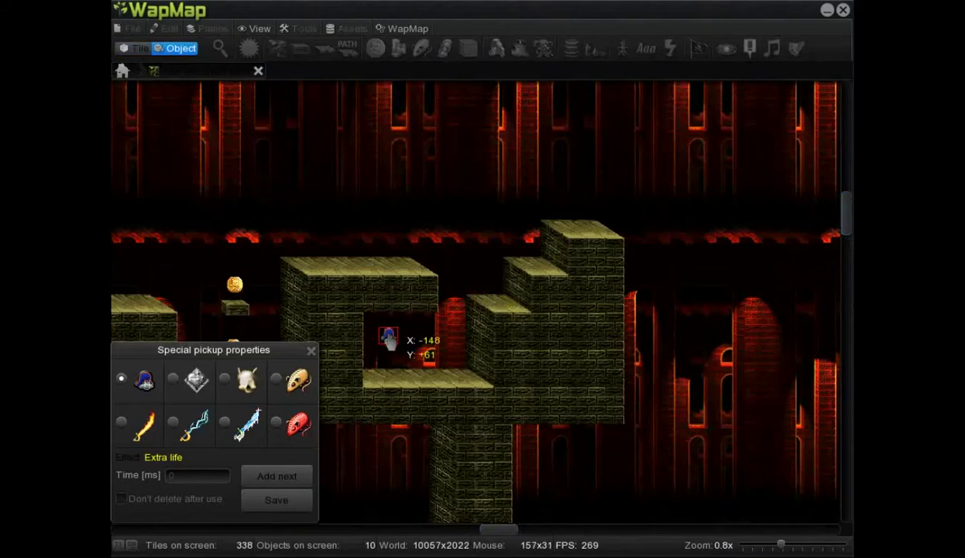
{"action": "key", "text": "Right"}
{"action": "key", "text": "Right"}
{"action": "key", "text": "Right"}
{"action": "left_click_drag", "start_coordinate": [370, 204], "coordinate": [373, 350]}
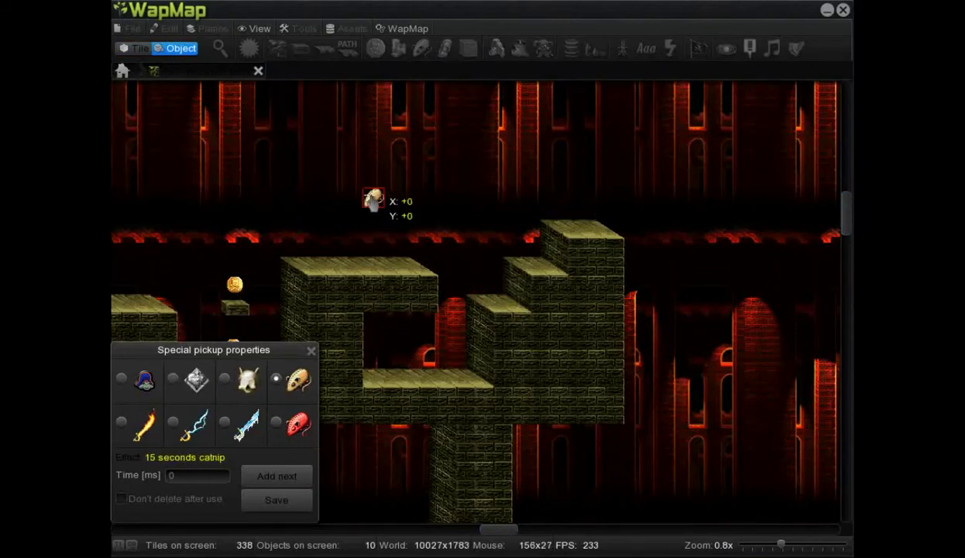
{"action": "left_click", "coordinate": [288, 502]}
Start moving the catnip pickup to fine-tune its spot in the hollow.
{"action": "scroll", "coordinate": [394, 237], "scroll_direction": "up", "scroll_amount": 2}
{"action": "scroll", "coordinate": [398, 225], "scroll_direction": "up", "scroll_amount": 1}
{"action": "scroll", "coordinate": [397, 224], "scroll_direction": "up", "scroll_amount": 1}
{"action": "right_click", "coordinate": [332, 352]}
{"action": "left_click", "coordinate": [357, 392]}
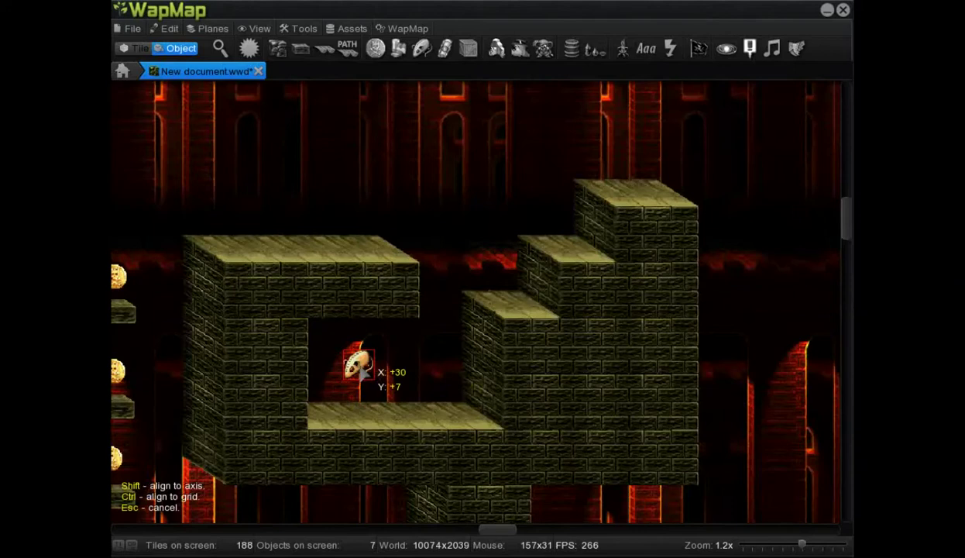
Drop the catnip pickup, then add two stacked gold coins beside it and save.
{"action": "left_click", "coordinate": [358, 371]}
{"action": "left_click", "coordinate": [378, 50]}
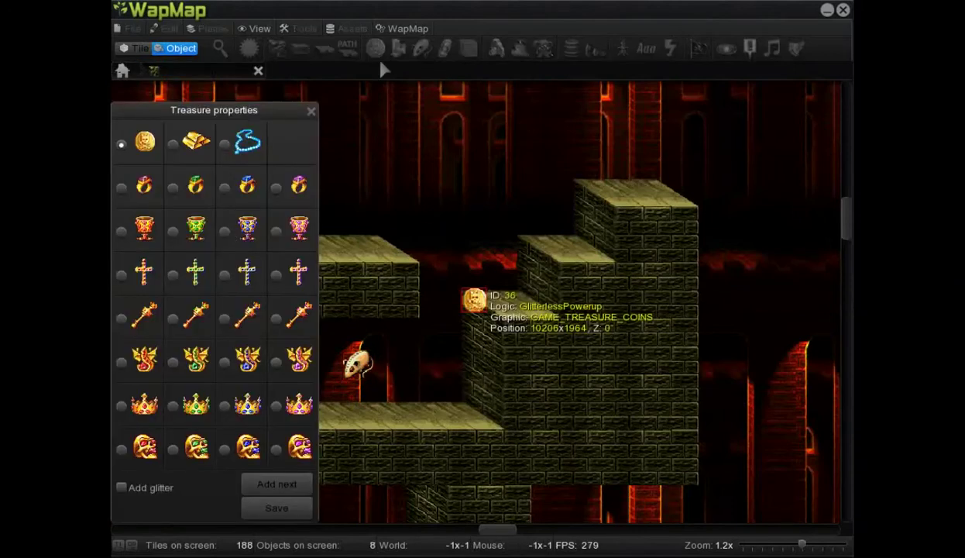
{"action": "left_click_drag", "start_coordinate": [475, 303], "coordinate": [397, 341]}
{"action": "left_click", "coordinate": [277, 484]}
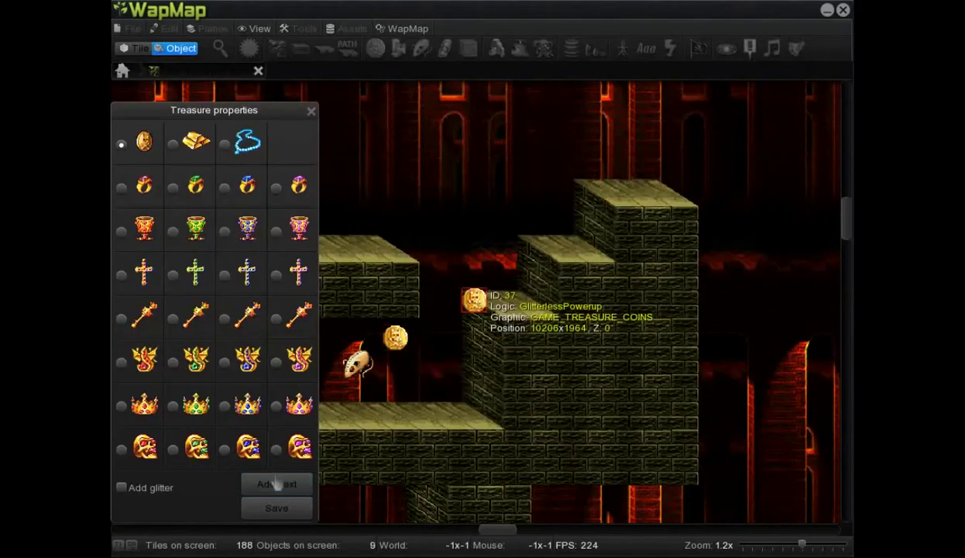
{"action": "left_click", "coordinate": [396, 391]}
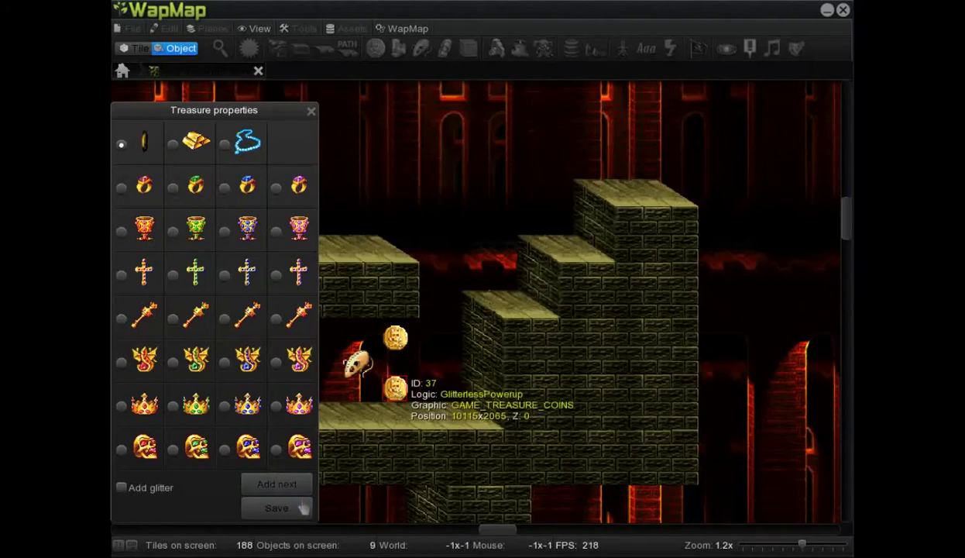
{"action": "left_click", "coordinate": [277, 507]}
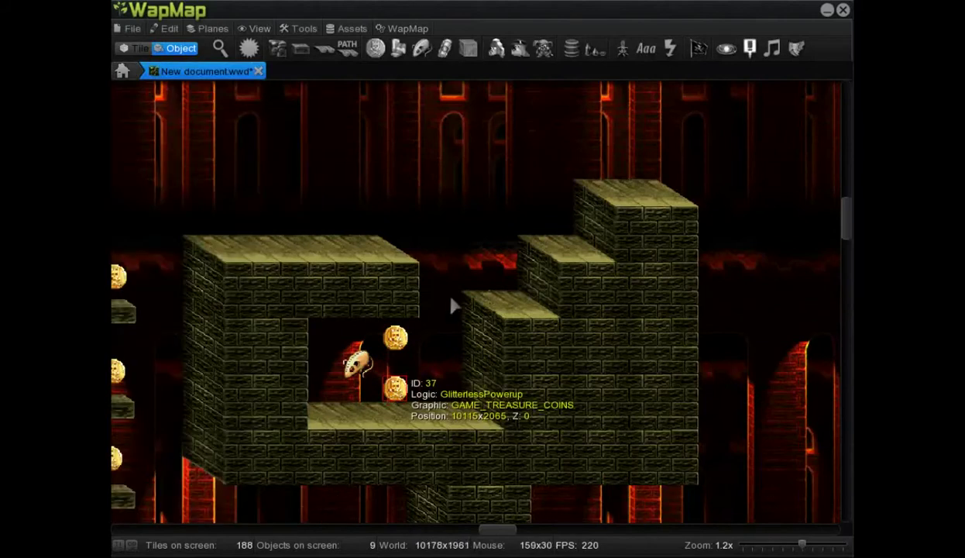
Copy and paste the two coins, then move the copies to the left of the catnip.
{"action": "right_click", "coordinate": [404, 346]}
{"action": "left_click", "coordinate": [426, 370]}
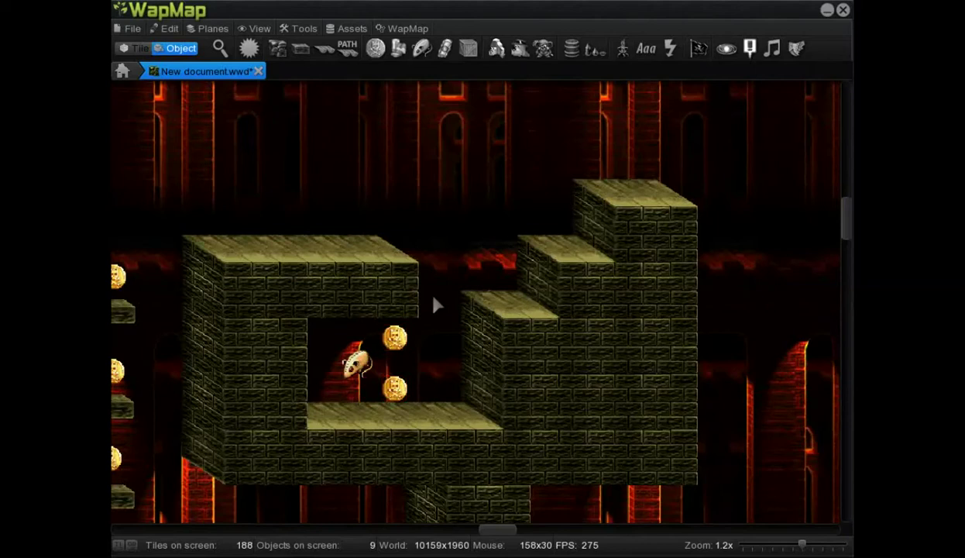
{"action": "key", "text": "ctrl+v"}
{"action": "right_click", "coordinate": [443, 304]}
{"action": "left_click", "coordinate": [457, 300]}
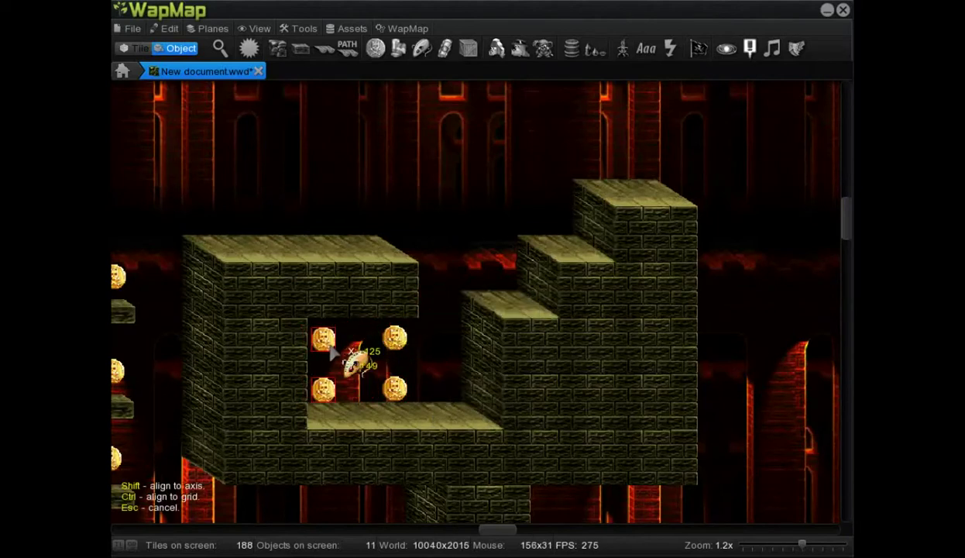
{"action": "left_click", "coordinate": [331, 352]}
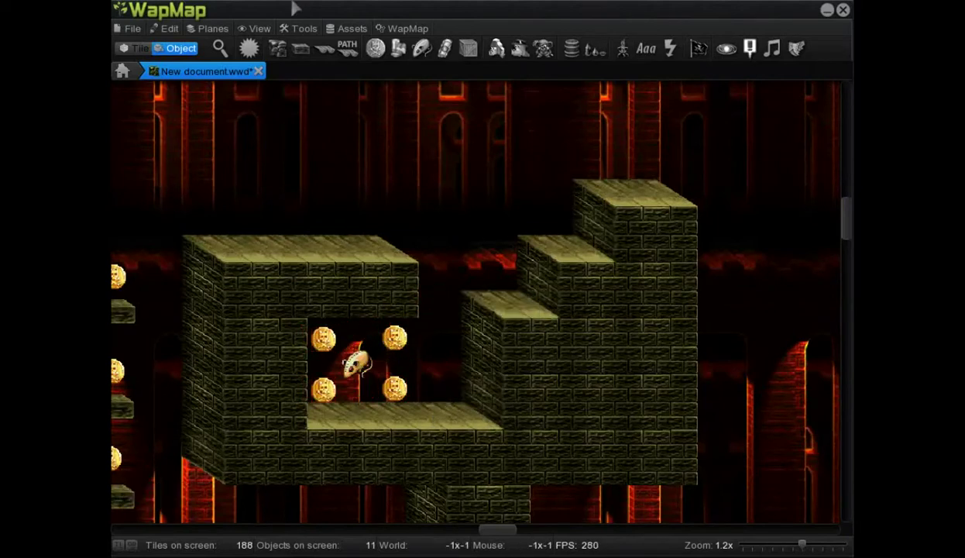
Move the torch stand decoration up toward the coin hollow and save its settings.
{"action": "scroll", "coordinate": [349, 203], "scroll_direction": "down", "scroll_amount": 3}
{"action": "scroll", "coordinate": [364, 252], "scroll_direction": "down", "scroll_amount": 3}
{"action": "scroll", "coordinate": [263, 437], "scroll_direction": "down", "scroll_amount": 1}
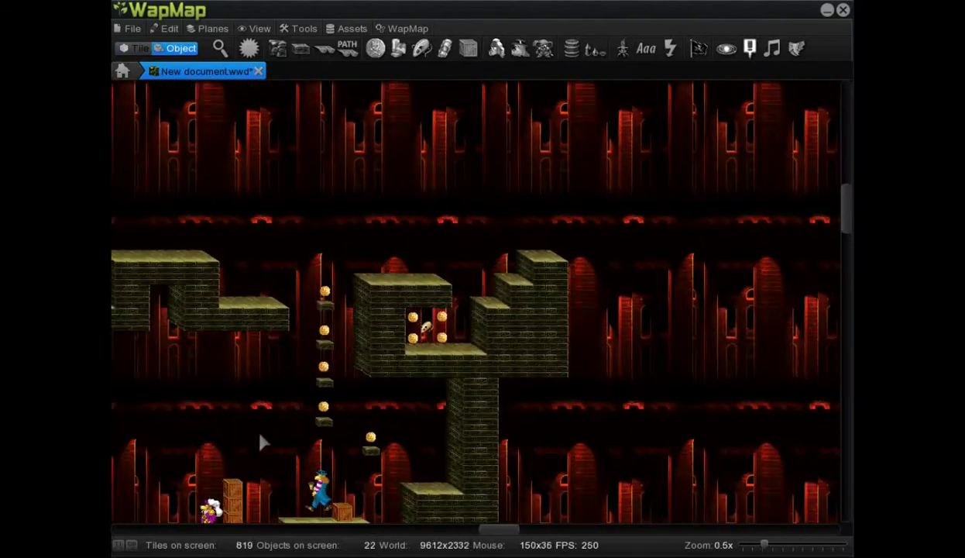
{"action": "scroll", "coordinate": [302, 458], "scroll_direction": "down", "scroll_amount": 1}
{"action": "left_click_drag", "start_coordinate": [847, 200], "coordinate": [847, 254]}
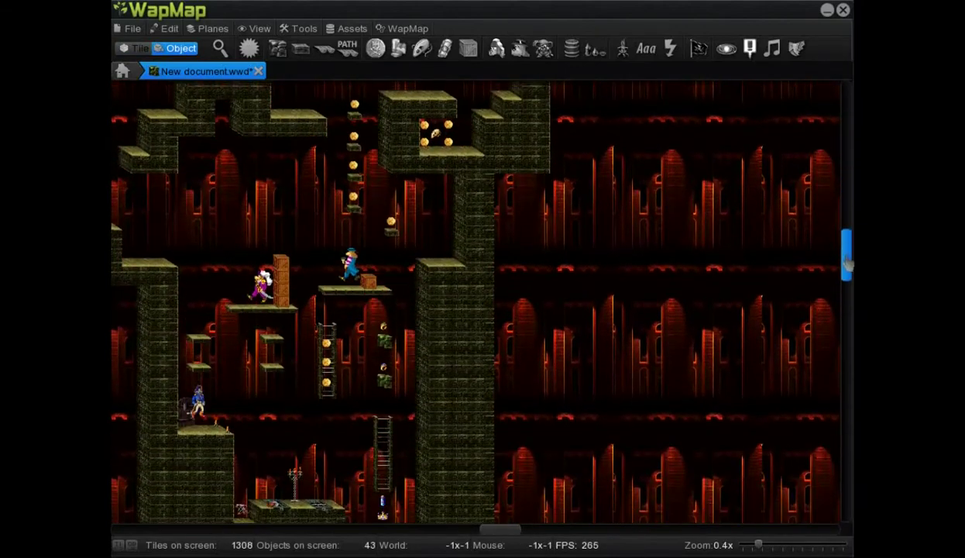
{"action": "double_click", "coordinate": [295, 476]}
{"action": "mouse_move", "coordinate": [295, 477]}
{"action": "left_mouse_down"}
{"action": "mouse_move", "coordinate": [494, 268]}
{"action": "mouse_move", "coordinate": [469, 115]}
{"action": "left_mouse_up"}
{"action": "scroll", "coordinate": [496, 267], "scroll_direction": "up", "scroll_amount": 1}
{"action": "scroll", "coordinate": [744, 254], "scroll_direction": "up", "scroll_amount": 2}
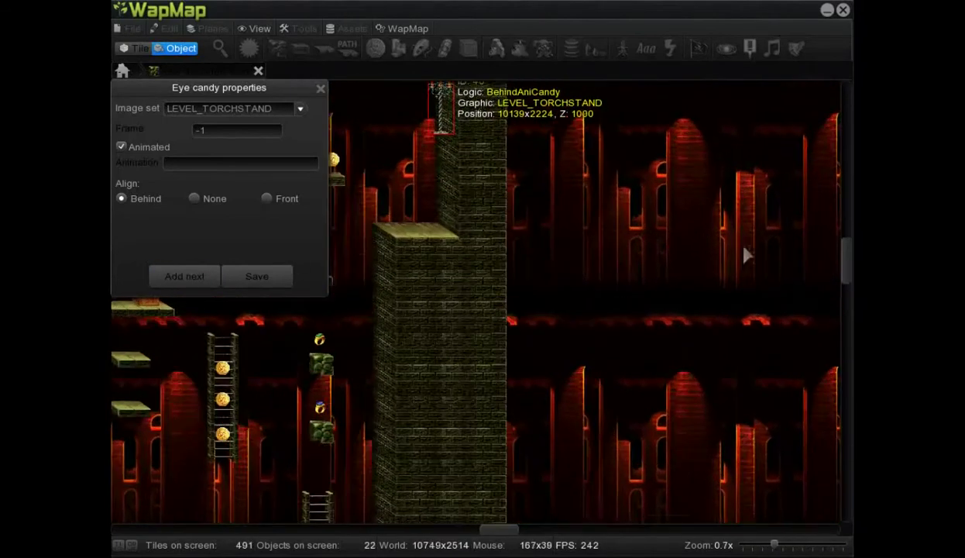
{"action": "left_click_drag", "start_coordinate": [846, 252], "coordinate": [846, 228]}
{"action": "scroll", "coordinate": [511, 255], "scroll_direction": "up", "scroll_amount": 1}
{"action": "scroll", "coordinate": [510, 254], "scroll_direction": "up", "scroll_amount": 2}
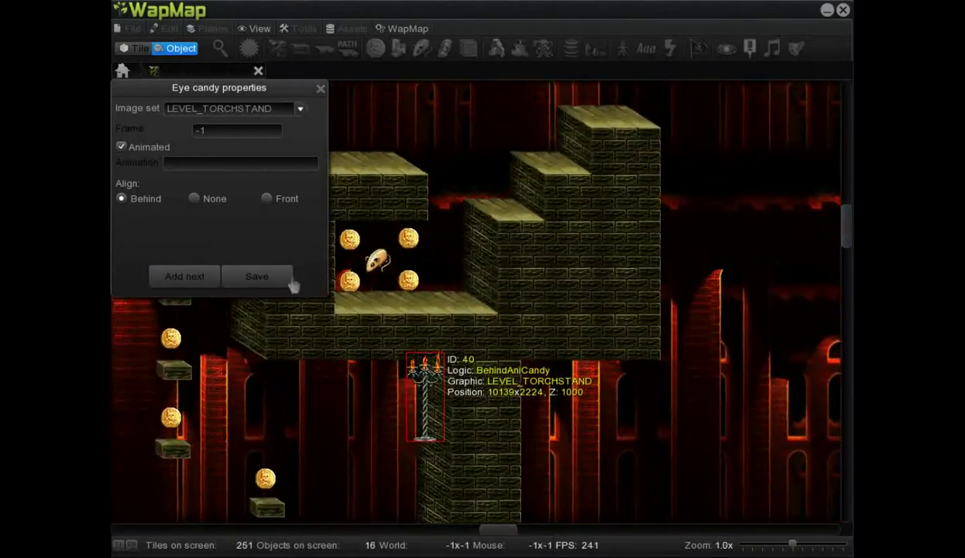
{"action": "left_click", "coordinate": [281, 267]}
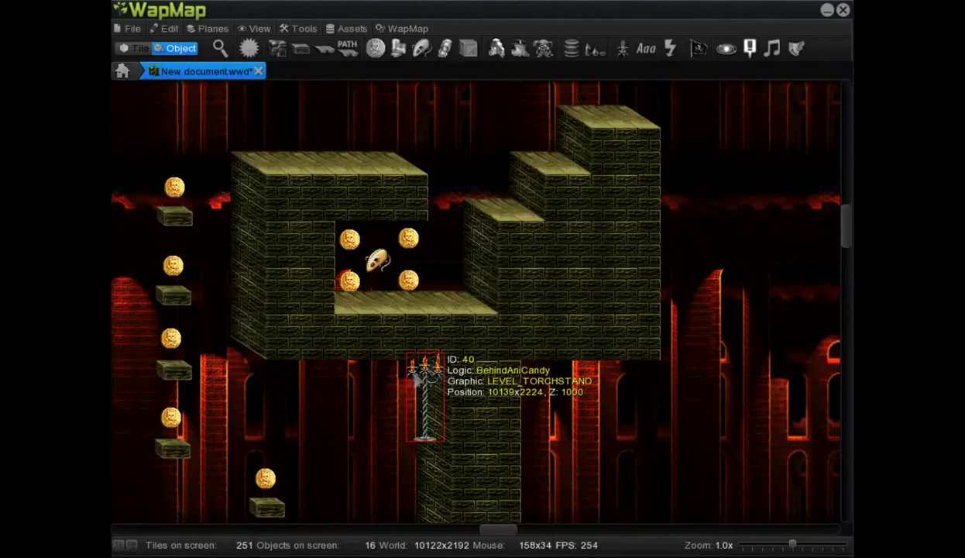
Change the torch stand's graphic to the LEVEL_WEB1 cobweb image set and save.
{"action": "right_click", "coordinate": [416, 379]}
{"action": "left_click", "coordinate": [445, 467]}
{"action": "left_click", "coordinate": [352, 218]}
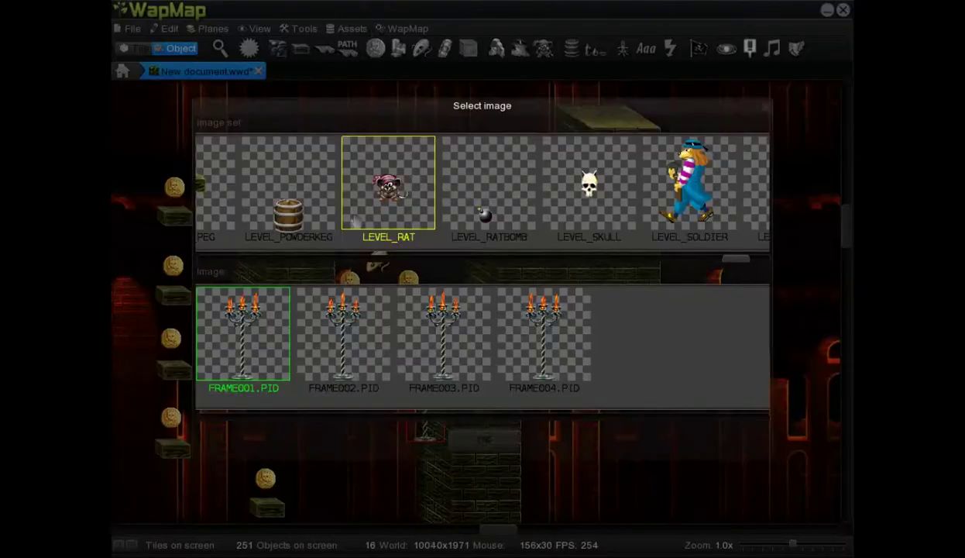
{"action": "left_click_drag", "start_coordinate": [733, 258], "coordinate": [755, 258]}
{"action": "left_click", "coordinate": [626, 174]}
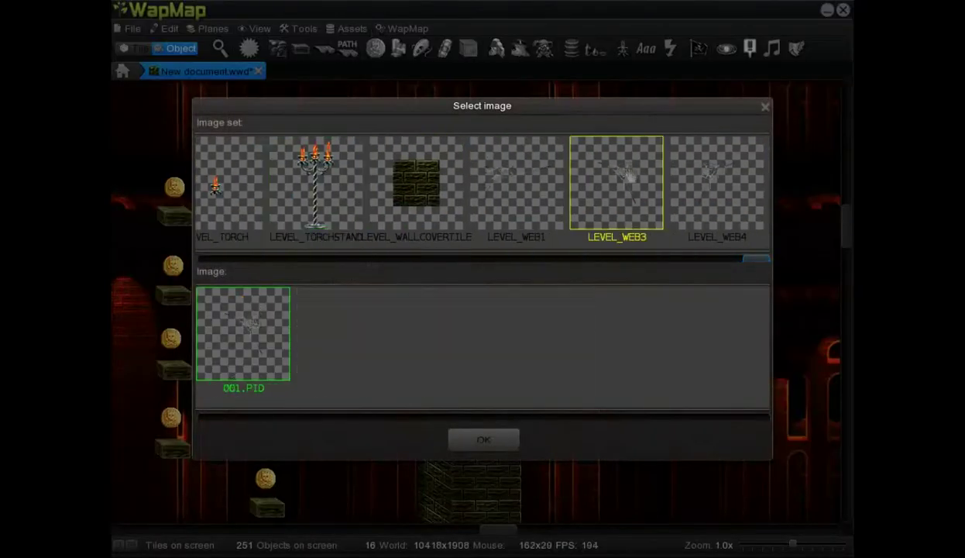
{"action": "left_click", "coordinate": [500, 186]}
{"action": "left_click", "coordinate": [465, 438]}
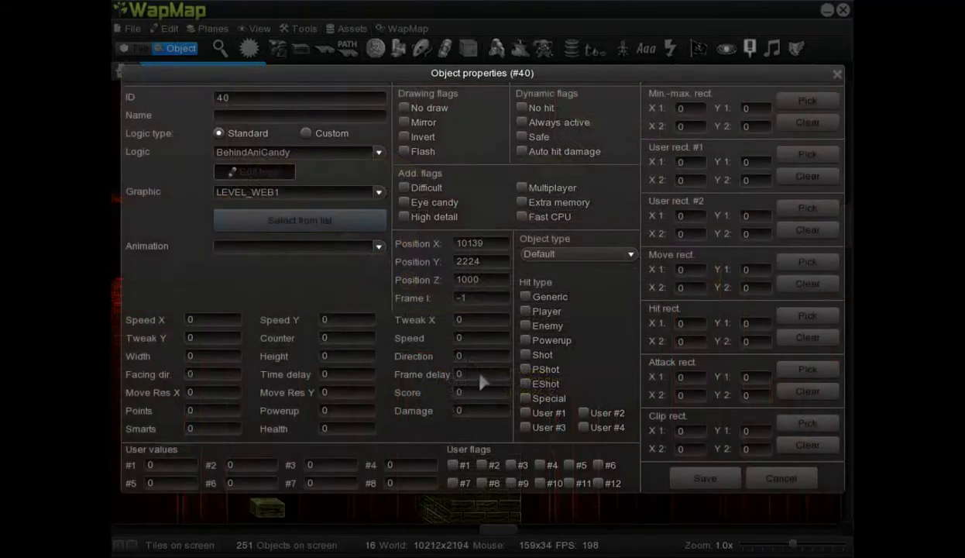
{"action": "left_click", "coordinate": [678, 475]}
Move the cobweb into the hollow's top-left corner and save its decoration settings.
{"action": "right_click", "coordinate": [435, 402]}
{"action": "left_click", "coordinate": [453, 407]}
{"action": "left_click", "coordinate": [364, 242]}
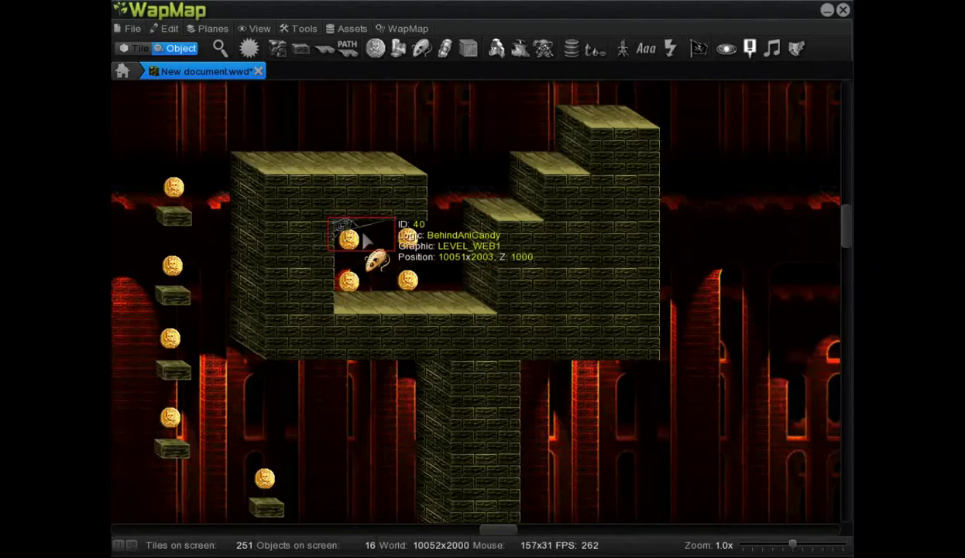
{"action": "double_click", "coordinate": [363, 242]}
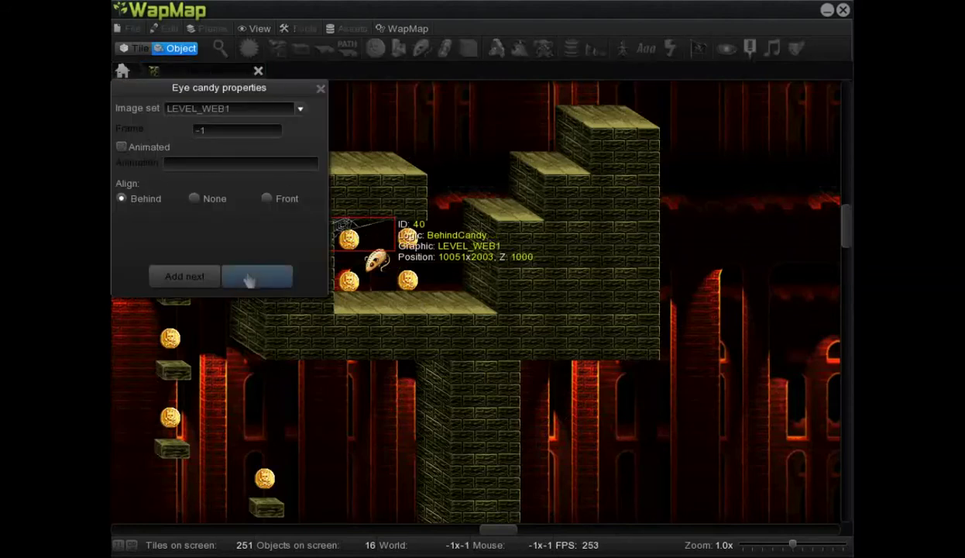
{"action": "left_click", "coordinate": [250, 280]}
{"action": "scroll", "coordinate": [330, 133], "scroll_direction": "up", "scroll_amount": 2}
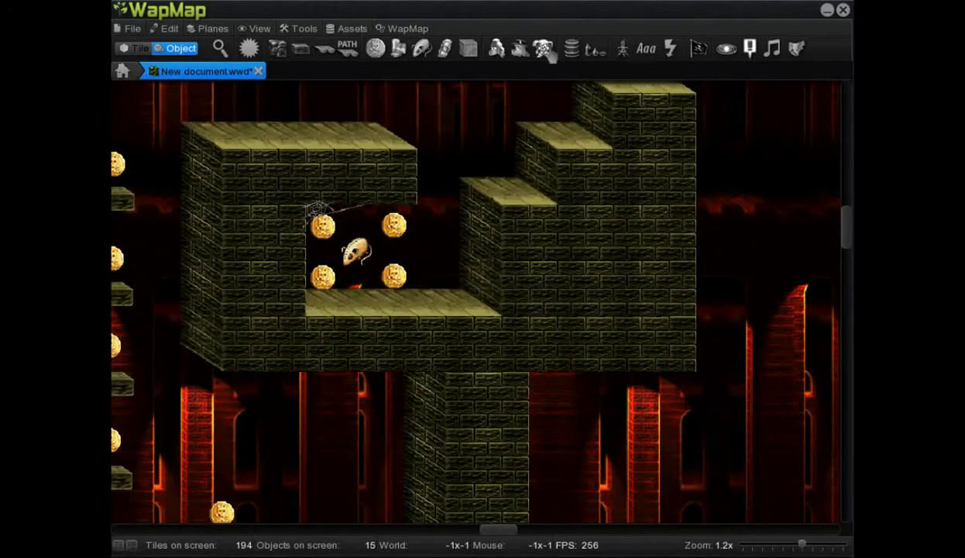
Place two powder kegs side by side on the hollow's floor.
{"action": "left_click", "coordinate": [571, 49]}
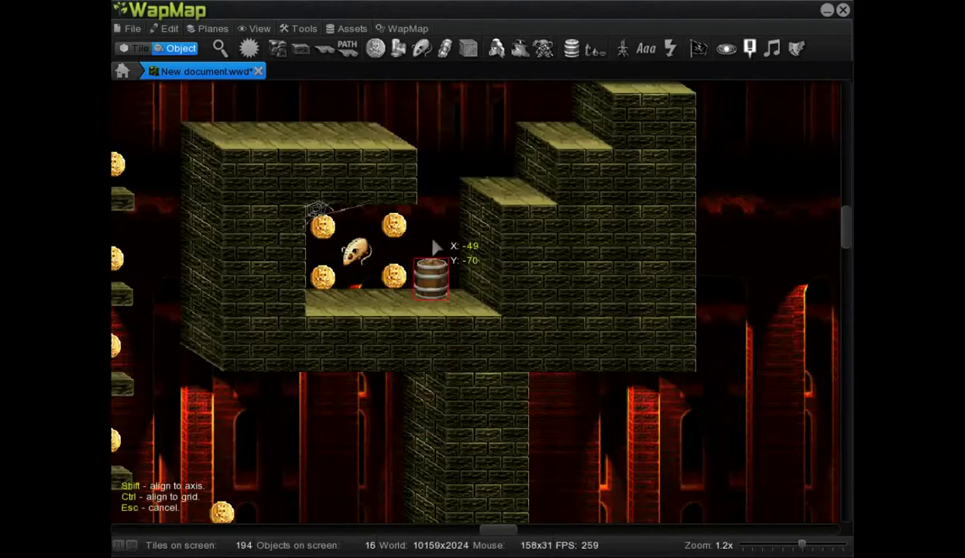
{"action": "left_click", "coordinate": [436, 251]}
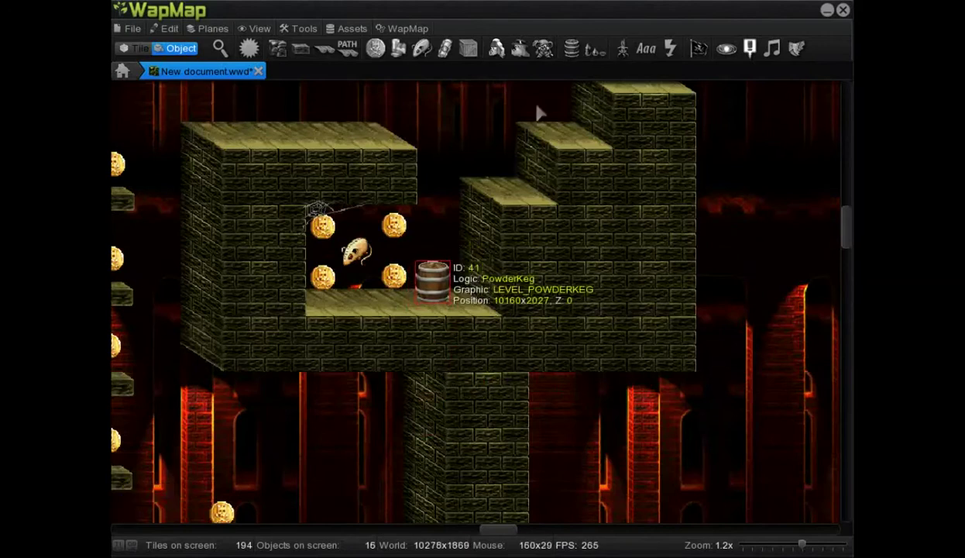
{"action": "left_click", "coordinate": [572, 51]}
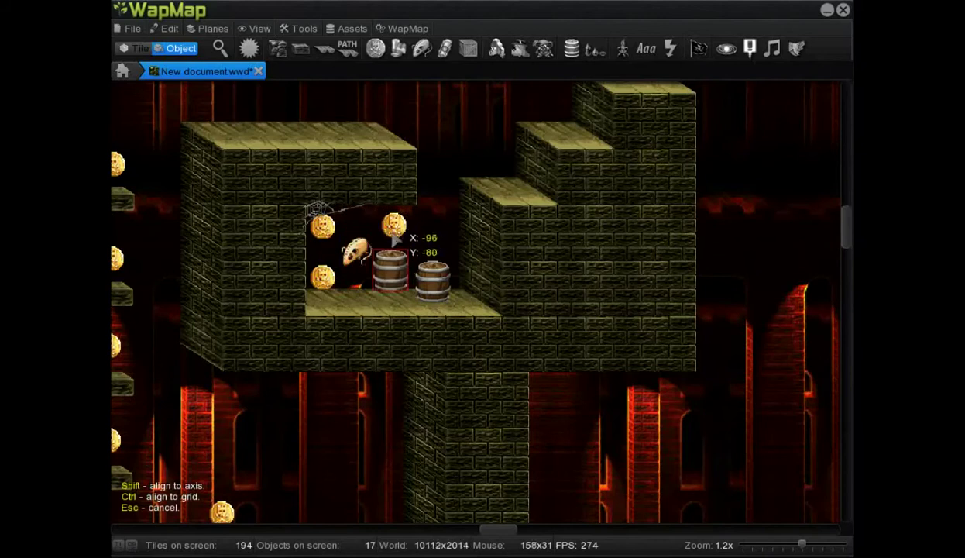
{"action": "left_click", "coordinate": [396, 250]}
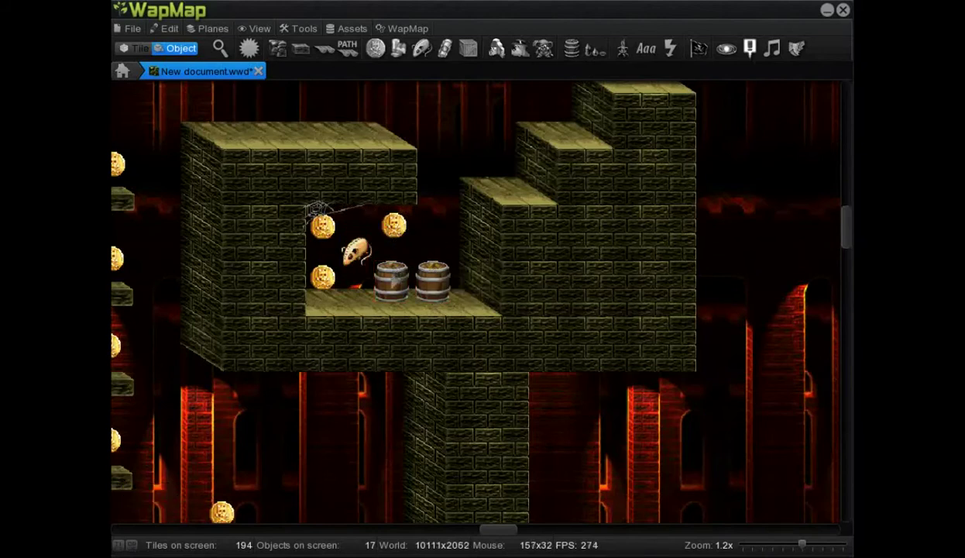
Set the first two coins in the hollow back to Z depth 1000.
{"action": "mouse_move", "coordinate": [405, 239]}
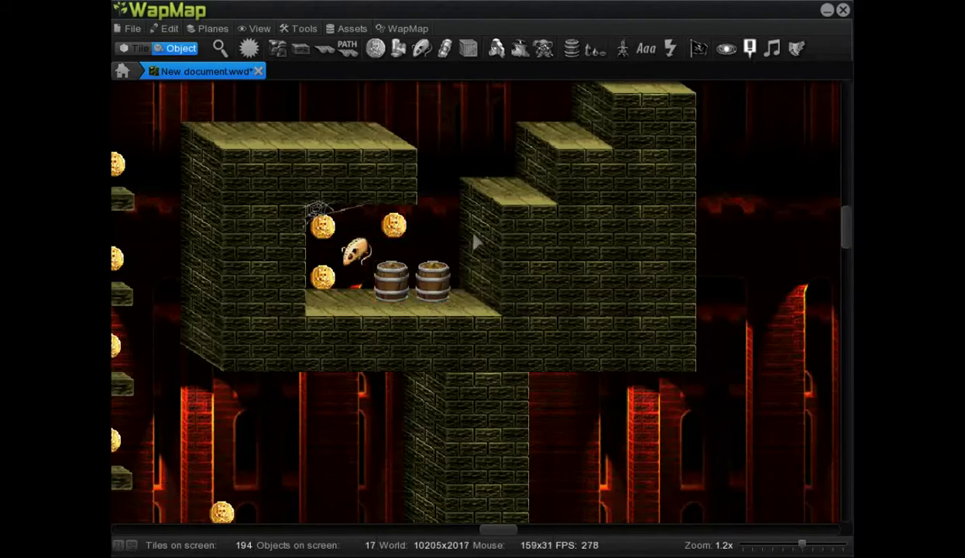
{"action": "mouse_move", "coordinate": [397, 284]}
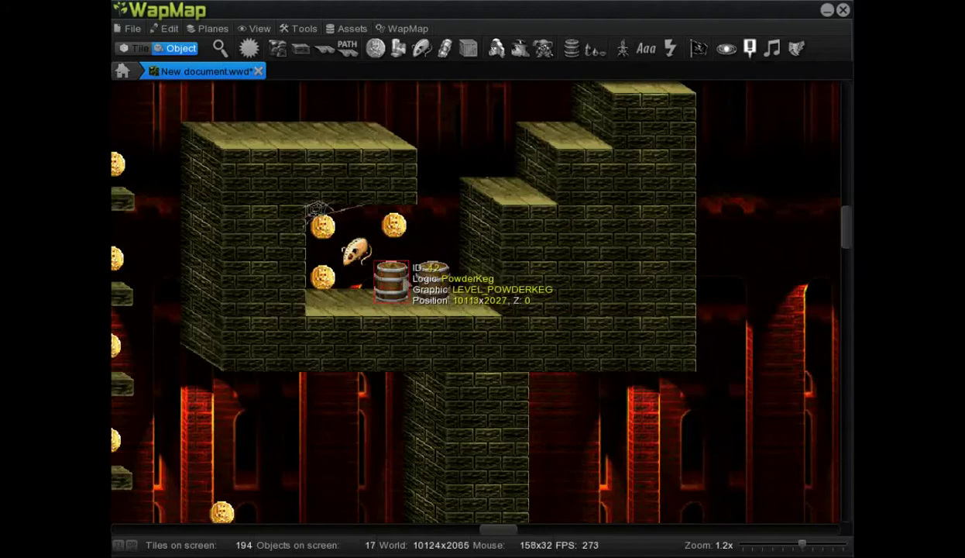
{"action": "right_click", "coordinate": [397, 271]}
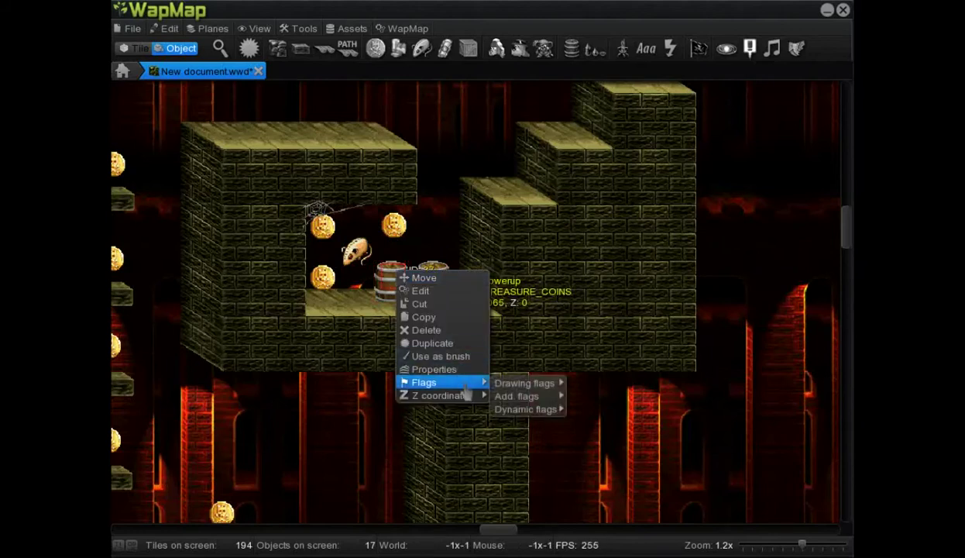
{"action": "mouse_move", "coordinate": [465, 396]}
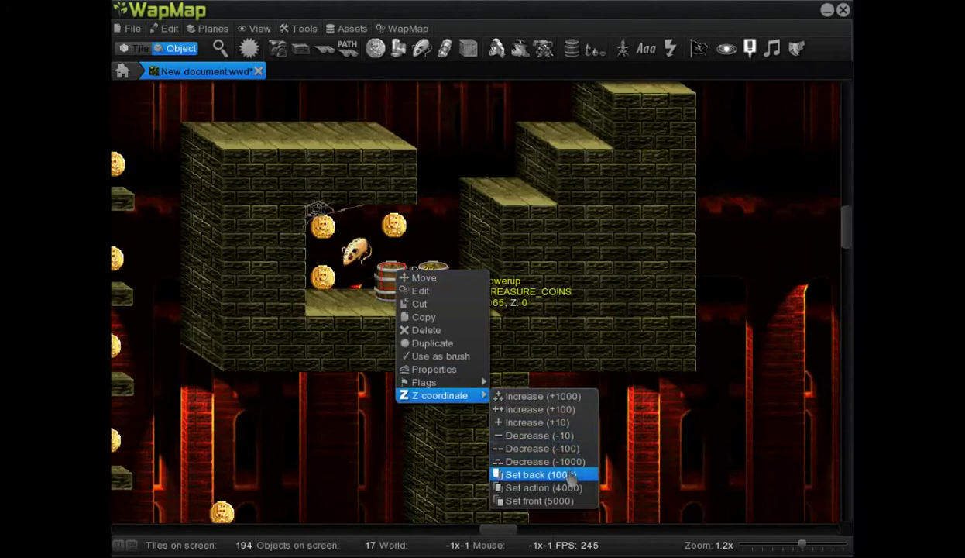
{"action": "left_click", "coordinate": [558, 474]}
{"action": "right_click", "coordinate": [322, 277]}
{"action": "mouse_move", "coordinate": [387, 402]}
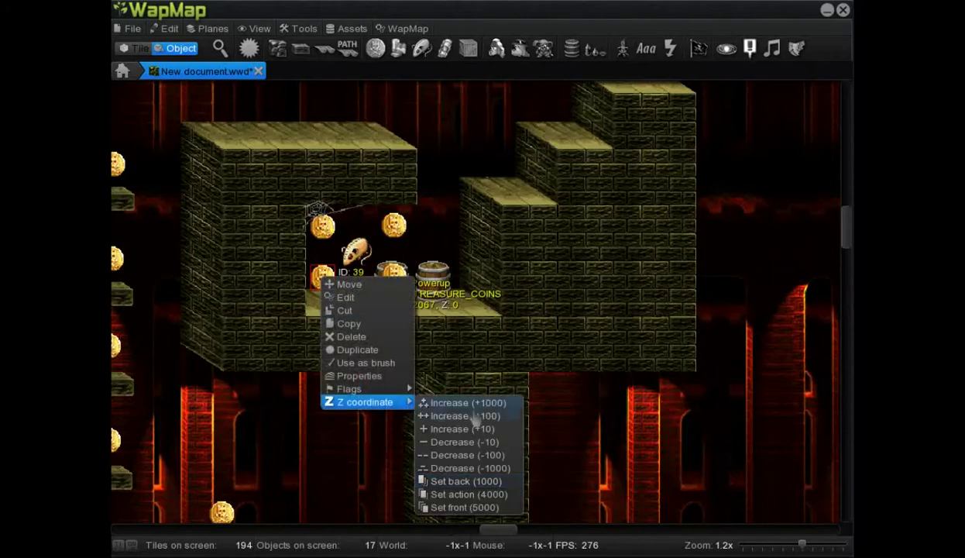
{"action": "left_click", "coordinate": [465, 477]}
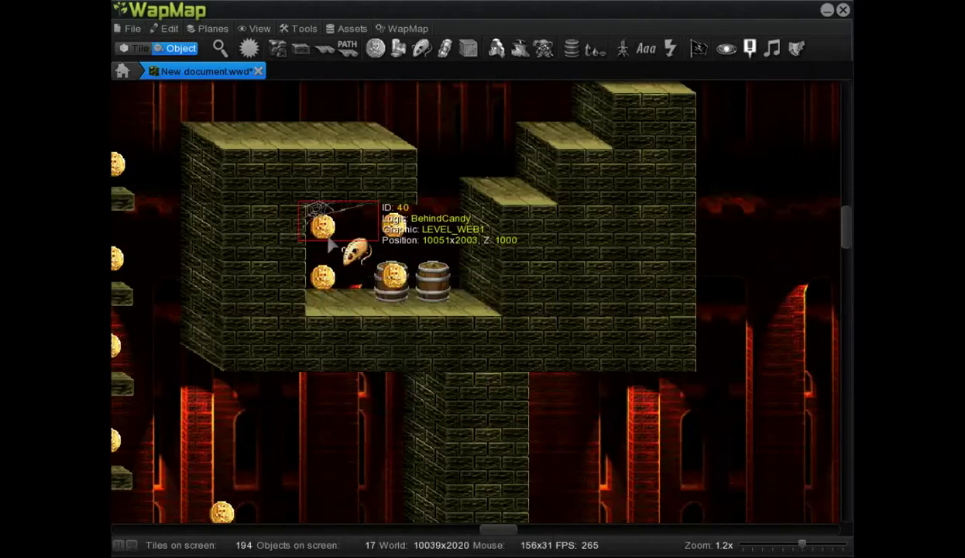
Set the remaining two coins, including the top-left one, back to Z depth 1000.
{"action": "right_click", "coordinate": [402, 220]}
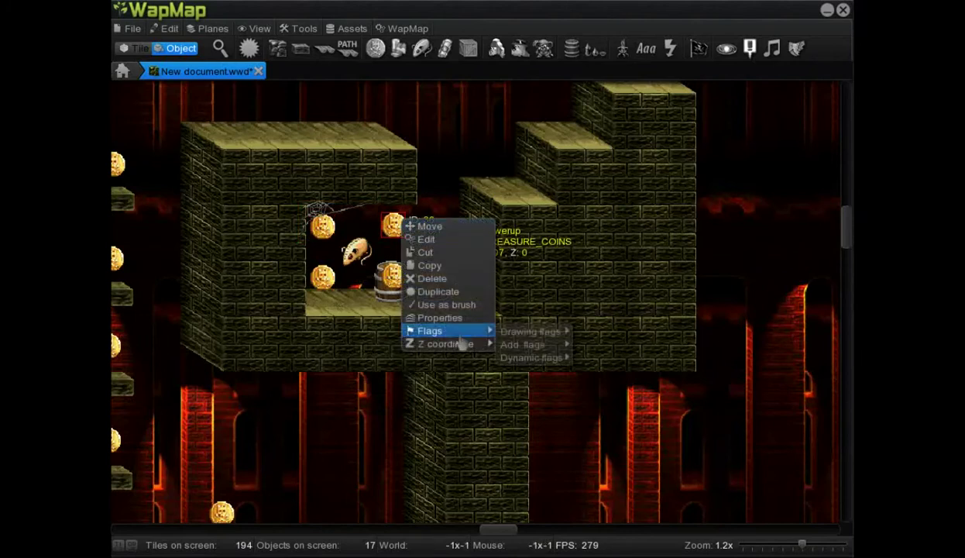
{"action": "mouse_move", "coordinate": [457, 343]}
{"action": "left_click", "coordinate": [552, 411]}
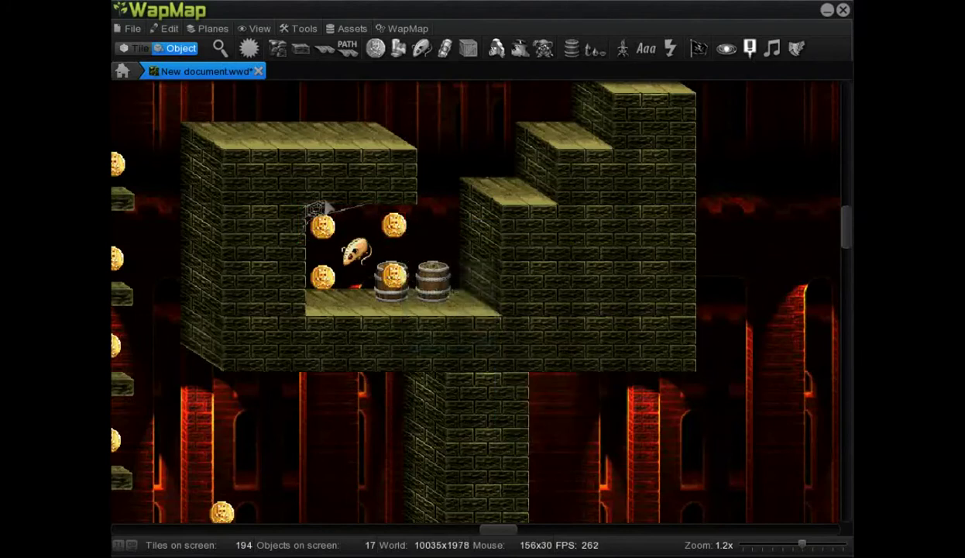
{"action": "right_click", "coordinate": [330, 240]}
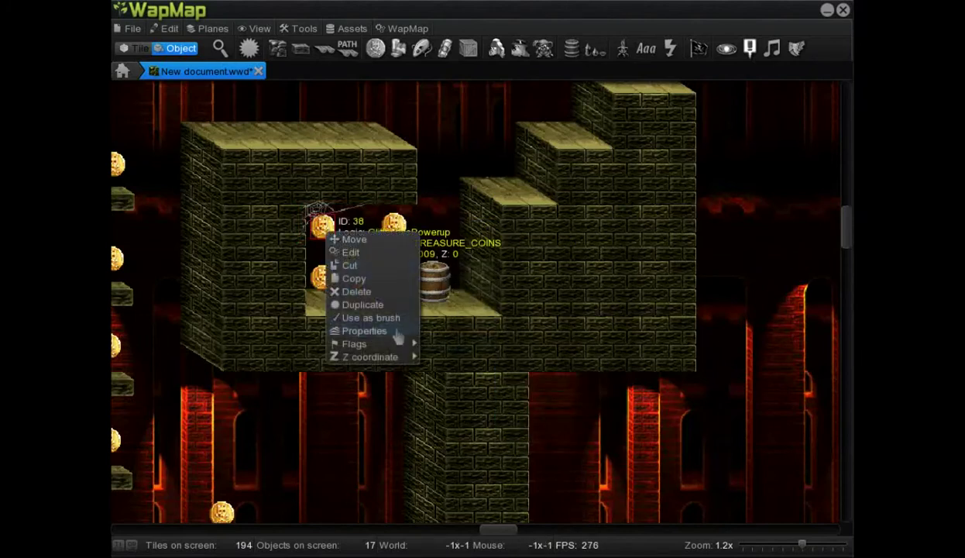
{"action": "mouse_move", "coordinate": [372, 356]}
{"action": "left_click", "coordinate": [507, 437]}
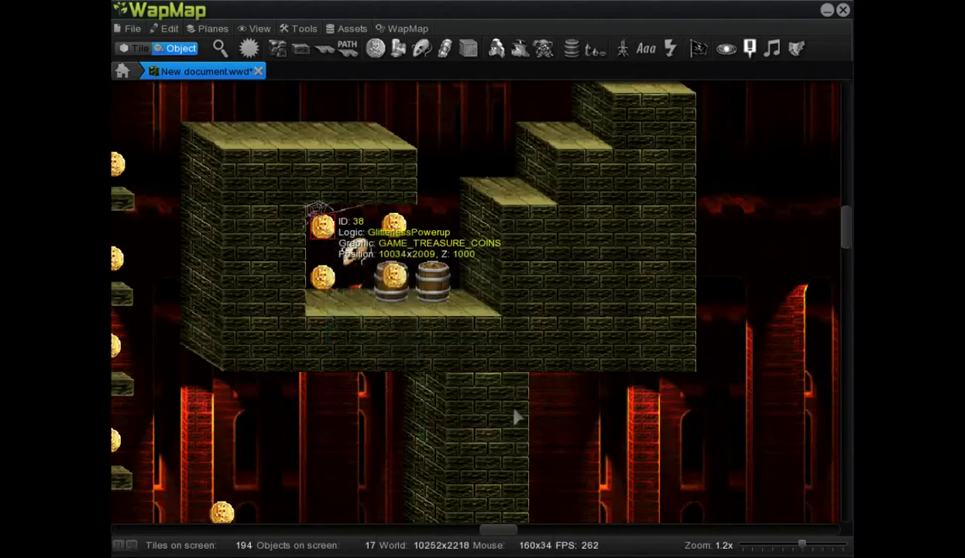
{"action": "scroll", "coordinate": [544, 334], "scroll_direction": "down", "scroll_amount": 1}
{"action": "scroll", "coordinate": [543, 332], "scroll_direction": "down", "scroll_amount": 3}
{"action": "scroll", "coordinate": [545, 330], "scroll_direction": "down", "scroll_amount": 2}
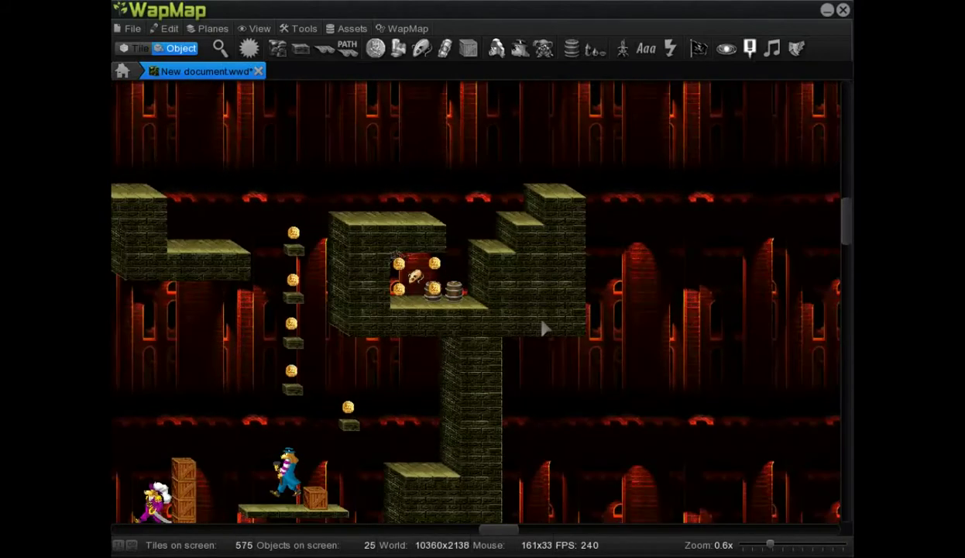
{"action": "scroll", "coordinate": [548, 216], "scroll_direction": "up", "scroll_amount": 3}
{"action": "scroll", "coordinate": [474, 122], "scroll_direction": "up", "scroll_amount": 1}
Search objects by imageset for 'treas', select all 15 matches, then close Search object.
{"action": "left_click", "coordinate": [220, 48]}
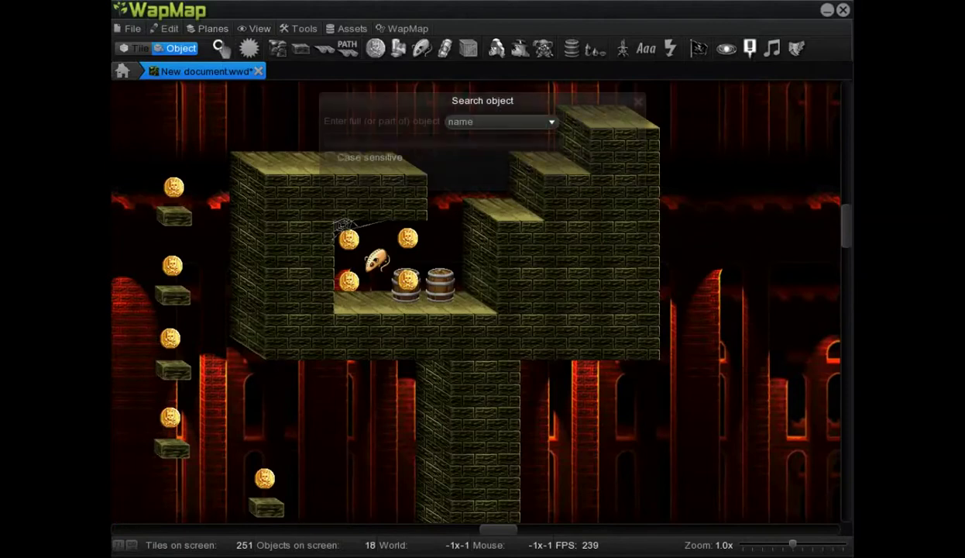
{"action": "left_click", "coordinate": [499, 121]}
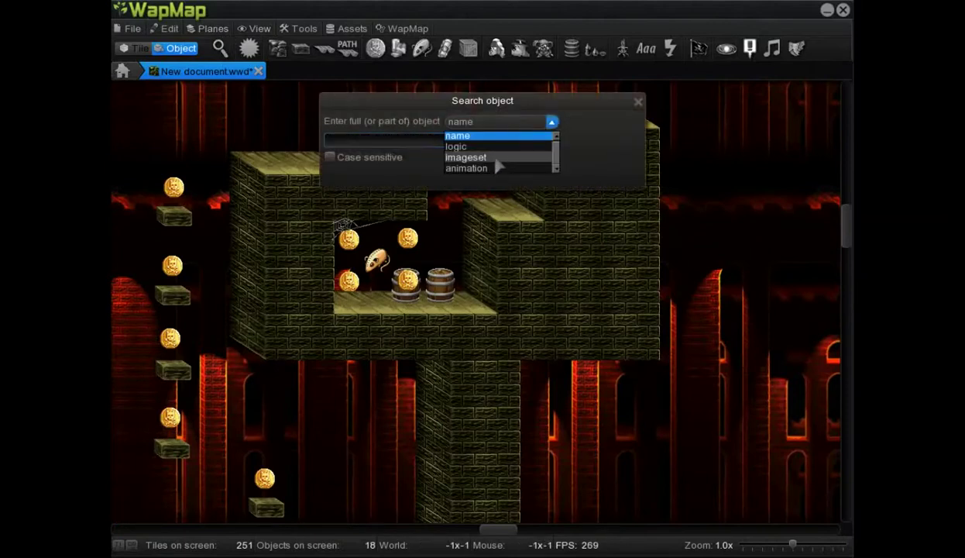
{"action": "left_click", "coordinate": [500, 157]}
{"action": "left_click", "coordinate": [493, 140]}
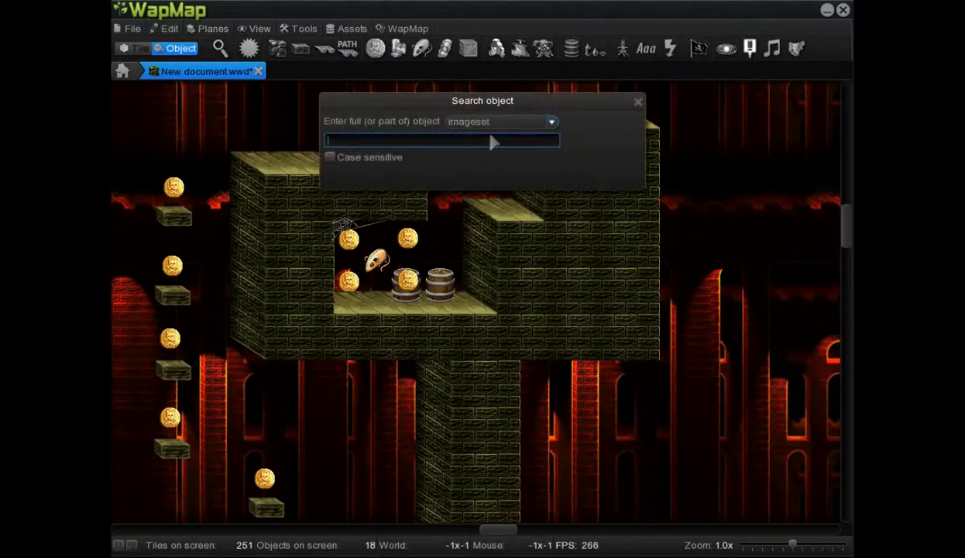
{"action": "type", "text": "treas"}
{"action": "left_click", "coordinate": [608, 164]}
{"action": "scroll", "coordinate": [247, 241], "scroll_direction": "down", "scroll_amount": 3}
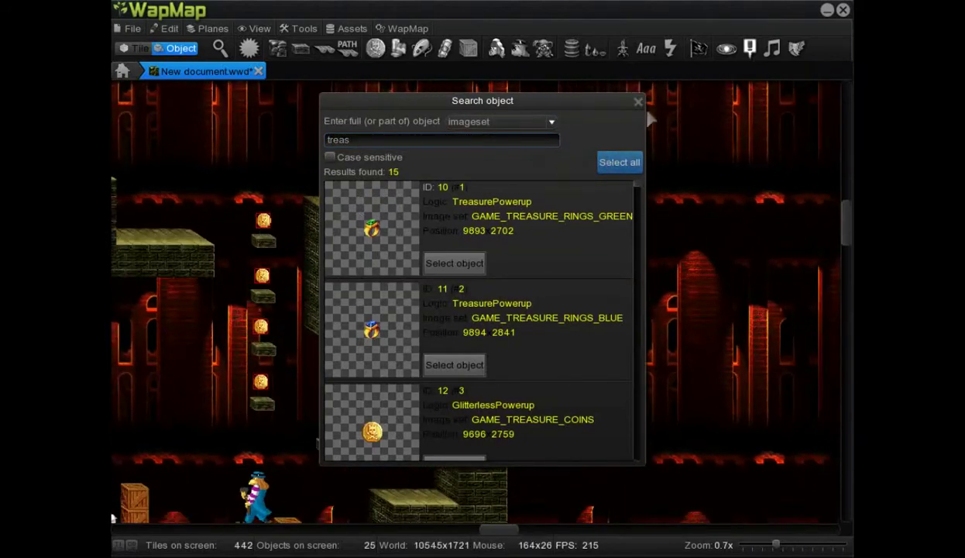
{"action": "left_click", "coordinate": [638, 102]}
Set the selected treasures back to Z 1000, then increase by 1000 to reach Z 2000.
{"action": "scroll", "coordinate": [113, 518], "scroll_direction": "down", "scroll_amount": 2}
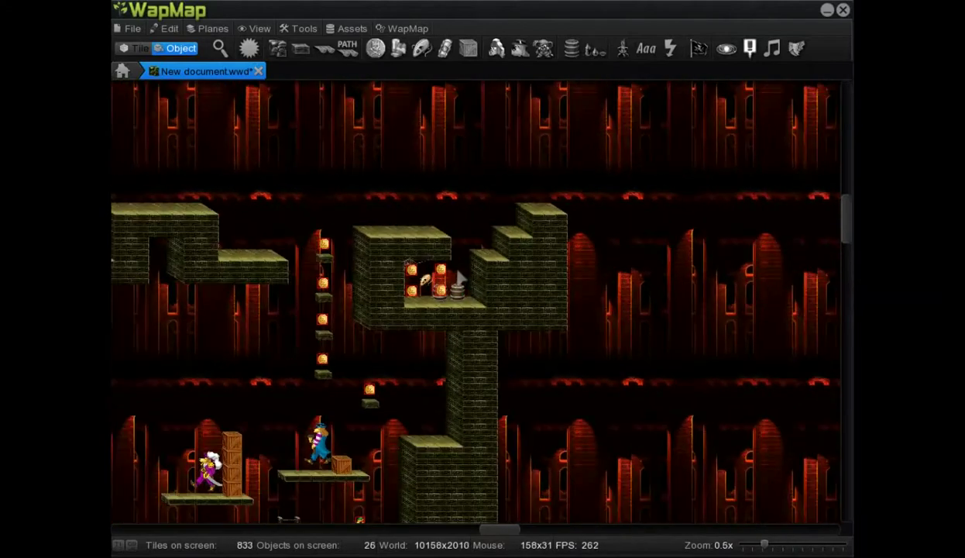
{"action": "scroll", "coordinate": [113, 518], "scroll_direction": "down", "scroll_amount": 1}
{"action": "scroll", "coordinate": [113, 518], "scroll_direction": "down", "scroll_amount": 1}
{"action": "scroll", "coordinate": [416, 309], "scroll_direction": "up", "scroll_amount": 2}
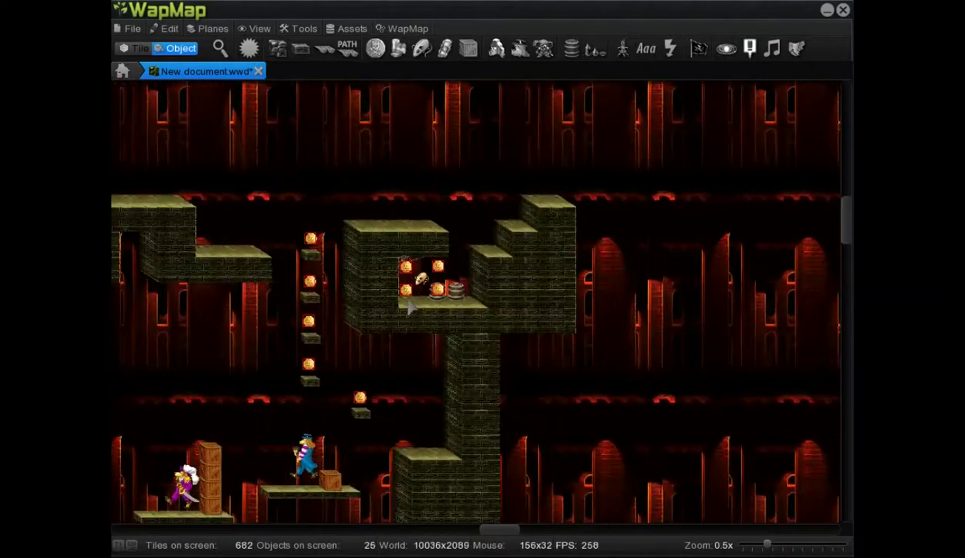
{"action": "scroll", "coordinate": [416, 308], "scroll_direction": "up", "scroll_amount": 2}
{"action": "right_click", "coordinate": [267, 286]}
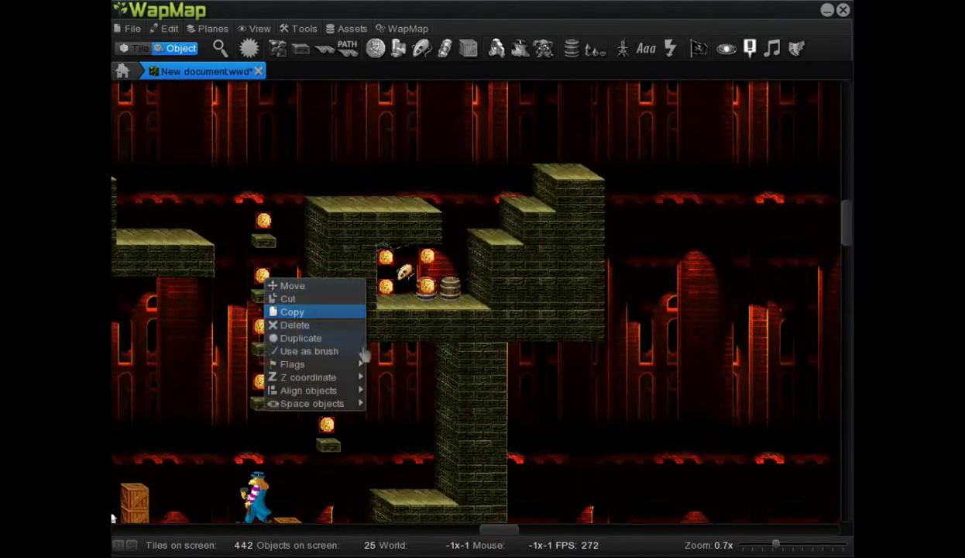
{"action": "mouse_move", "coordinate": [356, 383]}
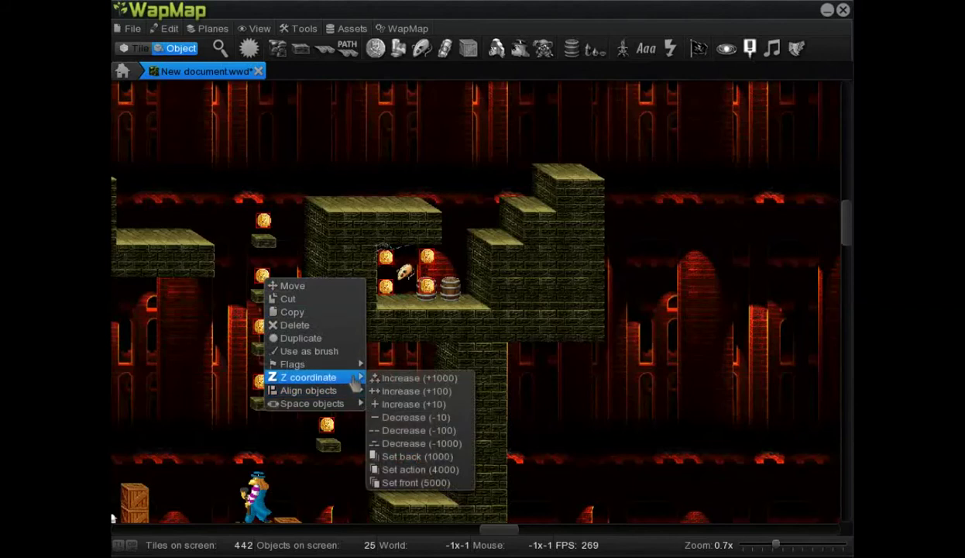
{"action": "left_click", "coordinate": [453, 460]}
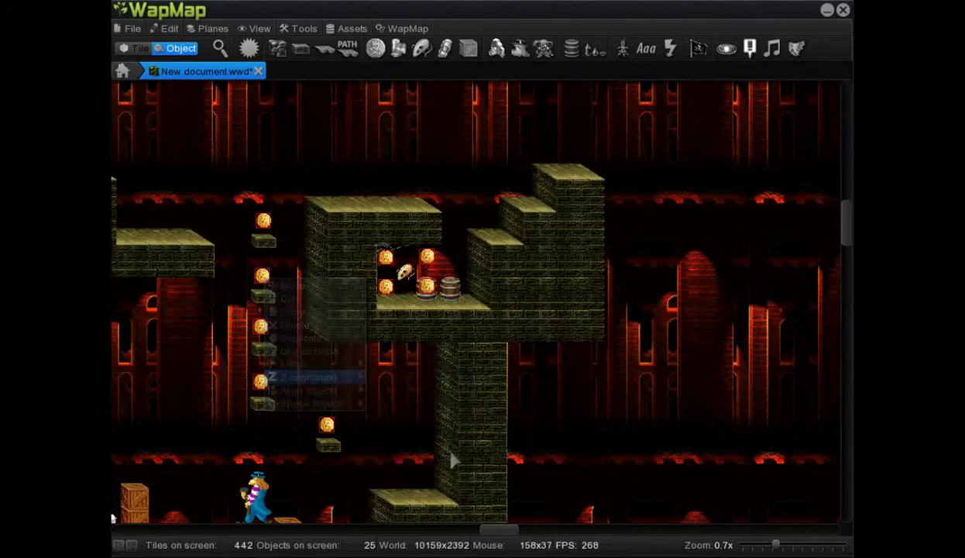
{"action": "right_click", "coordinate": [264, 277]}
{"action": "mouse_move", "coordinate": [333, 378]}
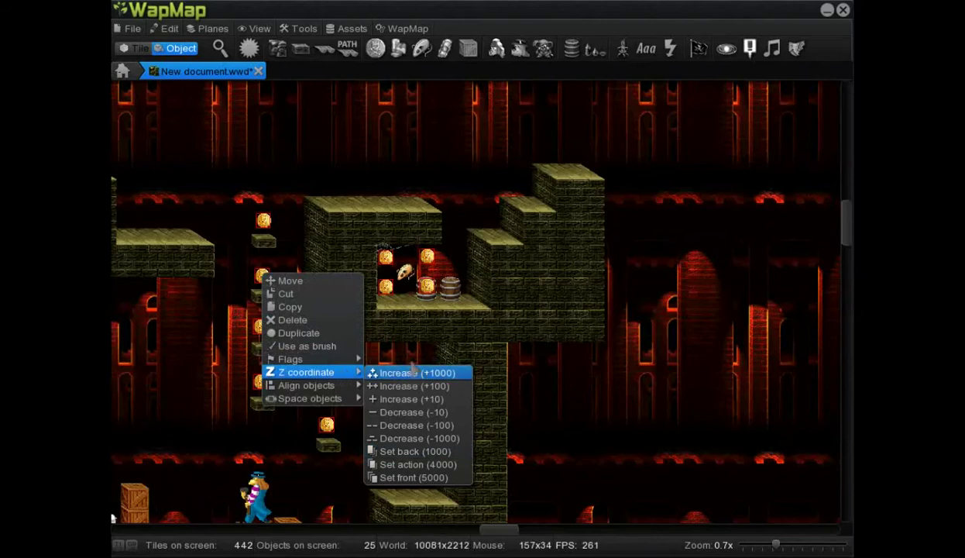
{"action": "left_click", "coordinate": [399, 334]}
{"action": "mouse_move", "coordinate": [266, 277]}
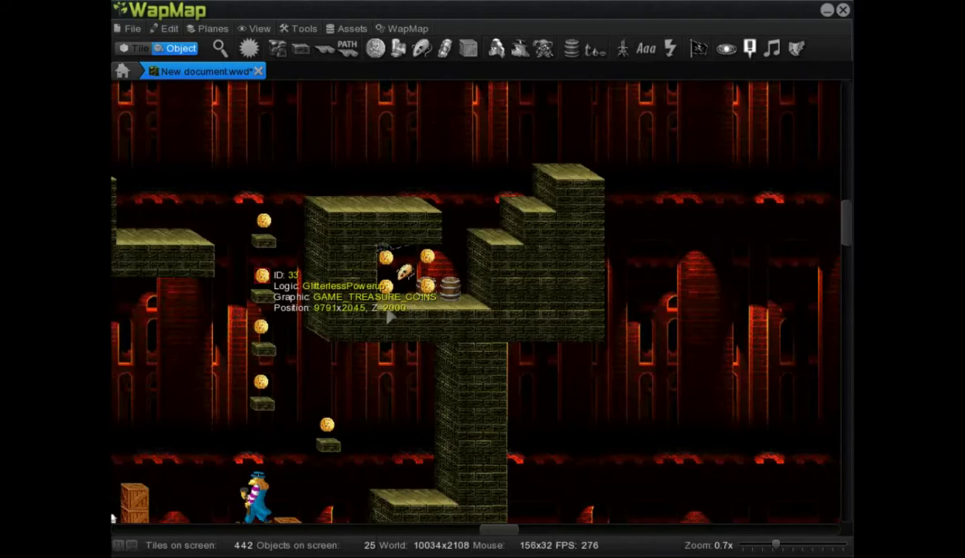
{"action": "scroll", "coordinate": [462, 184], "scroll_direction": "up", "scroll_amount": 2}
{"action": "scroll", "coordinate": [453, 171], "scroll_direction": "up", "scroll_amount": 1}
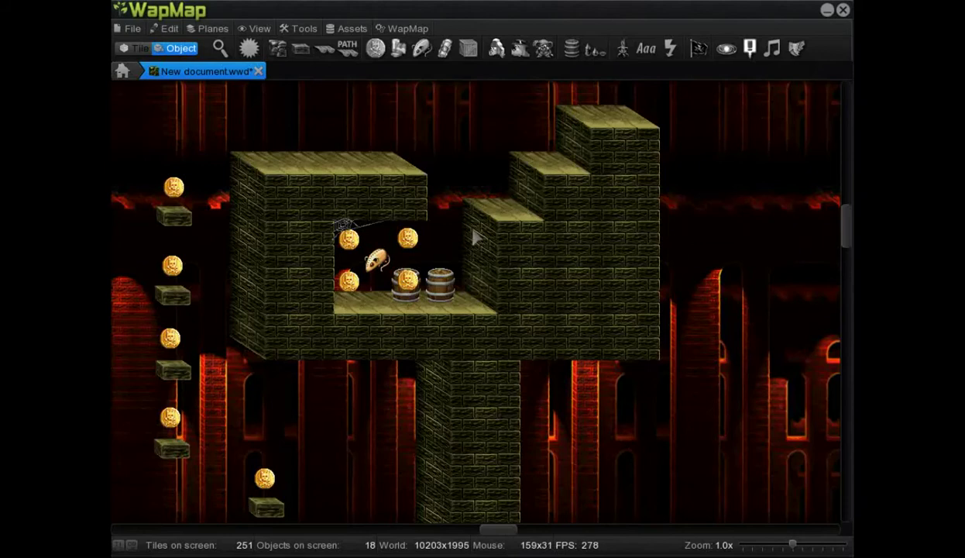
Place an Officer enemy carrying a health potion and dynamite as treasures, and save it.
{"action": "scroll", "coordinate": [476, 232], "scroll_direction": "up", "scroll_amount": 3}
{"action": "left_click", "coordinate": [496, 48]}
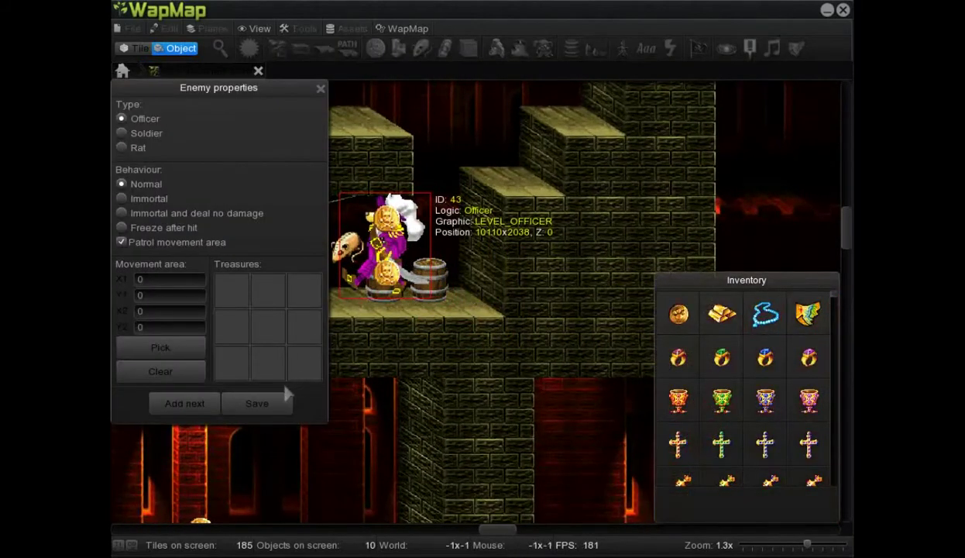
{"action": "left_click", "coordinate": [257, 404]}
{"action": "left_click_drag", "start_coordinate": [835, 305], "coordinate": [833, 435]}
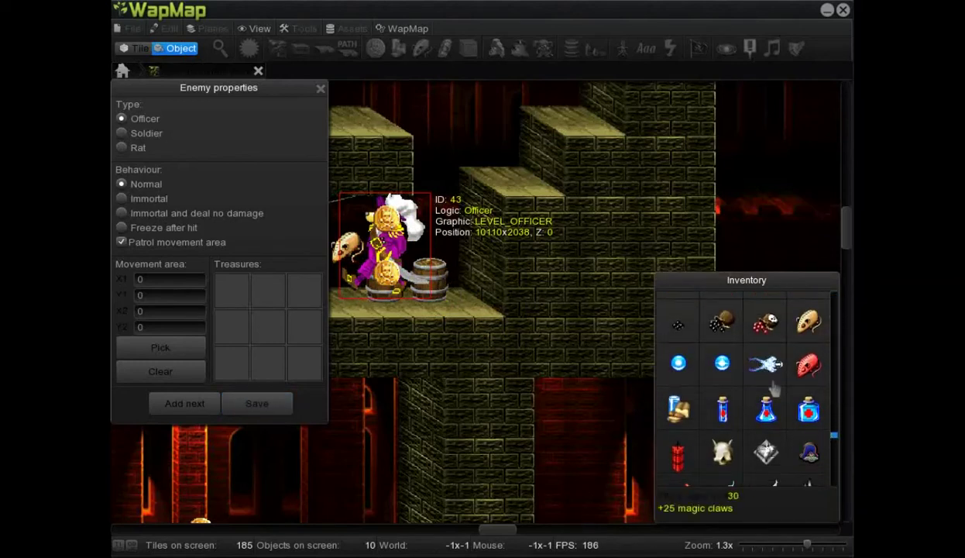
{"action": "left_click_drag", "start_coordinate": [767, 412], "coordinate": [231, 291]}
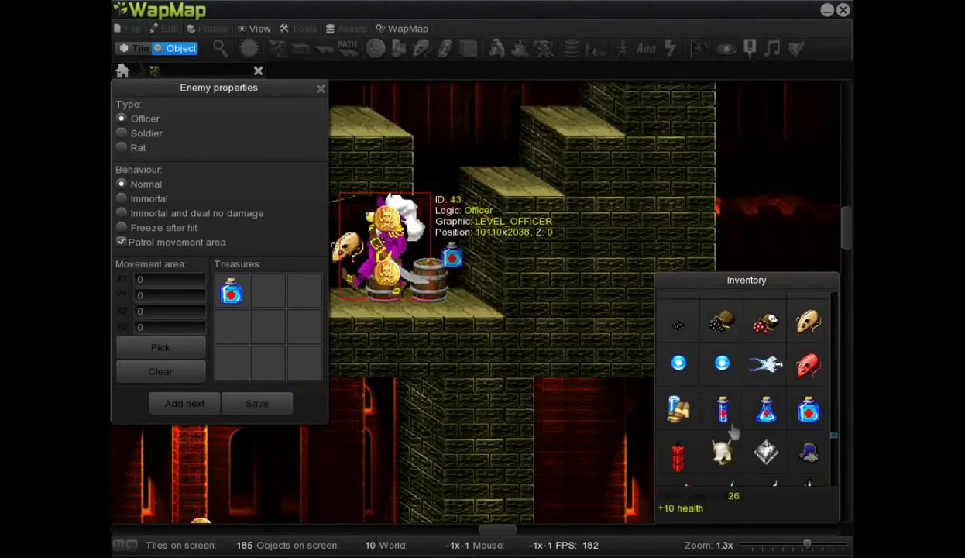
{"action": "left_click_drag", "start_coordinate": [678, 457], "coordinate": [267, 291]}
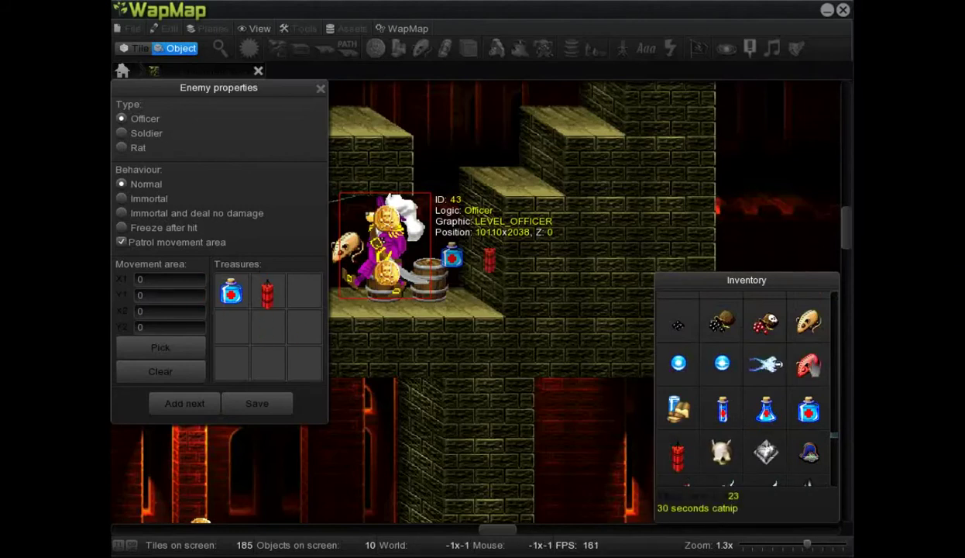
{"action": "left_click_drag", "start_coordinate": [841, 438], "coordinate": [834, 403]}
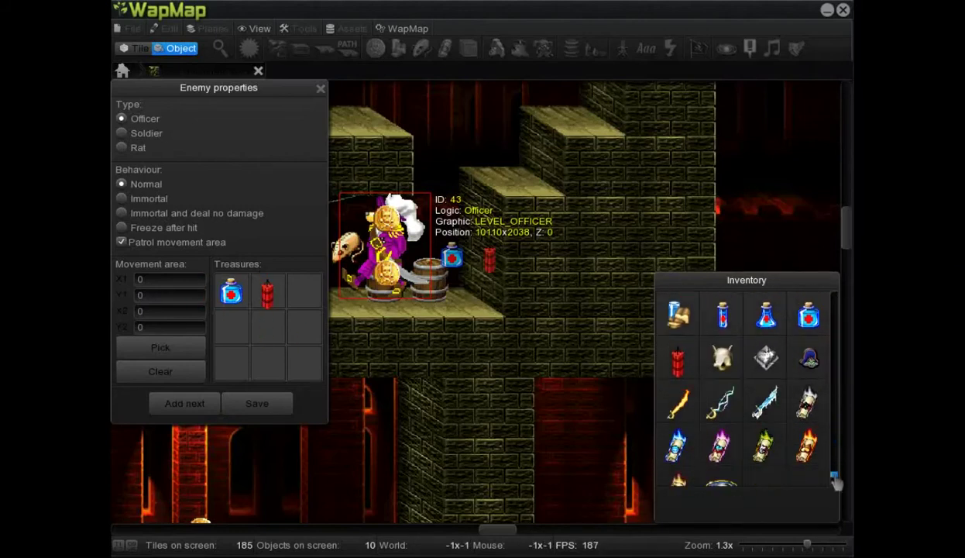
{"action": "scroll", "coordinate": [771, 321], "scroll_direction": "up", "scroll_amount": 2}
{"action": "scroll", "coordinate": [772, 321], "scroll_direction": "up", "scroll_amount": 2}
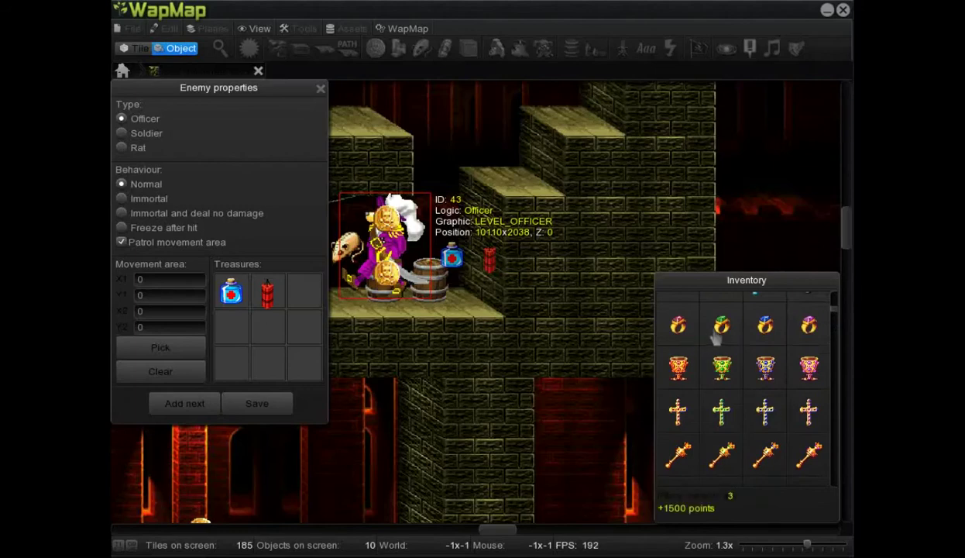
{"action": "left_click", "coordinate": [257, 403]}
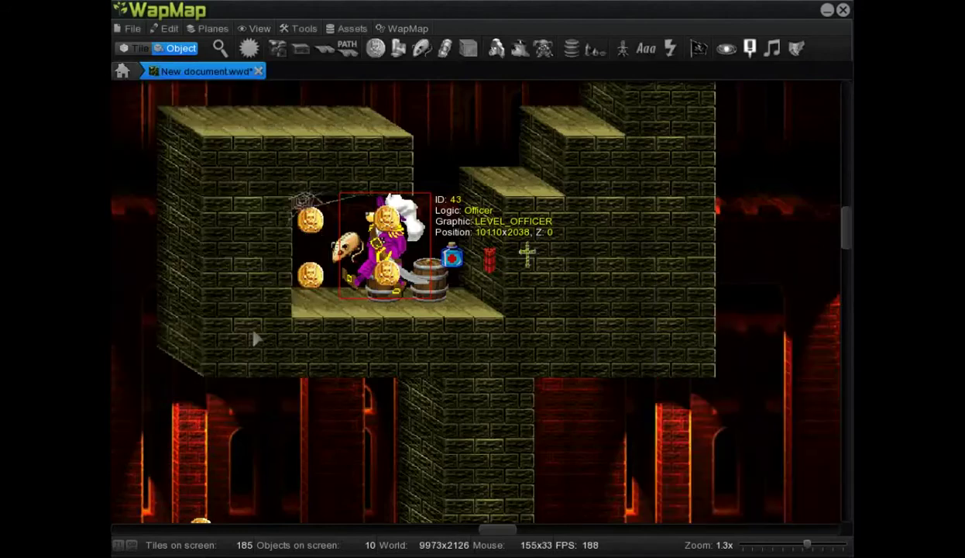
Zoom out over the level and switch from object editing to tile editing.
{"action": "scroll", "coordinate": [254, 338], "scroll_direction": "down", "scroll_amount": 2}
{"action": "scroll", "coordinate": [243, 323], "scroll_direction": "down", "scroll_amount": 3}
{"action": "left_click_drag", "start_coordinate": [498, 530], "coordinate": [463, 530]}
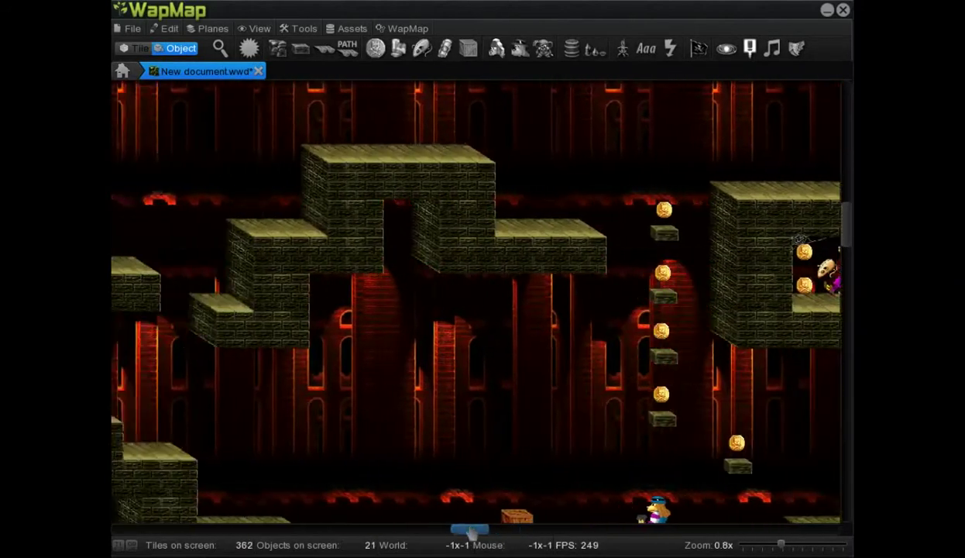
{"action": "scroll", "coordinate": [416, 252], "scroll_direction": "down", "scroll_amount": 1}
{"action": "scroll", "coordinate": [417, 250], "scroll_direction": "down", "scroll_amount": 1}
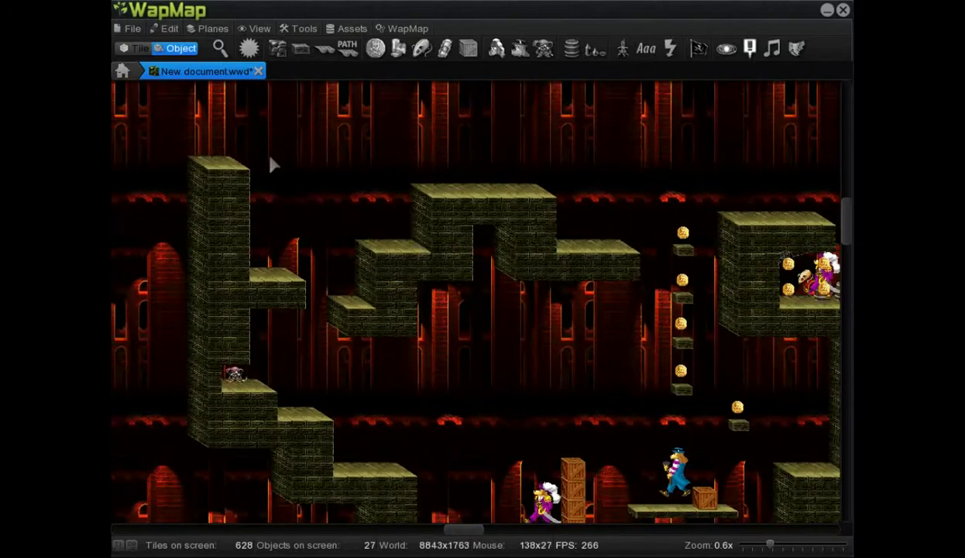
{"action": "left_click", "coordinate": [131, 48]}
With the Wall brush, paint a block of wall tiles atop the central structure.
{"action": "left_click", "coordinate": [354, 50]}
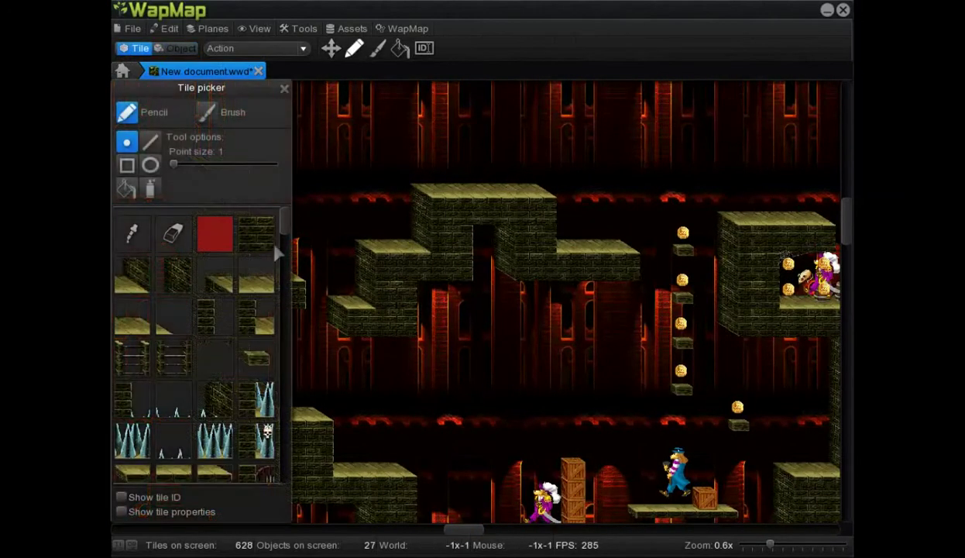
{"action": "left_click", "coordinate": [221, 113]}
{"action": "left_click", "coordinate": [155, 399]}
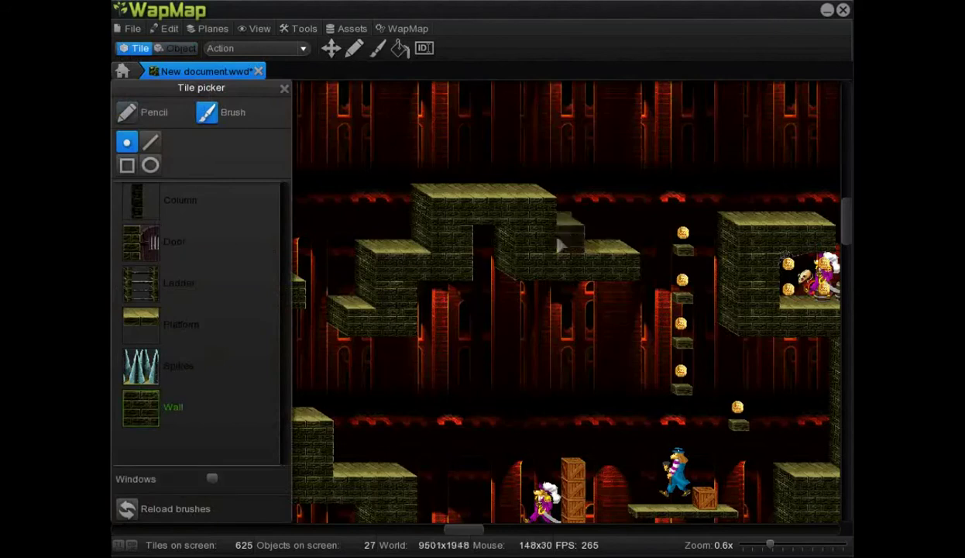
{"action": "mouse_move", "coordinate": [543, 187]}
{"action": "left_mouse_down"}
{"action": "mouse_move", "coordinate": [485, 174]}
{"action": "mouse_move", "coordinate": [473, 138]}
{"action": "left_mouse_up"}
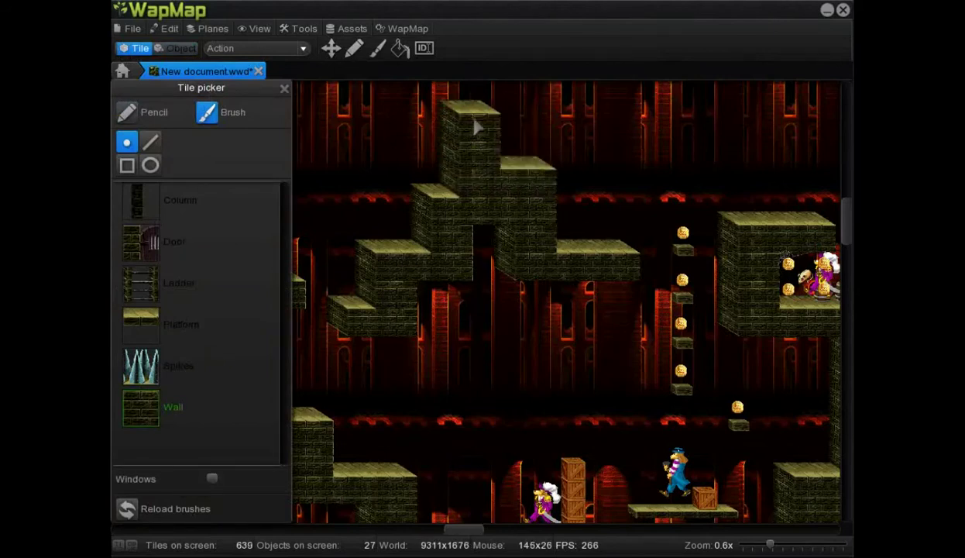
{"action": "scroll", "coordinate": [478, 128], "scroll_direction": "down", "scroll_amount": 1}
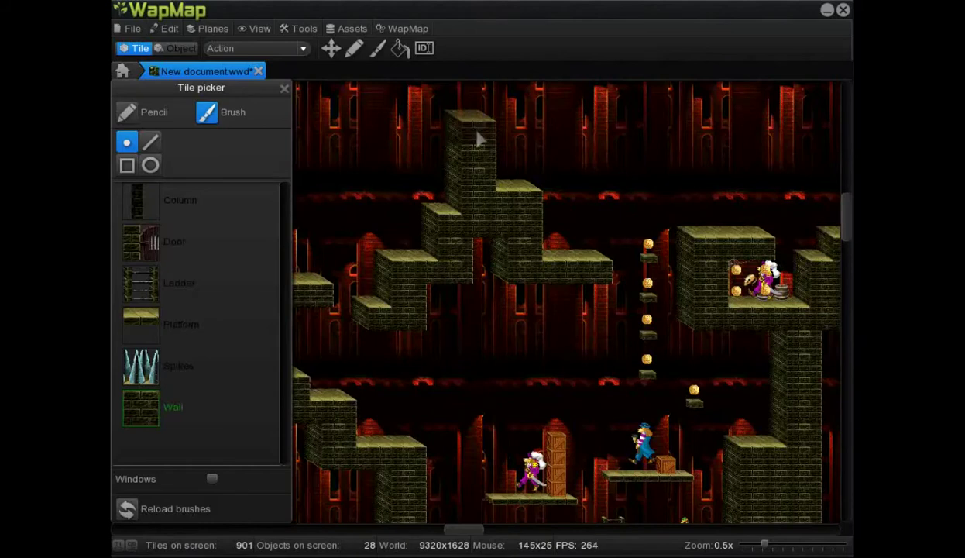
{"action": "scroll", "coordinate": [478, 136], "scroll_direction": "down", "scroll_amount": 1}
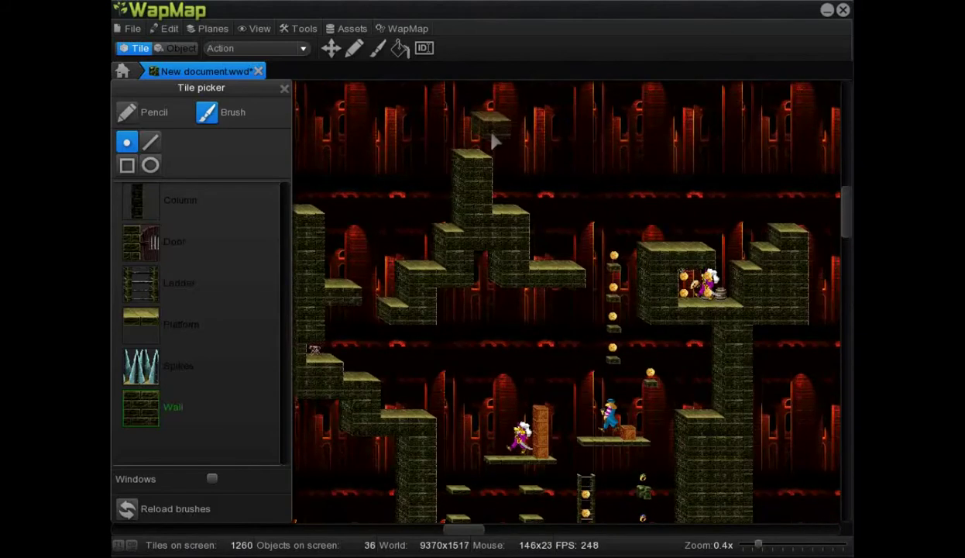
Raise the central wall column higher and add a wall tile atop the tall left column.
{"action": "left_click_drag", "start_coordinate": [466, 149], "coordinate": [471, 137]}
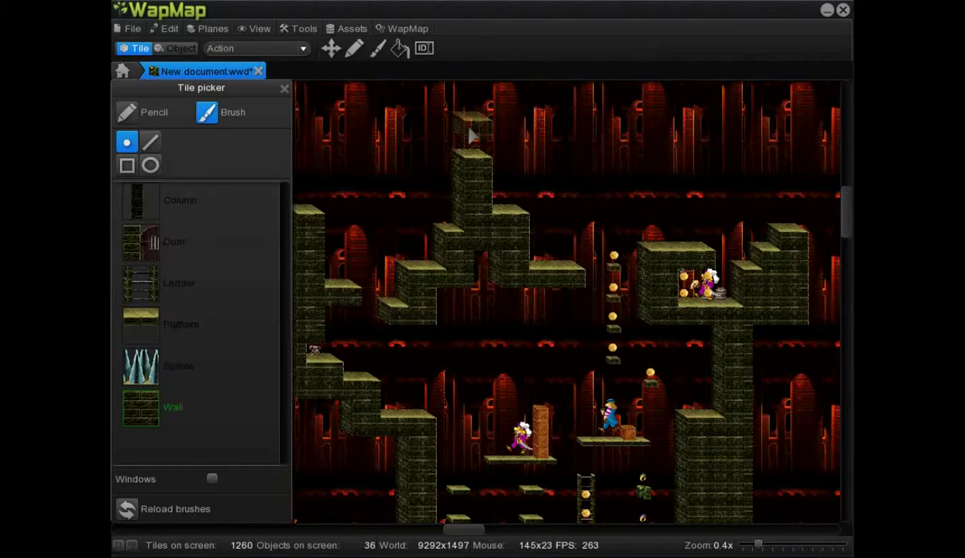
{"action": "left_click", "coordinate": [455, 217]}
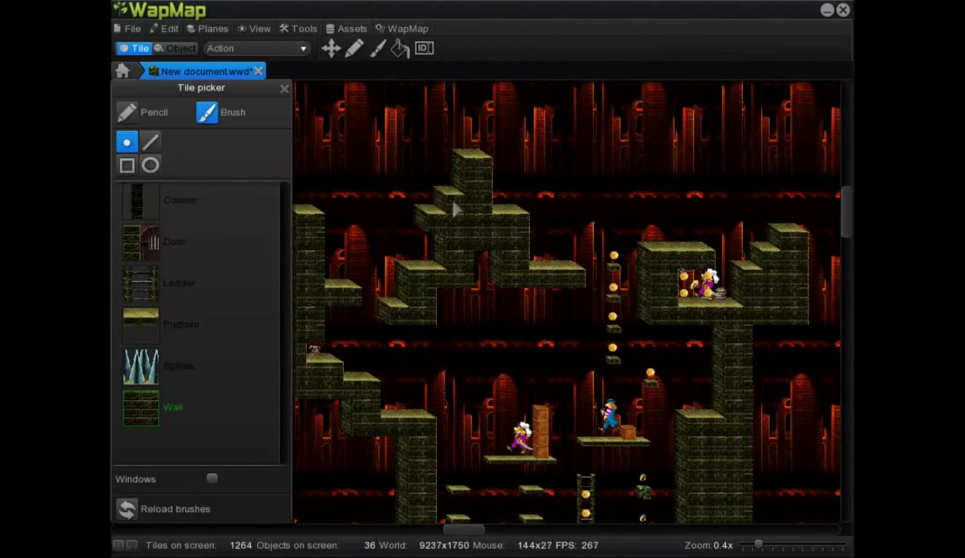
{"action": "left_click_drag", "start_coordinate": [457, 209], "coordinate": [461, 172]}
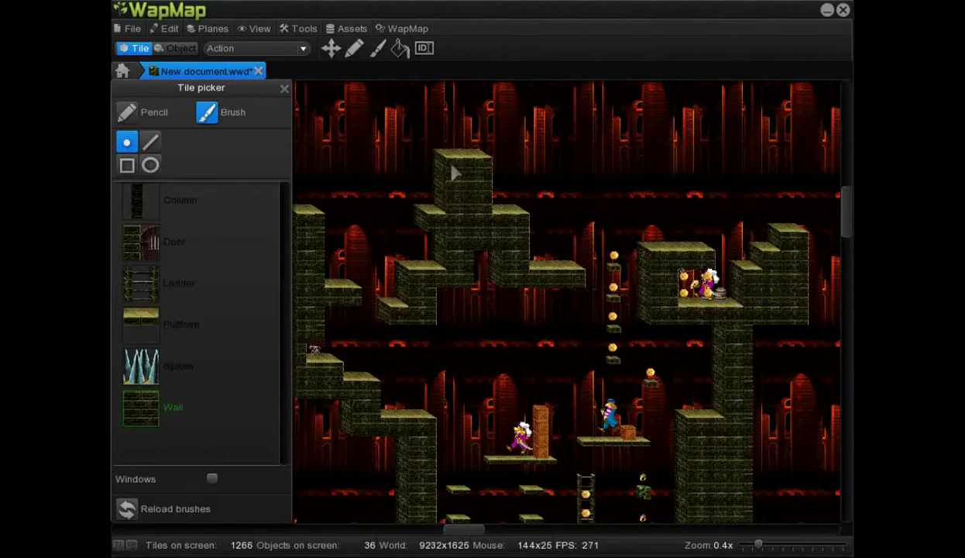
{"action": "left_click", "coordinate": [312, 199]}
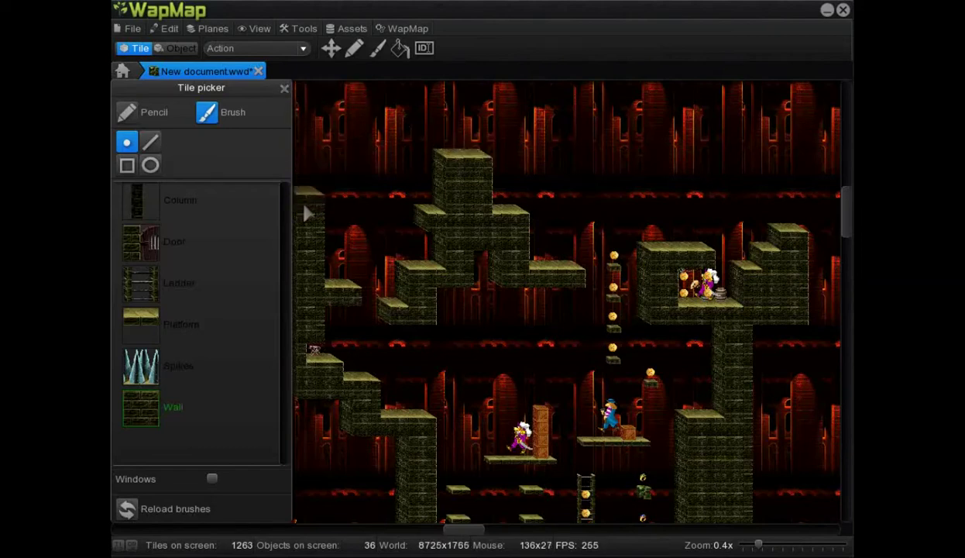
{"action": "left_click", "coordinate": [284, 88]}
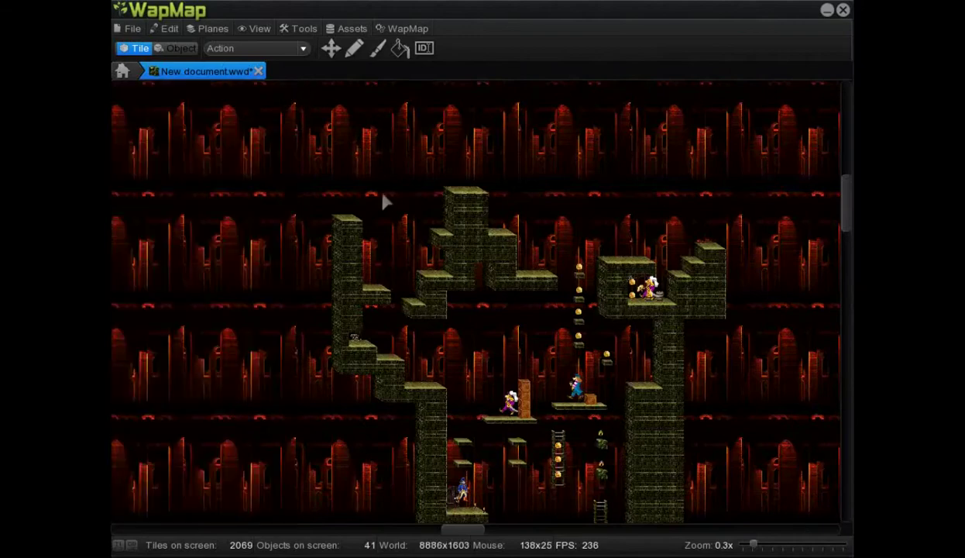
Zoom and pan around the level to review the raised brick walls.
{"action": "scroll", "coordinate": [384, 189], "scroll_direction": "up", "scroll_amount": 1}
{"action": "scroll", "coordinate": [419, 248], "scroll_direction": "up", "scroll_amount": 2}
{"action": "scroll", "coordinate": [428, 253], "scroll_direction": "down", "scroll_amount": 1}
{"action": "scroll", "coordinate": [472, 291], "scroll_direction": "down", "scroll_amount": 1}
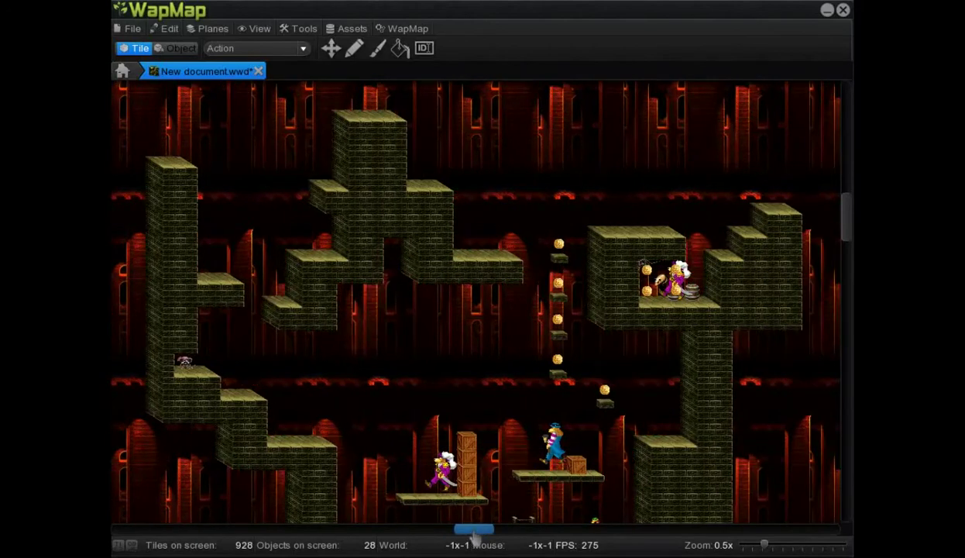
{"action": "left_click_drag", "start_coordinate": [463, 529], "coordinate": [474, 529]}
{"action": "scroll", "coordinate": [483, 259], "scroll_direction": "up", "scroll_amount": 3}
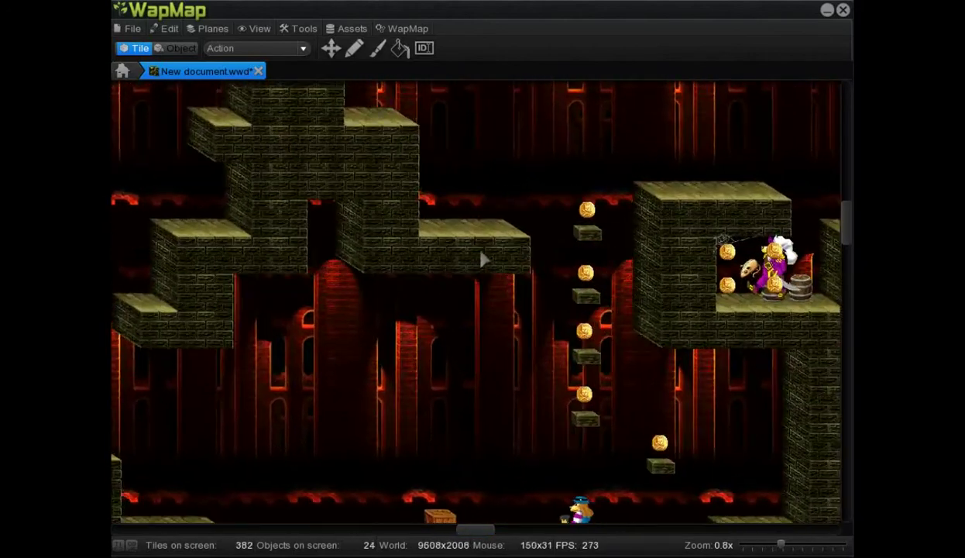
{"action": "left_click_drag", "start_coordinate": [849, 223], "coordinate": [849, 199]}
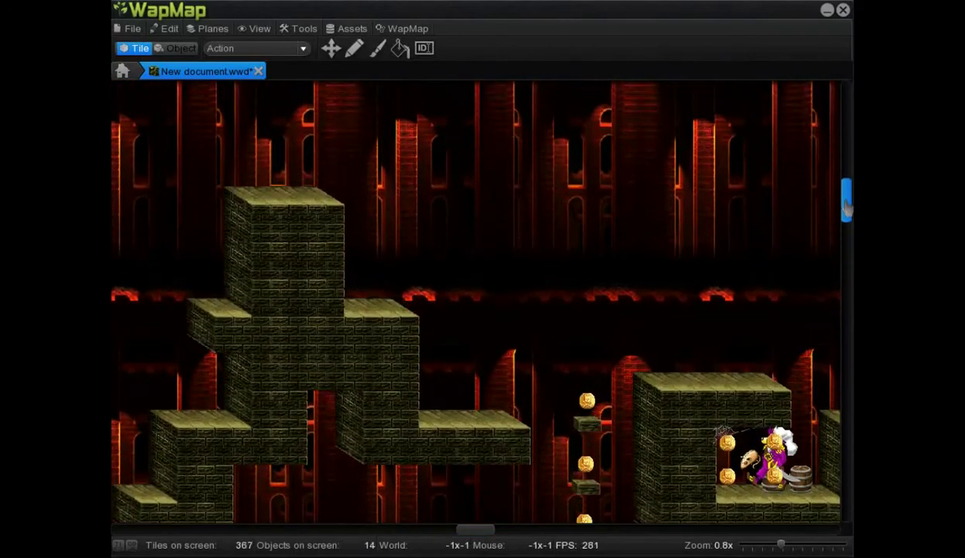
{"action": "scroll", "coordinate": [477, 256], "scroll_direction": "down", "scroll_amount": 1}
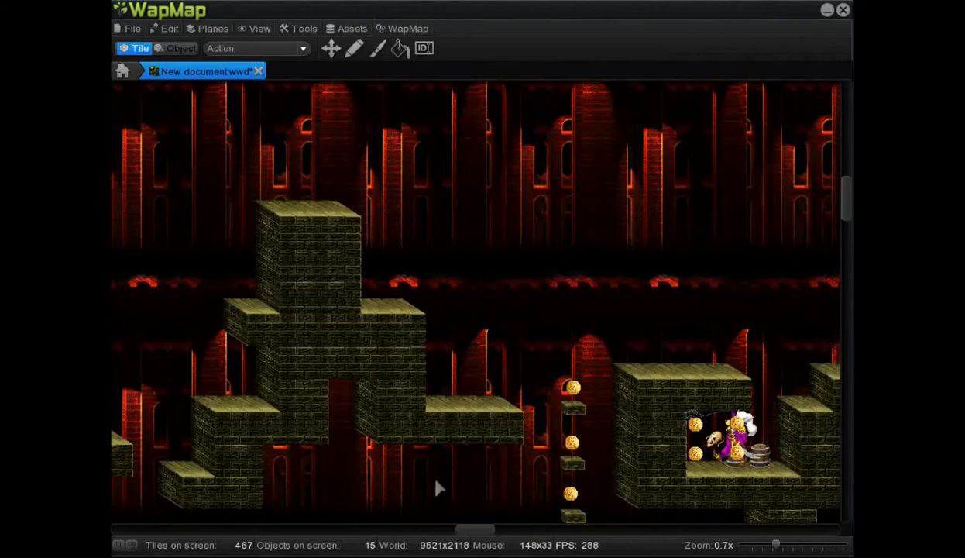
{"action": "left_click_drag", "start_coordinate": [475, 529], "coordinate": [464, 529]}
{"action": "scroll", "coordinate": [460, 279], "scroll_direction": "down", "scroll_amount": 2}
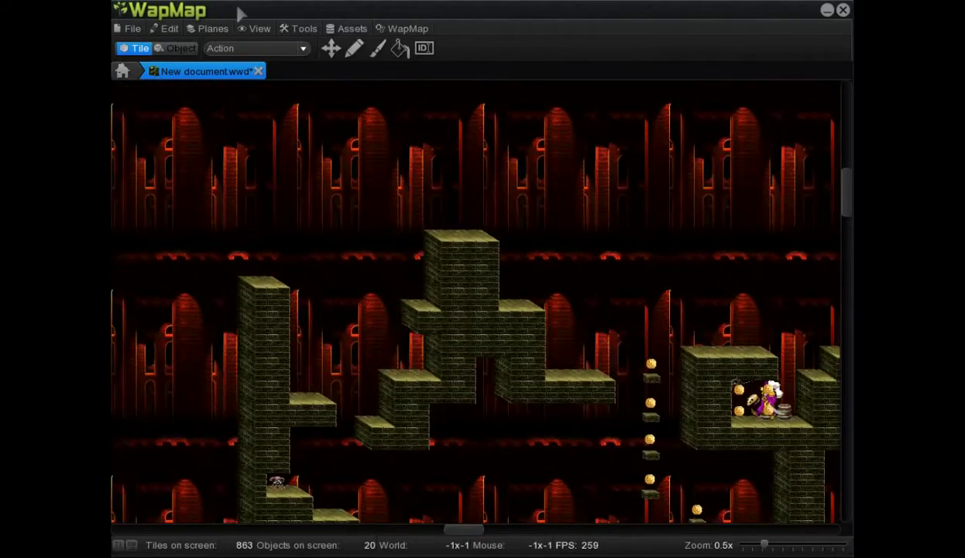
Place three gold coins in a vertical stack above the brick block.
{"action": "left_click", "coordinate": [180, 48]}
{"action": "left_click", "coordinate": [375, 48]}
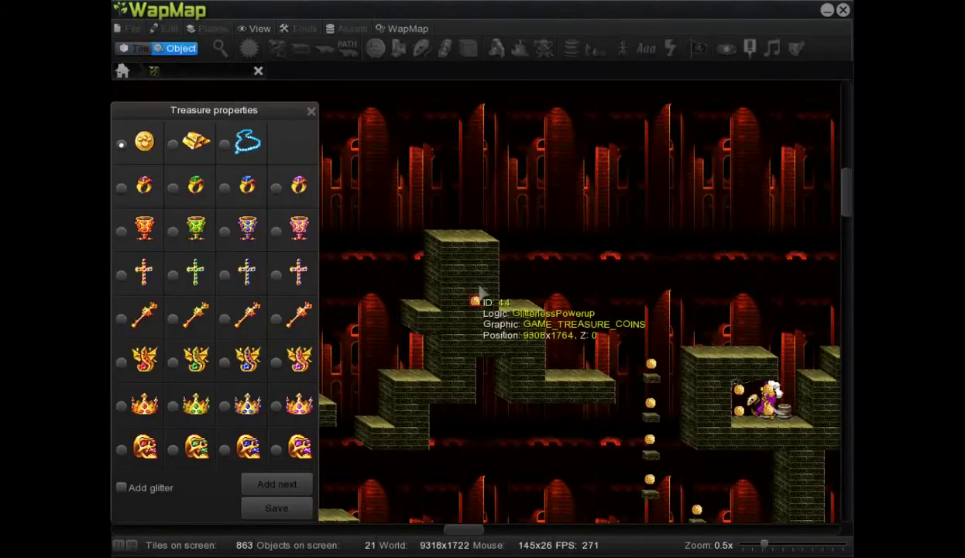
{"action": "left_click", "coordinate": [460, 218]}
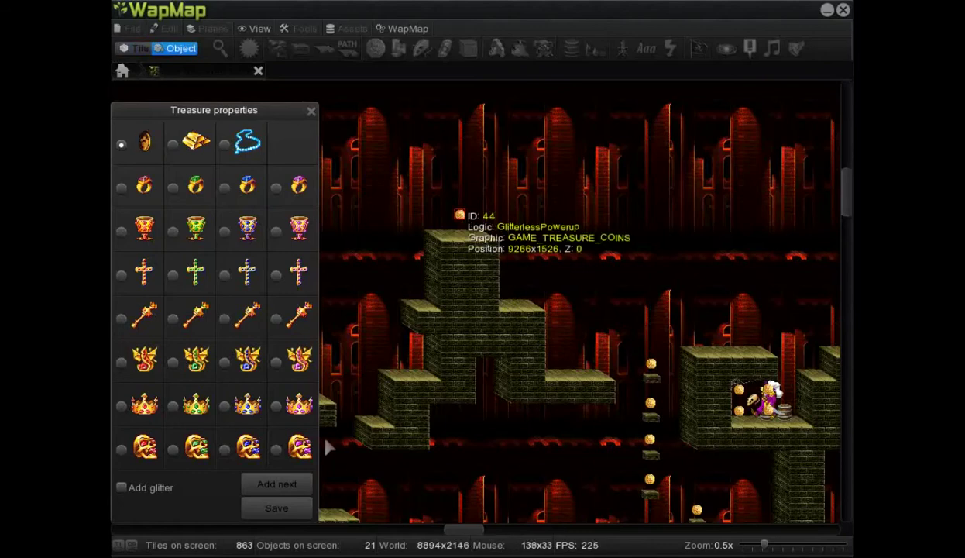
{"action": "scroll", "coordinate": [476, 309], "scroll_direction": "up", "scroll_amount": 4}
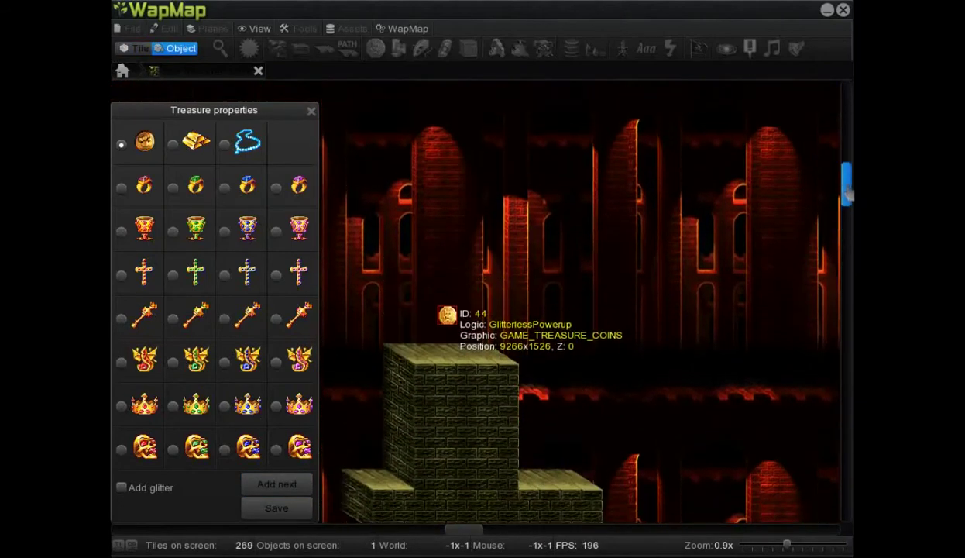
{"action": "left_click_drag", "start_coordinate": [849, 202], "coordinate": [848, 177]}
{"action": "left_click", "coordinate": [277, 483]}
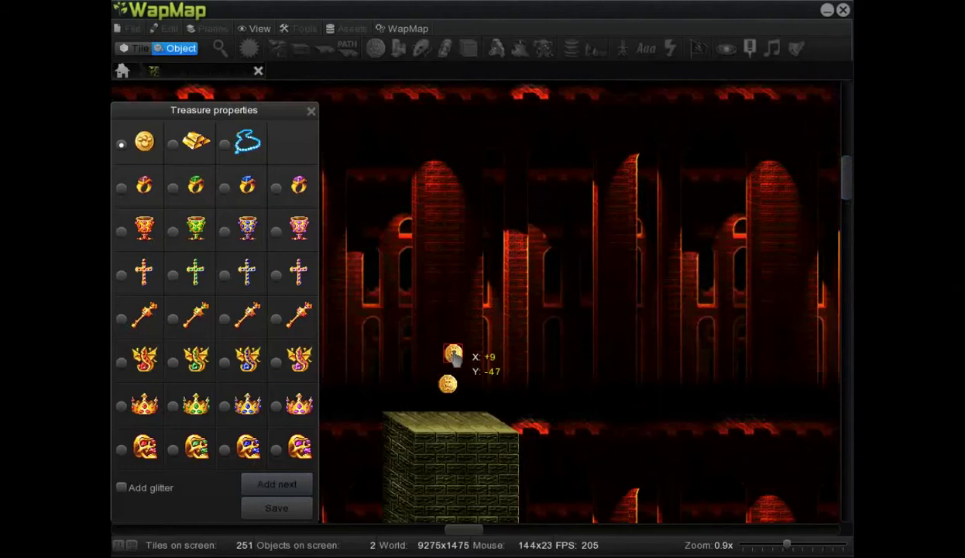
{"action": "key", "text": "Return"}
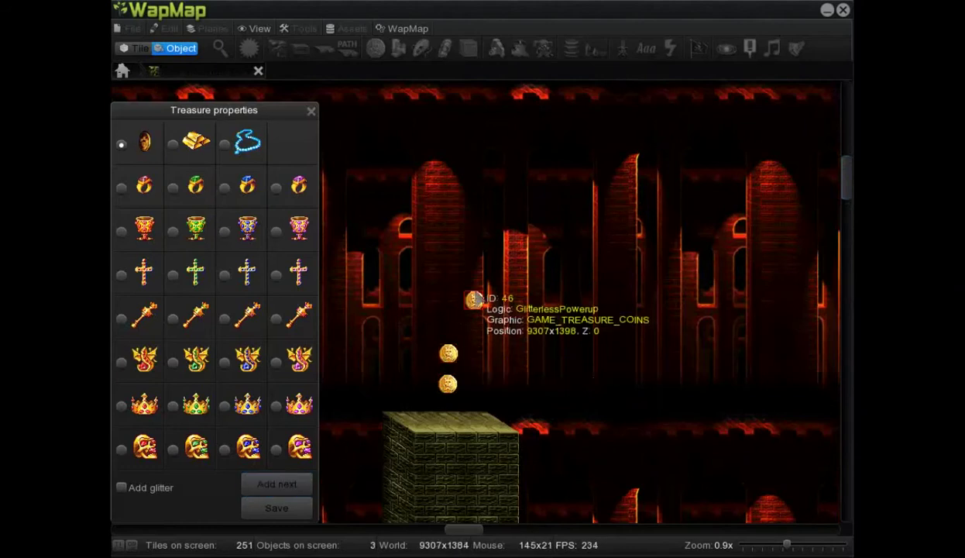
{"action": "left_click", "coordinate": [447, 320]}
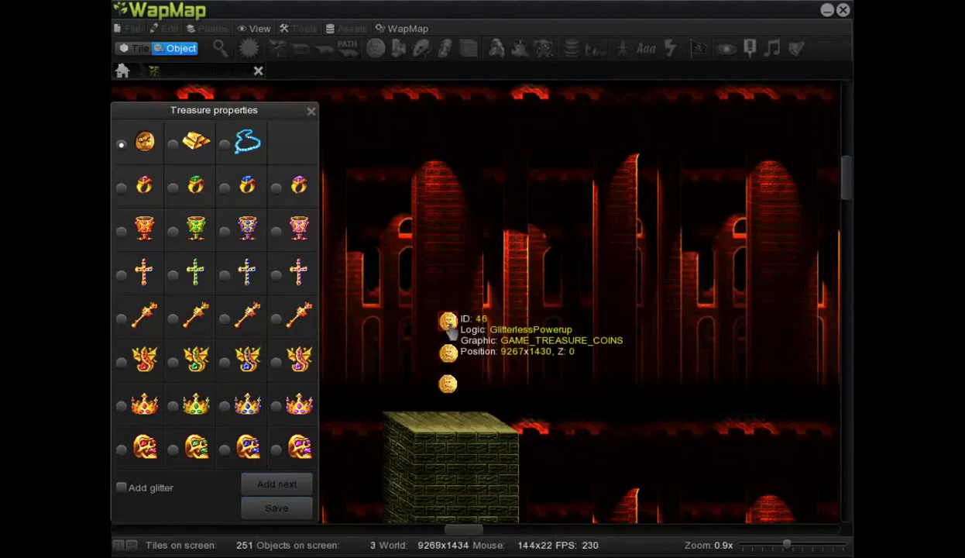
{"action": "left_click", "coordinate": [304, 508]}
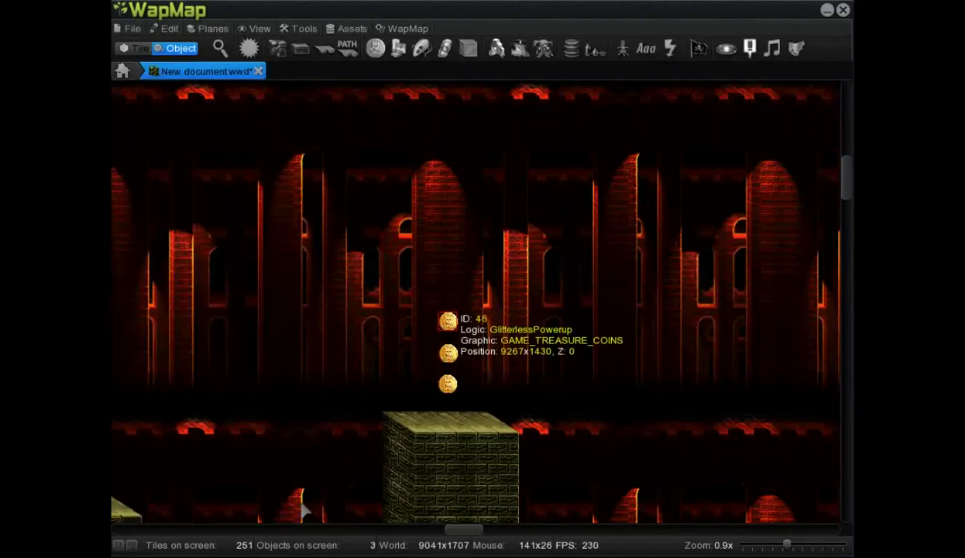
Align the bottom coin, then duplicate all three coins and move the copies above the originals.
{"action": "right_click", "coordinate": [452, 387]}
{"action": "left_click", "coordinate": [469, 392]}
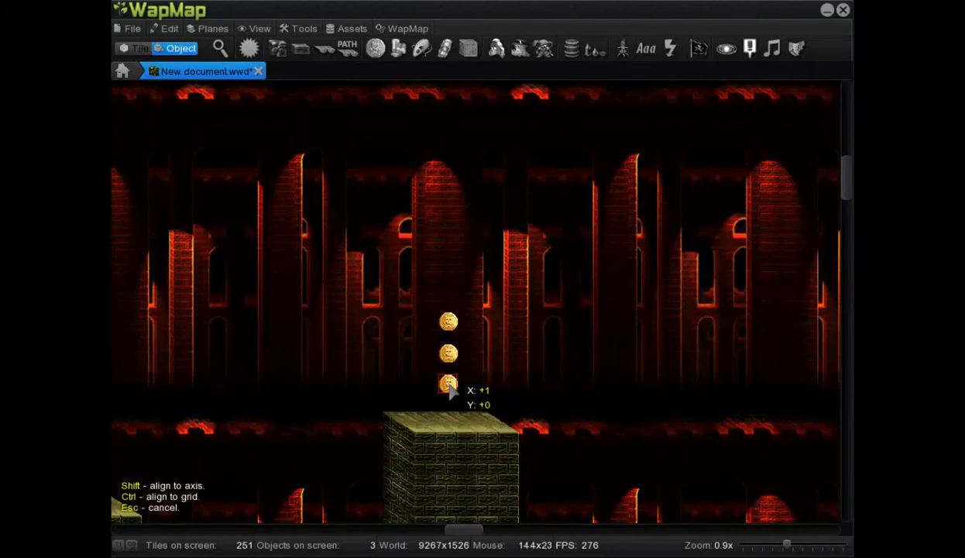
{"action": "left_click", "coordinate": [450, 391]}
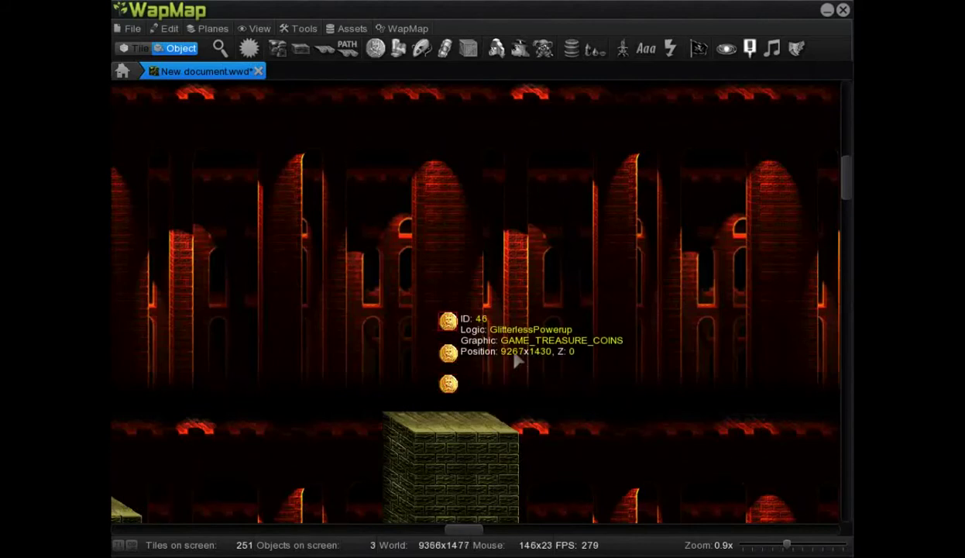
{"action": "left_click_drag", "start_coordinate": [491, 284], "coordinate": [448, 397]}
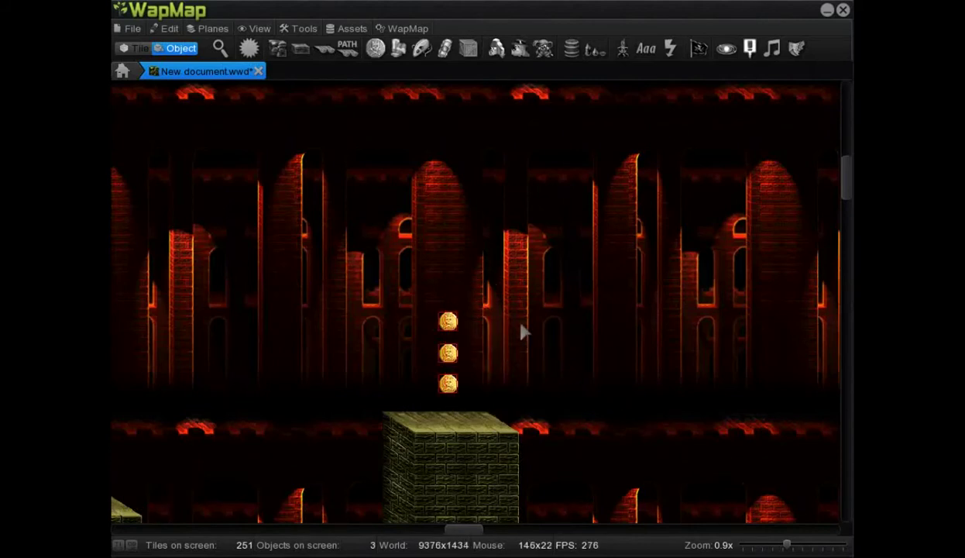
{"action": "right_click", "coordinate": [438, 226]}
{"action": "left_click", "coordinate": [456, 232]}
{"action": "mouse_move", "coordinate": [453, 237]}
{"action": "left_mouse_down"}
{"action": "mouse_move", "coordinate": [467, 254]}
{"action": "mouse_move", "coordinate": [459, 293]}
{"action": "left_mouse_up"}
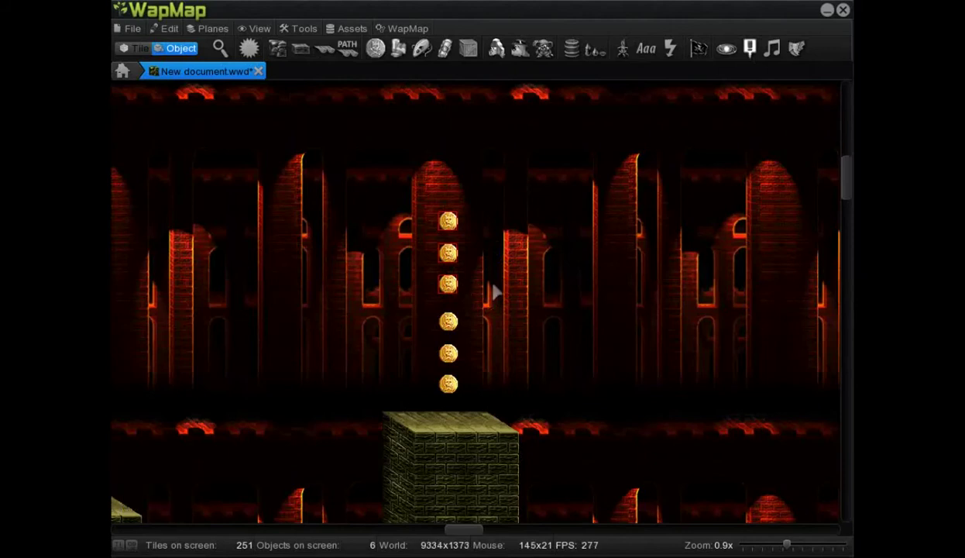
Change the top coin to a blue gecko treasure (GAME_TREASURE_GECKOS_BLUE) and nudge it into place.
{"action": "double_click", "coordinate": [452, 222]}
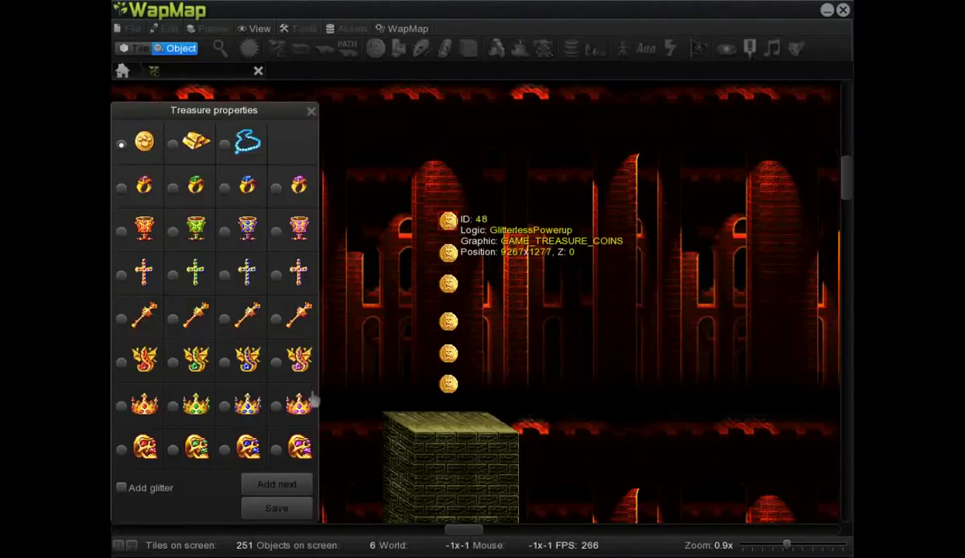
{"action": "left_click", "coordinate": [247, 362]}
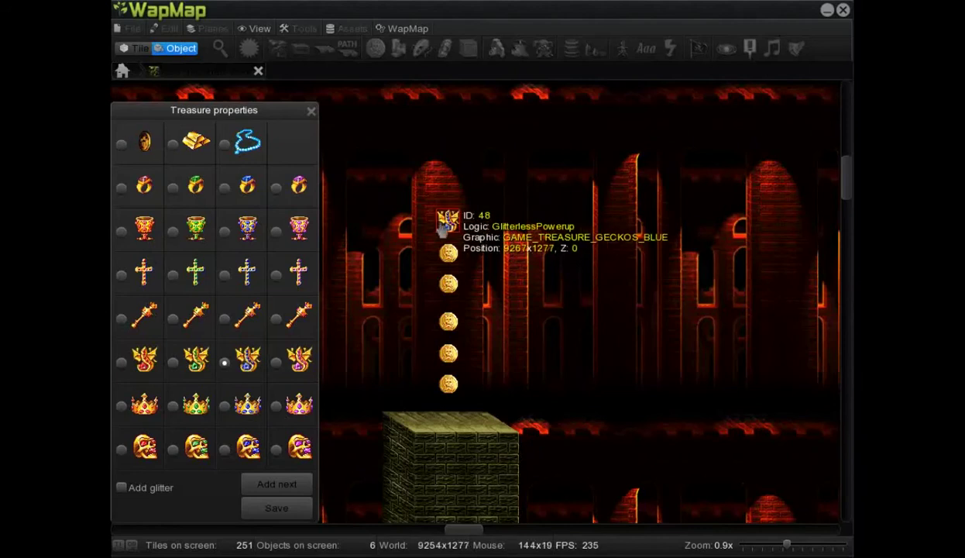
{"action": "left_click_drag", "start_coordinate": [454, 224], "coordinate": [454, 237]}
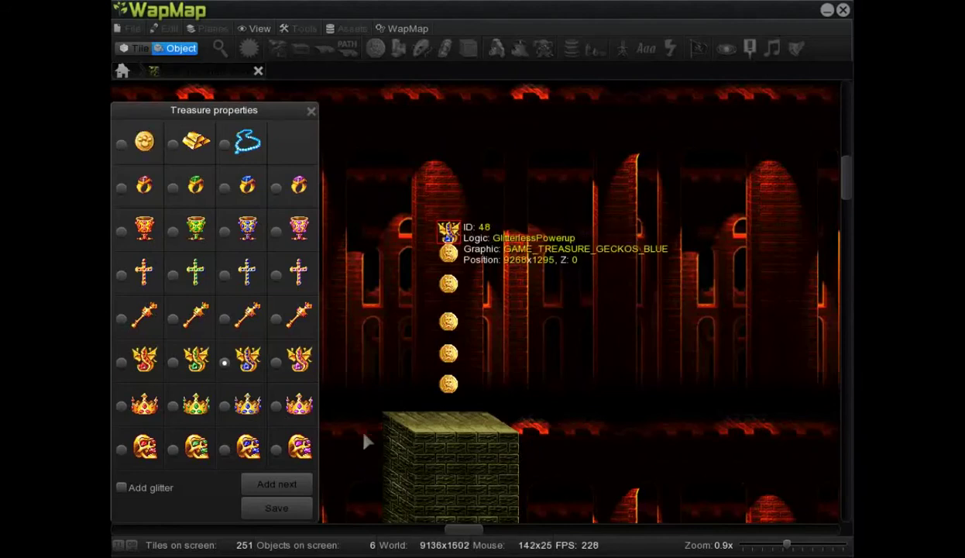
{"action": "left_click", "coordinate": [284, 510]}
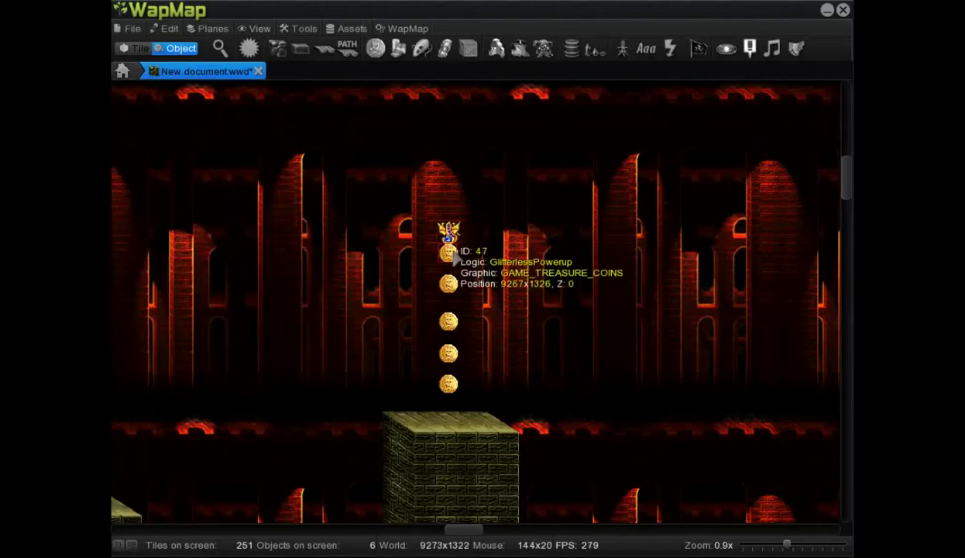
{"action": "right_click", "coordinate": [455, 260]}
{"action": "left_click", "coordinate": [499, 234]}
{"action": "left_click_drag", "start_coordinate": [453, 236], "coordinate": [449, 223]}
Zoom out and scroll down to the lower area with the ladders and pirate enemies.
{"action": "scroll", "coordinate": [508, 218], "scroll_direction": "down", "scroll_amount": 2}
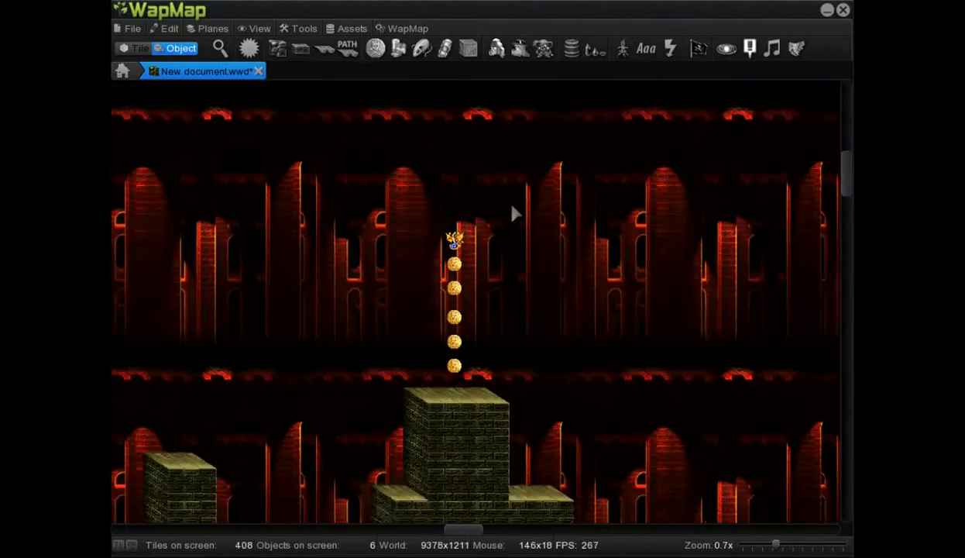
{"action": "scroll", "coordinate": [511, 221], "scroll_direction": "down", "scroll_amount": 2}
{"action": "scroll", "coordinate": [601, 215], "scroll_direction": "up", "scroll_amount": 1}
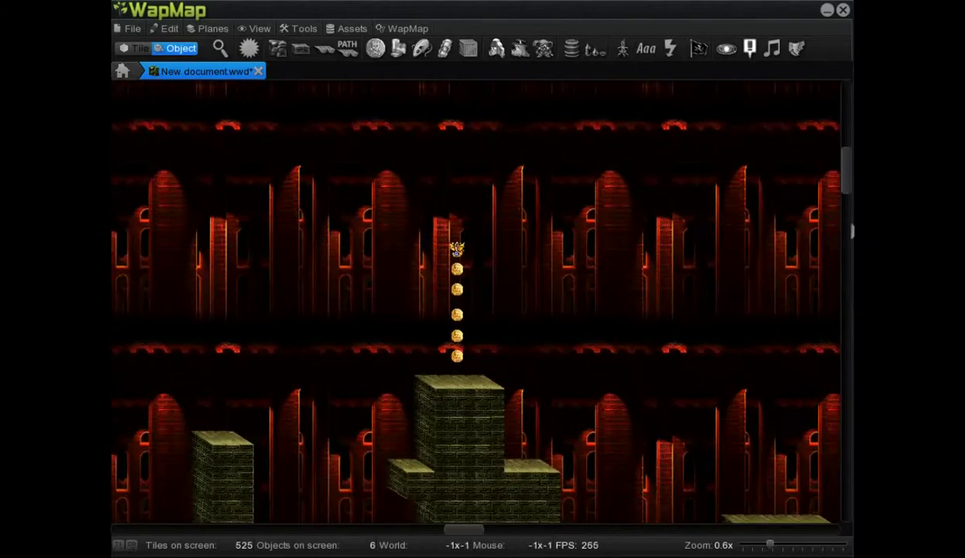
{"action": "left_click_drag", "start_coordinate": [849, 180], "coordinate": [847, 203]}
{"action": "scroll", "coordinate": [337, 174], "scroll_direction": "up", "scroll_amount": 1}
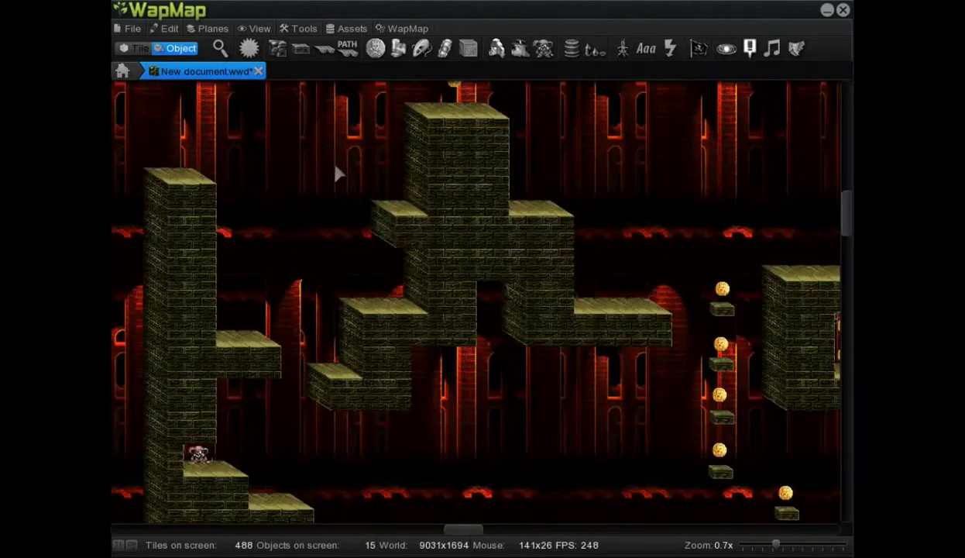
{"action": "scroll", "coordinate": [403, 263], "scroll_direction": "down", "scroll_amount": 1}
{"action": "left_click_drag", "start_coordinate": [846, 207], "coordinate": [825, 303]}
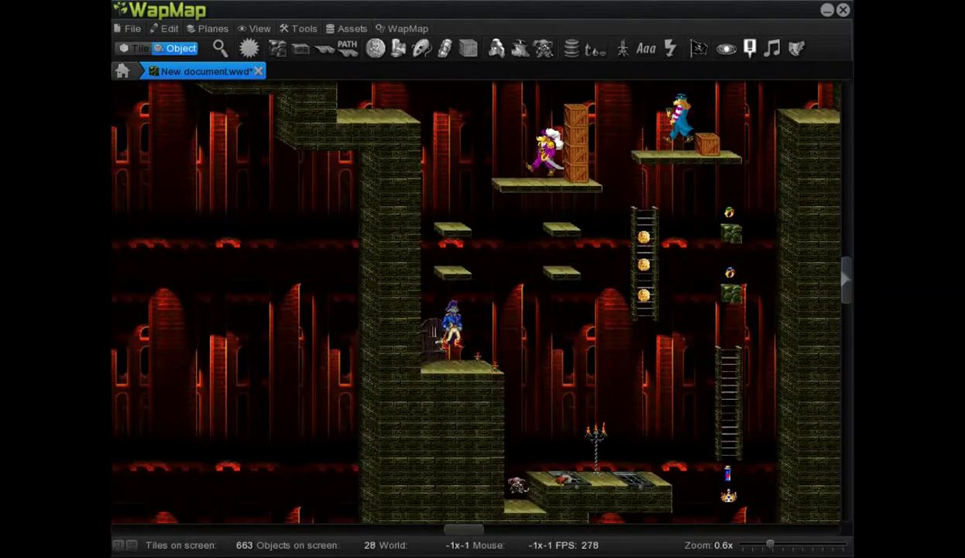
{"action": "scroll", "coordinate": [383, 343], "scroll_direction": "up", "scroll_amount": 1}
{"action": "scroll", "coordinate": [383, 343], "scroll_direction": "up", "scroll_amount": 1}
{"action": "scroll", "coordinate": [383, 343], "scroll_direction": "up", "scroll_amount": 1}
Paste the copied pair of candles and move them onto the lower brick ledge.
{"action": "scroll", "coordinate": [329, 352], "scroll_direction": "up", "scroll_amount": 1}
{"action": "right_click", "coordinate": [329, 352]}
{"action": "left_click", "coordinate": [338, 351]}
{"action": "right_click", "coordinate": [335, 352]}
{"action": "left_click", "coordinate": [351, 357]}
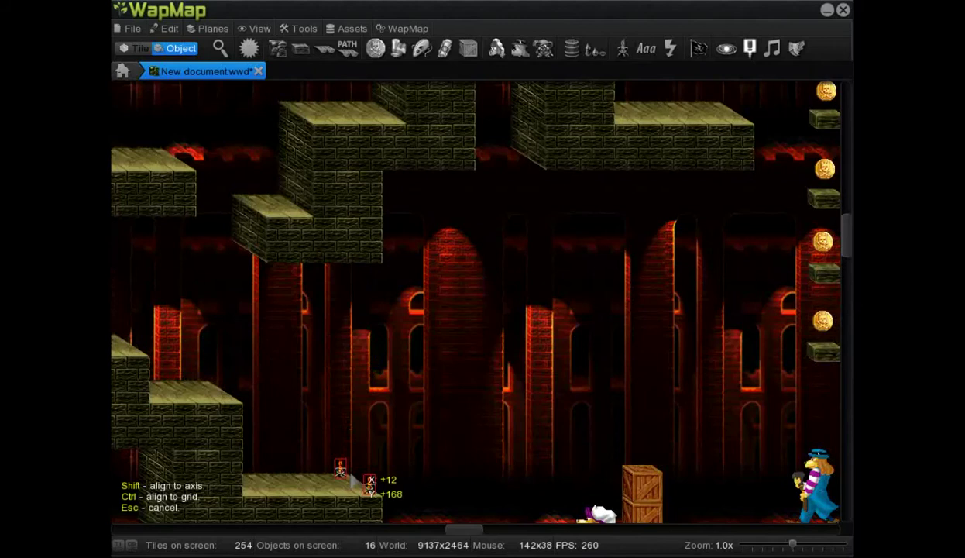
{"action": "left_click", "coordinate": [351, 477]}
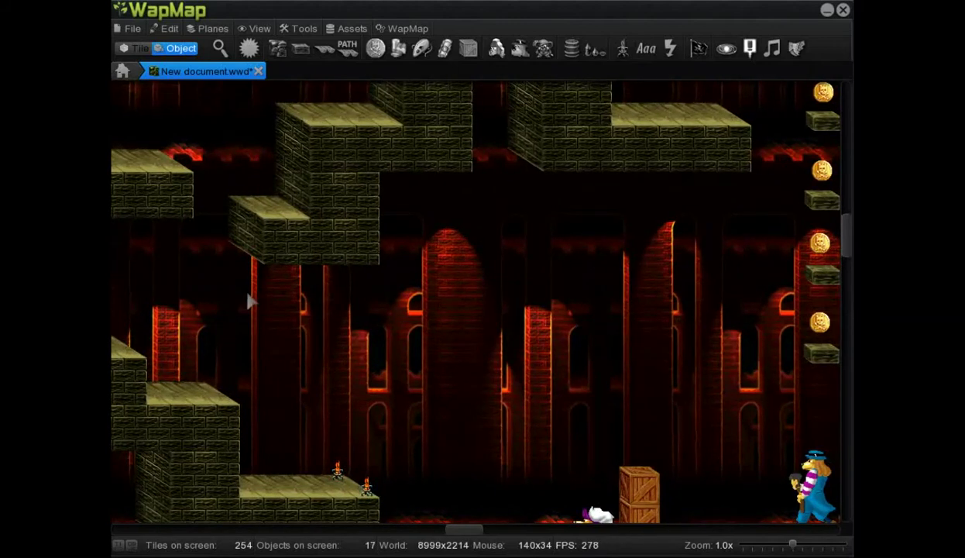
Paste another pair of candles and move them onto the upper left ledge.
{"action": "right_click", "coordinate": [247, 299]}
{"action": "right_click", "coordinate": [250, 302]}
{"action": "left_click", "coordinate": [279, 308]}
{"action": "right_click", "coordinate": [250, 303]}
{"action": "left_click", "coordinate": [263, 312]}
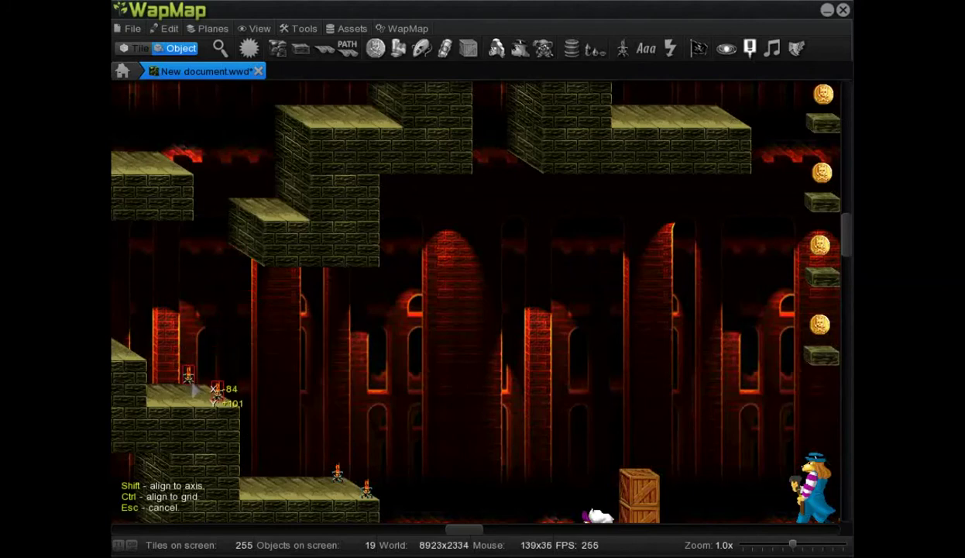
{"action": "left_click", "coordinate": [203, 394]}
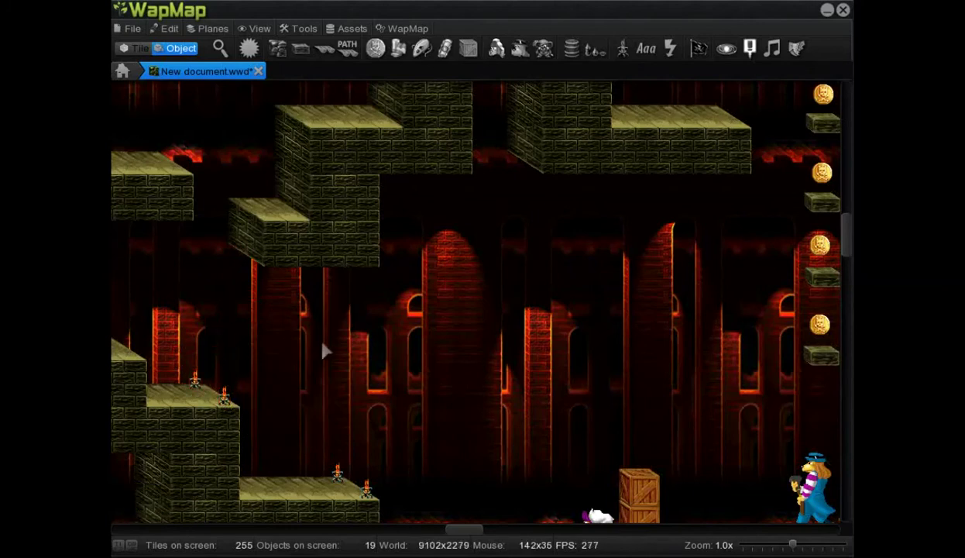
{"action": "scroll", "coordinate": [318, 333], "scroll_direction": "down", "scroll_amount": 3}
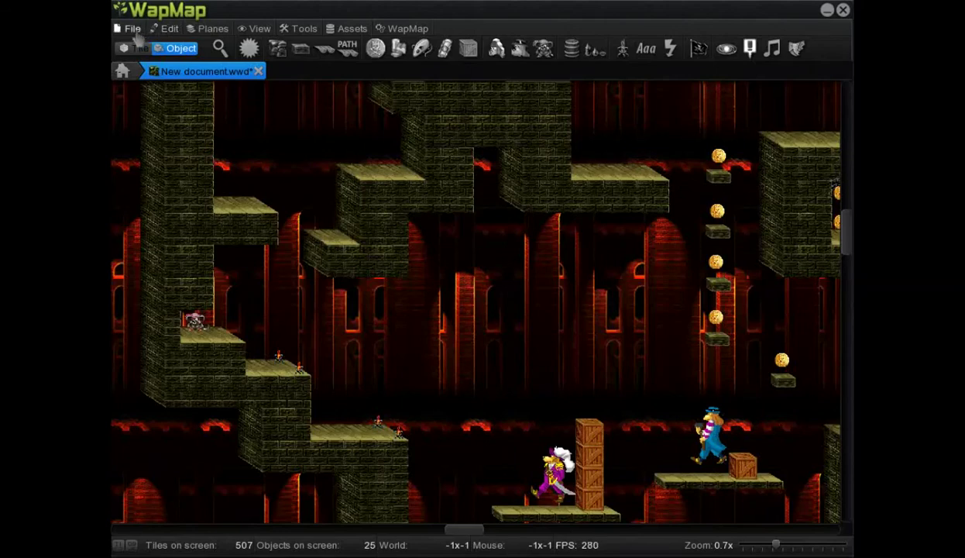
Place a curse powerup into the level and drag it lower into position.
{"action": "scroll", "coordinate": [326, 209], "scroll_direction": "down", "scroll_amount": 1}
{"action": "scroll", "coordinate": [439, 255], "scroll_direction": "down", "scroll_amount": 1}
{"action": "scroll", "coordinate": [436, 254], "scroll_direction": "up", "scroll_amount": 1}
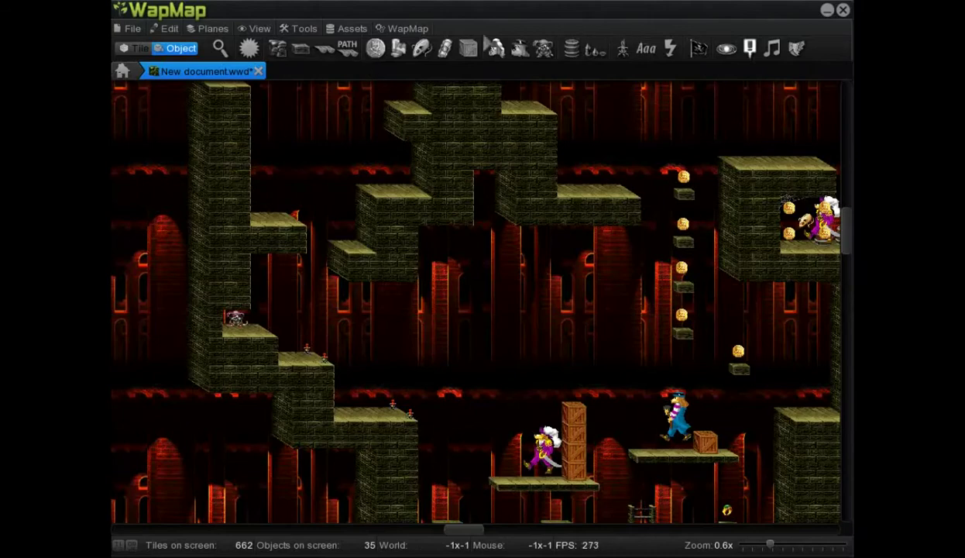
{"action": "left_click", "coordinate": [445, 48]}
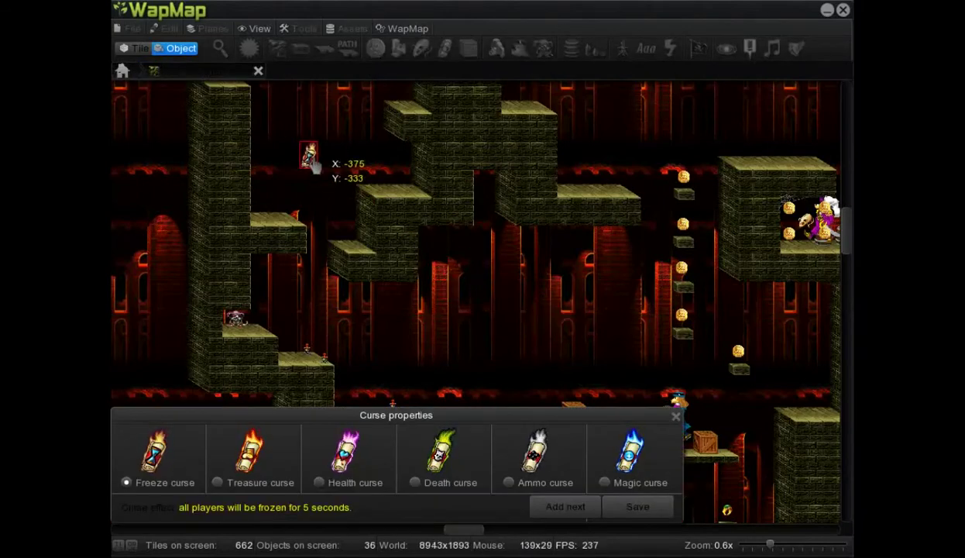
{"action": "left_click", "coordinate": [269, 130]}
{"action": "scroll", "coordinate": [263, 129], "scroll_direction": "down", "scroll_amount": 1}
{"action": "scroll", "coordinate": [349, 165], "scroll_direction": "down", "scroll_amount": 1}
{"action": "left_click_drag", "start_coordinate": [348, 202], "coordinate": [452, 318]}
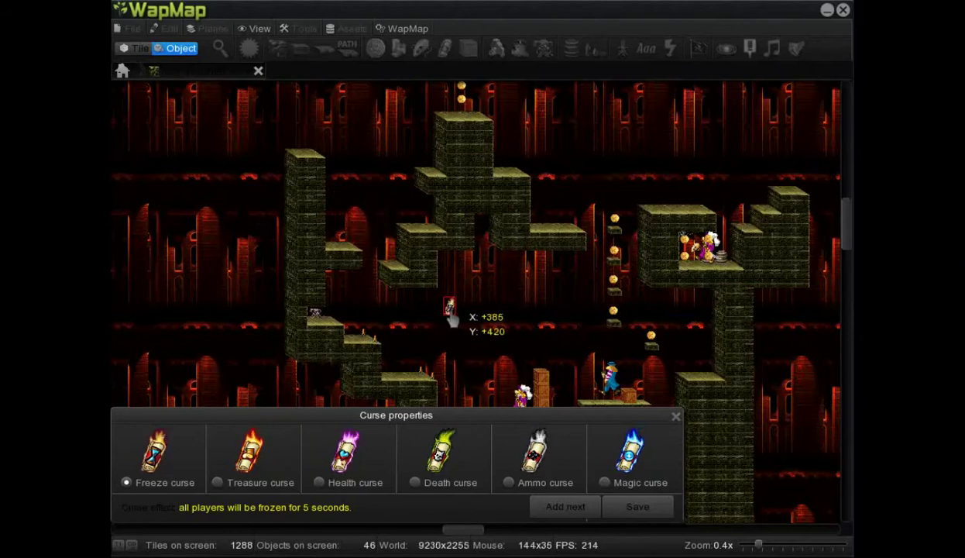
{"action": "left_click_drag", "start_coordinate": [453, 319], "coordinate": [455, 328]}
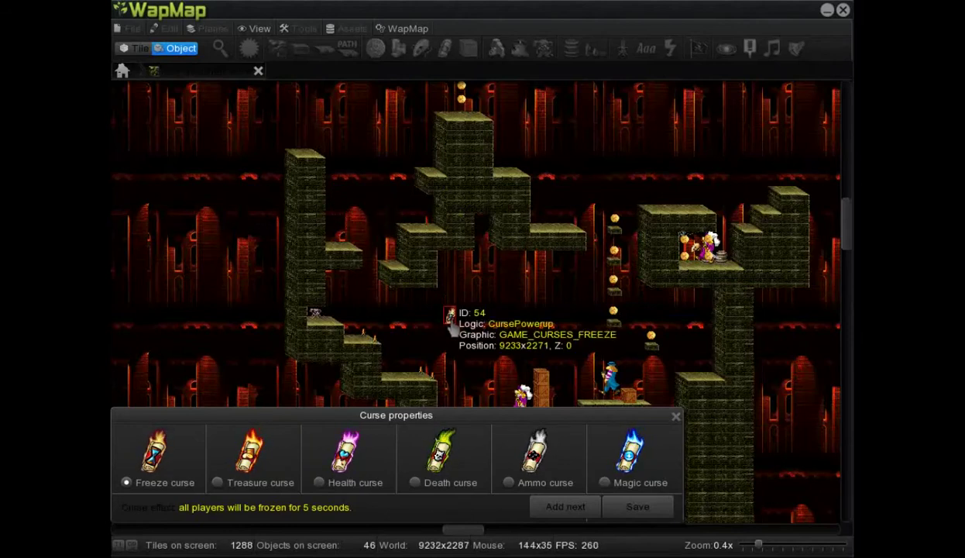
Make it a Health curse, move it beside the tall brick tower, and save its settings.
{"action": "left_click", "coordinate": [339, 485]}
{"action": "left_click", "coordinate": [423, 483]}
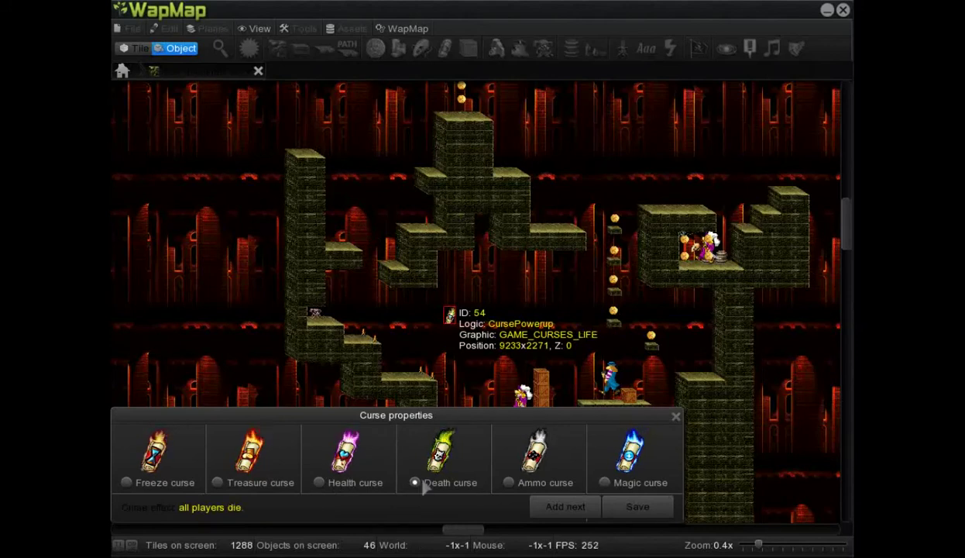
{"action": "left_click", "coordinate": [508, 482]}
{"action": "left_click", "coordinate": [319, 481]}
{"action": "mouse_move", "coordinate": [450, 316]}
{"action": "left_mouse_down"}
{"action": "mouse_move", "coordinate": [422, 226]}
{"action": "mouse_move", "coordinate": [335, 180]}
{"action": "left_mouse_up"}
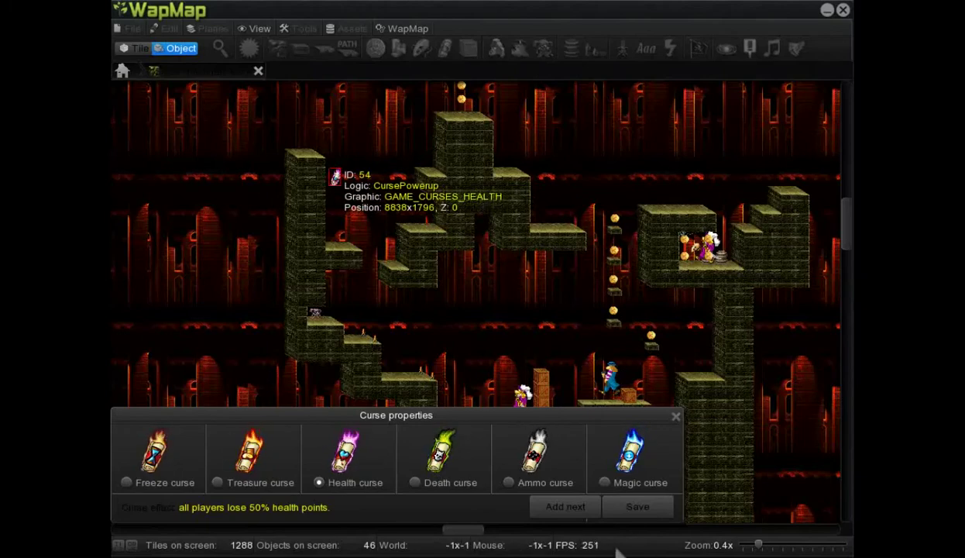
{"action": "left_click", "coordinate": [637, 506]}
{"action": "scroll", "coordinate": [385, 137], "scroll_direction": "up", "scroll_amount": 1}
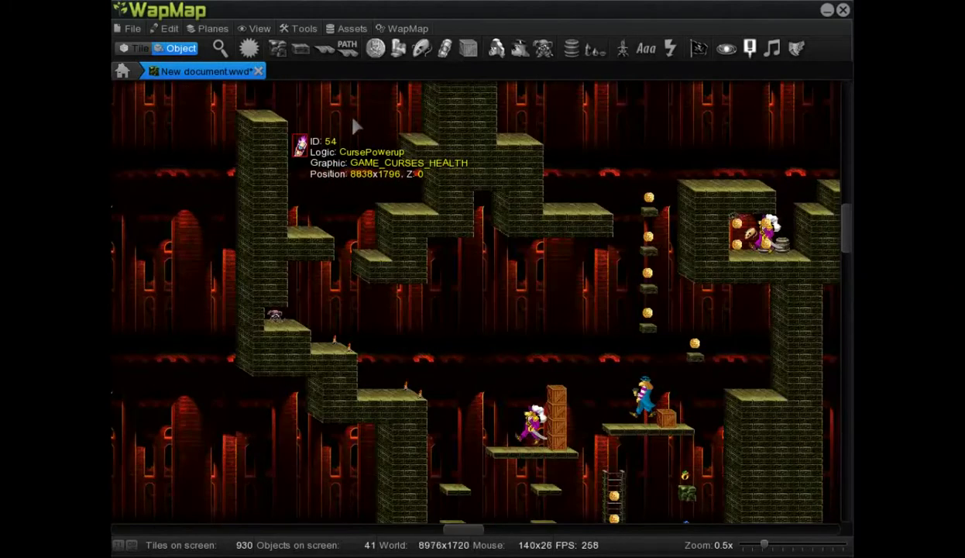
Save the level as Firstlvl.wwd, then go to Claw's Single Player custom level option.
{"action": "scroll", "coordinate": [355, 127], "scroll_direction": "down", "scroll_amount": 1}
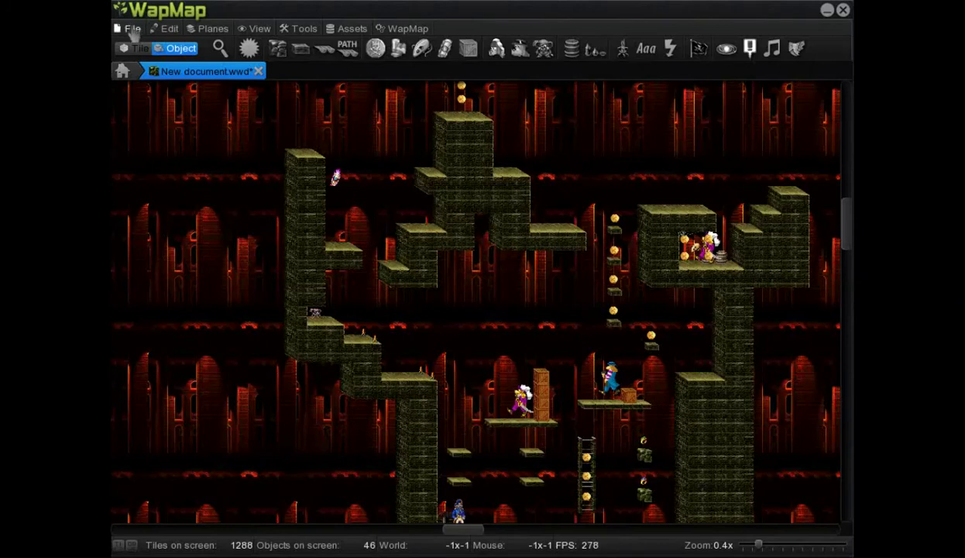
{"action": "scroll", "coordinate": [602, 165], "scroll_direction": "up", "scroll_amount": 1}
{"action": "scroll", "coordinate": [348, 187], "scroll_direction": "down", "scroll_amount": 1}
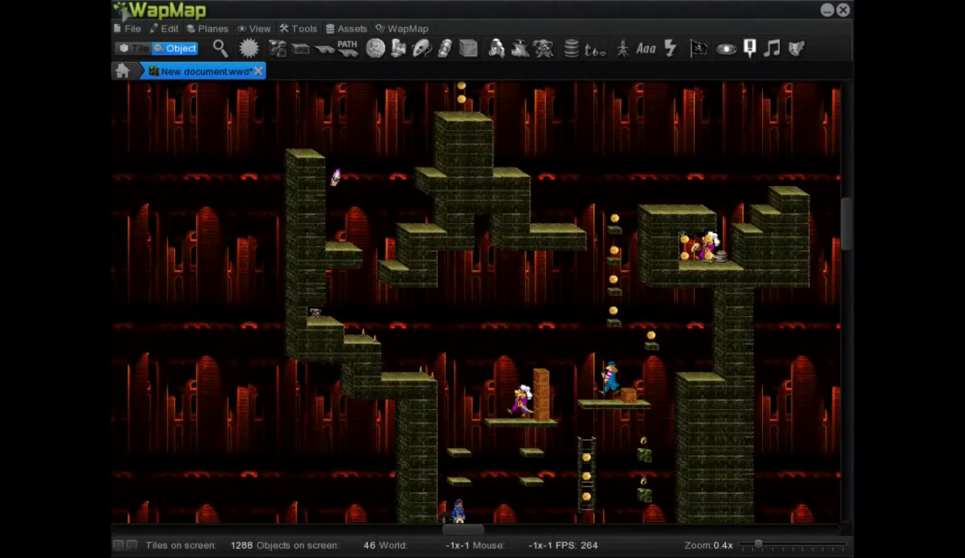
{"action": "left_click", "coordinate": [129, 29]}
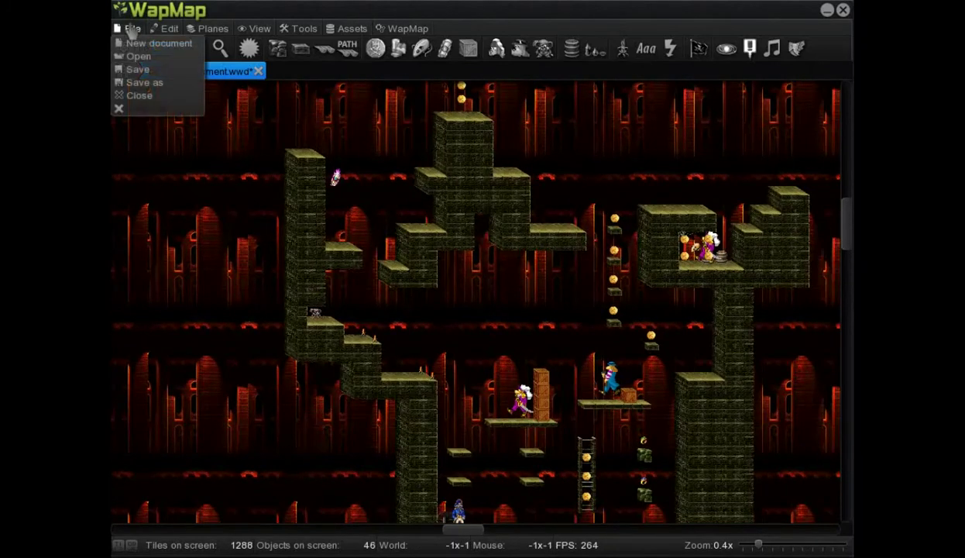
{"action": "left_click", "coordinate": [169, 83]}
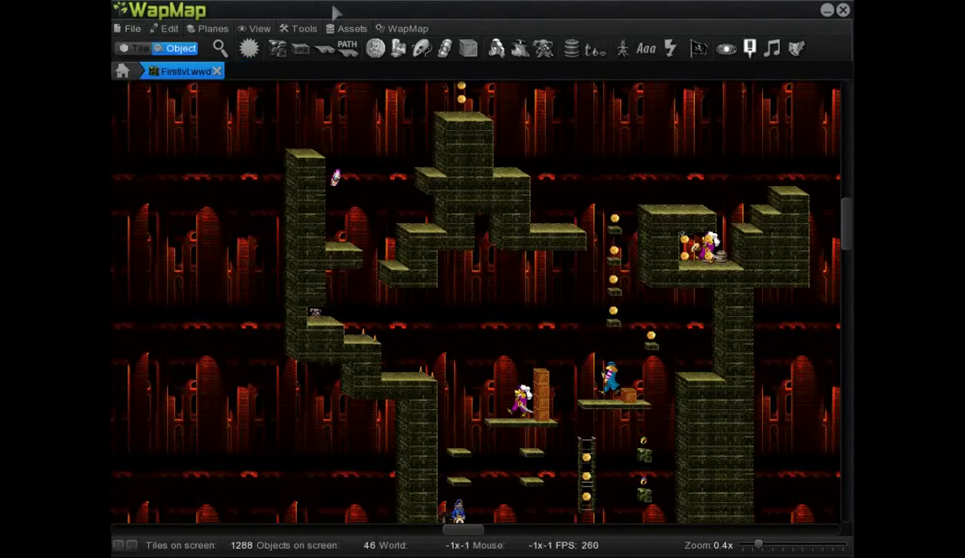
{"action": "key", "text": "Return"}
{"action": "key", "text": "Down"}
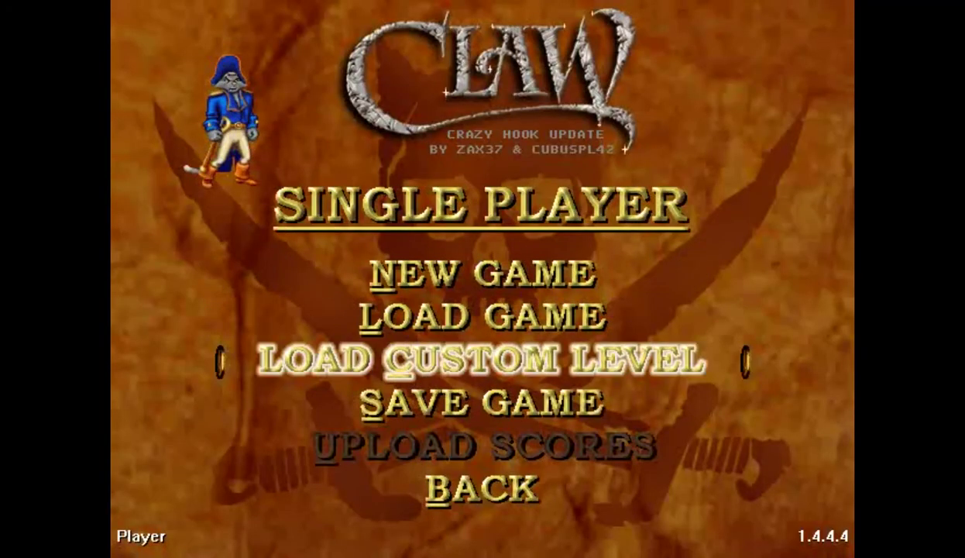
Load Firstlvl in Claw, explore the starting ledge, and jump right off it.
{"action": "key", "text": "Return"}
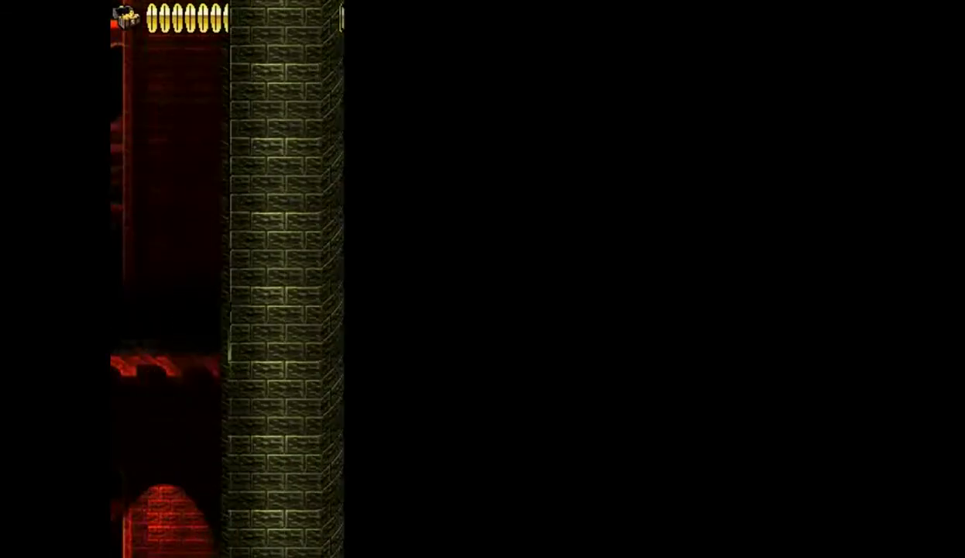
{"action": "key", "text": "space"}
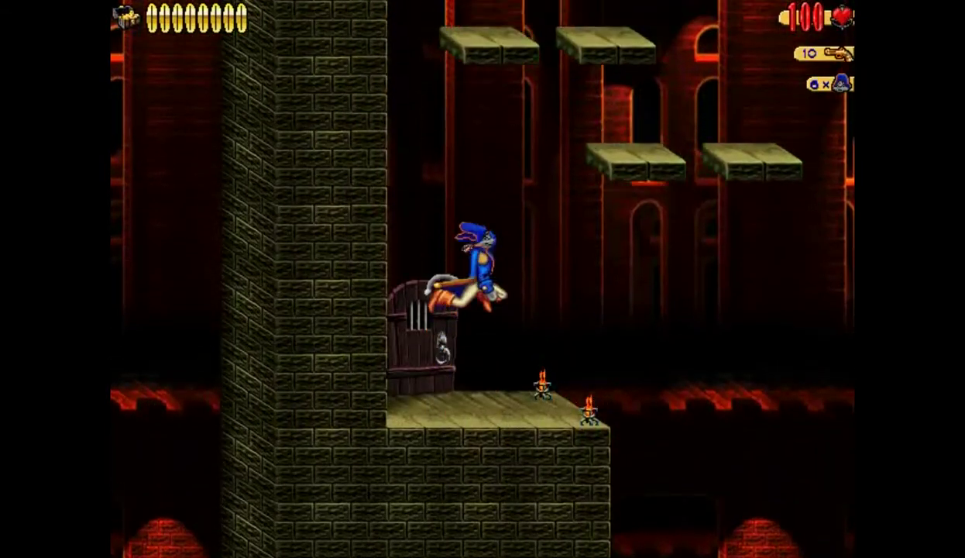
{"action": "key", "text": "Right"}
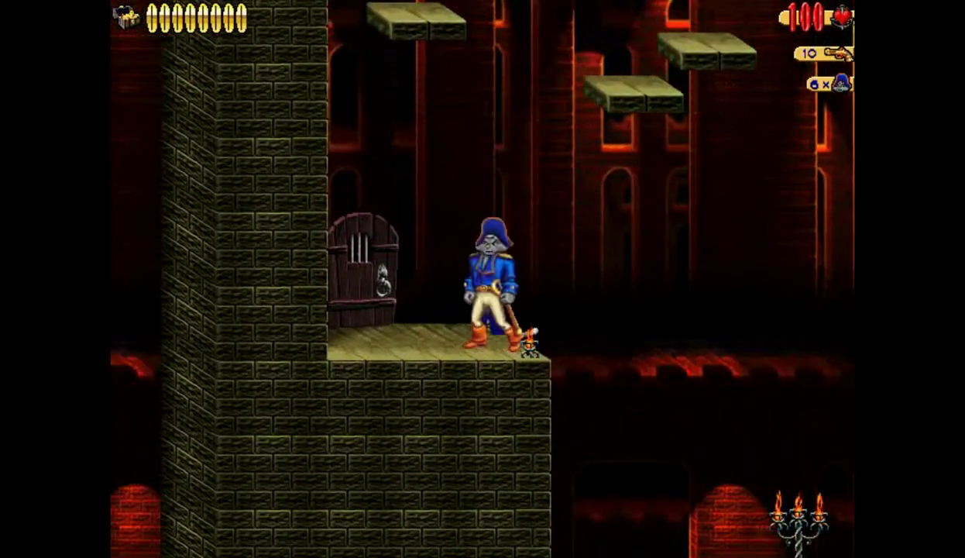
{"action": "key", "text": "Left"}
{"action": "key", "text": "Right"}
{"action": "key", "text": "Down"}
{"action": "key", "text": "Left"}
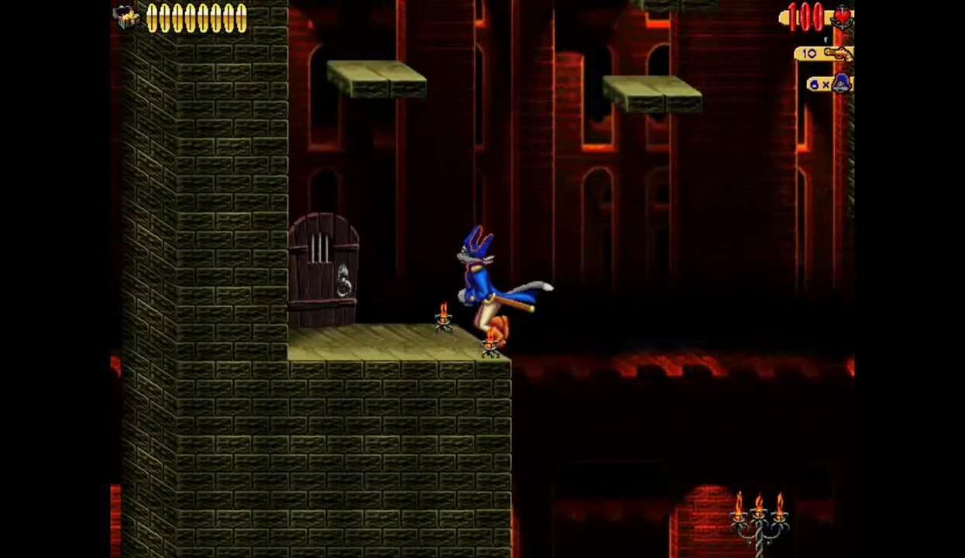
{"action": "key", "text": "Up"}
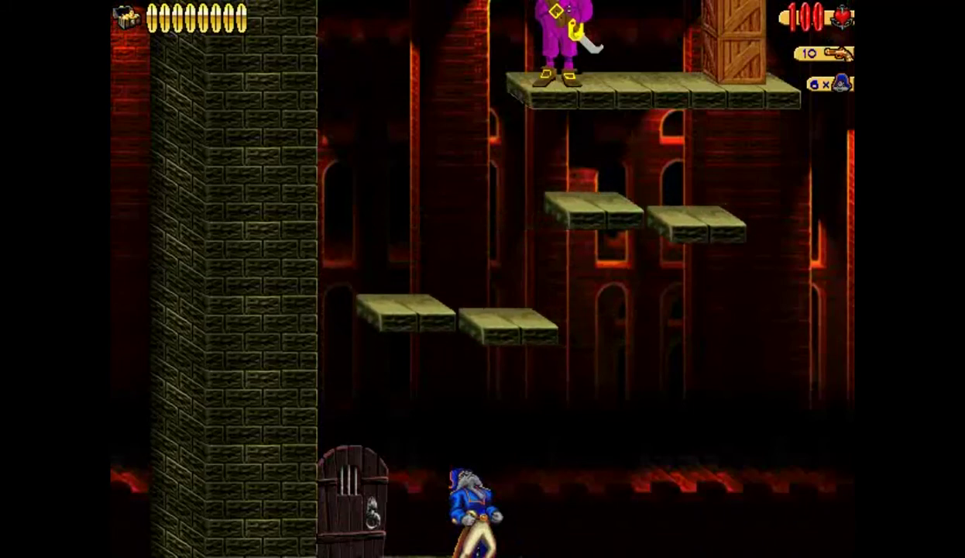
{"action": "key", "text": "Right"}
{"action": "key", "text": "alt"}
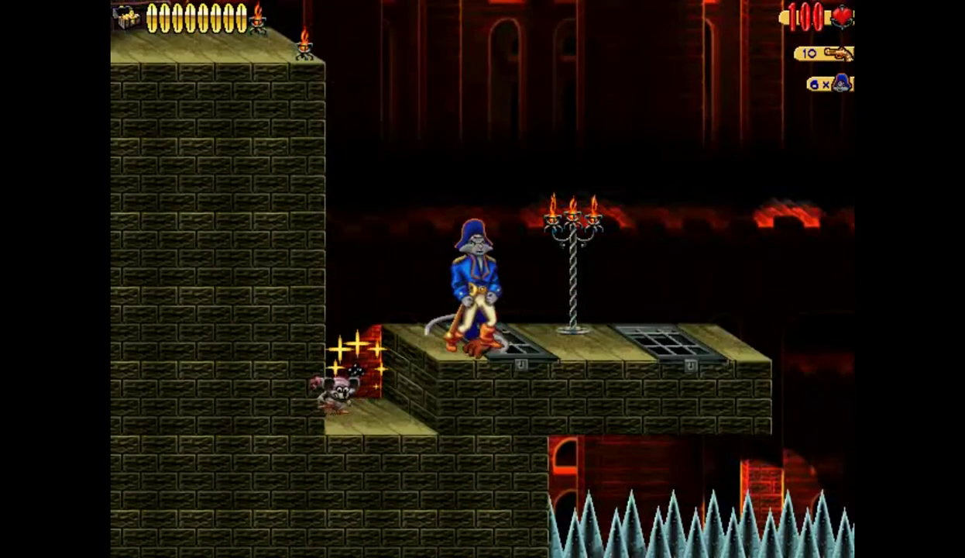
Defeat the rat, jump to the ladder collecting the potion and crown, then drop down.
{"action": "key", "text": "Left"}
{"action": "key", "text": "Right"}
{"action": "key", "text": "Left"}
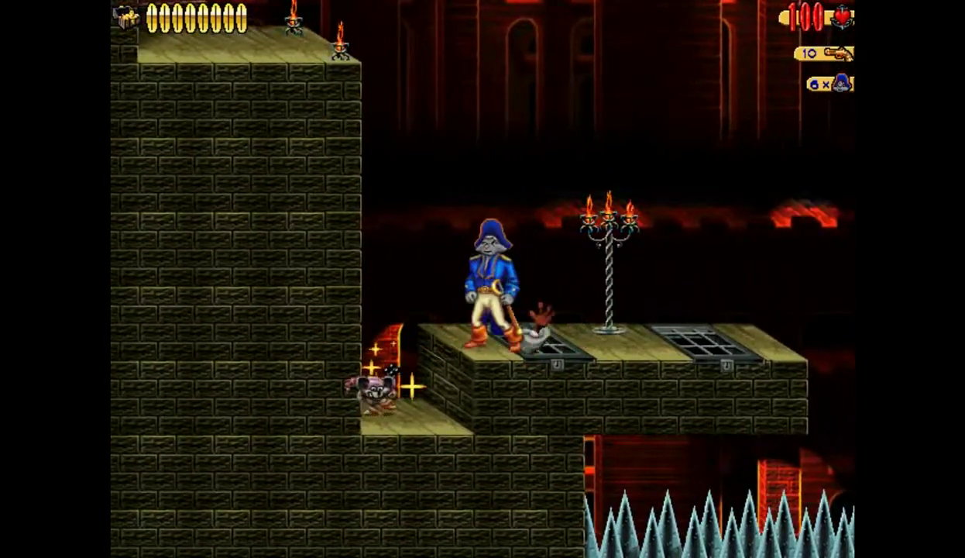
{"action": "key", "text": "Right"}
{"action": "key", "text": "alt"}
{"action": "key", "text": "Left"}
{"action": "key", "text": "Left"}
{"action": "key", "text": "ctrl"}
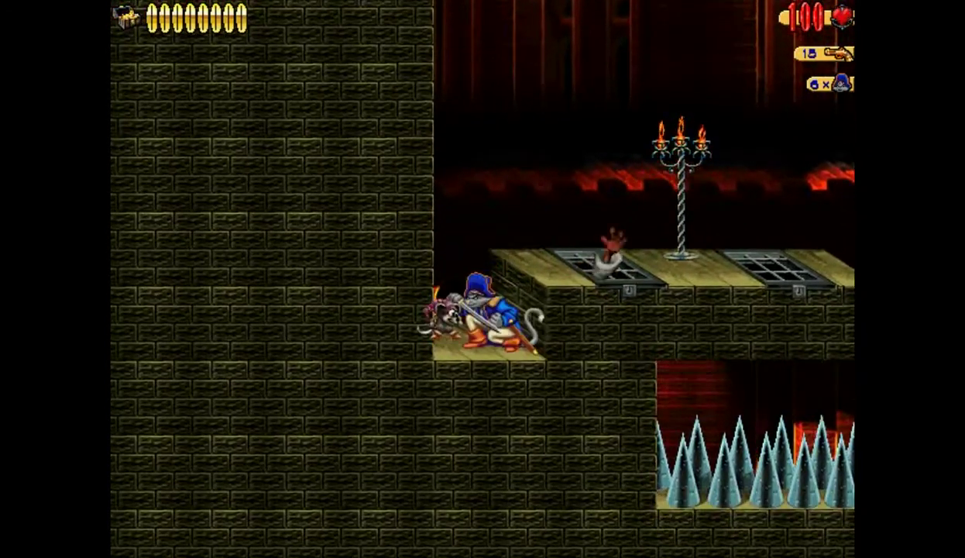
{"action": "key", "text": "Right"}
{"action": "key", "text": "alt"}
{"action": "key", "text": "Right"}
{"action": "key", "text": "alt"}
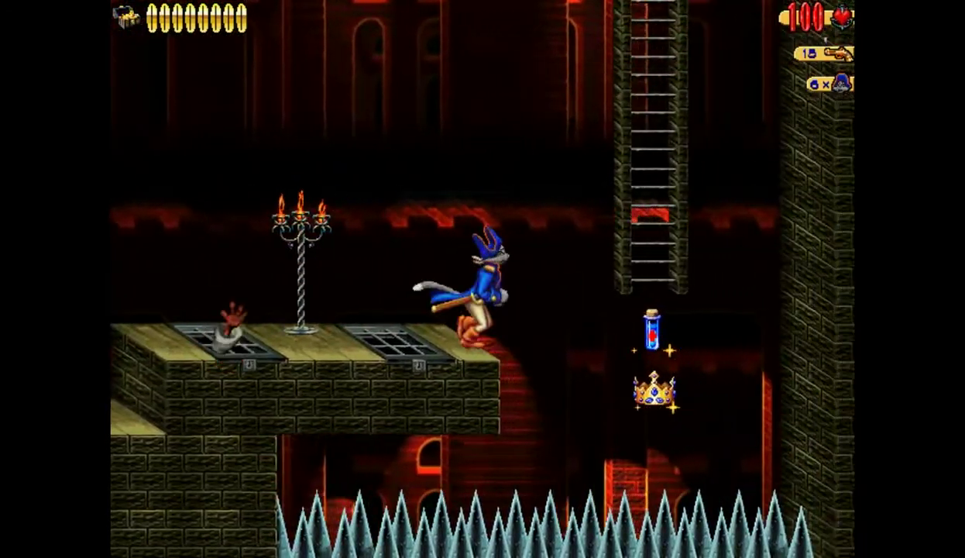
{"action": "key", "text": "Up"}
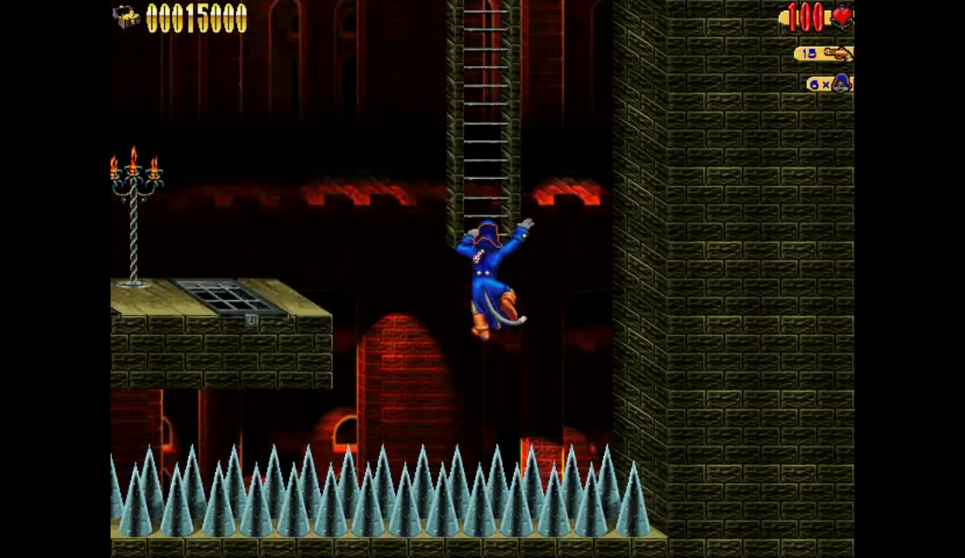
{"action": "key", "text": "Down"}
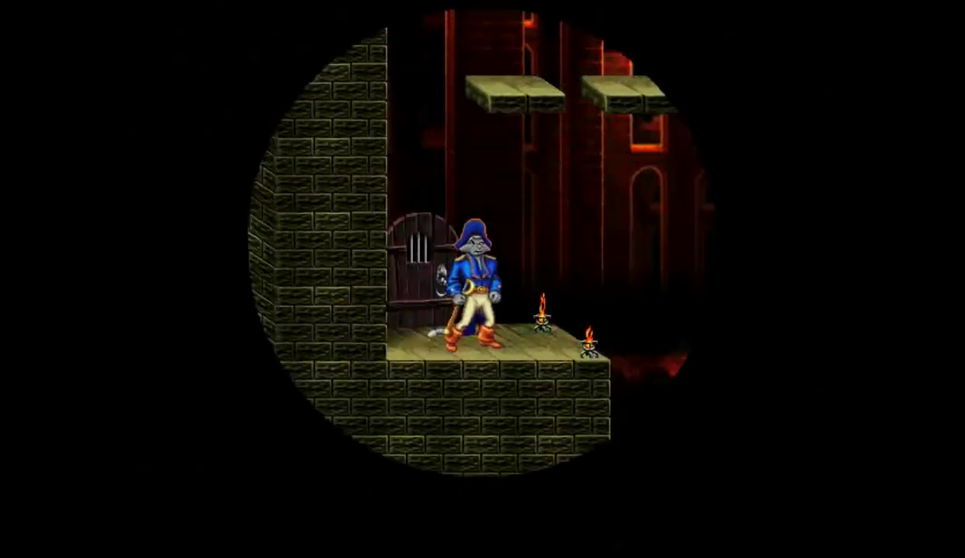
Leave the checkpoint ledge and climb the ladders, grabbing the ring from the green block.
{"action": "key", "text": "Right"}
{"action": "key", "text": "alt"}
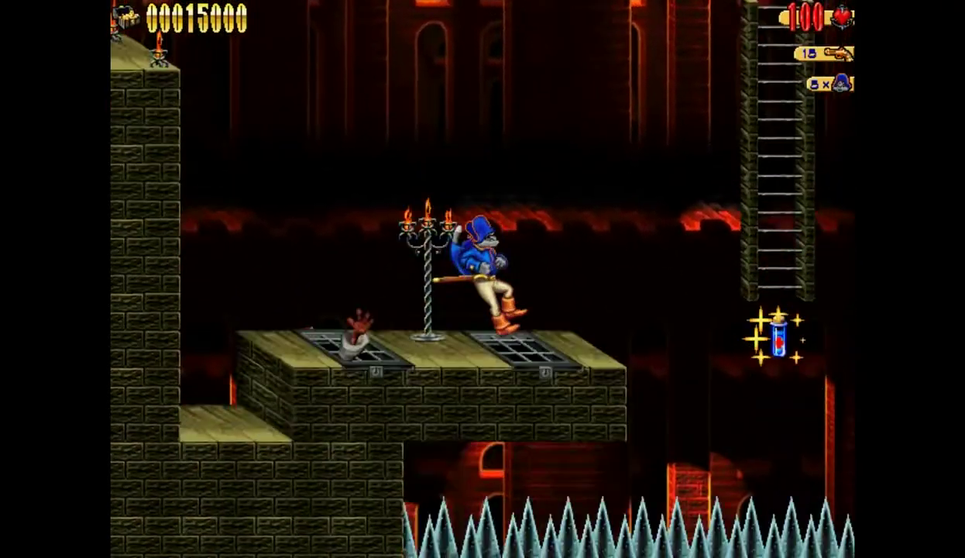
{"action": "key", "text": "alt"}
{"action": "key", "text": "Up"}
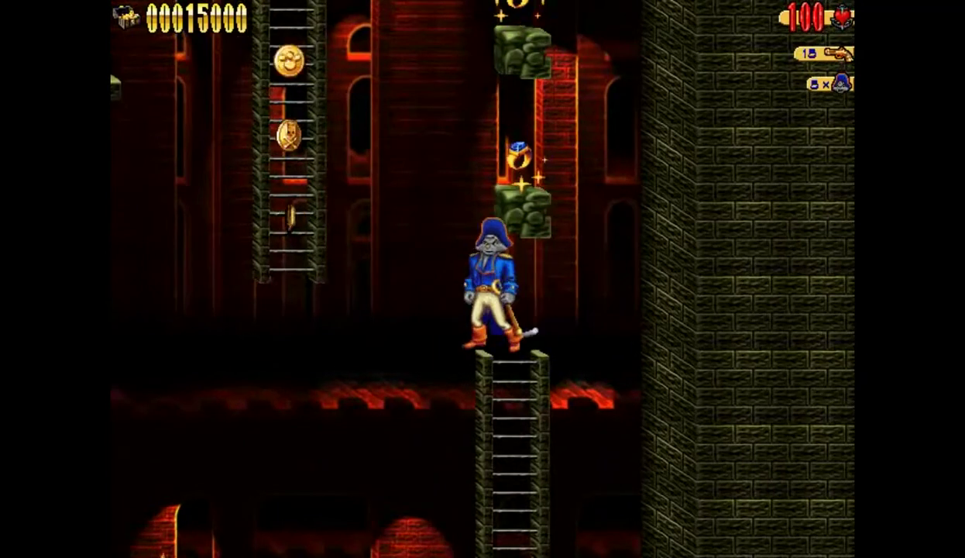
{"action": "key", "text": "alt"}
{"action": "key", "text": "alt"}
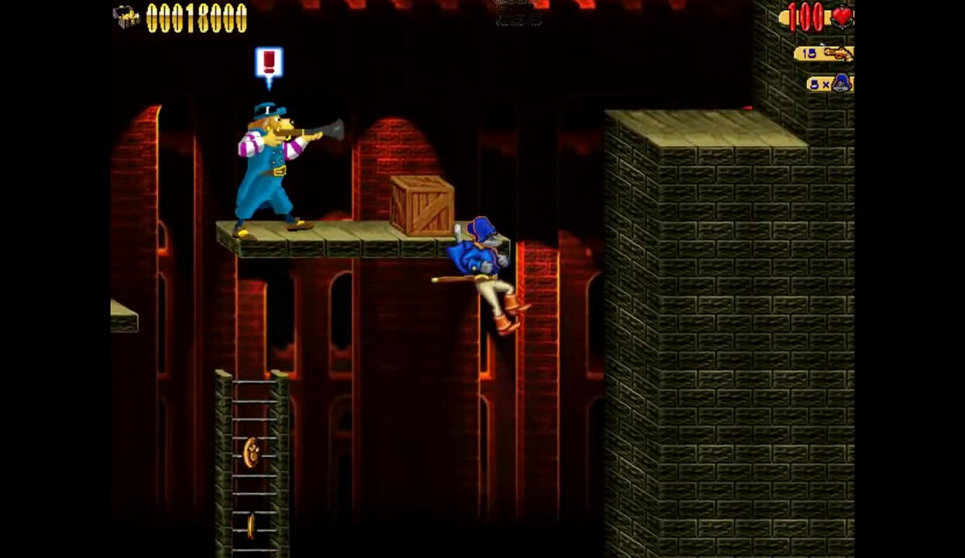
{"action": "key", "text": "alt"}
{"action": "key", "text": "Up"}
{"action": "key", "text": "Up"}
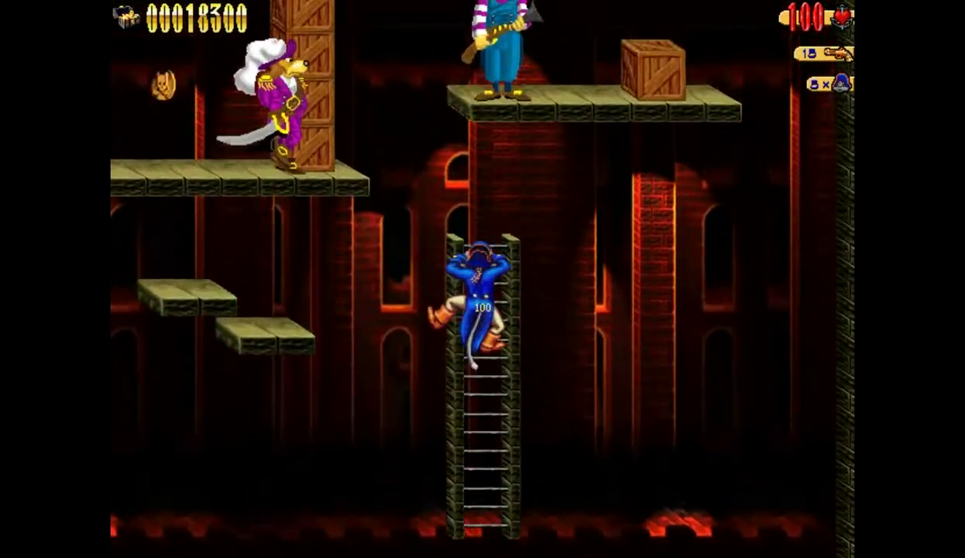
{"action": "key", "text": "alt"}
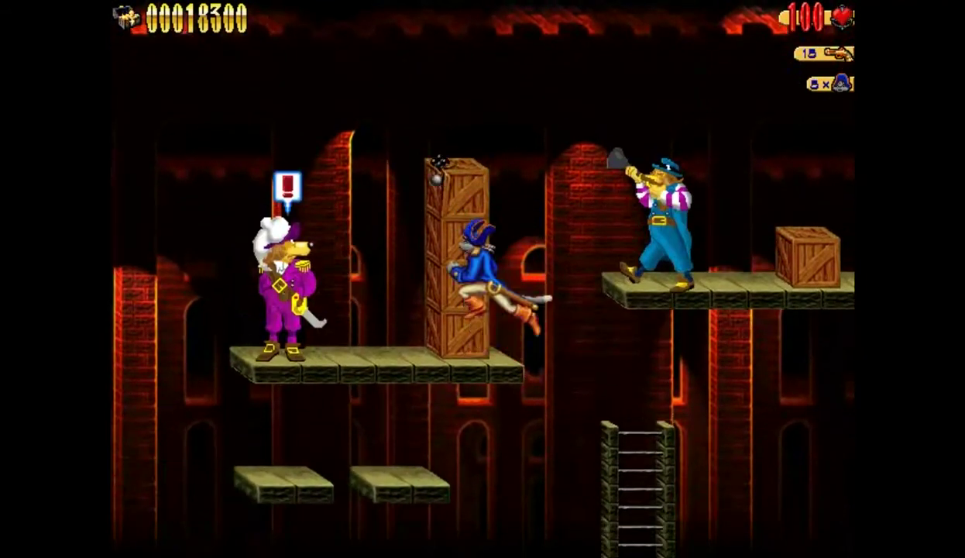
{"action": "key", "text": "alt"}
Knock back the officer and smash the two crates for their treasure.
{"action": "key", "text": "ctrl"}
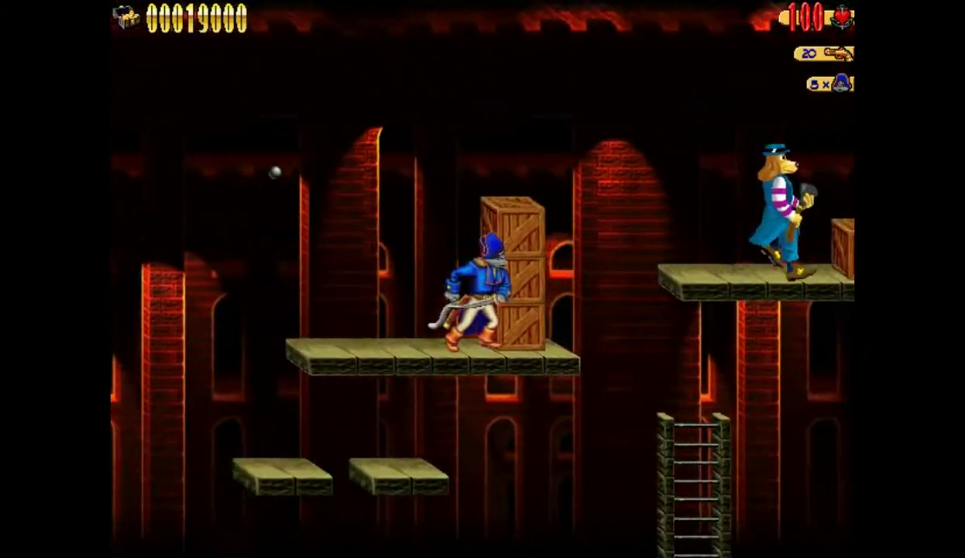
{"action": "key", "text": "Right"}
{"action": "key", "text": "ctrl"}
{"action": "key", "text": "alt"}
{"action": "key", "text": "ctrl"}
{"action": "key", "text": "Right"}
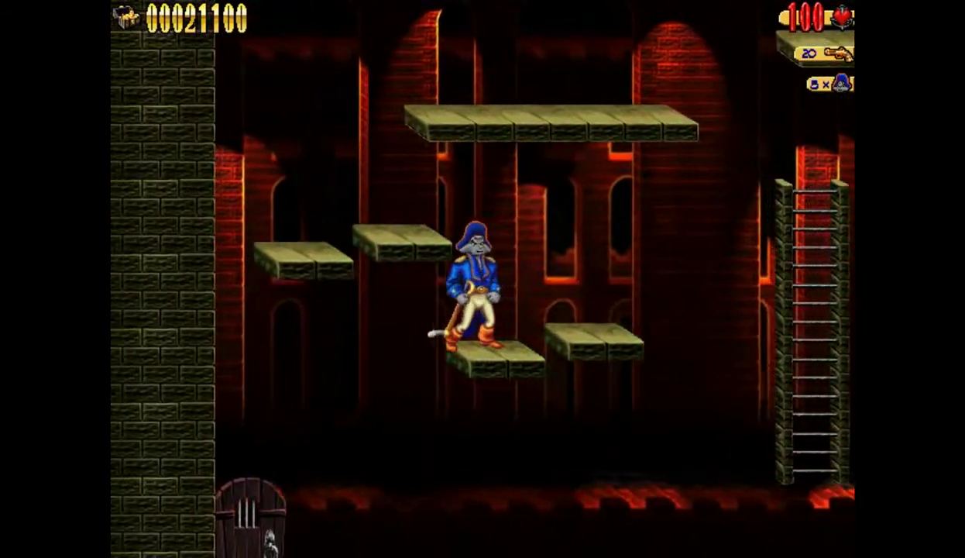
Slash the officer on the upper platform, then leap up-left to grab the treasure.
{"action": "key", "text": "Right"}
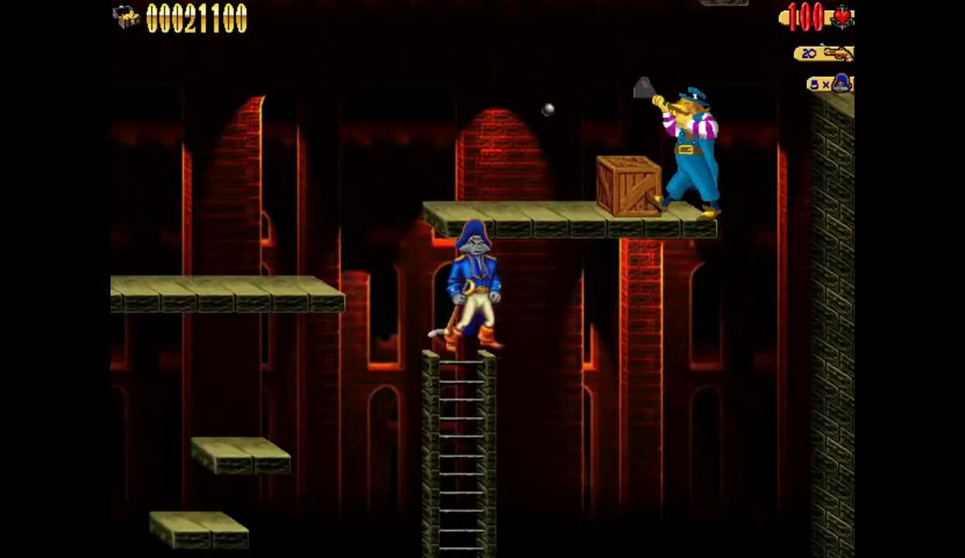
{"action": "key", "text": "alt"}
{"action": "key", "text": "ctrl"}
{"action": "key", "text": "ctrl"}
{"action": "key", "text": "alt"}
{"action": "key", "text": "Right"}
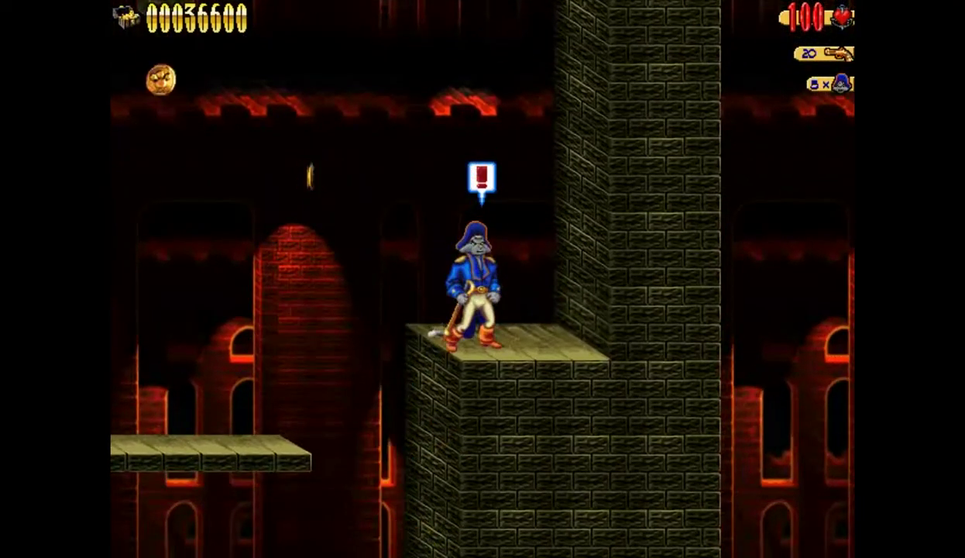
{"action": "key", "text": "alt"}
{"action": "key", "text": "Left"}
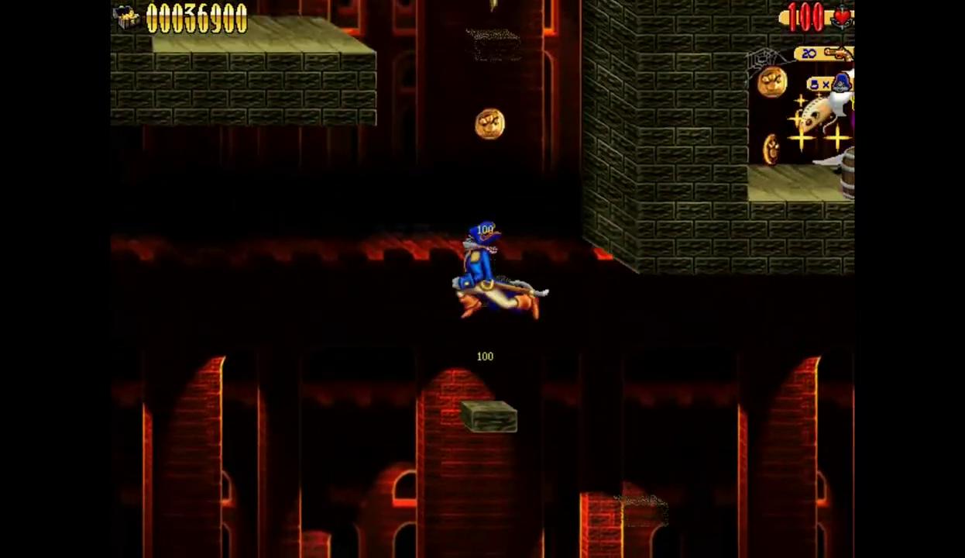
Climb the stone ledges and drop into the coin alcove, raising the score to 42300.
{"action": "key", "text": "space"}
{"action": "key", "text": "Left"}
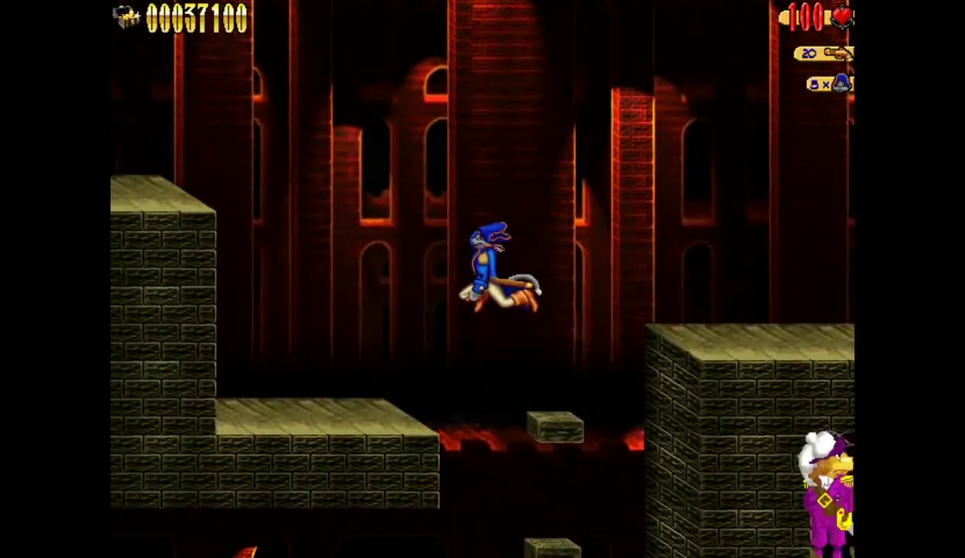
{"action": "key", "text": "space"}
{"action": "key", "text": "Right"}
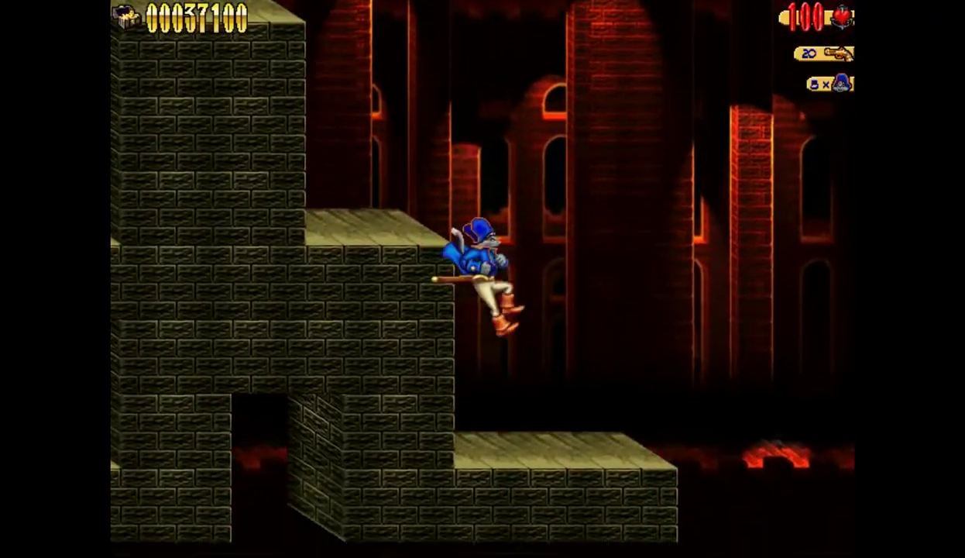
{"action": "key", "text": "Left"}
{"action": "key", "text": "Right"}
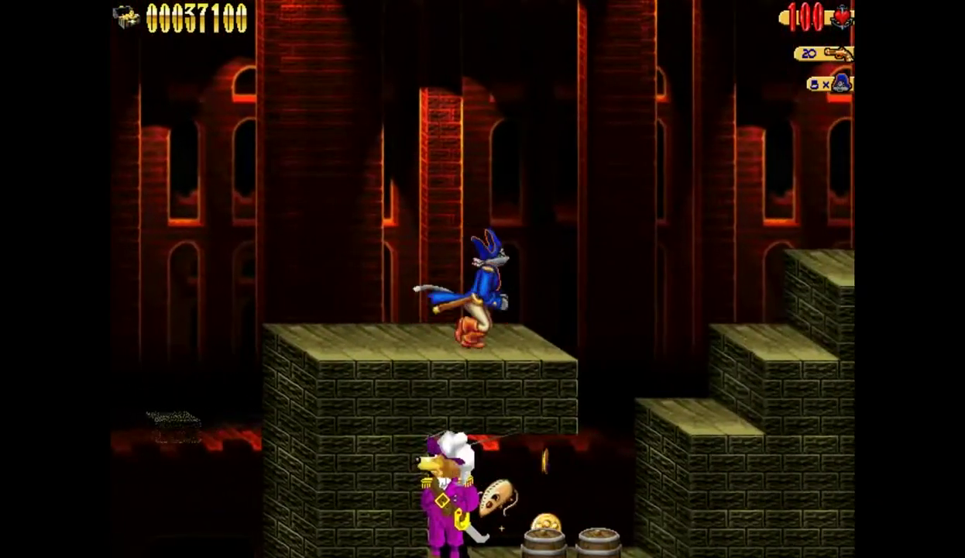
{"action": "key", "text": "space"}
{"action": "key", "text": "Right"}
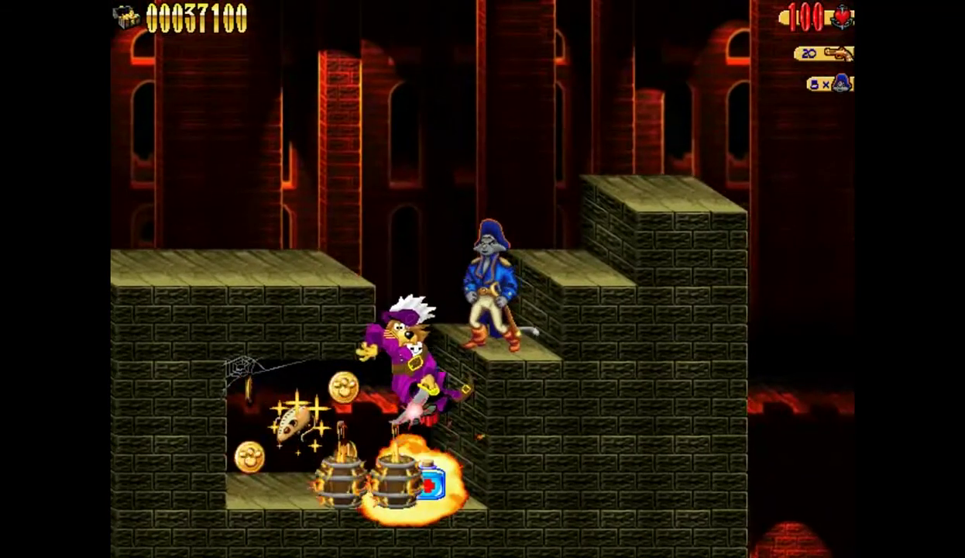
{"action": "key", "text": "Left"}
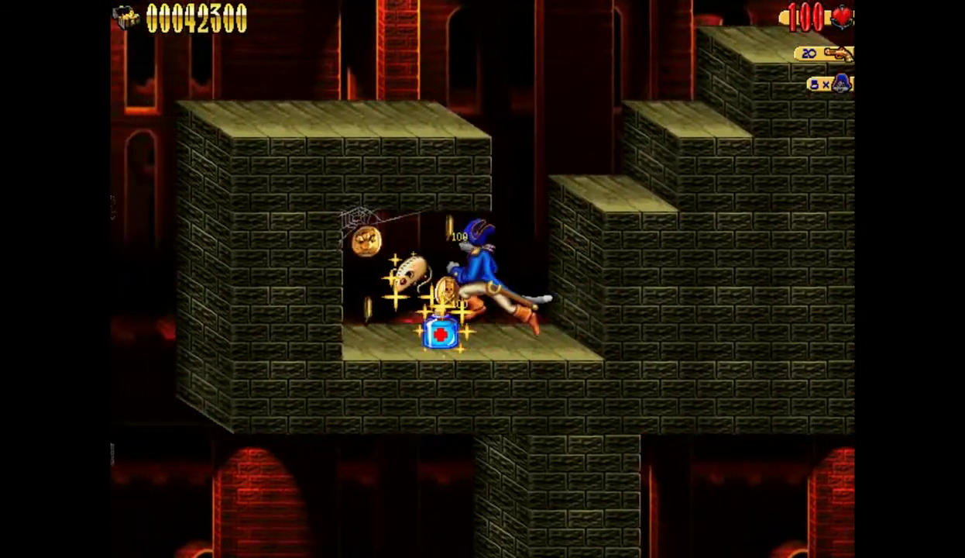
Cross the stone block and jump past the tall block, collecting its coin column.
{"action": "key", "text": "Left"}
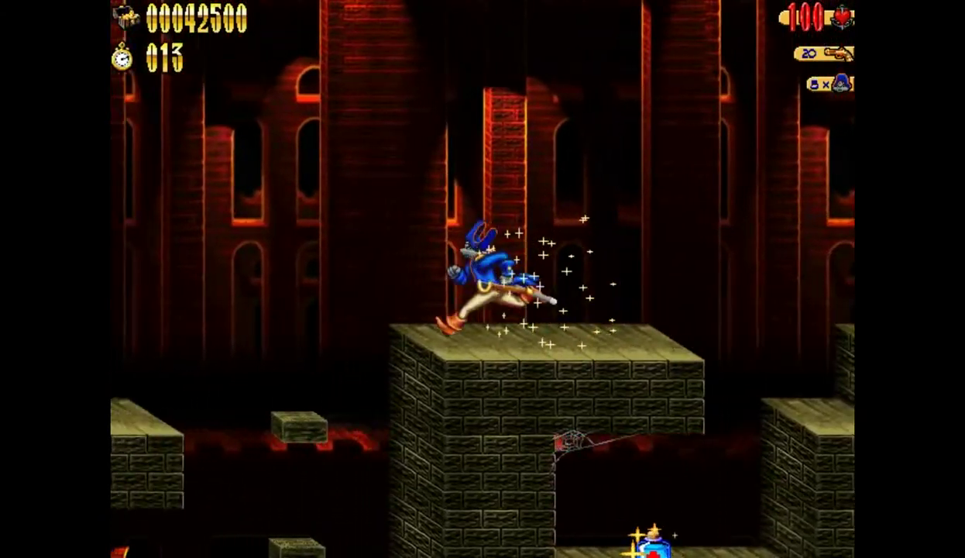
{"action": "key", "text": "Left"}
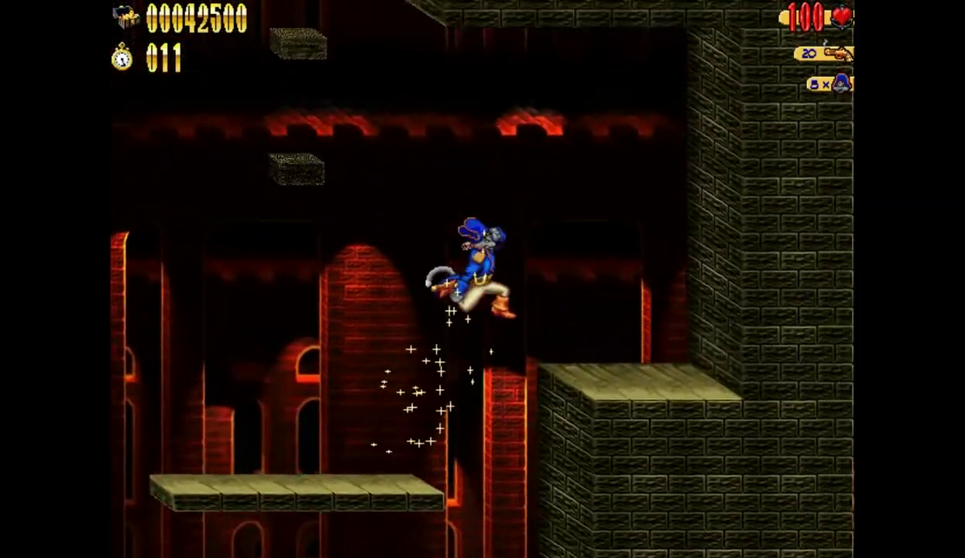
{"action": "key", "text": "Right"}
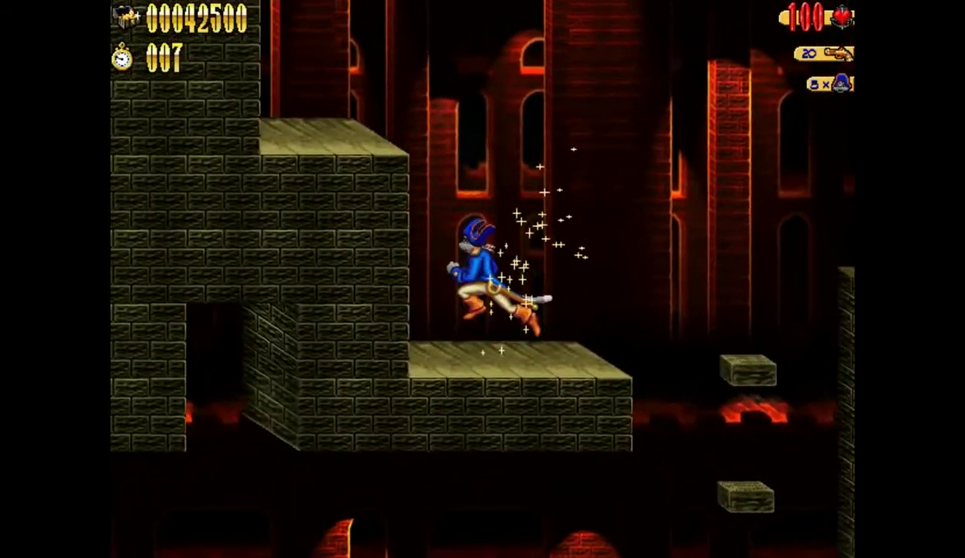
{"action": "key", "text": "alt"}
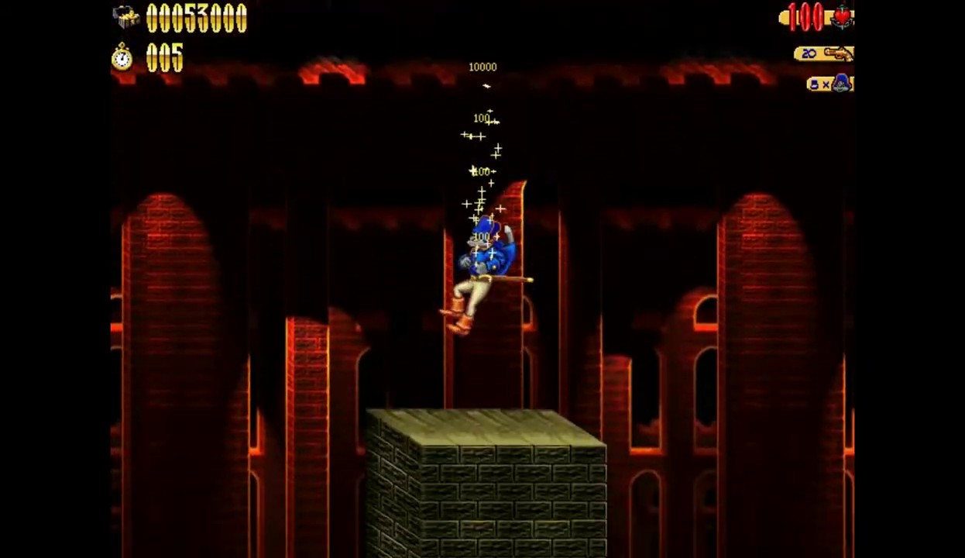
{"action": "key", "text": "Left"}
Hop between the pillar and torch ledges to the floating platform, with the score reaching 53000.
{"action": "key", "text": "alt"}
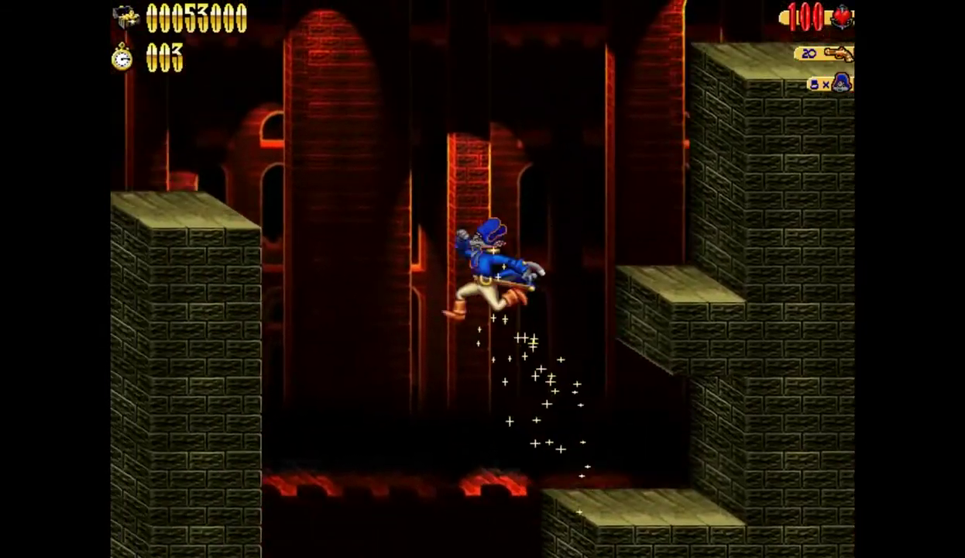
{"action": "key", "text": "alt"}
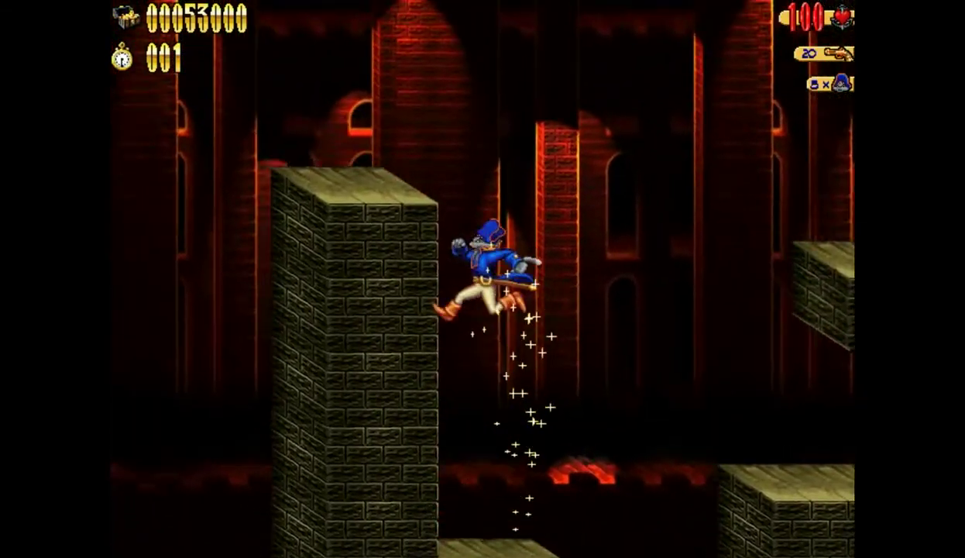
{"action": "key", "text": "alt"}
{"action": "key", "text": "Left"}
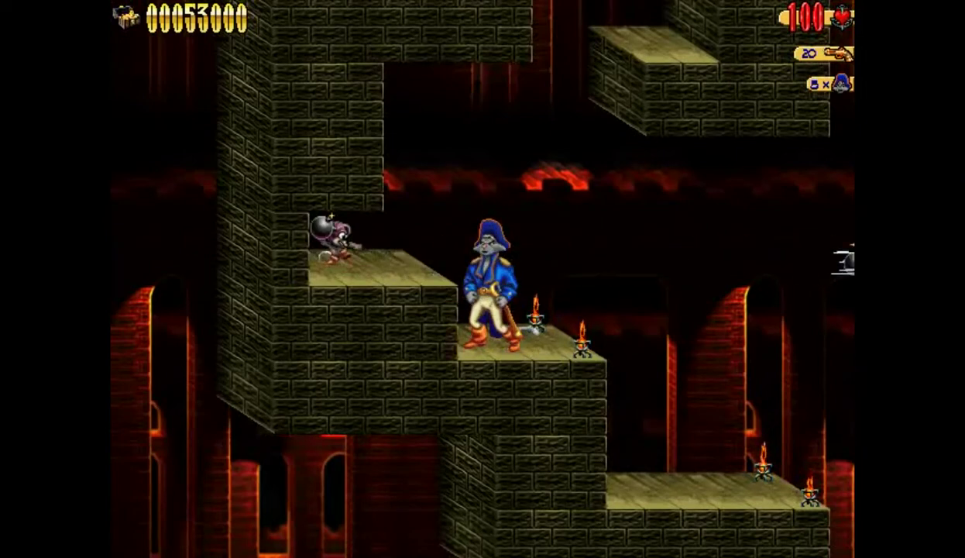
{"action": "key", "text": "Right"}
{"action": "key", "text": "alt"}
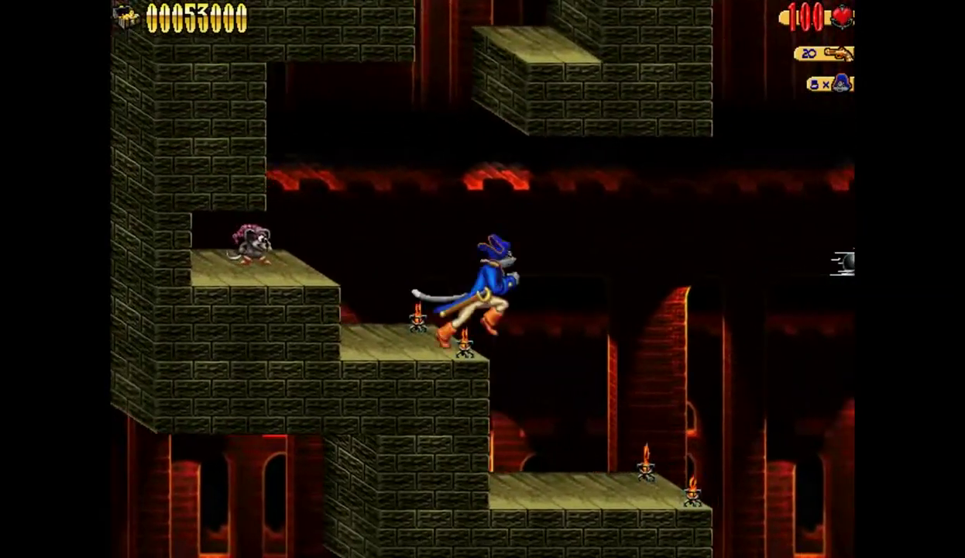
{"action": "key", "text": "alt"}
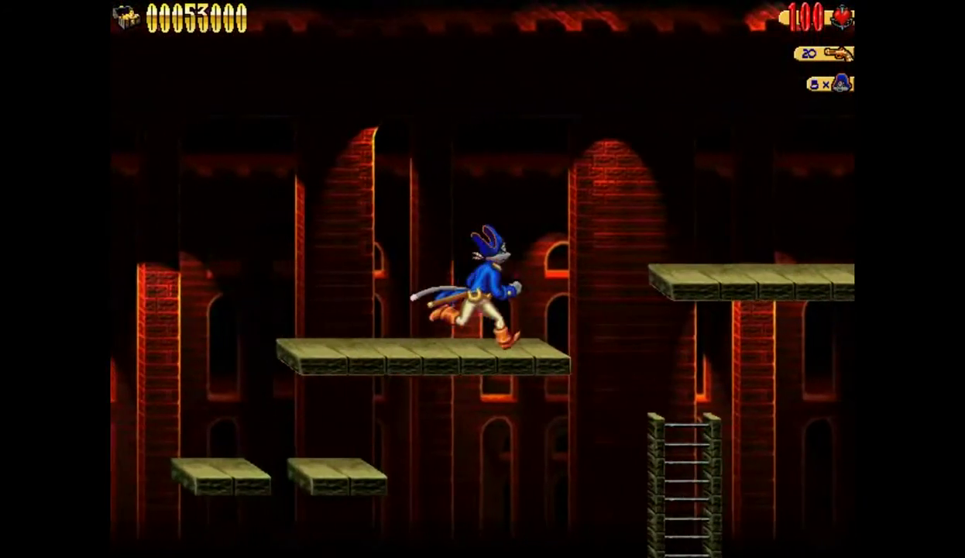